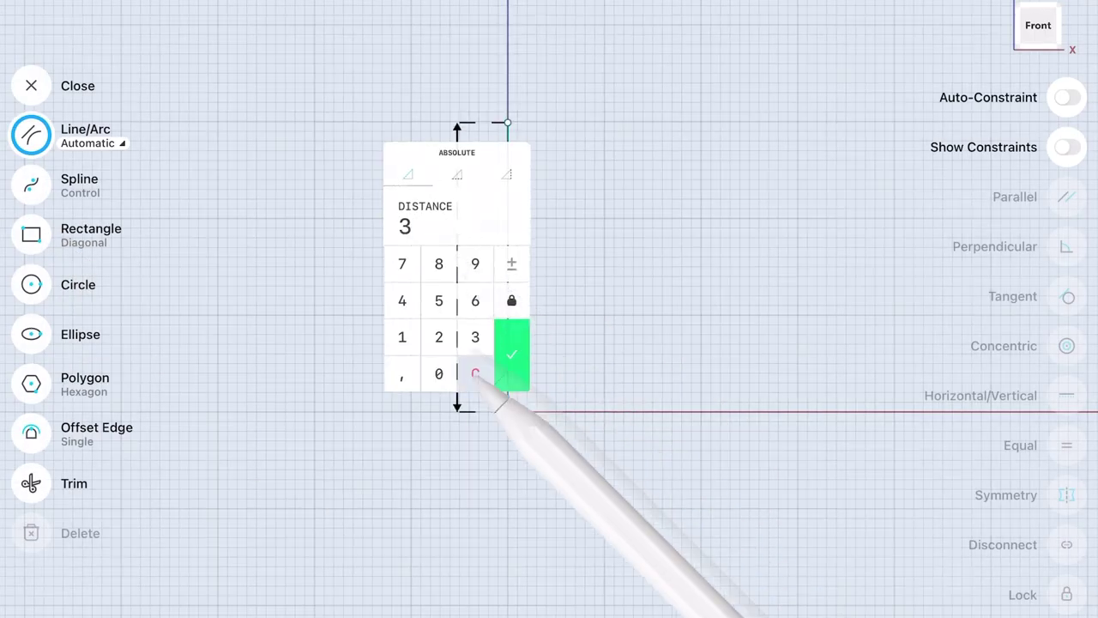
Draw the 130 mm side line and the 40 mm bottom line of the profile
{"action": "left_click", "coordinate": [498, 370]}
{"action": "scroll", "coordinate": [658, 489], "scroll_direction": "up", "scroll_amount": 3}
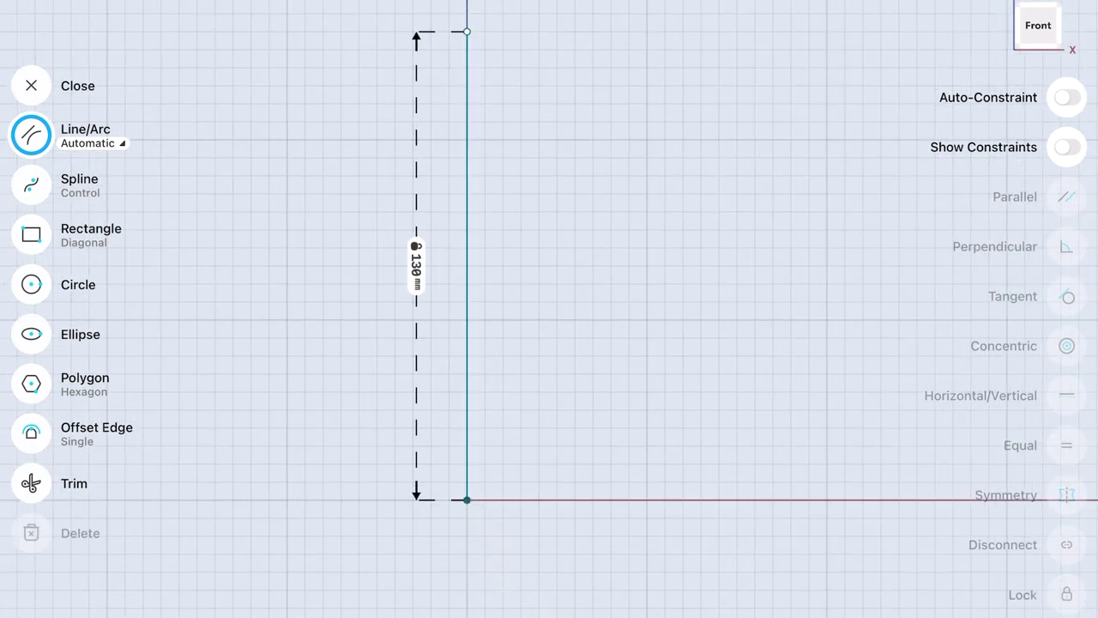
{"action": "left_click_drag", "start_coordinate": [467, 499], "coordinate": [589, 500]}
{"action": "left_click", "coordinate": [520, 449]}
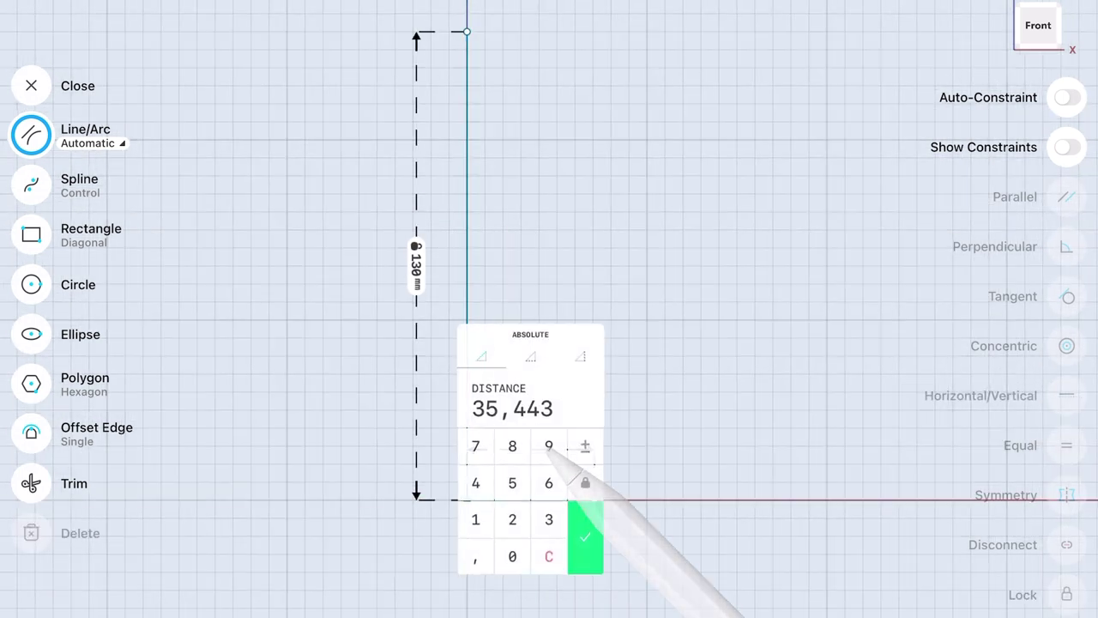
{"action": "type", "text": "40"}
{"action": "left_click", "coordinate": [586, 523]}
Add the top line at the 130 mm height and the slanted outer side from the base
{"action": "left_click_drag", "start_coordinate": [467, 31], "coordinate": [629, 31]}
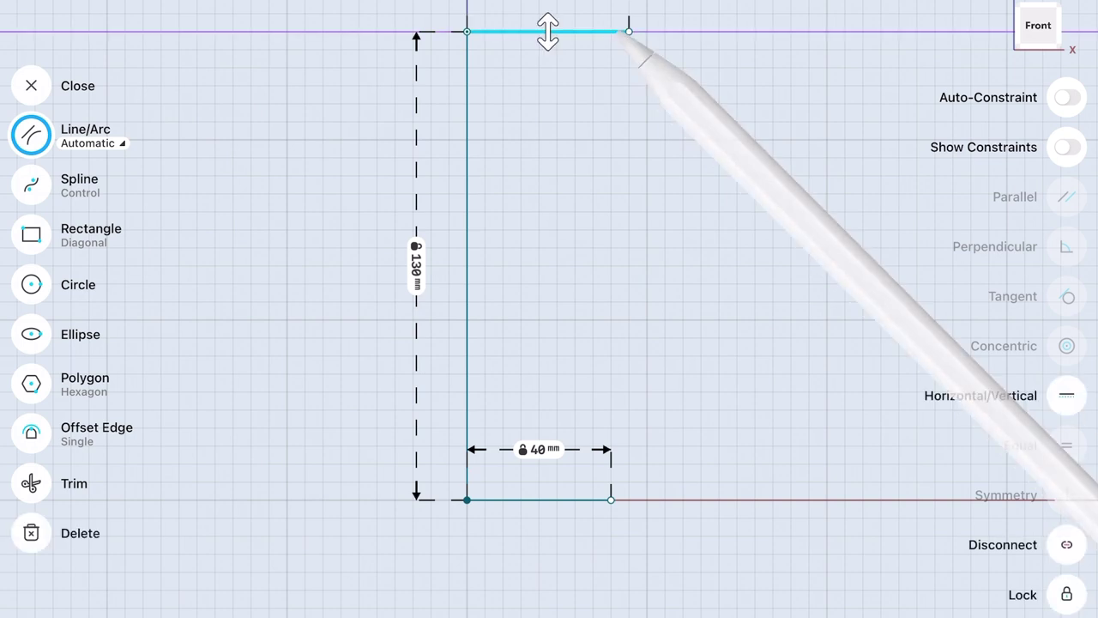
{"action": "scroll", "coordinate": [720, 421], "scroll_direction": "up", "scroll_amount": 2}
{"action": "scroll", "coordinate": [803, 548], "scroll_direction": "up", "scroll_amount": 2}
{"action": "left_click_drag", "start_coordinate": [479, 556], "coordinate": [493, 121]}
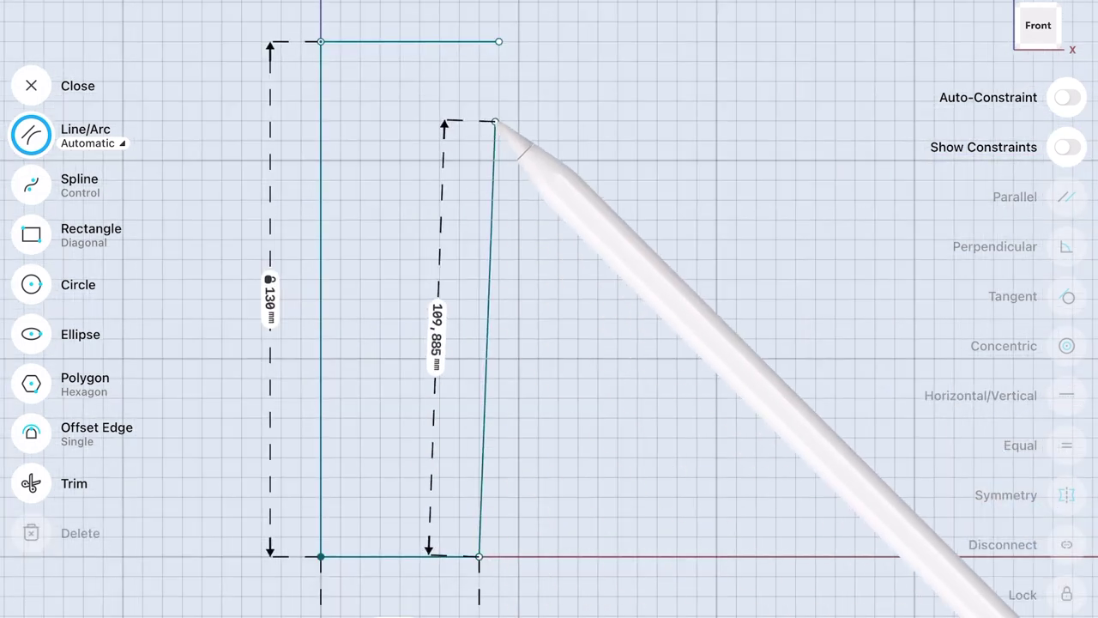
Draw a 1 mm vertical step at the top corner
{"action": "left_click", "coordinate": [31, 185]}
{"action": "scroll", "coordinate": [600, 360], "scroll_direction": "up", "scroll_amount": 5}
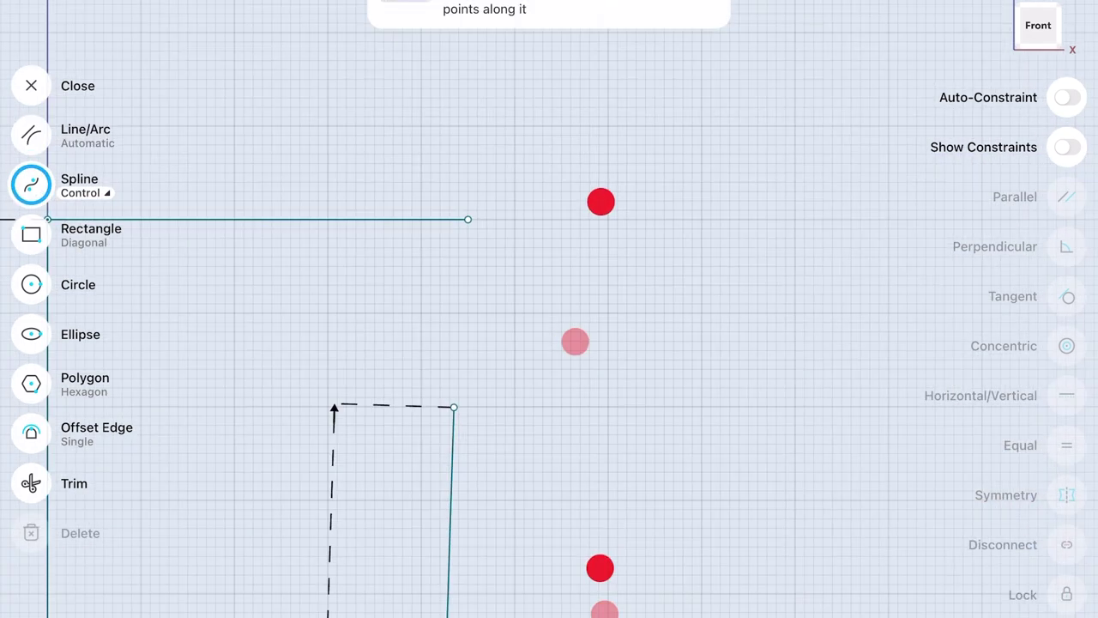
{"action": "left_click", "coordinate": [30, 134]}
{"action": "left_click_drag", "start_coordinate": [495, 234], "coordinate": [495, 274]}
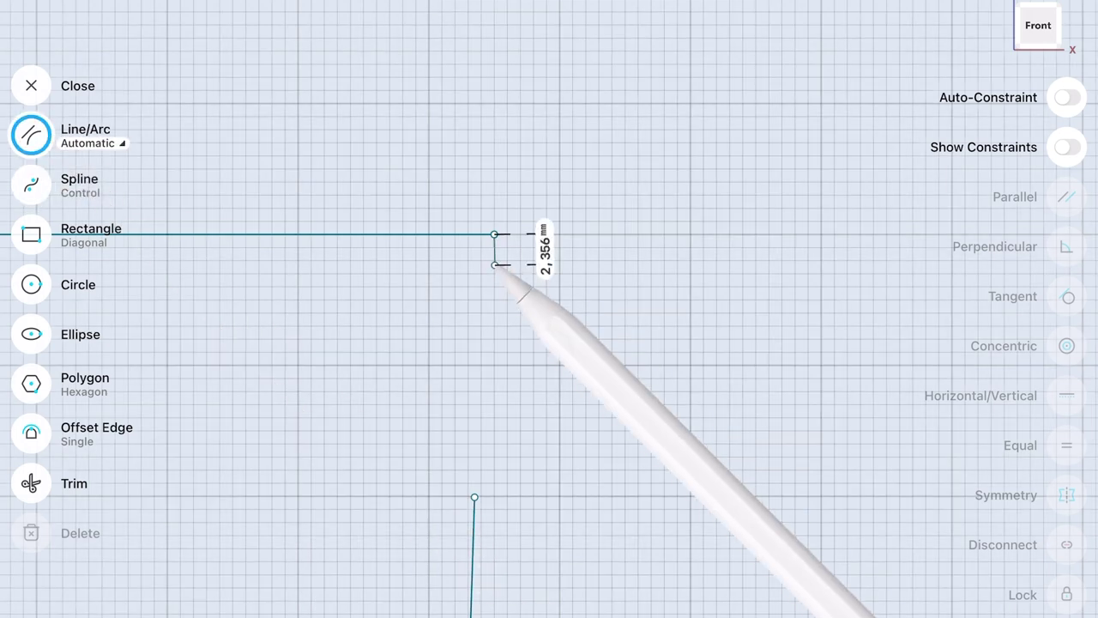
{"action": "left_click", "coordinate": [539, 245]}
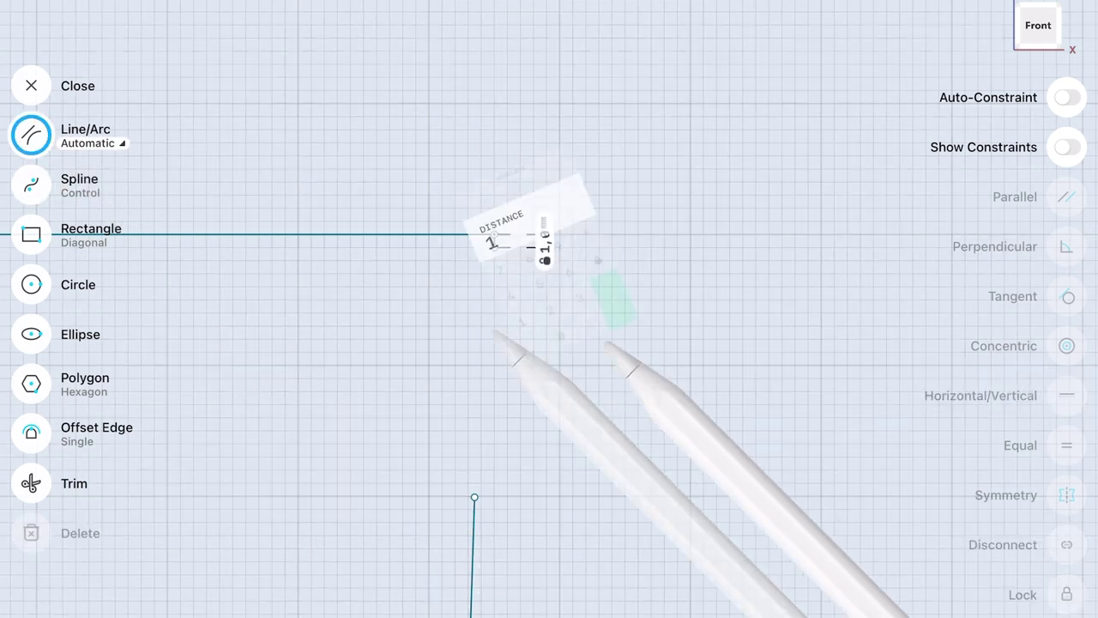
{"action": "type", "text": "1"}
{"action": "left_click", "coordinate": [30, 185]}
Add a tangent transition spline from the step to the slanted side and reshape it
{"action": "left_click", "coordinate": [494, 247]}
{"action": "left_click", "coordinate": [473, 302]}
{"action": "left_click", "coordinate": [475, 497]}
{"action": "left_click", "coordinate": [485, 253]}
{"action": "mouse_move", "coordinate": [481, 248]}
{"action": "left_mouse_down"}
{"action": "mouse_move", "coordinate": [512, 271]}
{"action": "mouse_move", "coordinate": [457, 246]}
{"action": "left_mouse_up"}
{"action": "scroll", "coordinate": [634, 369], "scroll_direction": "up", "scroll_amount": 3}
Draw a 2 mm step line and an arc rising from it
{"action": "left_click", "coordinate": [31, 134]}
{"action": "scroll", "coordinate": [549, 343], "scroll_direction": "down", "scroll_amount": 2}
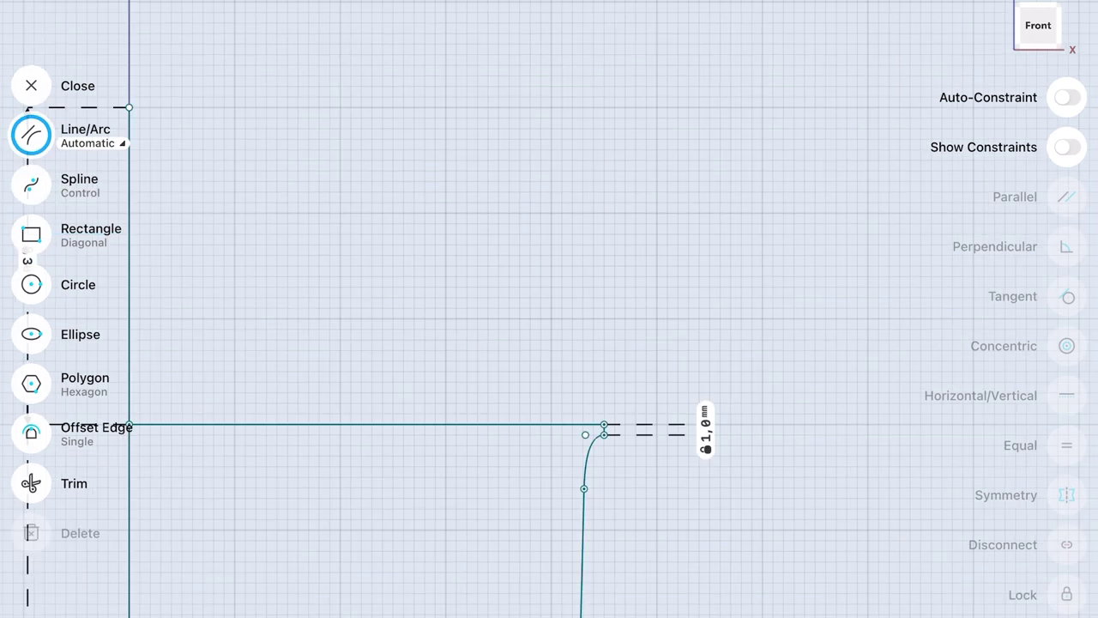
{"action": "left_click_drag", "start_coordinate": [614, 361], "coordinate": [614, 350]}
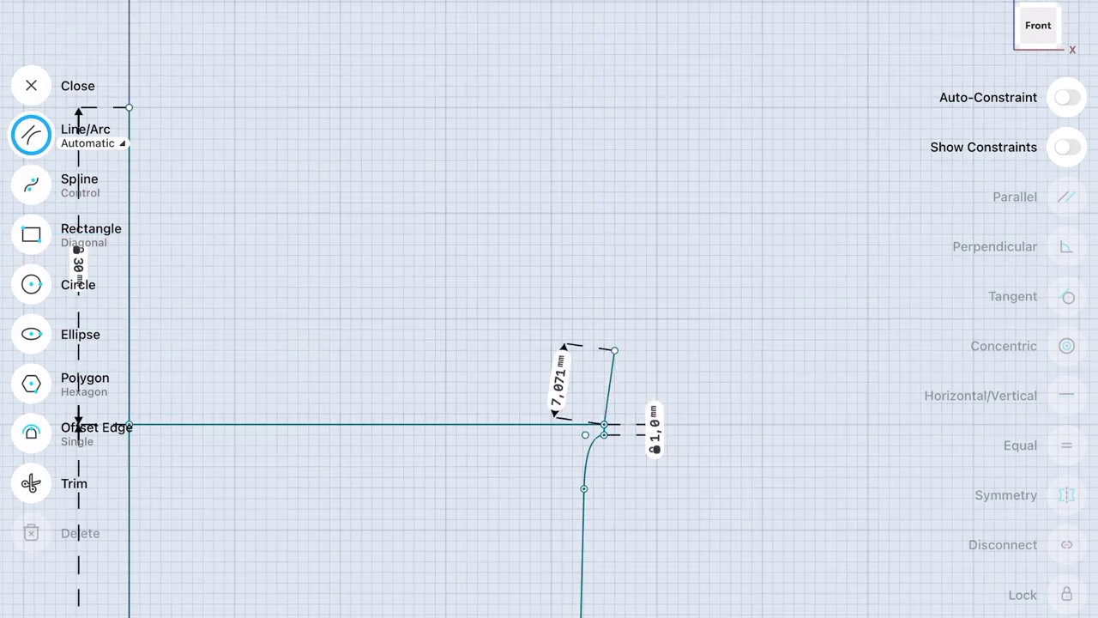
{"action": "type", "text": "2"}
{"action": "scroll", "coordinate": [733, 399], "scroll_direction": "down", "scroll_amount": 2}
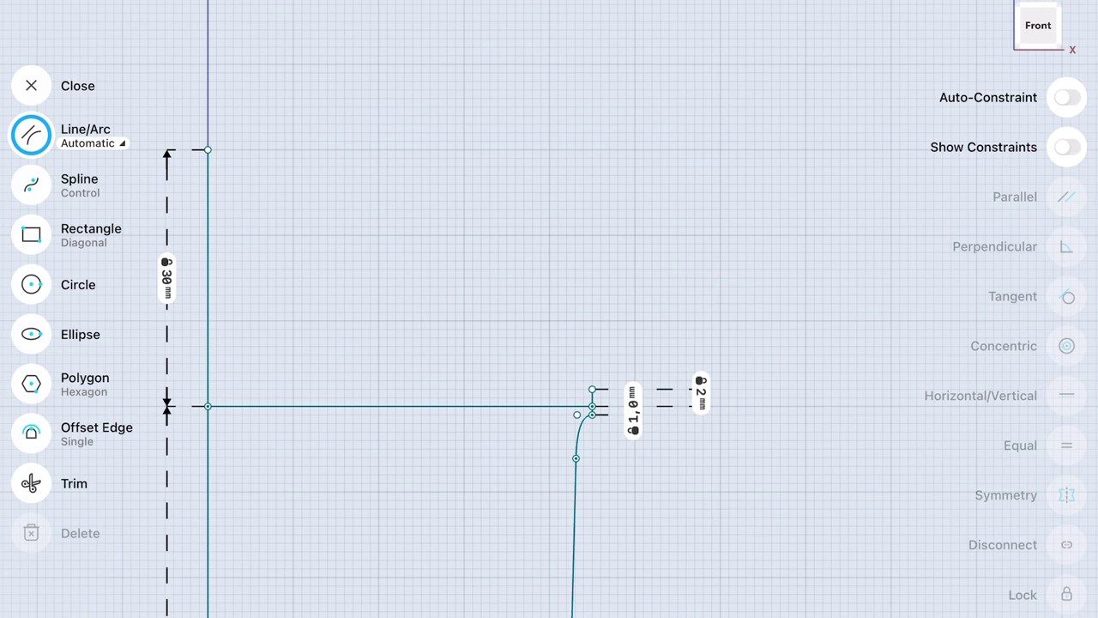
{"action": "left_click_drag", "start_coordinate": [592, 389], "coordinate": [549, 240]}
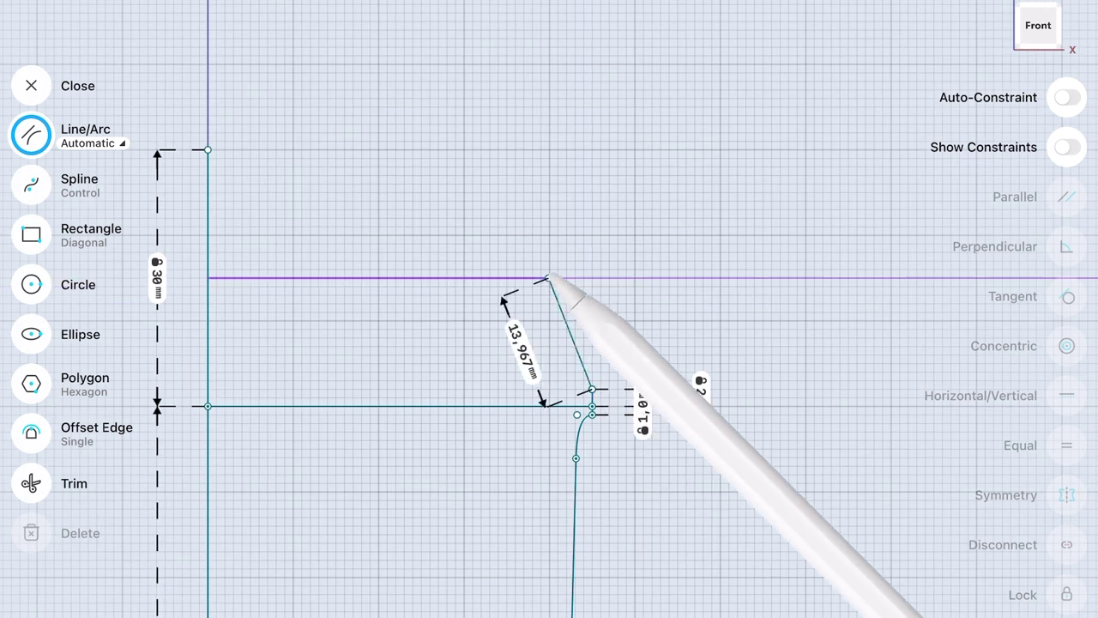
{"action": "scroll", "coordinate": [730, 381], "scroll_direction": "up", "scroll_amount": 3}
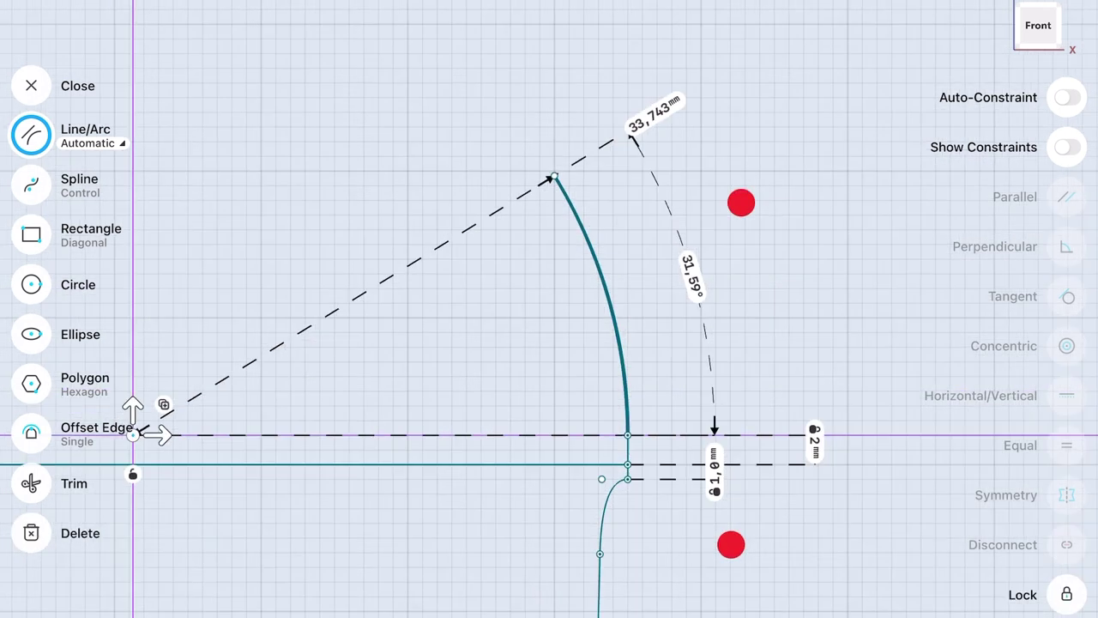
{"action": "left_click", "coordinate": [669, 497]}
{"action": "scroll", "coordinate": [549, 344], "scroll_direction": "down", "scroll_amount": 2}
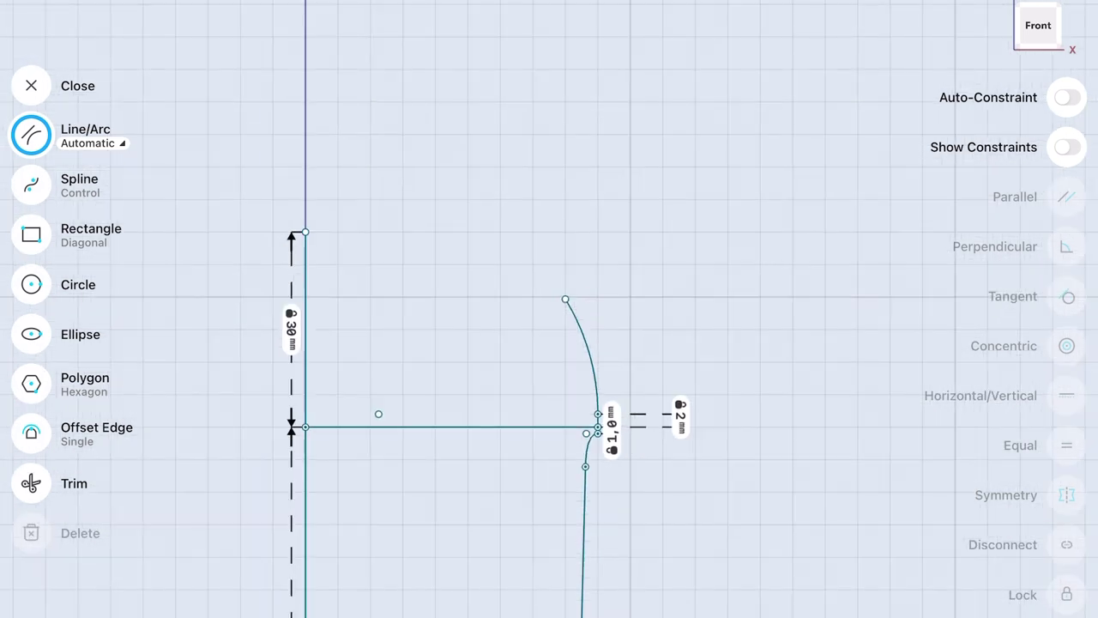
Draw and smooth the spline dome up to the 30 mm line top, finishing the sketch
{"action": "left_click", "coordinate": [31, 185]}
{"action": "left_click_drag", "start_coordinate": [565, 299], "coordinate": [306, 231]}
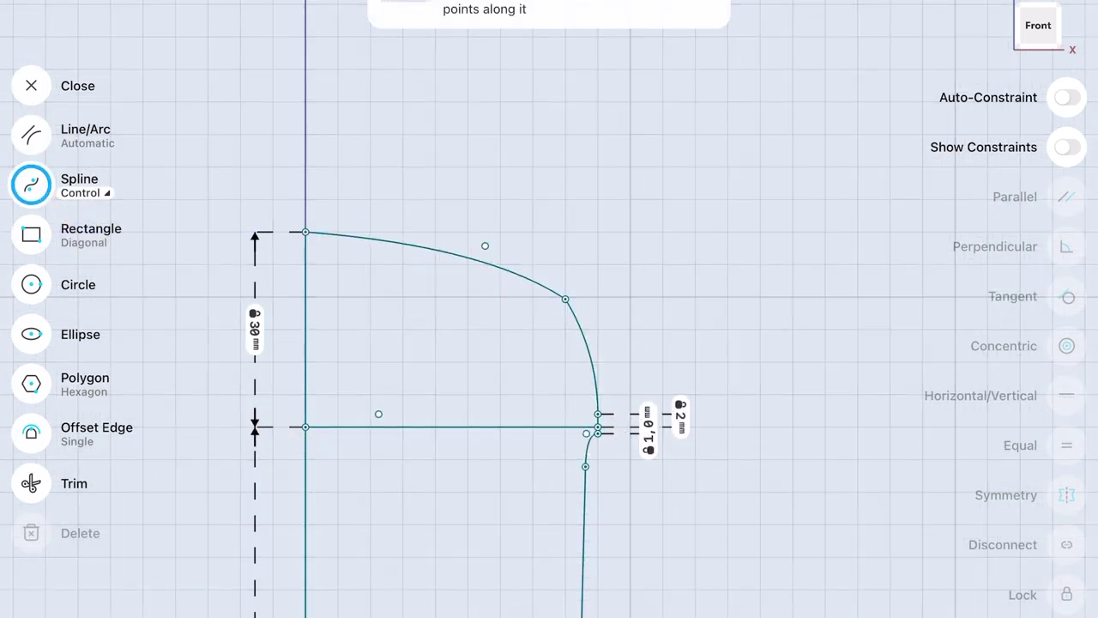
{"action": "left_click_drag", "start_coordinate": [485, 245], "coordinate": [452, 225]}
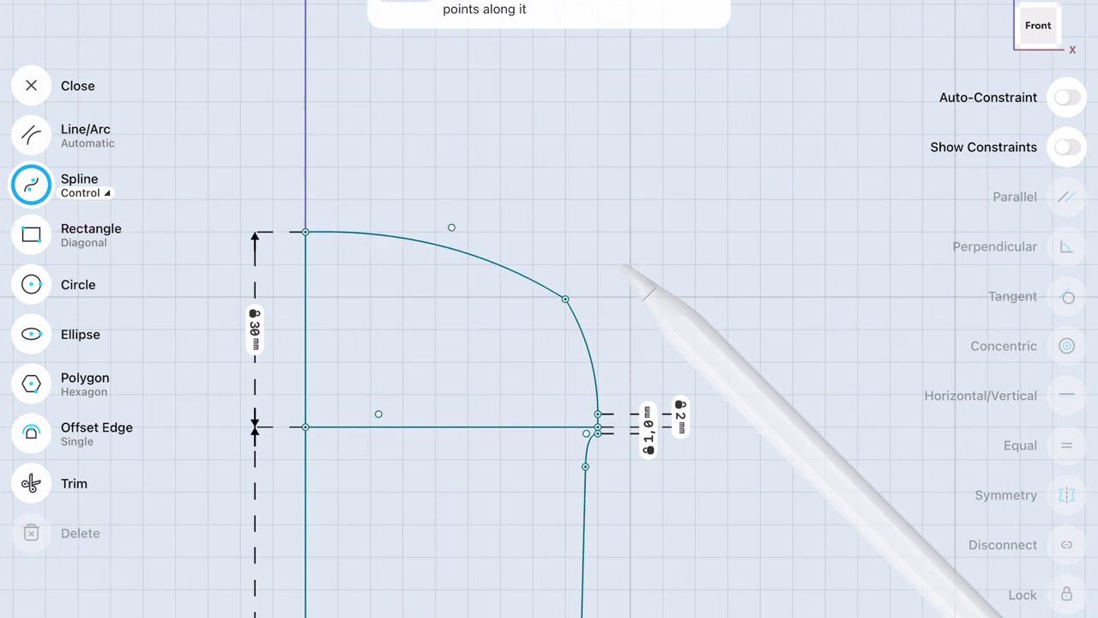
{"action": "scroll", "coordinate": [800, 328], "scroll_direction": "down", "scroll_amount": 3}
{"action": "scroll", "coordinate": [800, 327], "scroll_direction": "down", "scroll_amount": 3}
{"action": "scroll", "coordinate": [683, 468], "scroll_direction": "up", "scroll_amount": 3}
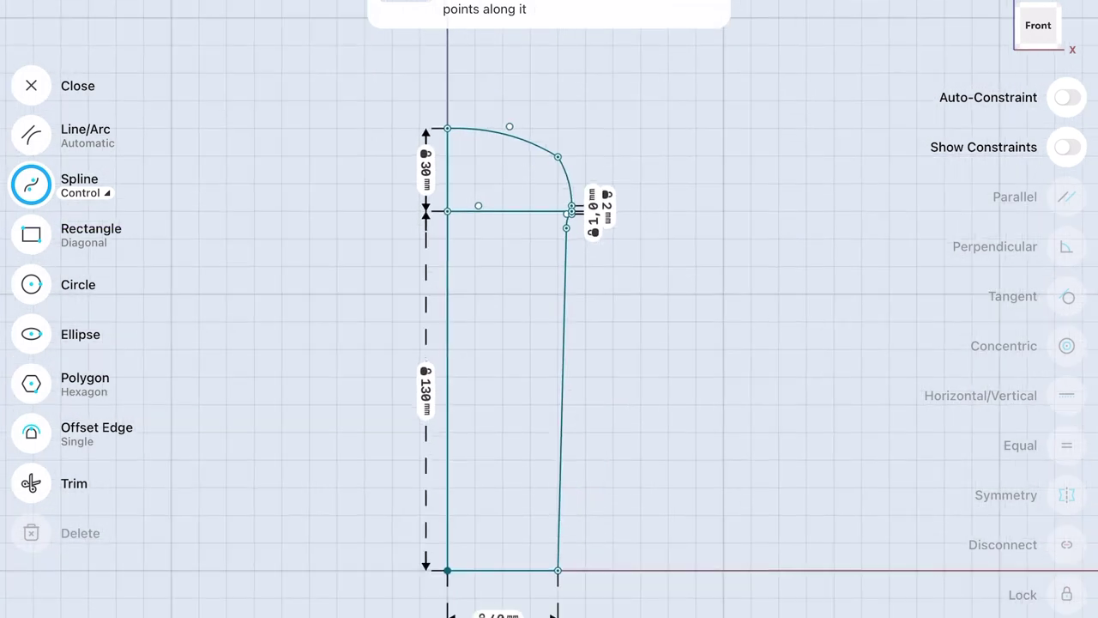
{"action": "left_click", "coordinate": [31, 85]}
Revolve the lower profile 360° around the vertical axis into the cup body
{"action": "left_click", "coordinate": [29, 334]}
{"action": "left_click", "coordinate": [29, 160]}
{"action": "left_click", "coordinate": [29, 383]}
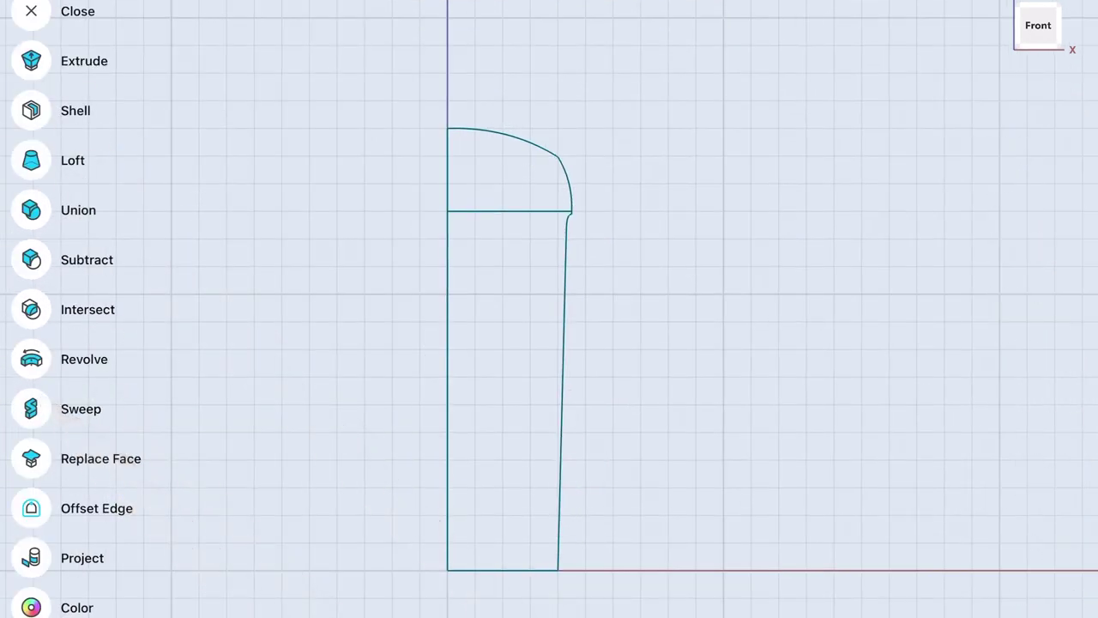
{"action": "left_click", "coordinate": [29, 59]}
{"action": "left_click", "coordinate": [502, 387]}
{"action": "left_click", "coordinate": [447, 176]}
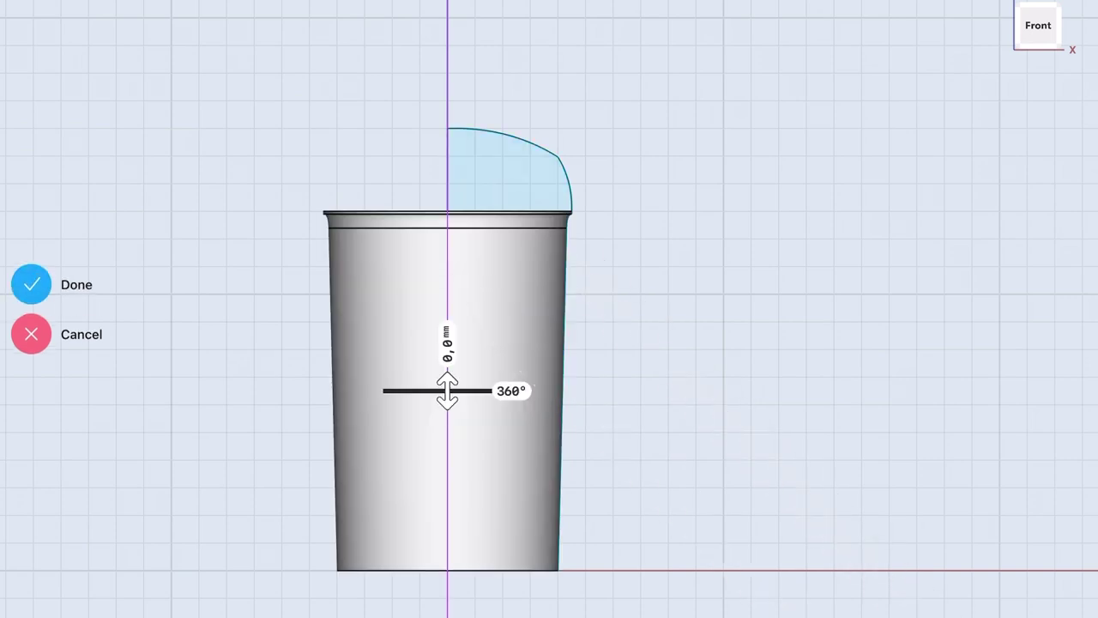
Revolve the dome profile around the vertical axis into the domed lid
{"action": "left_click", "coordinate": [31, 384]}
{"action": "left_click", "coordinate": [25, 380]}
{"action": "left_click", "coordinate": [447, 168]}
{"action": "left_click", "coordinate": [34, 284]}
Colour the lid dark grey
{"action": "left_click", "coordinate": [502, 171]}
{"action": "left_click", "coordinate": [534, 170]}
{"action": "left_click", "coordinate": [34, 407]}
{"action": "left_click_drag", "start_coordinate": [1073, 343], "coordinate": [1074, 228]}
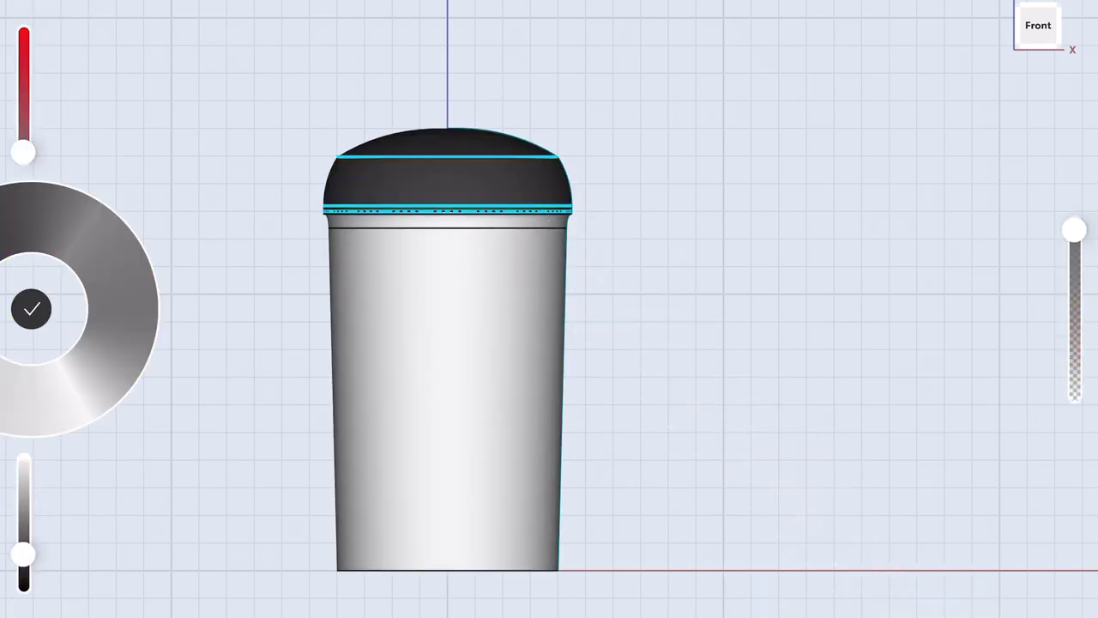
{"action": "left_click", "coordinate": [30, 306]}
Offset the base's outer edge inward and recess the inner base face by 4 mm
{"action": "left_click", "coordinate": [31, 234]}
{"action": "left_click", "coordinate": [31, 432]}
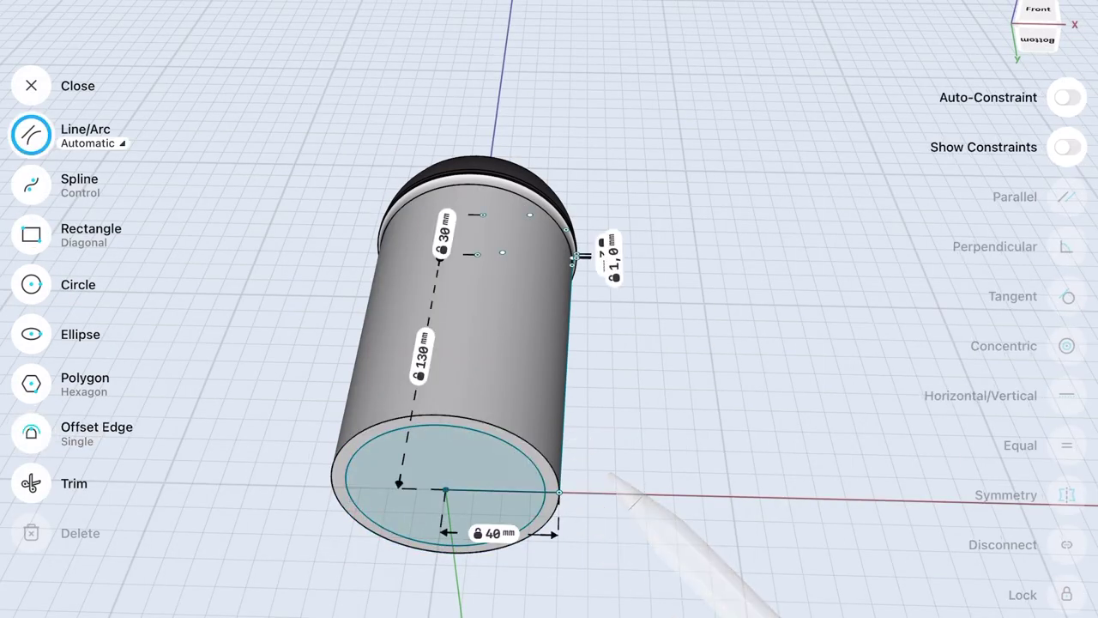
{"action": "left_click", "coordinate": [498, 480]}
{"action": "left_click_drag", "start_coordinate": [503, 439], "coordinate": [503, 473]}
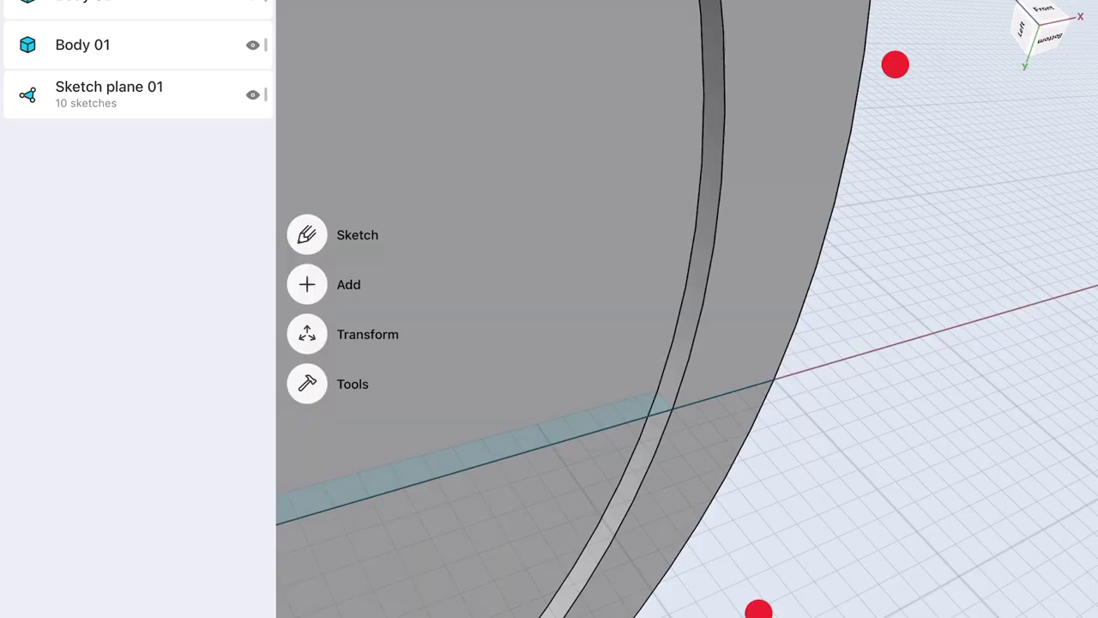
Round the cylinder edge with a 0.5 mm fillet and check the bottom rim
{"action": "left_click", "coordinate": [709, 254]}
{"action": "left_click_drag", "start_coordinate": [709, 258], "coordinate": [707, 273]}
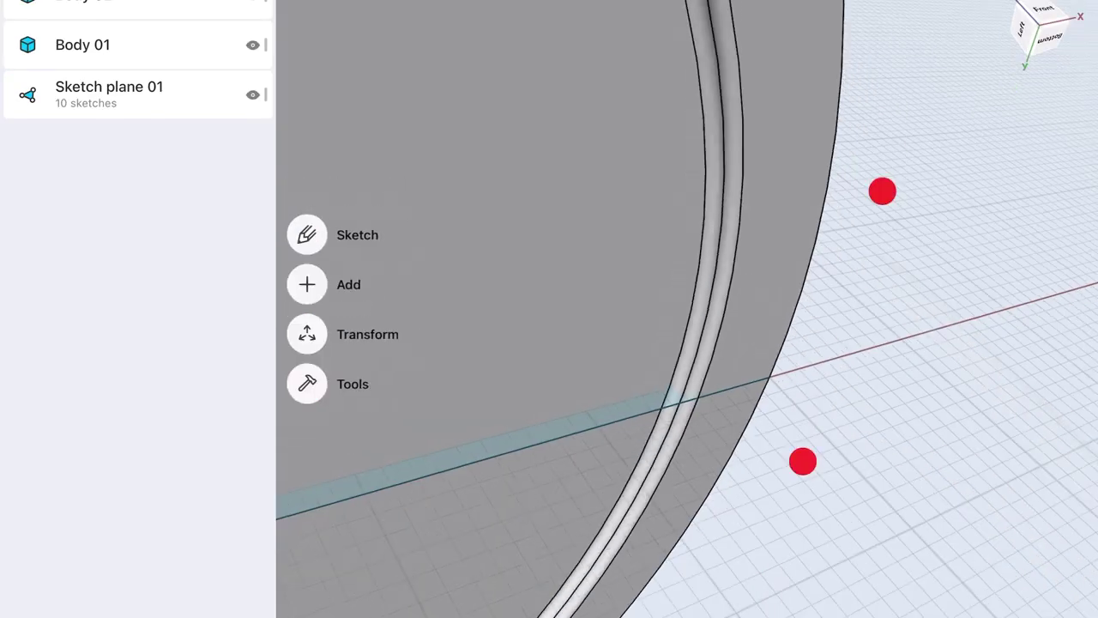
{"action": "middle_click_drag", "start_coordinate": [841, 326], "coordinate": [824, 257]}
{"action": "left_click", "coordinate": [790, 392]}
{"action": "left_click", "coordinate": [877, 302]}
{"action": "middle_click_drag", "start_coordinate": [850, 387], "coordinate": [831, 270]}
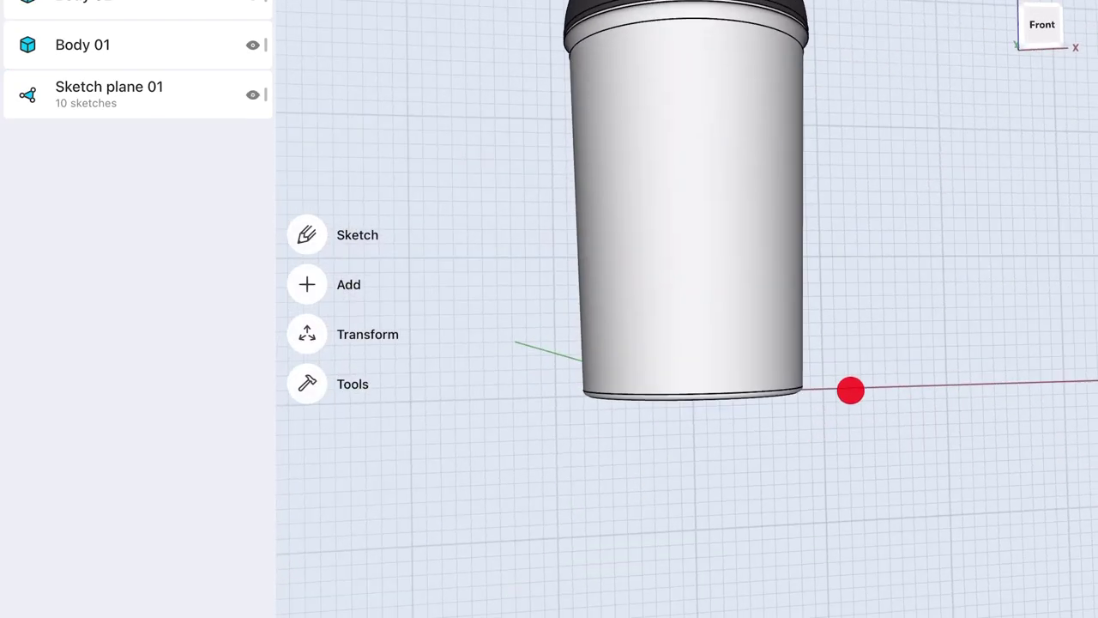
Hide Body 01 and sketch a 70 mm line down from the origin on the front plane
{"action": "left_click", "coordinate": [1043, 13]}
{"action": "left_click", "coordinate": [253, 45]}
{"action": "mouse_move", "coordinate": [585, 335]}
{"action": "left_mouse_down"}
{"action": "mouse_move", "coordinate": [599, 426]}
{"action": "mouse_move", "coordinate": [586, 460]}
{"action": "mouse_move", "coordinate": [587, 335]}
{"action": "left_mouse_up"}
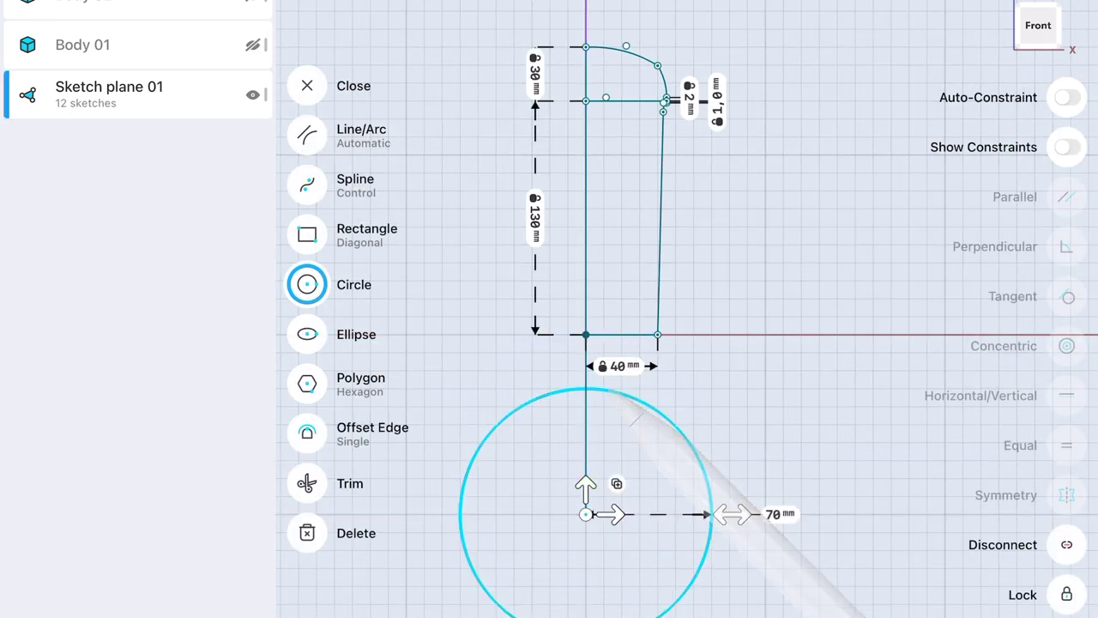
Revolve the half-circle 360° into a sphere and show the lid and cup again
{"action": "scroll", "coordinate": [601, 412], "scroll_direction": "down", "scroll_amount": 2}
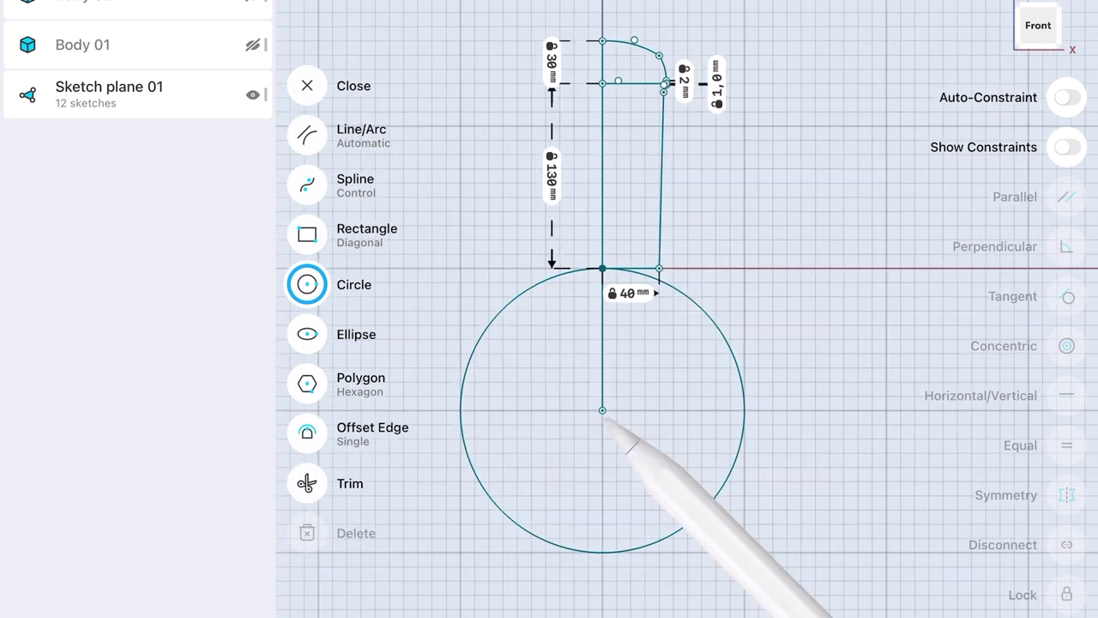
{"action": "left_click_drag", "start_coordinate": [602, 410], "coordinate": [602, 453]}
{"action": "left_click", "coordinate": [307, 85]}
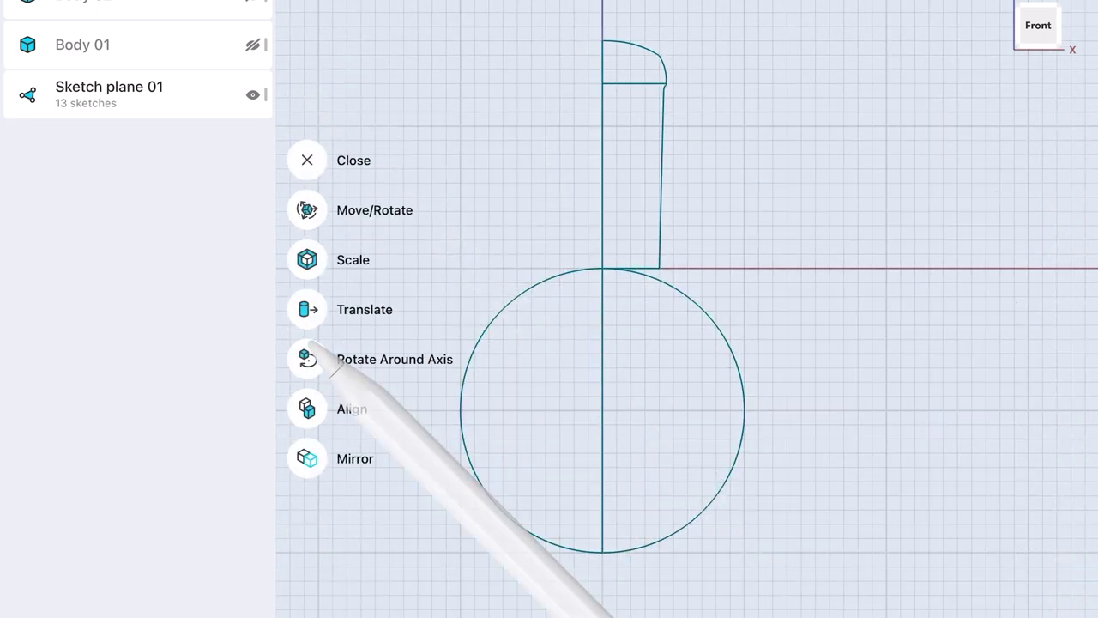
{"action": "left_click", "coordinate": [306, 160]}
{"action": "left_click_drag", "start_coordinate": [602, 410], "coordinate": [602, 424]}
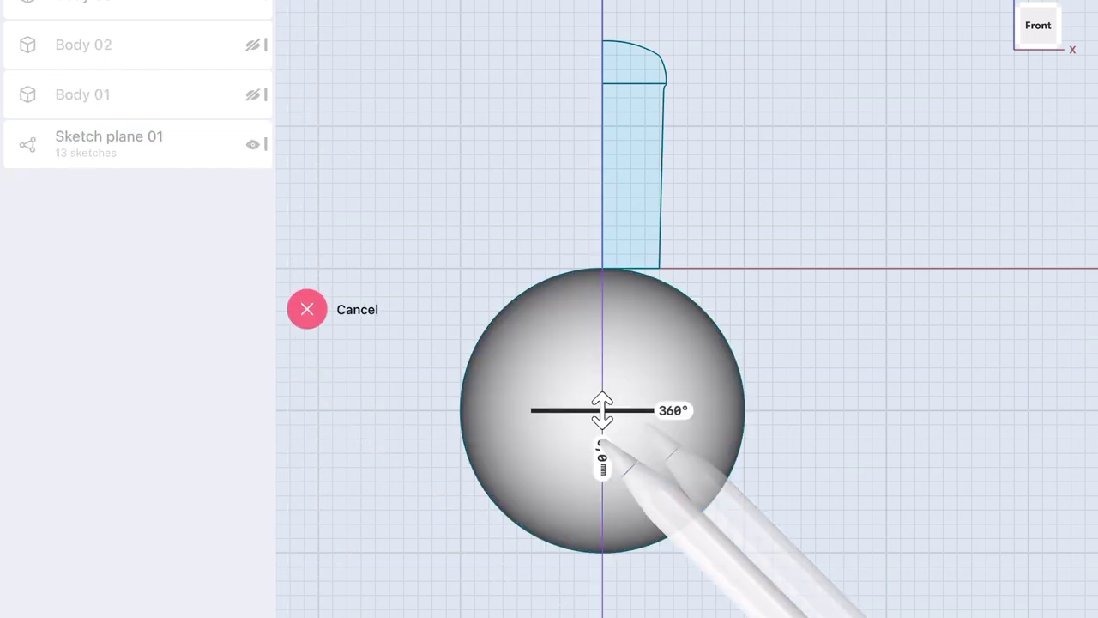
{"action": "left_click", "coordinate": [253, 44]}
{"action": "left_click", "coordinate": [253, 94]}
Subtract the sphere from the cup to cut the base recess
{"action": "mouse_move", "coordinate": [716, 221]}
{"action": "middle_mouse_down"}
{"action": "mouse_move", "coordinate": [726, 150]}
{"action": "mouse_move", "coordinate": [753, 111]}
{"action": "middle_mouse_up"}
{"action": "left_click", "coordinate": [397, 608]}
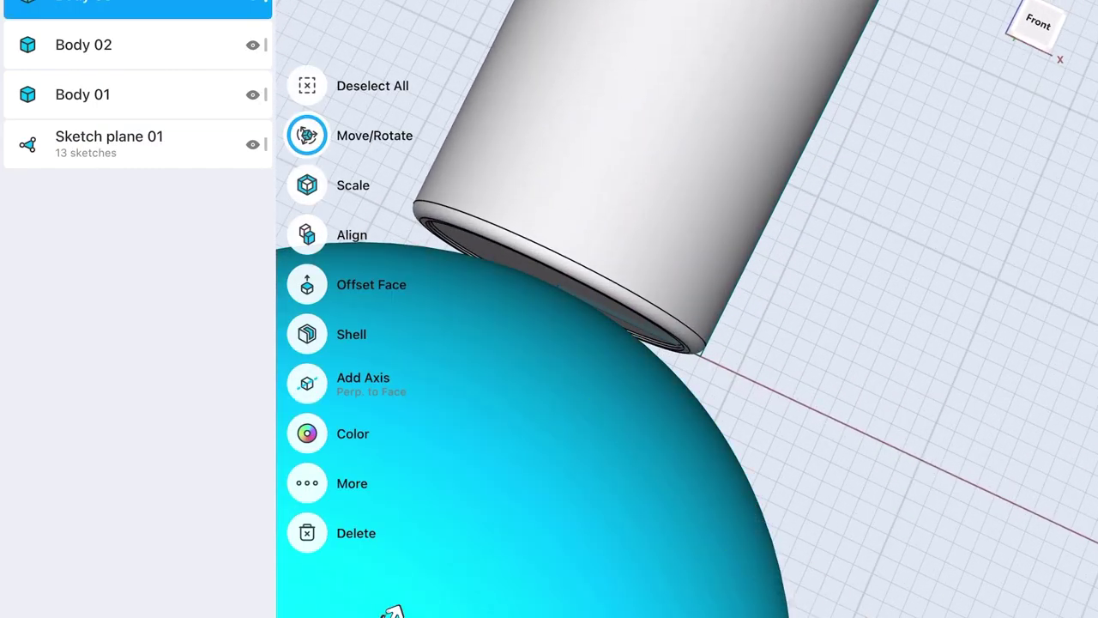
{"action": "left_click", "coordinate": [760, 429]}
{"action": "middle_click_drag", "start_coordinate": [841, 183], "coordinate": [823, 205]}
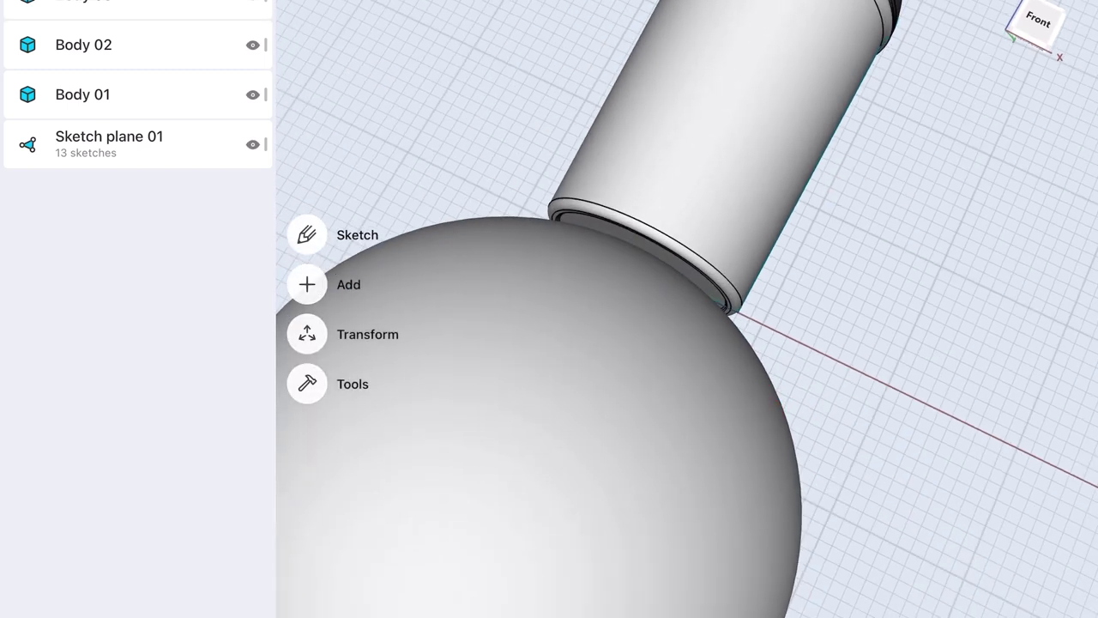
{"action": "left_click", "coordinate": [306, 383]}
{"action": "left_click", "coordinate": [29, 309]}
{"action": "left_click", "coordinate": [548, 201]}
Hide Sketch plane 01, offset a ring around the recess, and draw a 110 mm vertical line
{"action": "left_click_drag", "start_coordinate": [240, 95], "coordinate": [129, 95]}
{"action": "left_click", "coordinate": [263, 93]}
{"action": "middle_click_drag", "start_coordinate": [750, 307], "coordinate": [755, 299]}
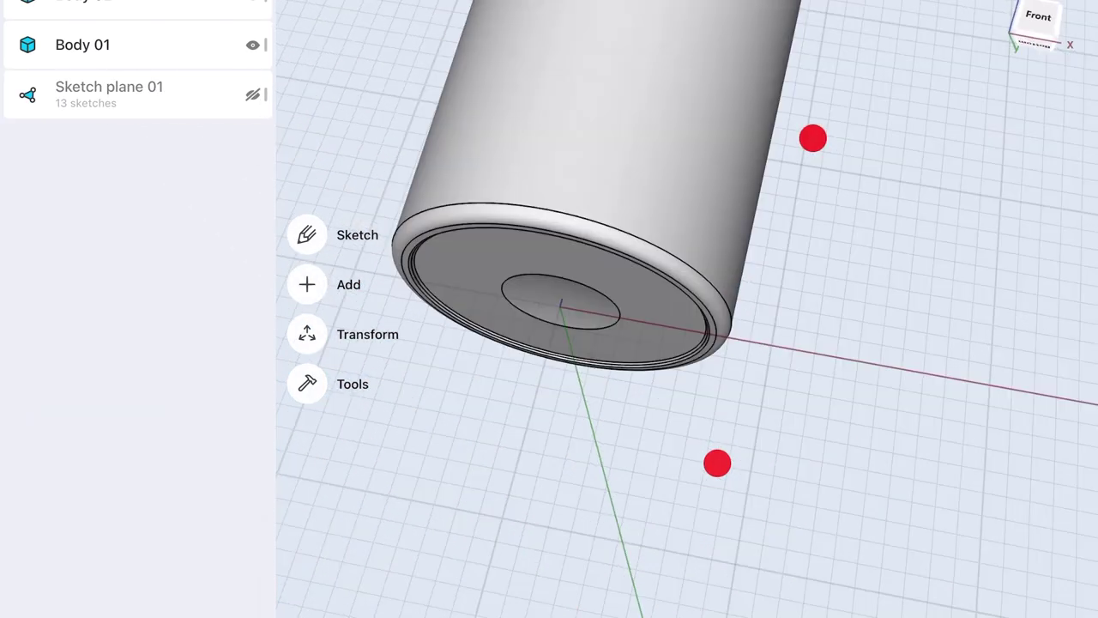
{"action": "left_click_drag", "start_coordinate": [654, 273], "coordinate": [611, 508]}
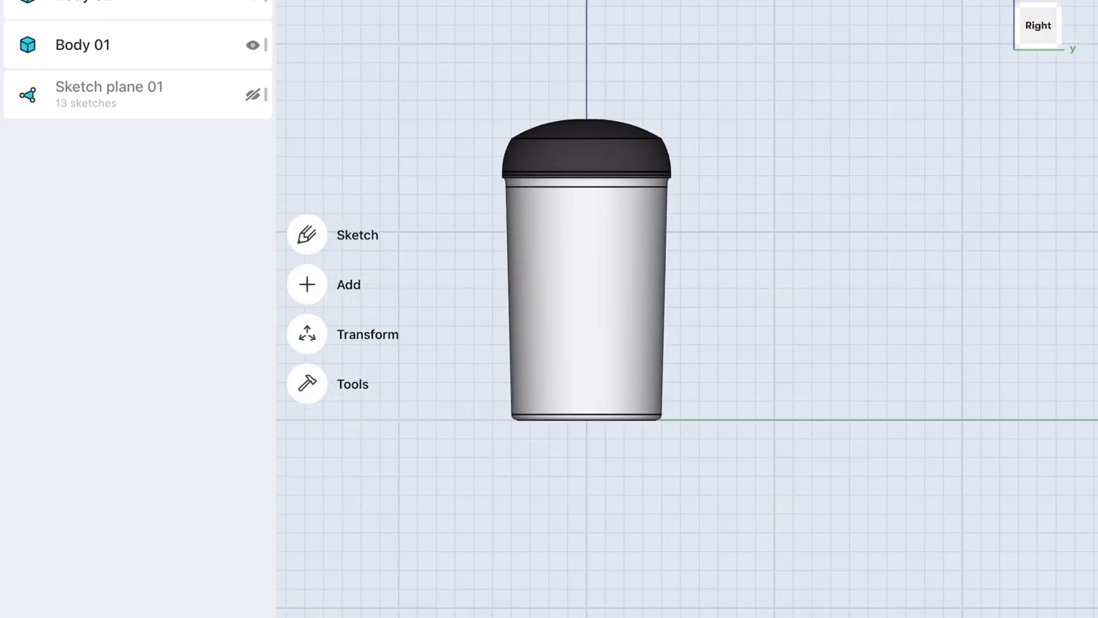
{"action": "left_click", "coordinate": [252, 45]}
{"action": "left_click_drag", "start_coordinate": [586, 419], "coordinate": [586, 213]}
Shape a spline leaving the vertical line's top horizontally and curving down and outward
{"action": "left_click", "coordinate": [643, 344]}
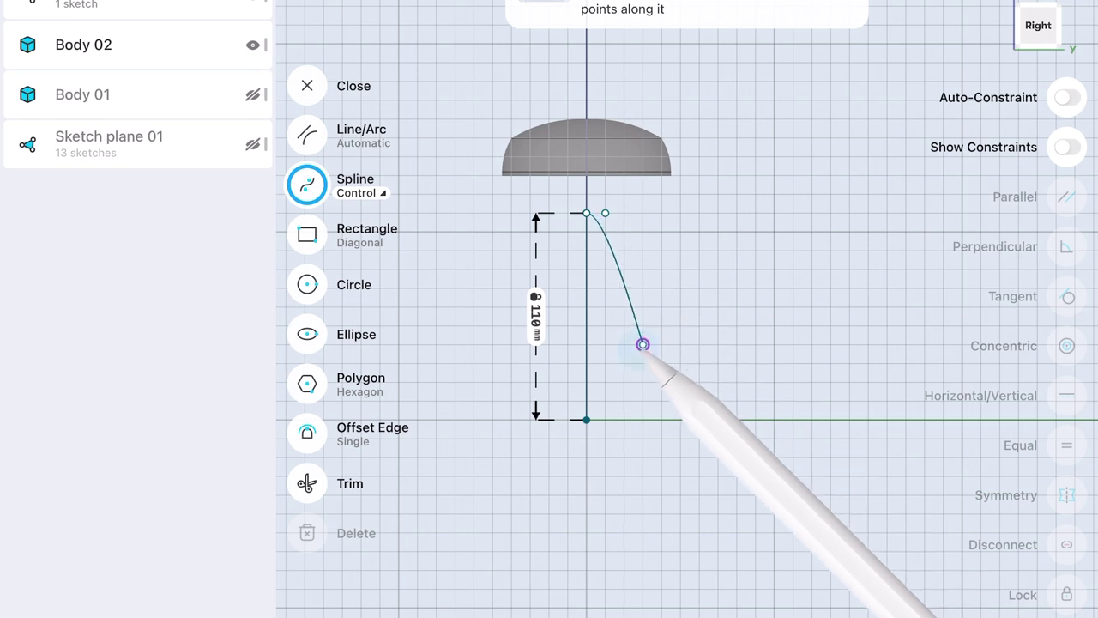
{"action": "left_click_drag", "start_coordinate": [680, 401], "coordinate": [699, 382]}
{"action": "left_click_drag", "start_coordinate": [643, 344], "coordinate": [642, 382]}
{"action": "left_click_drag", "start_coordinate": [605, 213], "coordinate": [624, 213]}
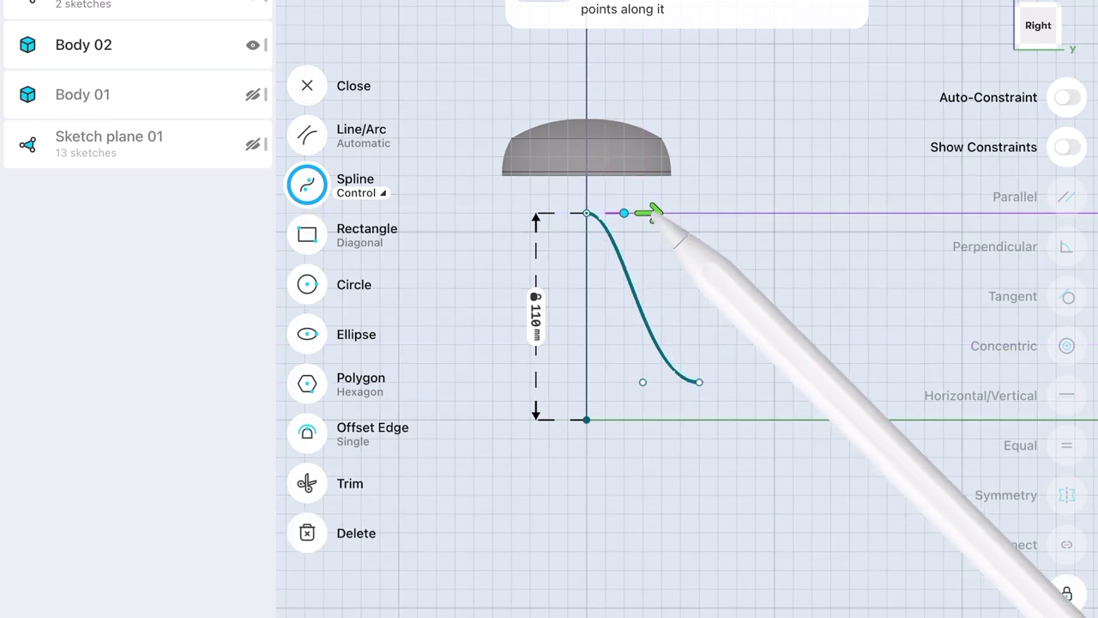
Close the sketch, show Body 01 again, and view the model in 3D
{"action": "left_click", "coordinate": [307, 85]}
{"action": "left_click", "coordinate": [253, 94]}
{"action": "left_click", "coordinate": [601, 292]}
{"action": "left_click_drag", "start_coordinate": [858, 472], "coordinate": [772, 343]}
{"action": "left_click", "coordinate": [306, 134]}
{"action": "left_click", "coordinate": [128, 7]}
Reopen the sketch and add a second spline starting lower on the vertical line
{"action": "double_click", "coordinate": [612, 485]}
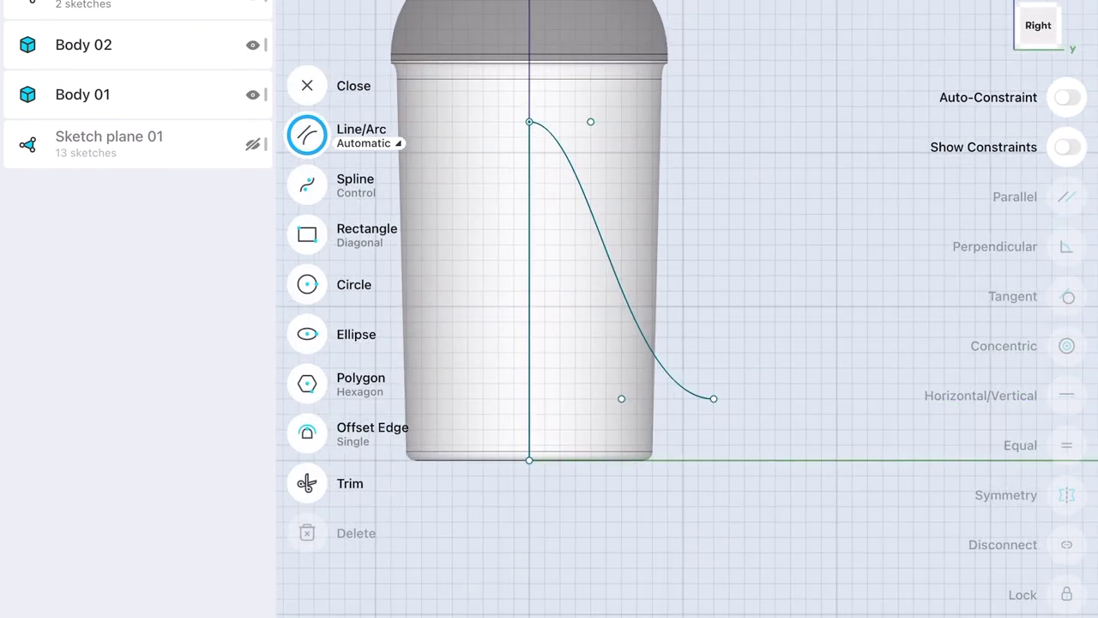
{"action": "left_click", "coordinate": [527, 289]}
{"action": "left_click", "coordinate": [530, 460]}
{"action": "left_click", "coordinate": [307, 184]}
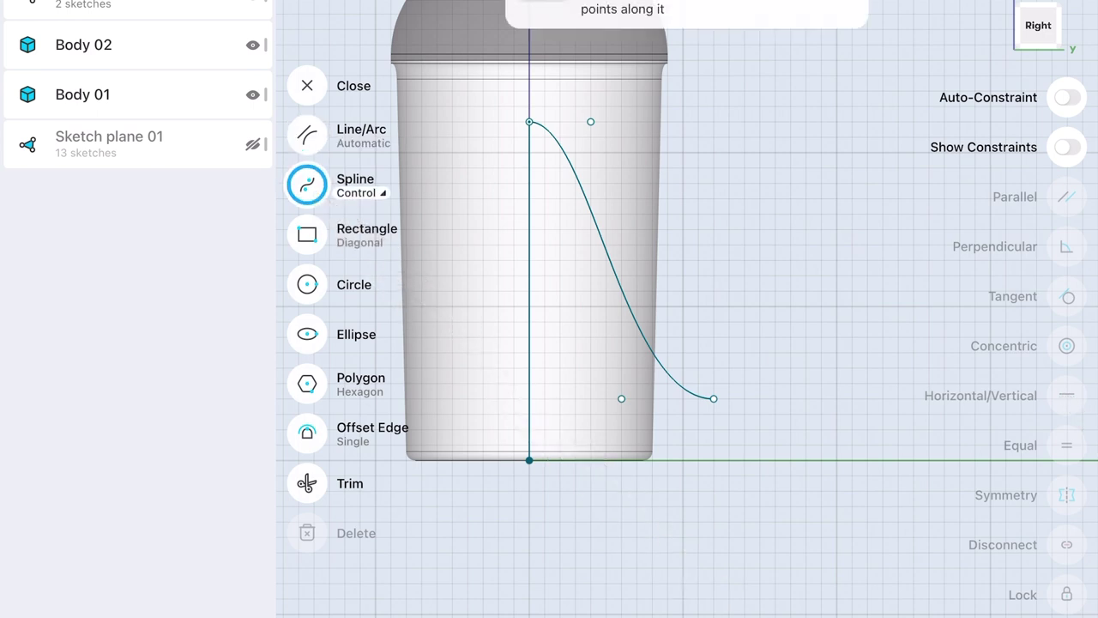
{"action": "left_click", "coordinate": [530, 384]}
{"action": "left_click", "coordinate": [652, 416]}
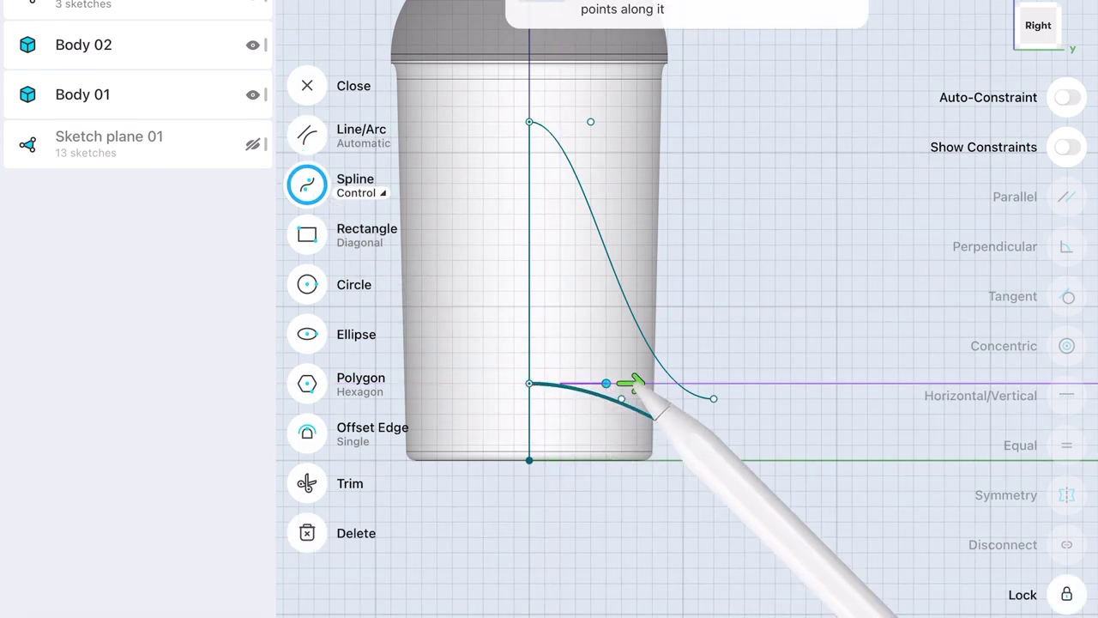
{"action": "left_click", "coordinate": [728, 365]}
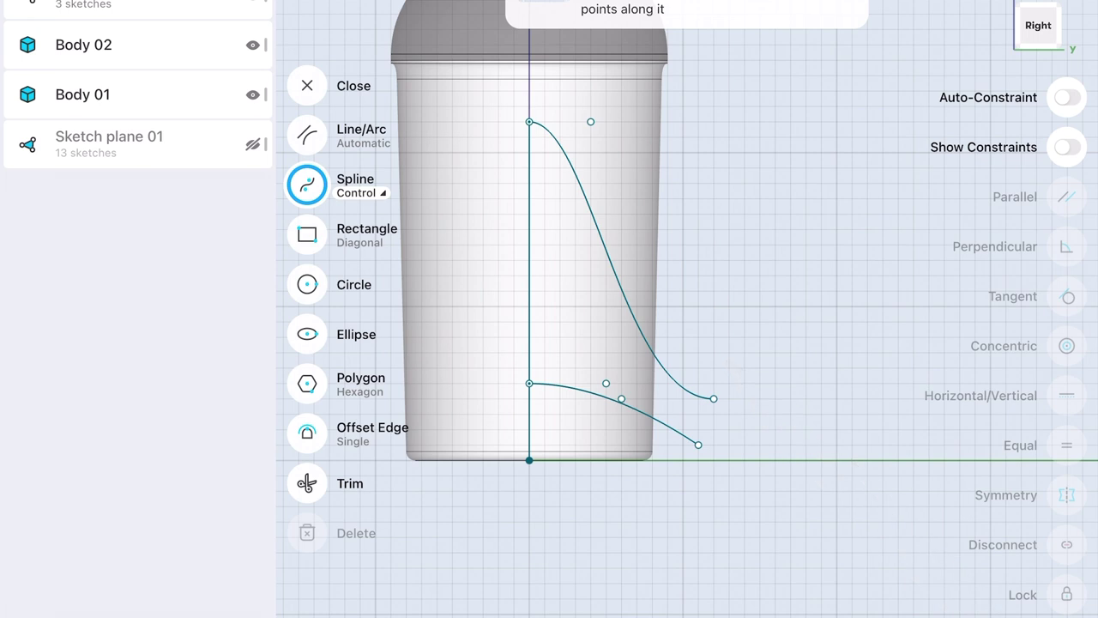
{"action": "left_click", "coordinate": [606, 383]}
{"action": "left_click_drag", "start_coordinate": [606, 383], "coordinate": [606, 367]}
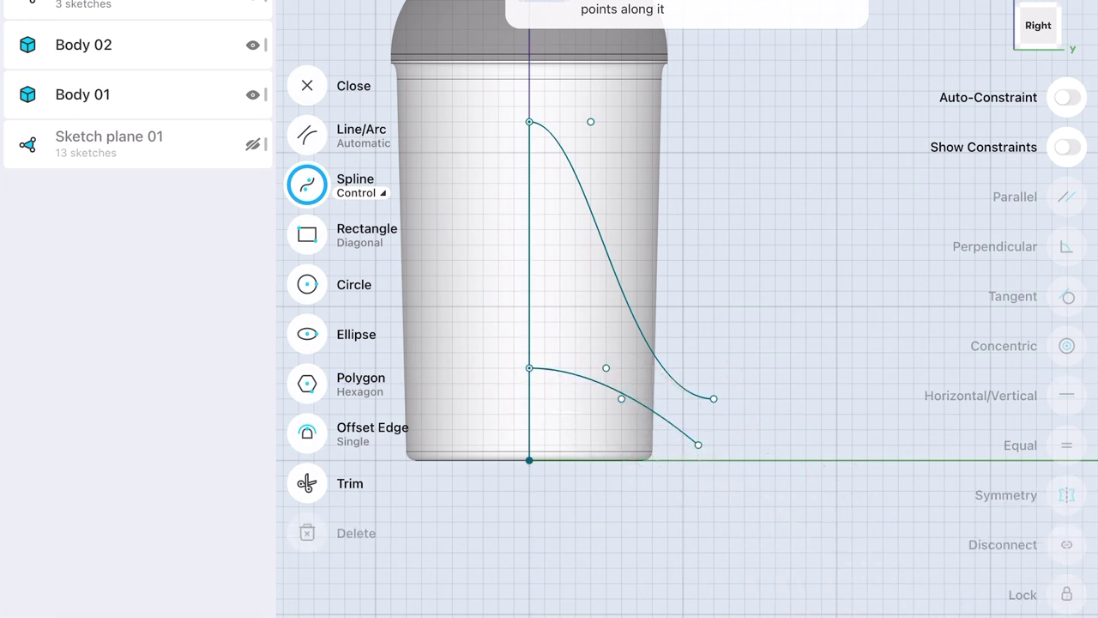
Fine-tune the upper spline's control points and close the sketch
{"action": "left_click_drag", "start_coordinate": [590, 122], "coordinate": [606, 122]}
{"action": "left_click", "coordinate": [606, 367]}
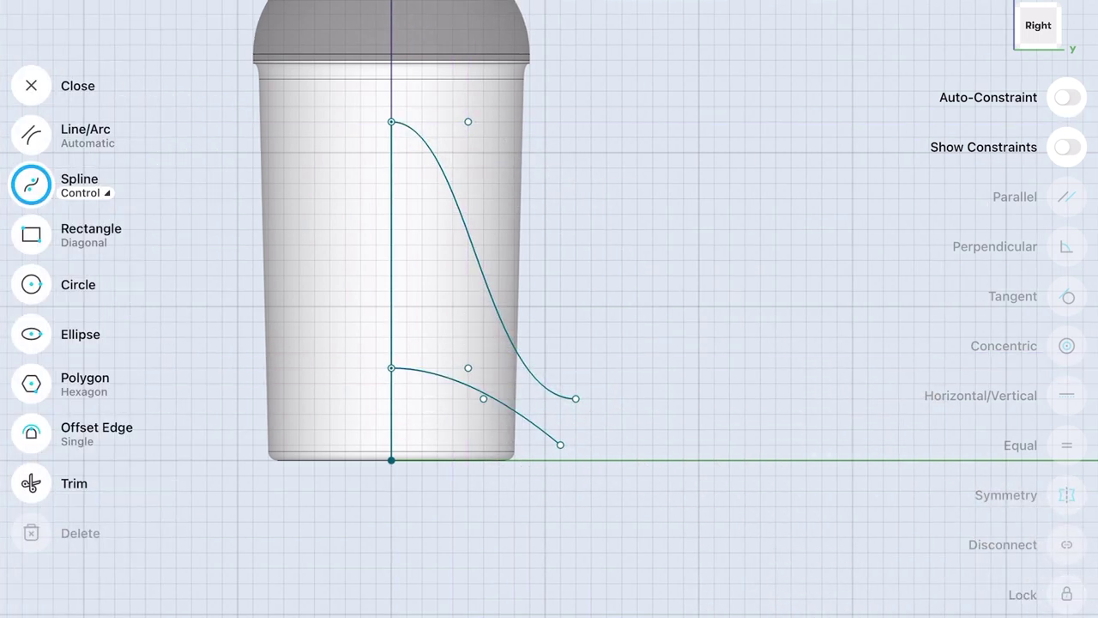
{"action": "left_click", "coordinate": [502, 388]}
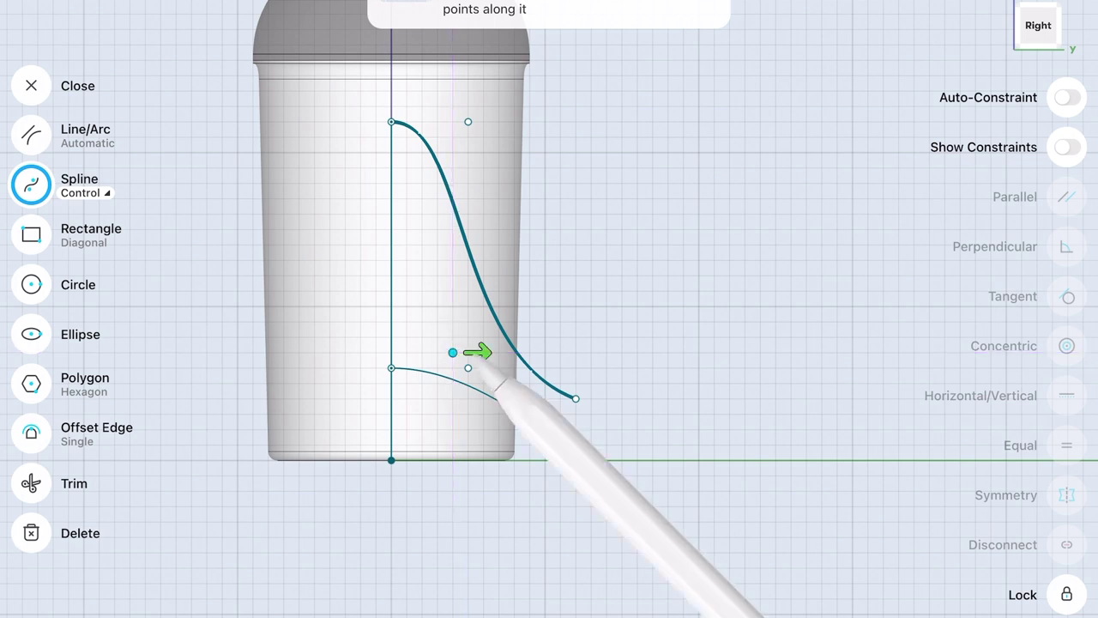
{"action": "left_click_drag", "start_coordinate": [460, 352], "coordinate": [445, 352]}
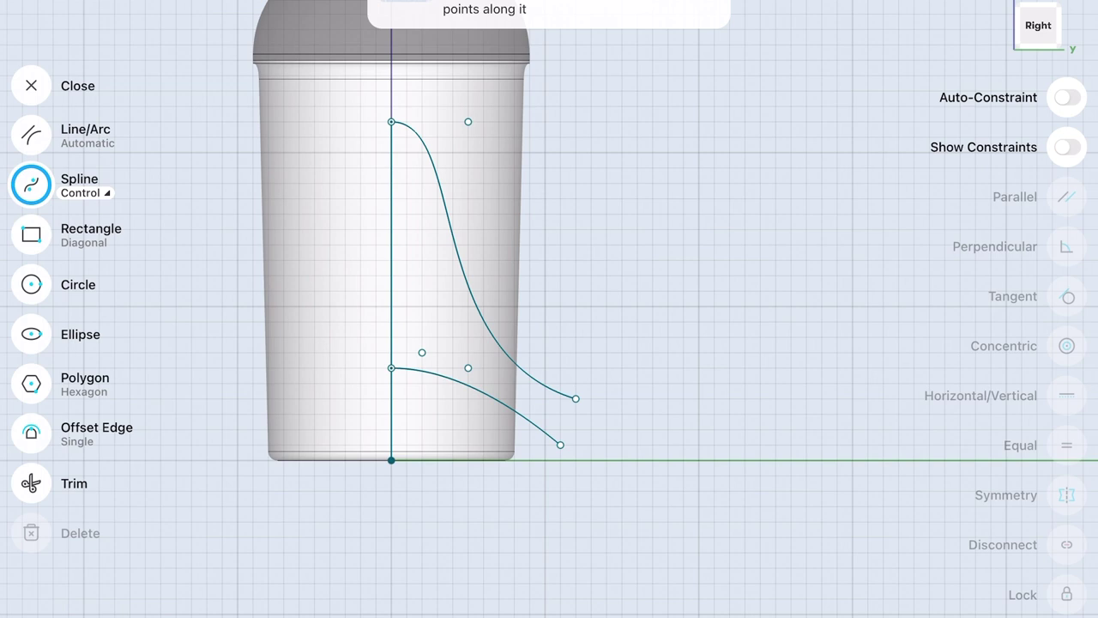
{"action": "left_click", "coordinate": [34, 382]}
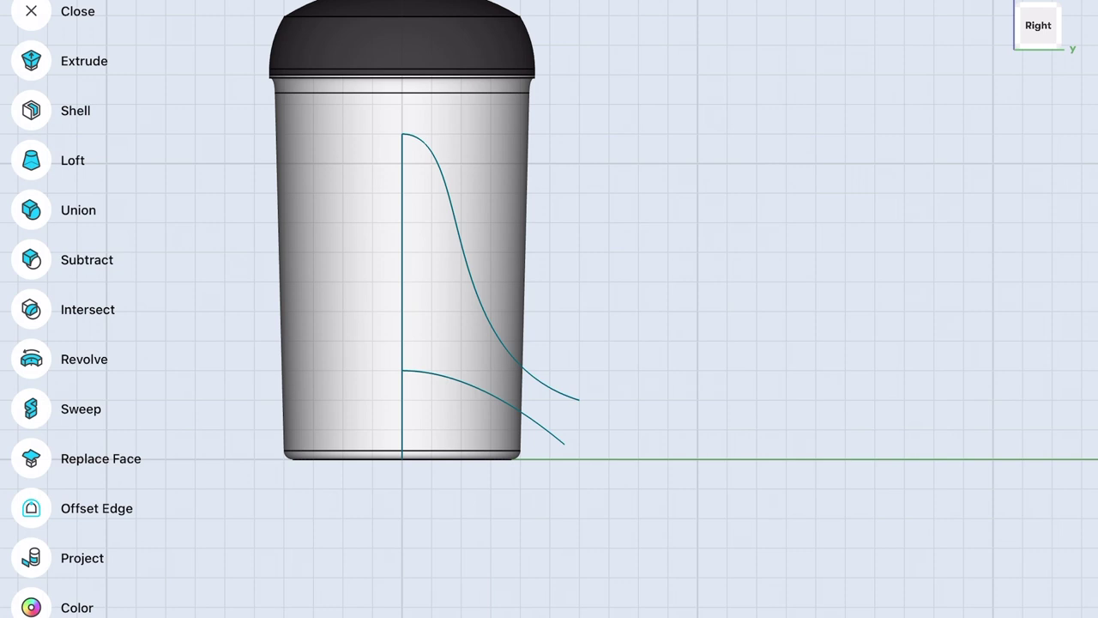
Mirror both splines across the vertical line
{"action": "left_click", "coordinate": [31, 558]}
{"action": "left_click", "coordinate": [31, 333]}
{"action": "left_click", "coordinate": [31, 334]}
{"action": "left_click", "coordinate": [31, 458]}
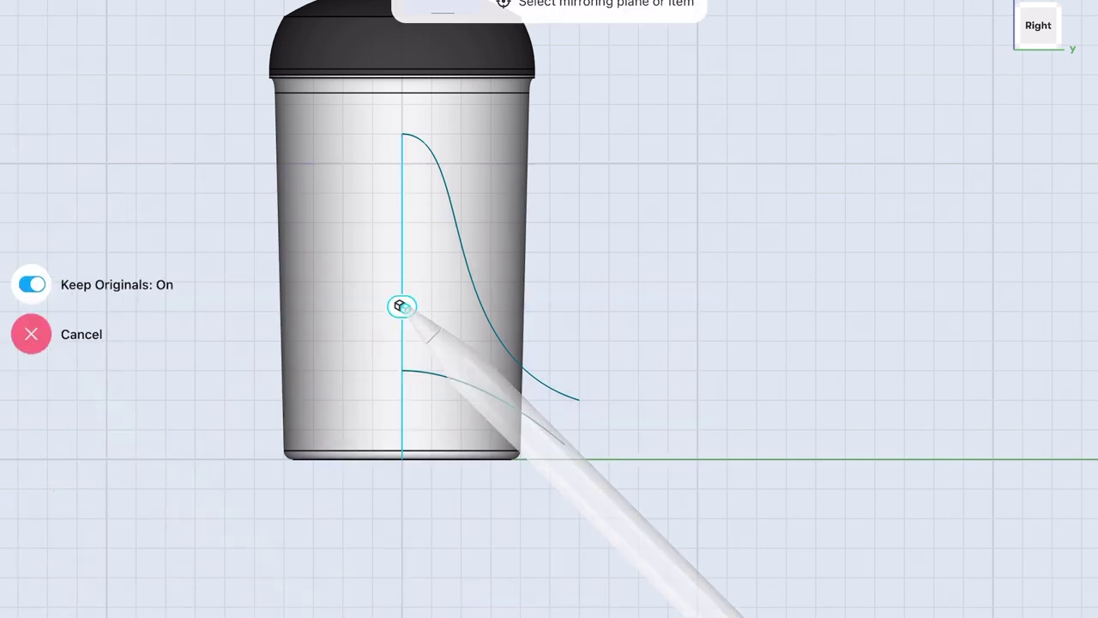
{"action": "left_click", "coordinate": [402, 258]}
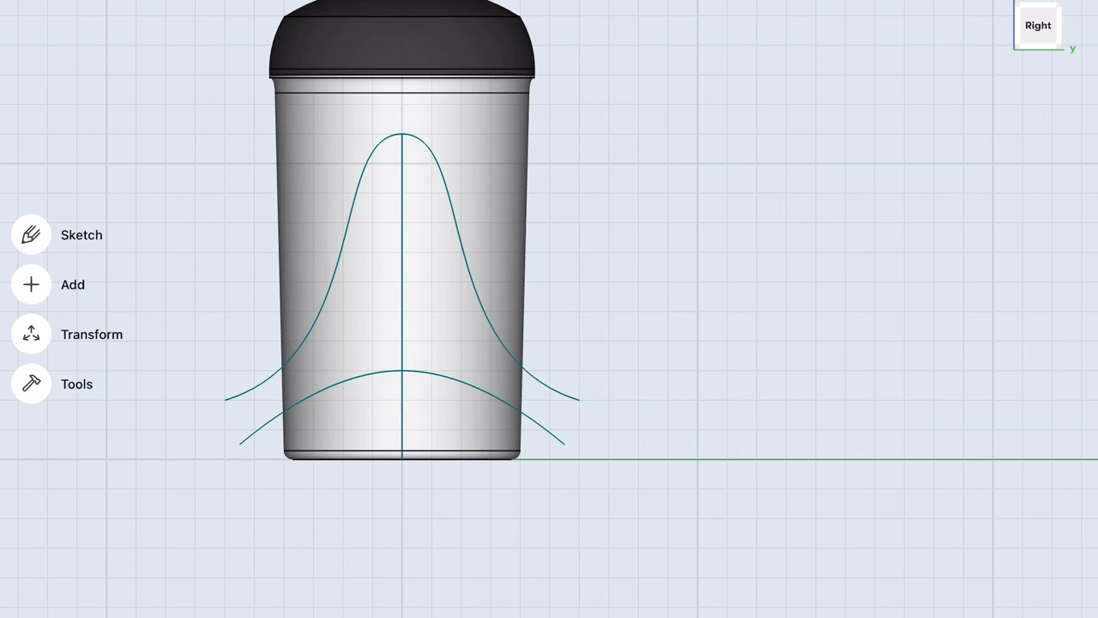
Join the curve endpoints on both sides with short lines, then select the cup body
{"action": "left_click", "coordinate": [583, 412]}
{"action": "left_click_drag", "start_coordinate": [574, 409], "coordinate": [559, 452]}
{"action": "left_click_drag", "start_coordinate": [243, 452], "coordinate": [228, 409]}
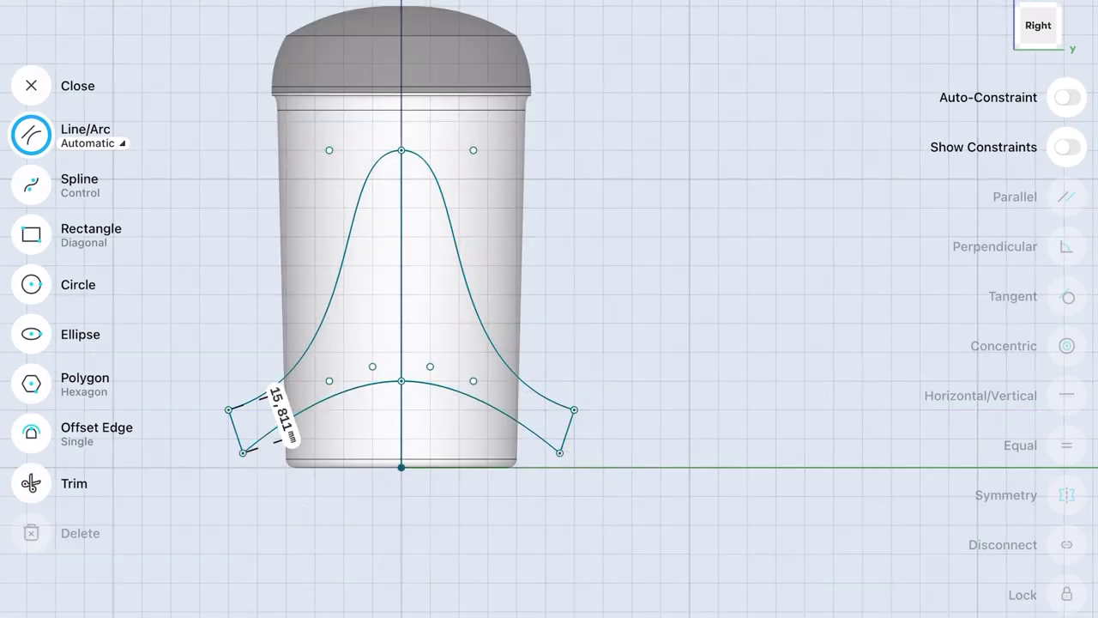
{"action": "middle_click_drag", "start_coordinate": [601, 269], "coordinate": [625, 238]}
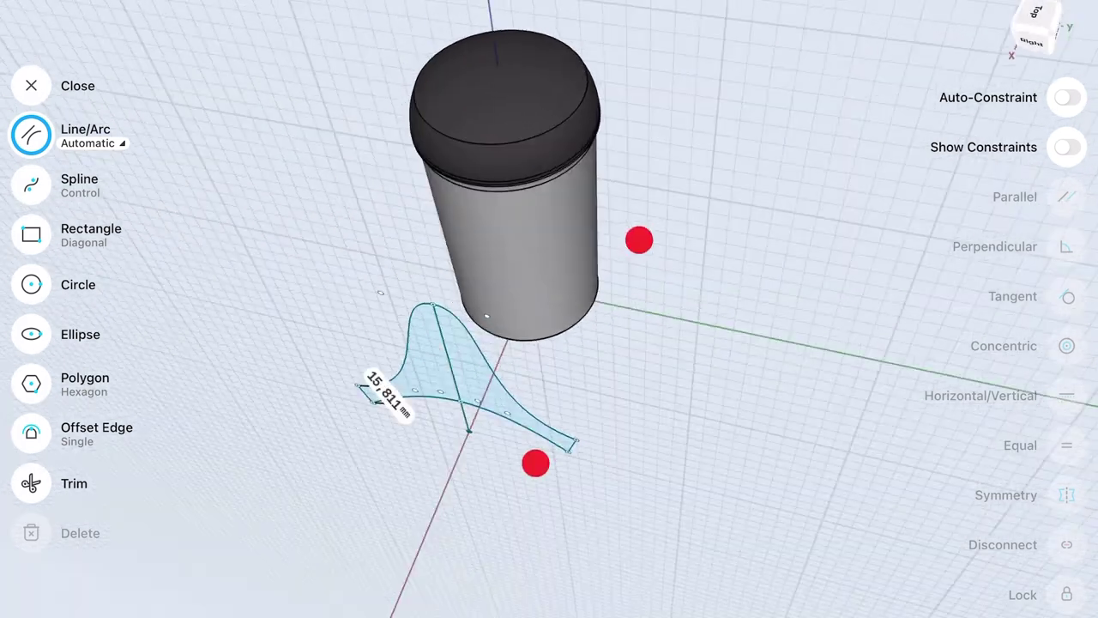
{"action": "left_click", "coordinate": [577, 288]}
{"action": "left_click", "coordinate": [576, 288]}
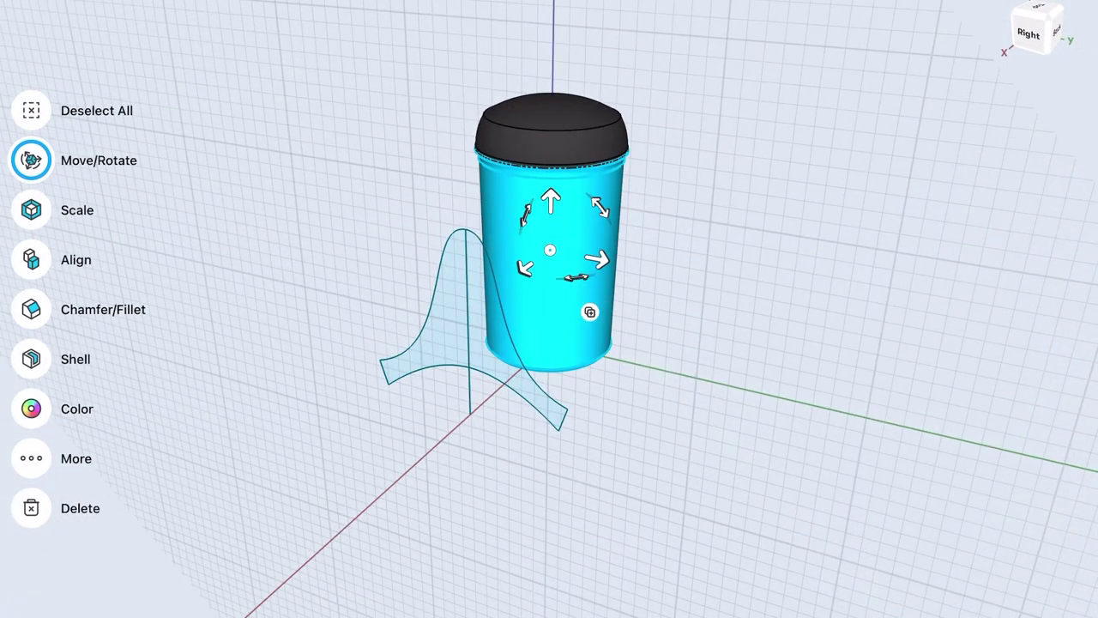
Duplicate the cup and place the copy 190 mm to the left
{"action": "left_click", "coordinate": [626, 404]}
{"action": "left_click", "coordinate": [572, 302]}
{"action": "left_click", "coordinate": [577, 300]}
{"action": "left_click_drag", "start_coordinate": [589, 311], "coordinate": [393, 475]}
{"action": "middle_click_drag", "start_coordinate": [515, 386], "coordinate": [584, 363]}
{"action": "scroll", "coordinate": [635, 343], "scroll_direction": "up", "scroll_amount": 5}
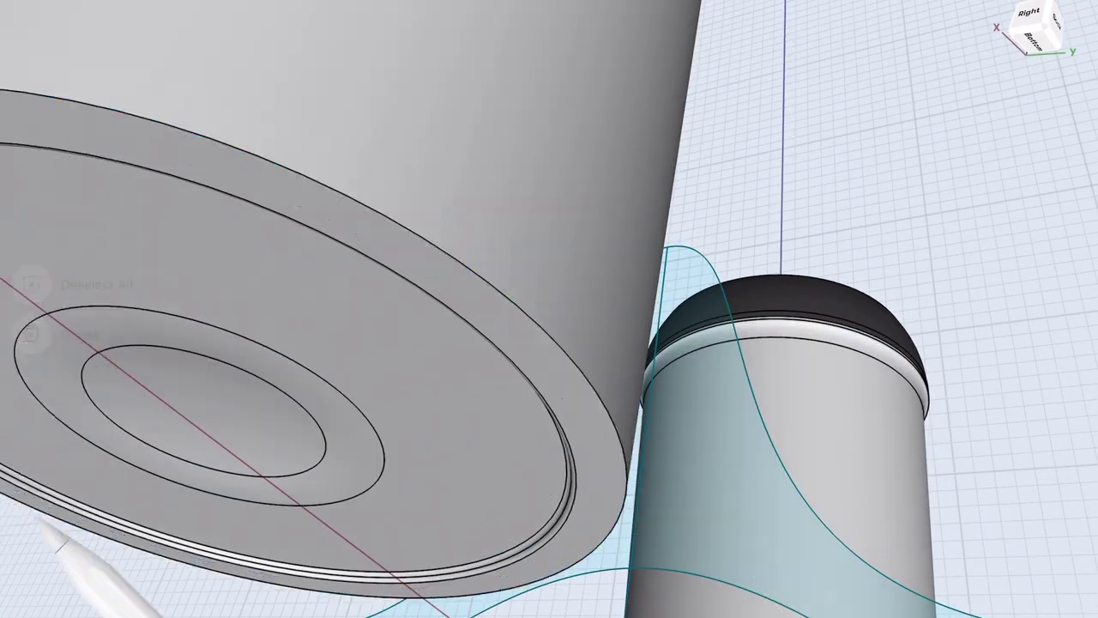
{"action": "scroll", "coordinate": [657, 395], "scroll_direction": "down", "scroll_amount": 5}
{"action": "middle_click_drag", "start_coordinate": [663, 367], "coordinate": [673, 220]}
Extrude the bell-shaped profile through the copied cup as an Intersect
{"action": "left_click", "coordinate": [493, 326]}
{"action": "left_click_drag", "start_coordinate": [461, 331], "coordinate": [224, 457]}
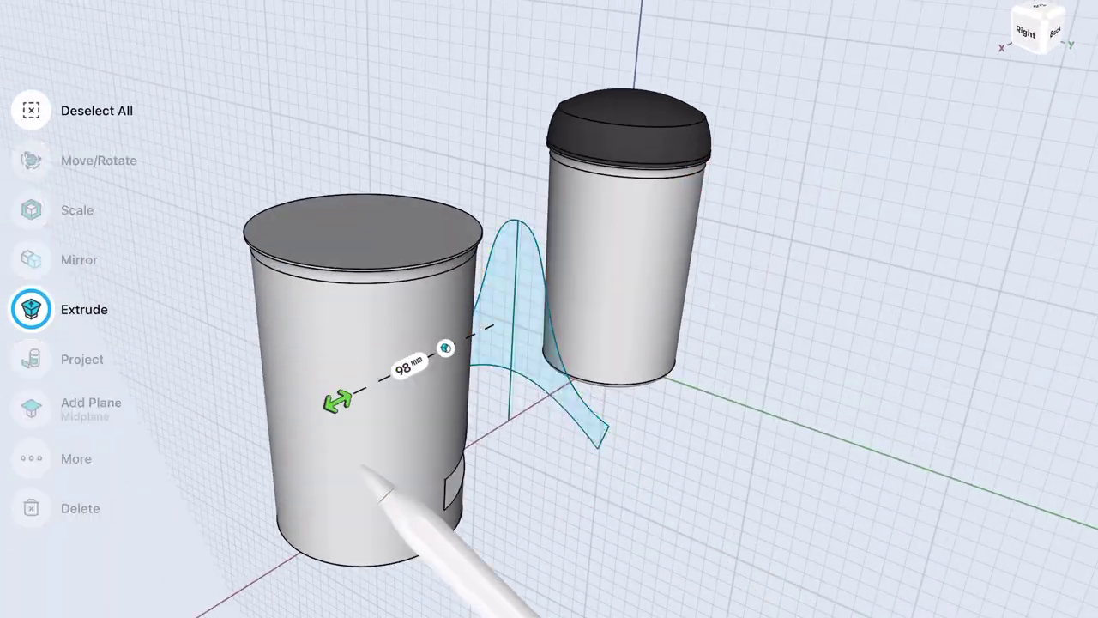
{"action": "left_click", "coordinate": [392, 374]}
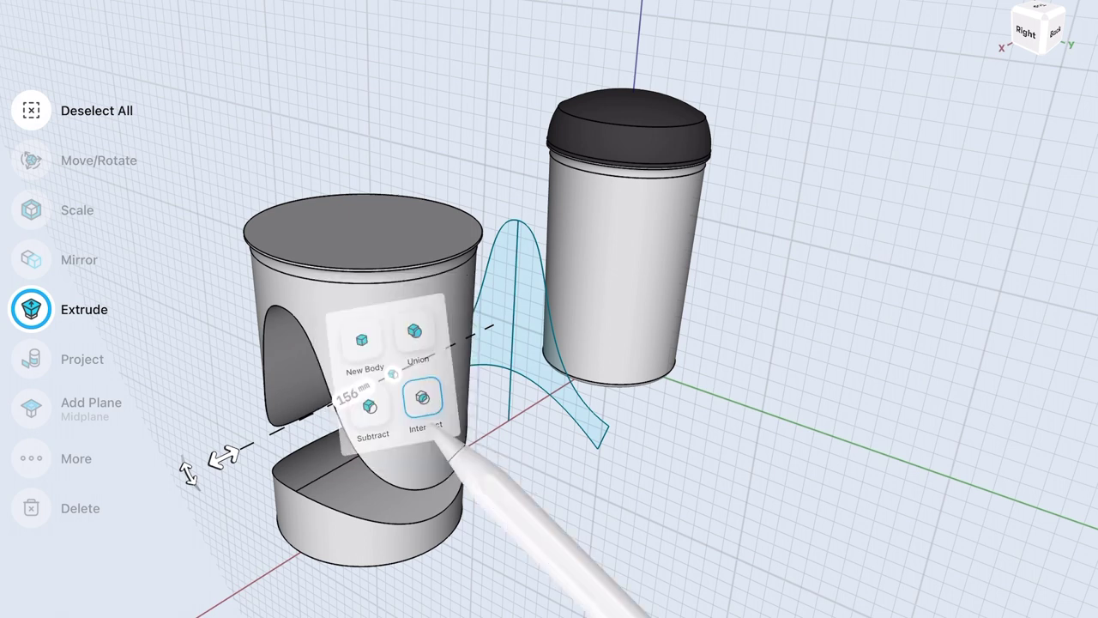
{"action": "left_click", "coordinate": [421, 393]}
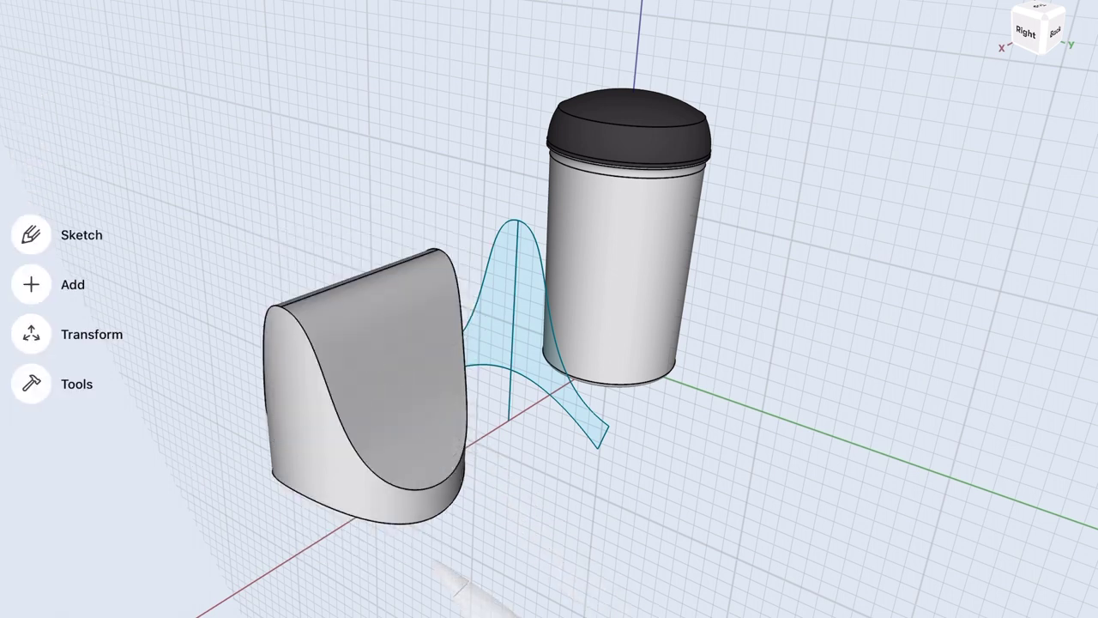
{"action": "left_click", "coordinate": [31, 384]}
{"action": "key", "text": "ctrl+z"}
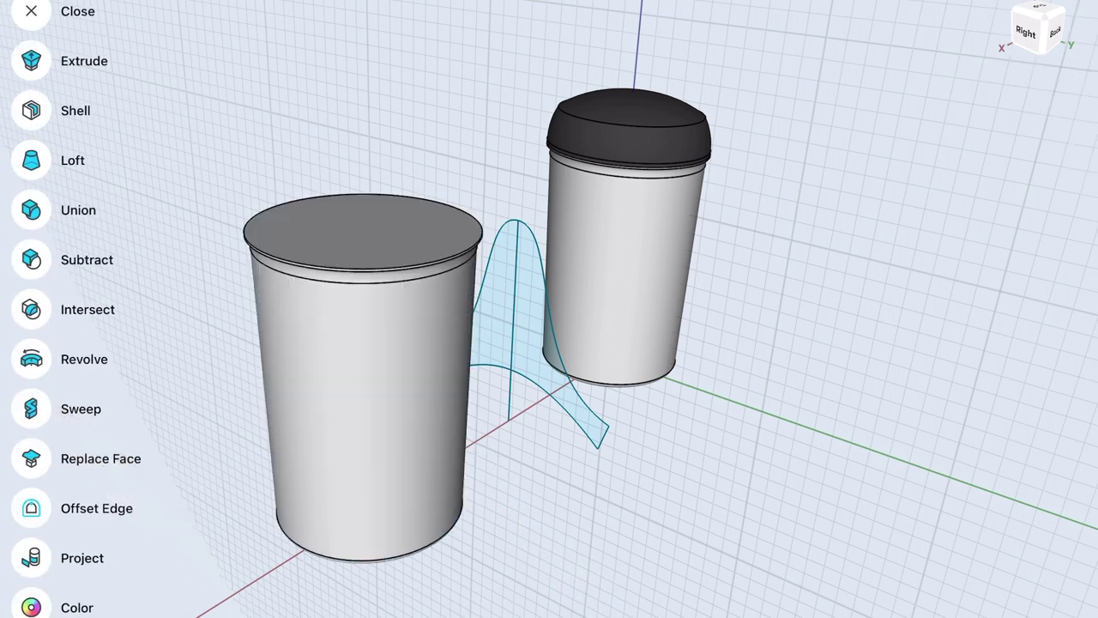
Slide the copied cylinder aside and move the S-shaped body 20 mm along its axis
{"action": "left_click", "coordinate": [627, 258]}
{"action": "left_click", "coordinate": [31, 161]}
{"action": "mouse_move", "coordinate": [514, 412]}
{"action": "left_mouse_down"}
{"action": "mouse_move", "coordinate": [378, 493]}
{"action": "mouse_move", "coordinate": [350, 536]}
{"action": "left_mouse_up"}
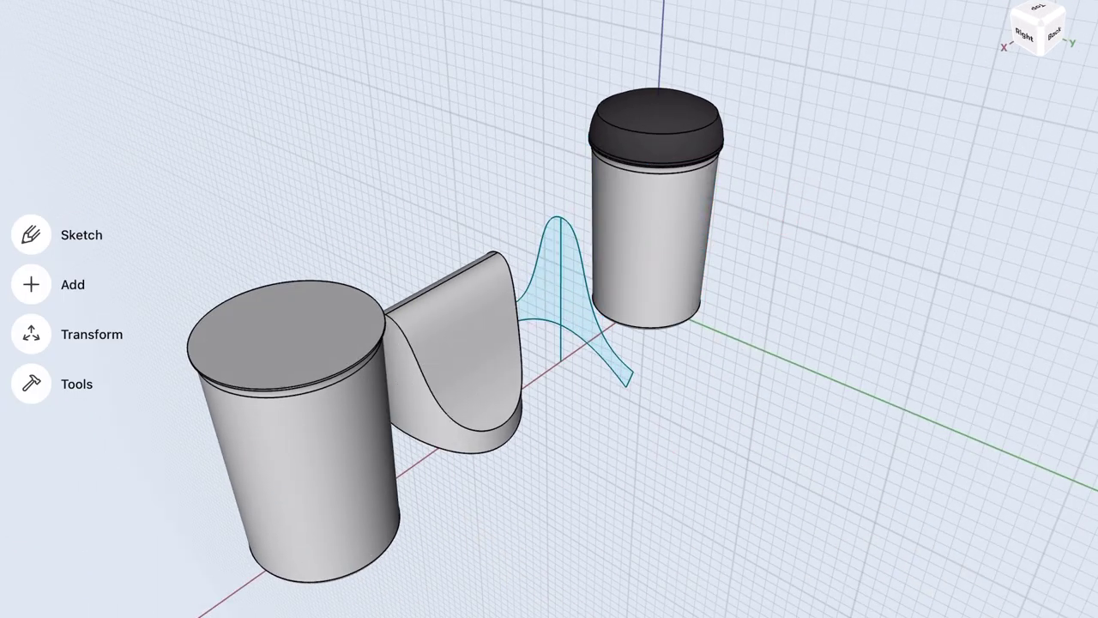
{"action": "left_click", "coordinate": [503, 363]}
{"action": "left_click", "coordinate": [30, 161]}
{"action": "left_click_drag", "start_coordinate": [498, 369], "coordinate": [445, 390]}
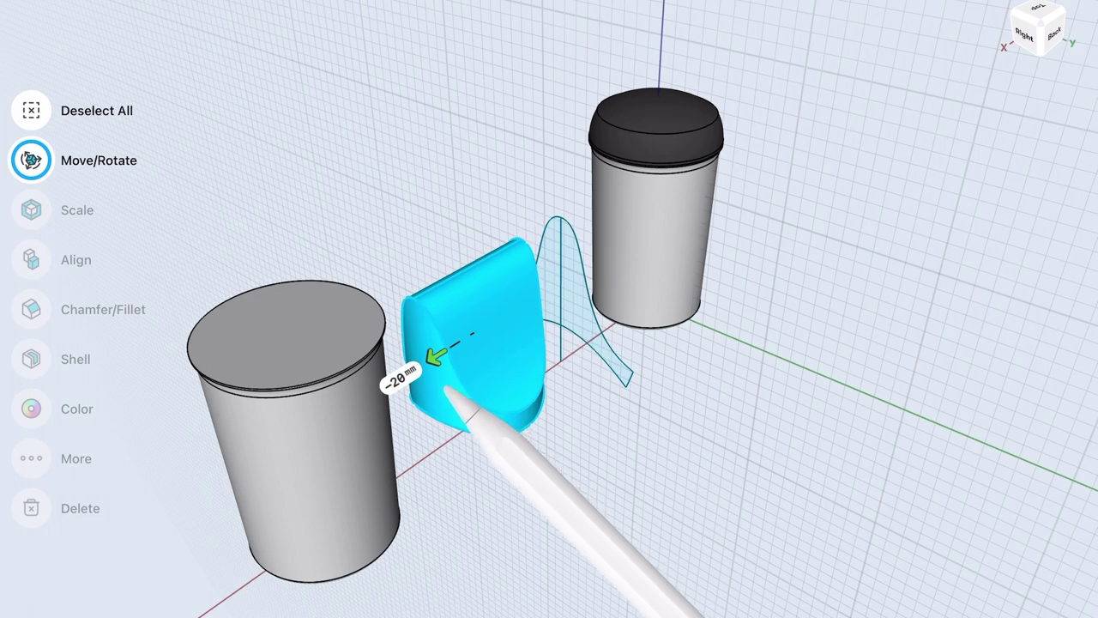
Offset the S-shaped body's curved front face 0.5 mm and move the body into the cup
{"action": "left_click", "coordinate": [510, 437]}
{"action": "left_click", "coordinate": [515, 443]}
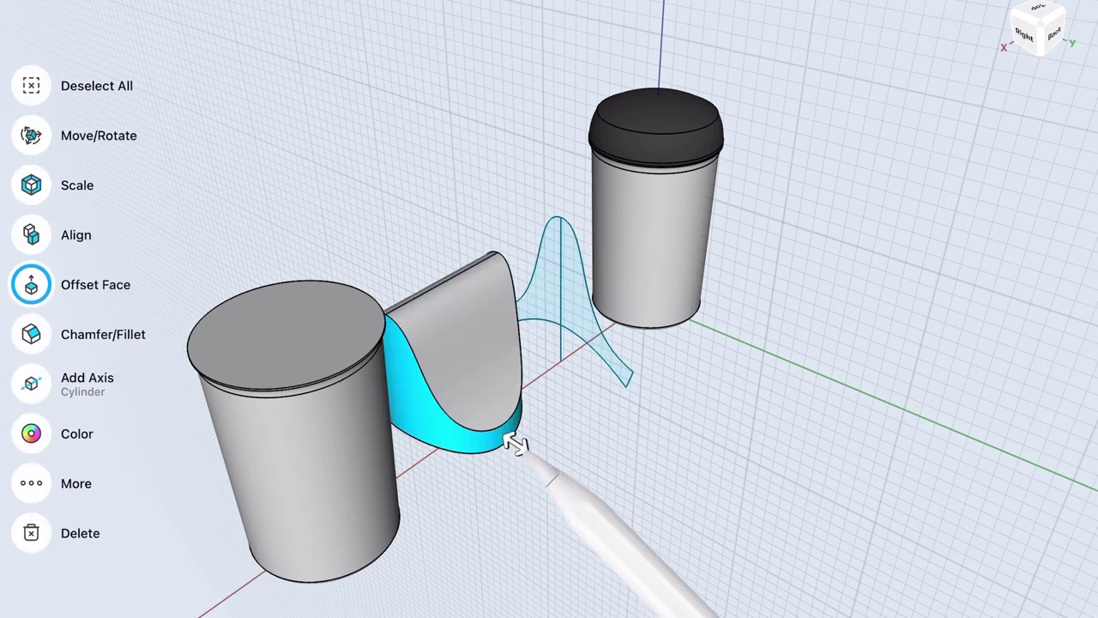
{"action": "left_click", "coordinate": [579, 471]}
{"action": "left_click", "coordinate": [632, 502]}
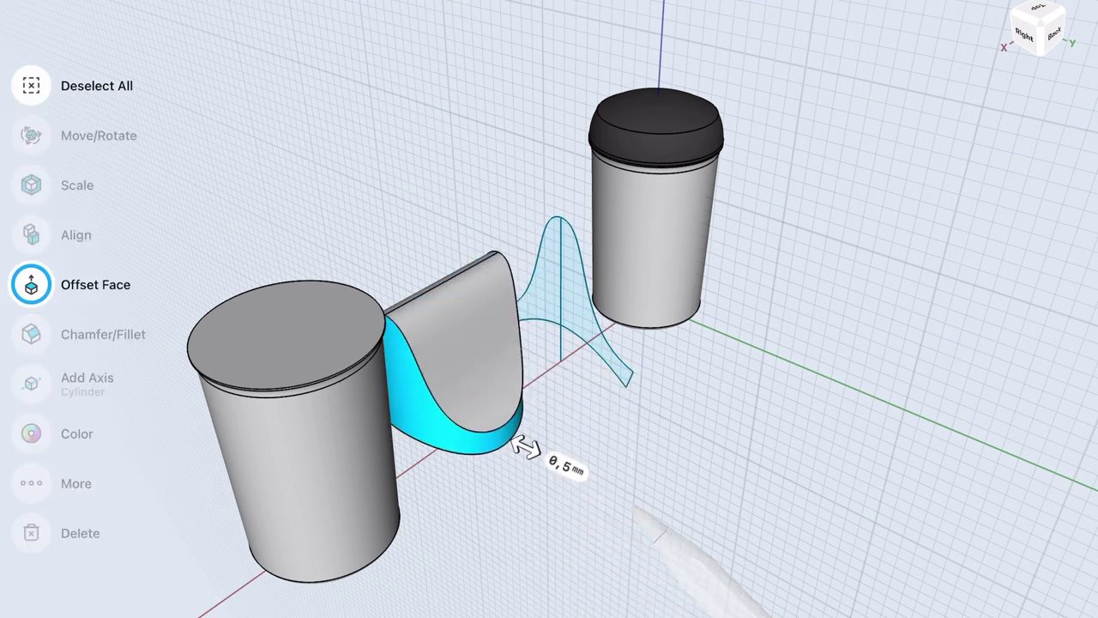
{"action": "left_click", "coordinate": [481, 377]}
{"action": "left_click", "coordinate": [31, 160]}
{"action": "mouse_move", "coordinate": [503, 368]}
{"action": "left_mouse_down"}
{"action": "mouse_move", "coordinate": [537, 296]}
{"action": "mouse_move", "coordinate": [601, 258]}
{"action": "left_mouse_up"}
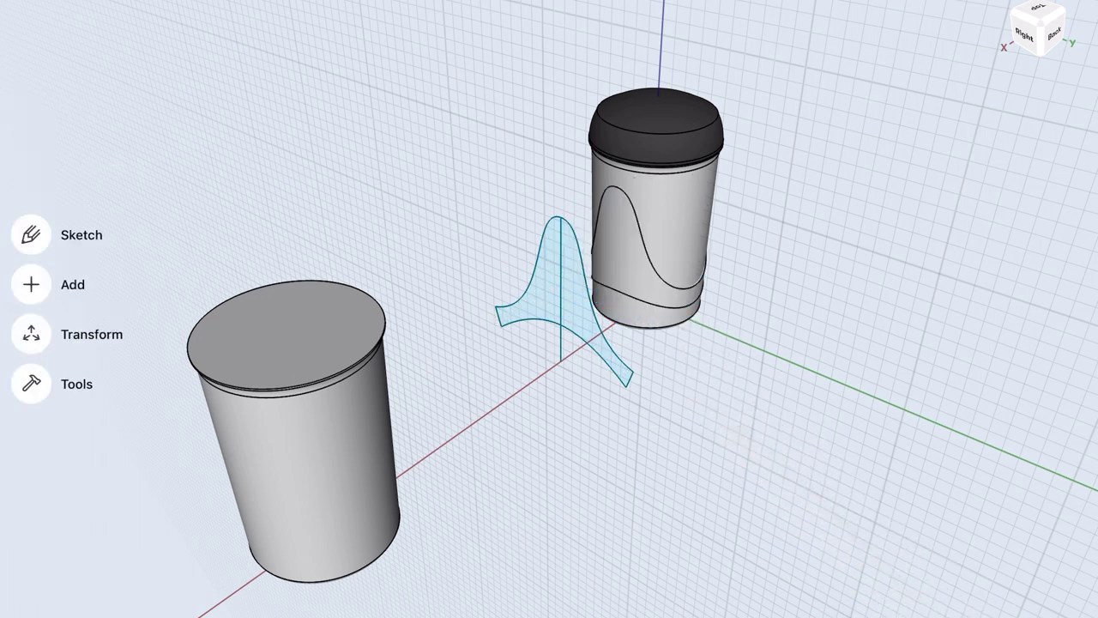
Extrude the bell profile through the left cup to cut a notch
{"action": "left_click", "coordinate": [515, 306]}
{"action": "left_click", "coordinate": [562, 322]}
{"action": "left_click_drag", "start_coordinate": [566, 322], "coordinate": [257, 525]}
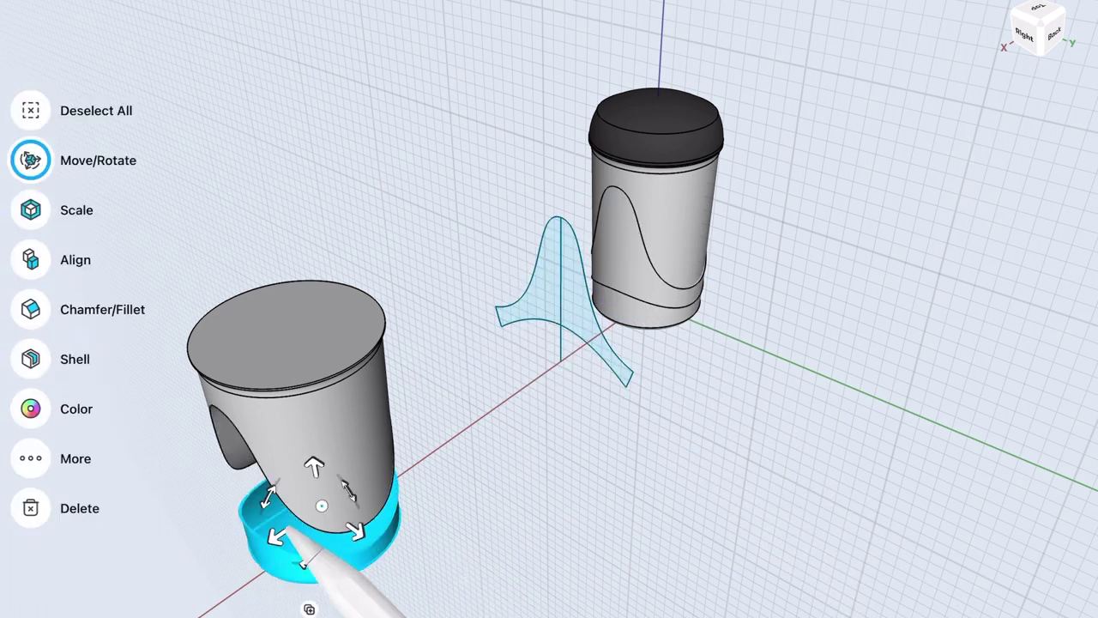
{"action": "middle_click_drag", "start_coordinate": [549, 444], "coordinate": [677, 500]}
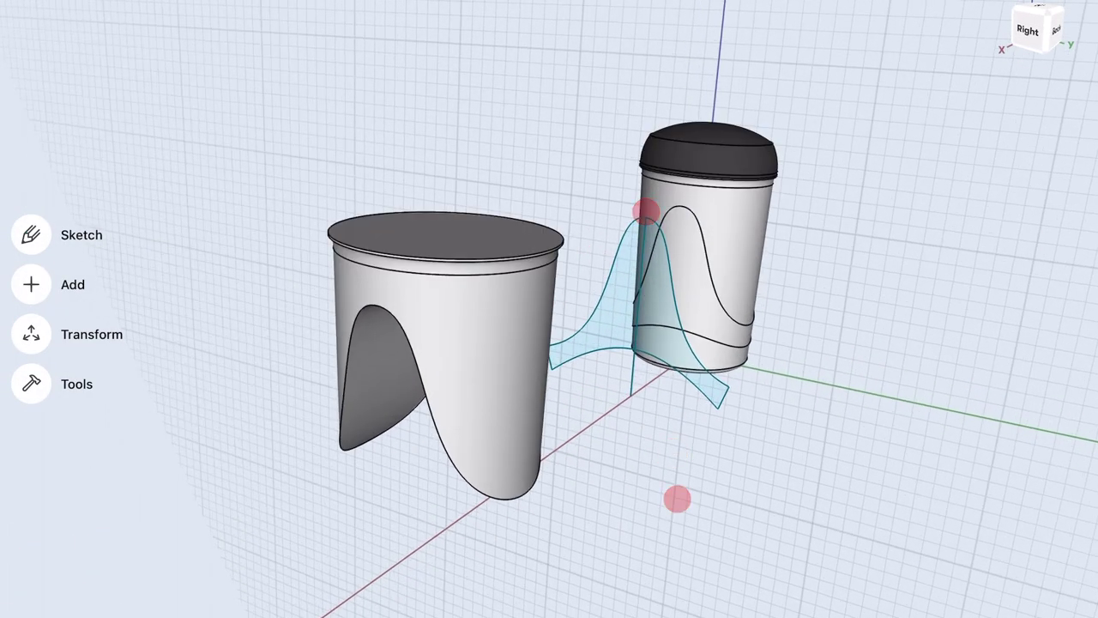
{"action": "mouse_move", "coordinate": [735, 461]}
{"action": "middle_mouse_down"}
{"action": "mouse_move", "coordinate": [780, 164]}
{"action": "mouse_move", "coordinate": [732, 264]}
{"action": "mouse_move", "coordinate": [748, 204]}
{"action": "middle_mouse_up"}
{"action": "left_click", "coordinate": [551, 299]}
{"action": "left_click_drag", "start_coordinate": [520, 306], "coordinate": [343, 558]}
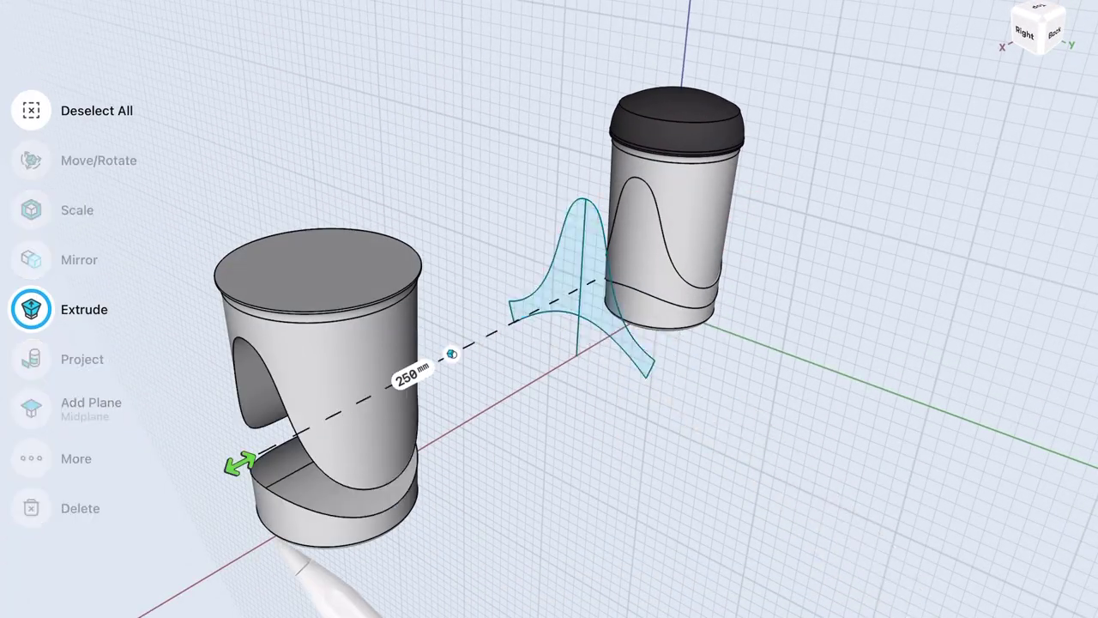
Hide the notched upper body and inset the base's outer side face by 1 mm
{"action": "left_click", "coordinate": [326, 360]}
{"action": "left_click", "coordinate": [31, 510]}
{"action": "left_click", "coordinate": [355, 544]}
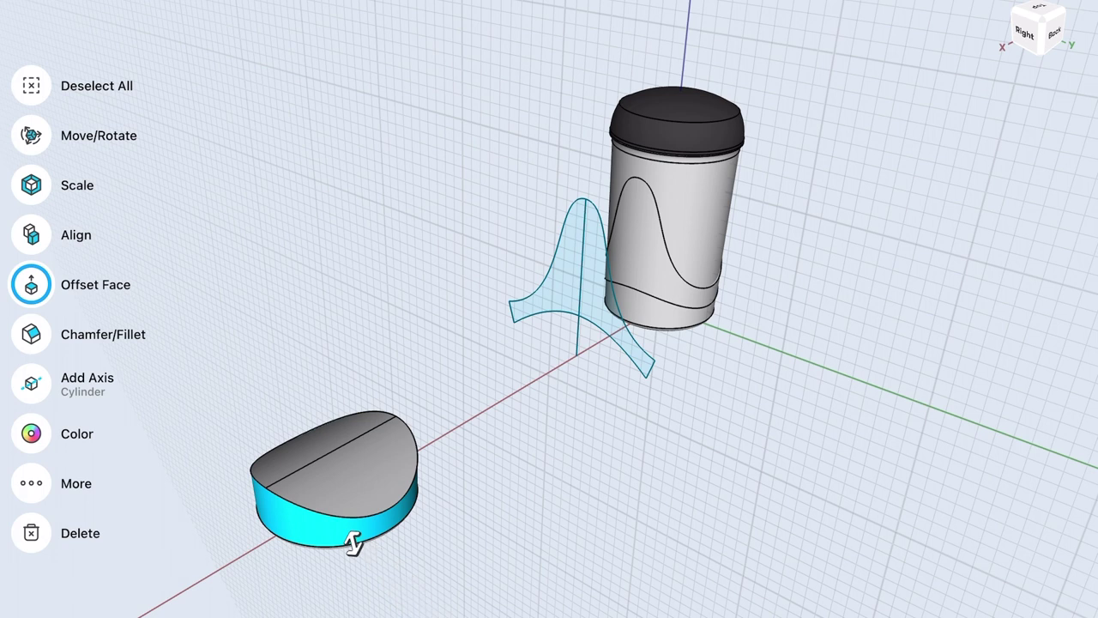
{"action": "middle_click_drag", "start_coordinate": [513, 500], "coordinate": [524, 391]}
{"action": "scroll", "coordinate": [524, 391], "scroll_direction": "up", "scroll_amount": 5}
{"action": "left_click", "coordinate": [476, 279]}
{"action": "left_click", "coordinate": [463, 202]}
{"action": "left_click_drag", "start_coordinate": [463, 201], "coordinate": [439, 234]}
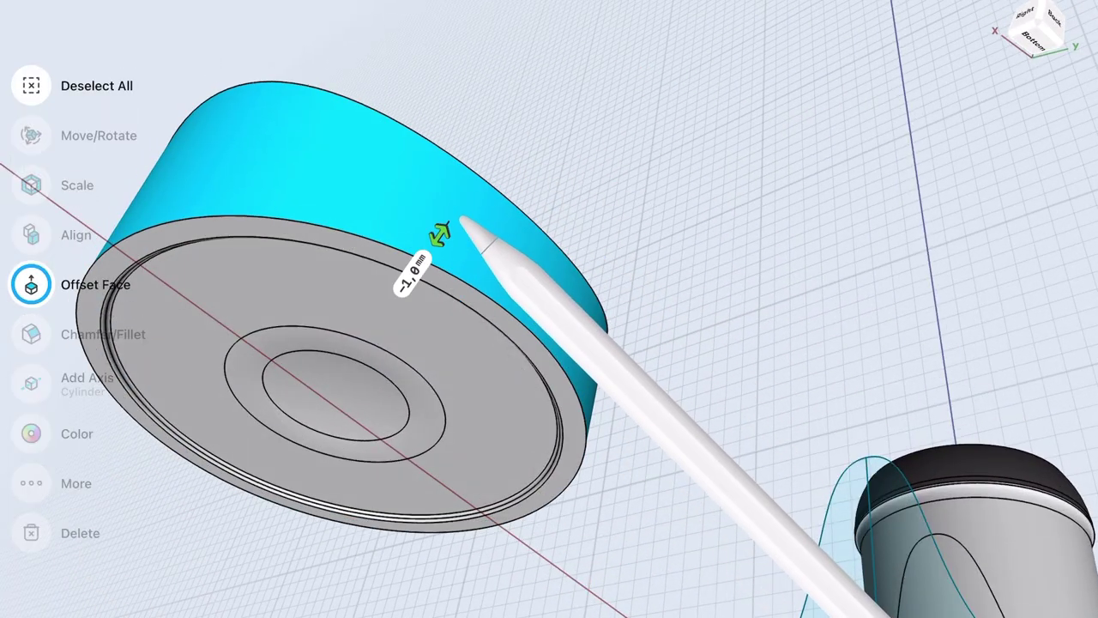
{"action": "left_click", "coordinate": [558, 168]}
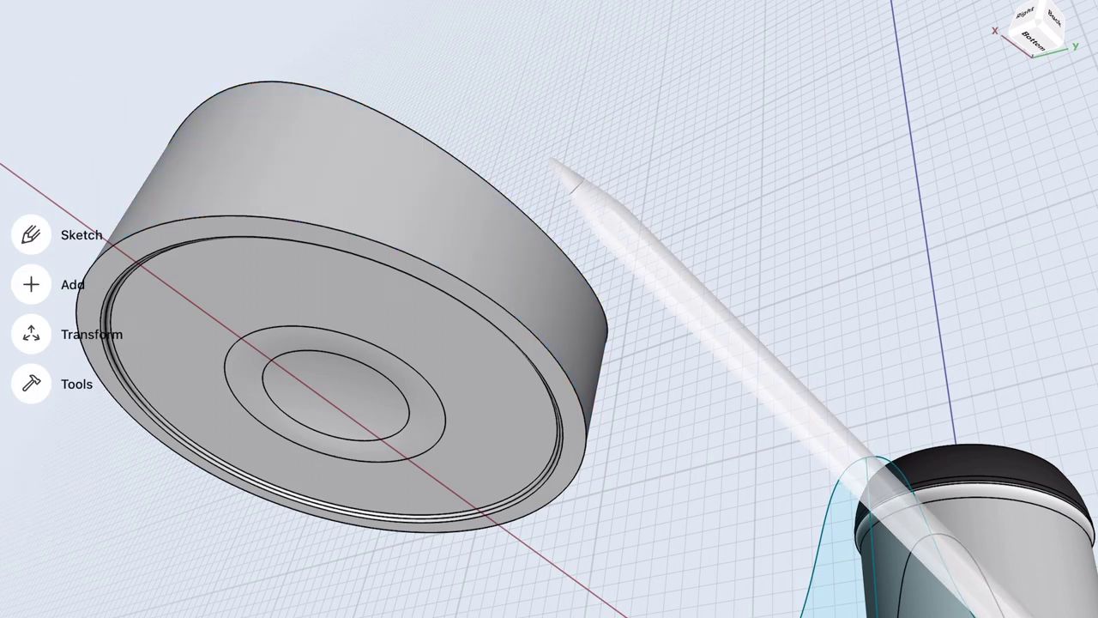
Fillet an edge ring on the base
{"action": "left_click", "coordinate": [497, 309]}
{"action": "left_click_drag", "start_coordinate": [497, 308], "coordinate": [510, 316]}
{"action": "left_click", "coordinate": [619, 267]}
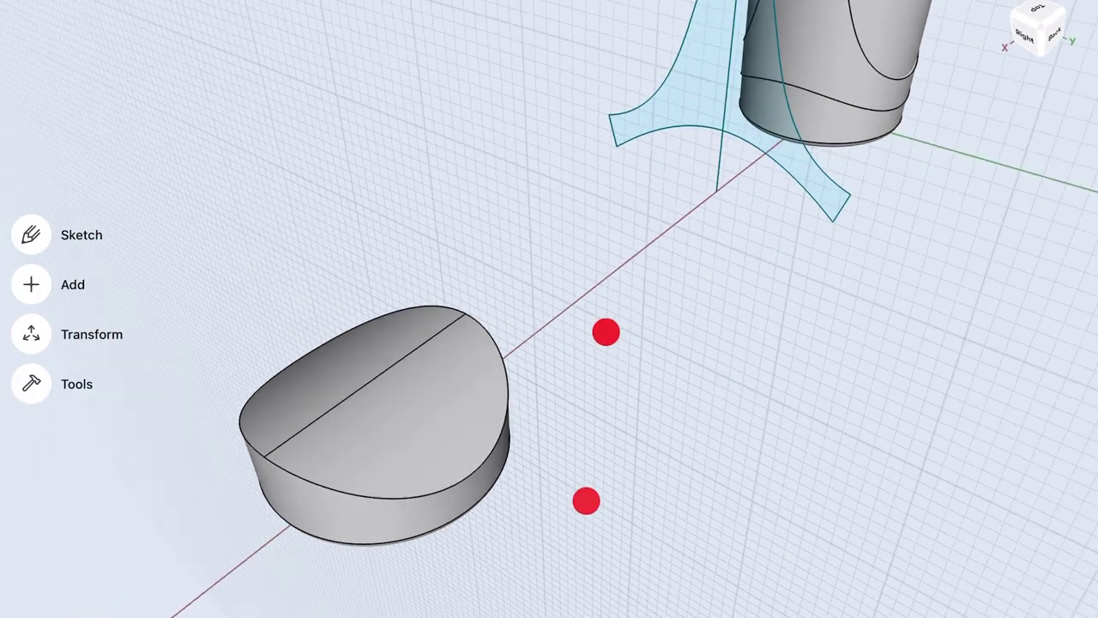
Move the notched upper body back toward the base
{"action": "middle_click_drag", "start_coordinate": [610, 326], "coordinate": [638, 260]}
{"action": "left_click", "coordinate": [674, 167]}
{"action": "left_click_drag", "start_coordinate": [674, 166], "coordinate": [343, 442]}
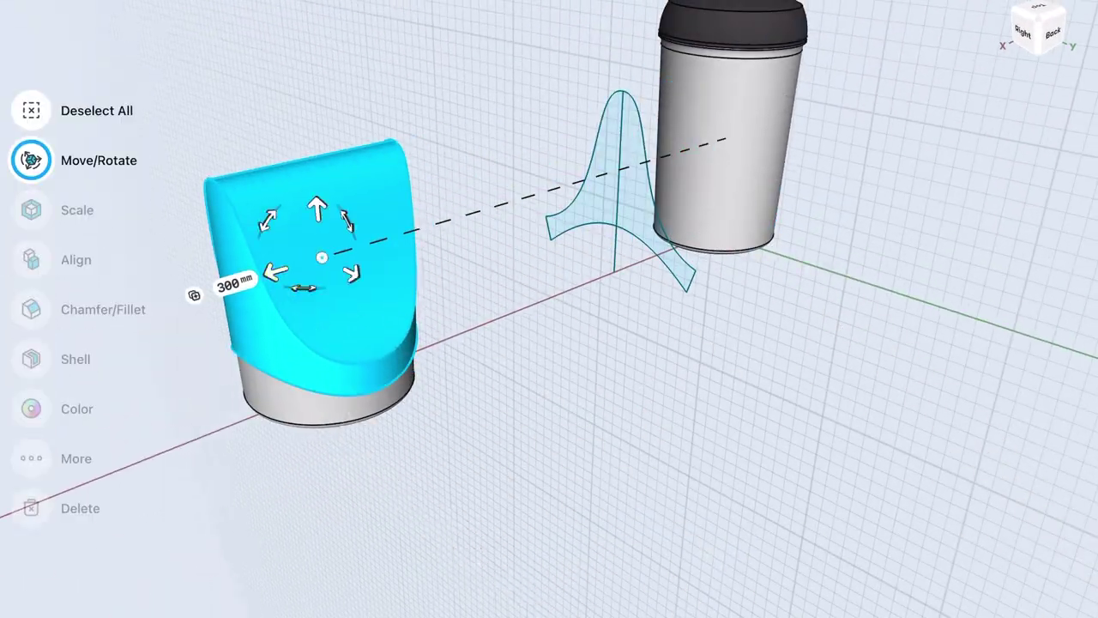
Set the upper body onto the base and inset its lower band face by 1 mm
{"action": "middle_click_drag", "start_coordinate": [575, 275], "coordinate": [709, 219]}
{"action": "scroll", "coordinate": [669, 335], "scroll_direction": "up", "scroll_amount": 5}
{"action": "left_click", "coordinate": [565, 239]}
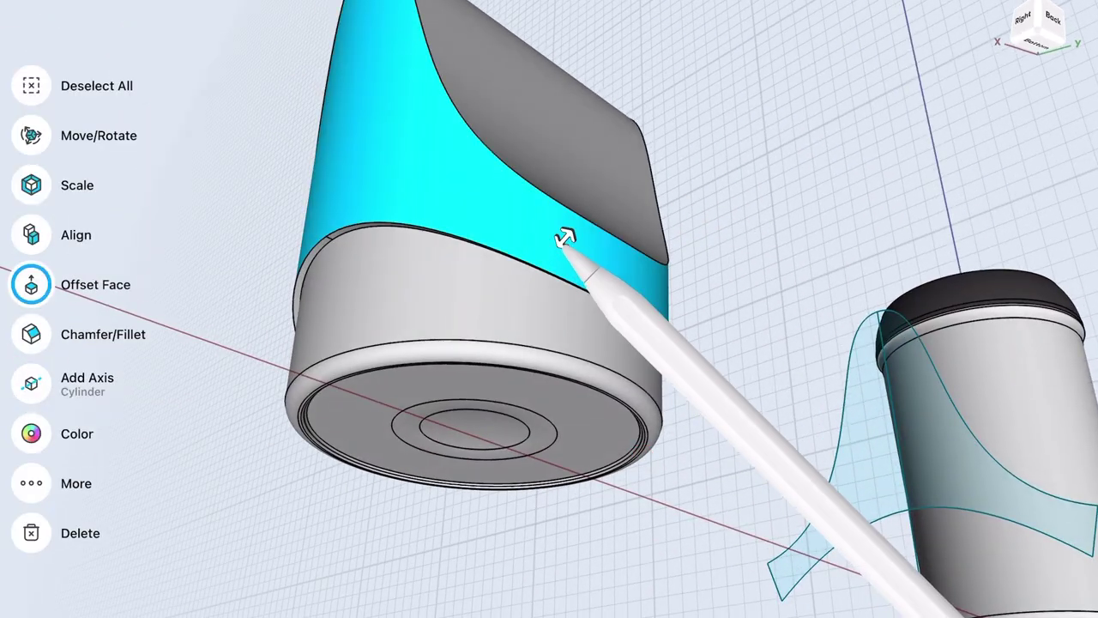
{"action": "left_click_drag", "start_coordinate": [564, 239], "coordinate": [542, 264]}
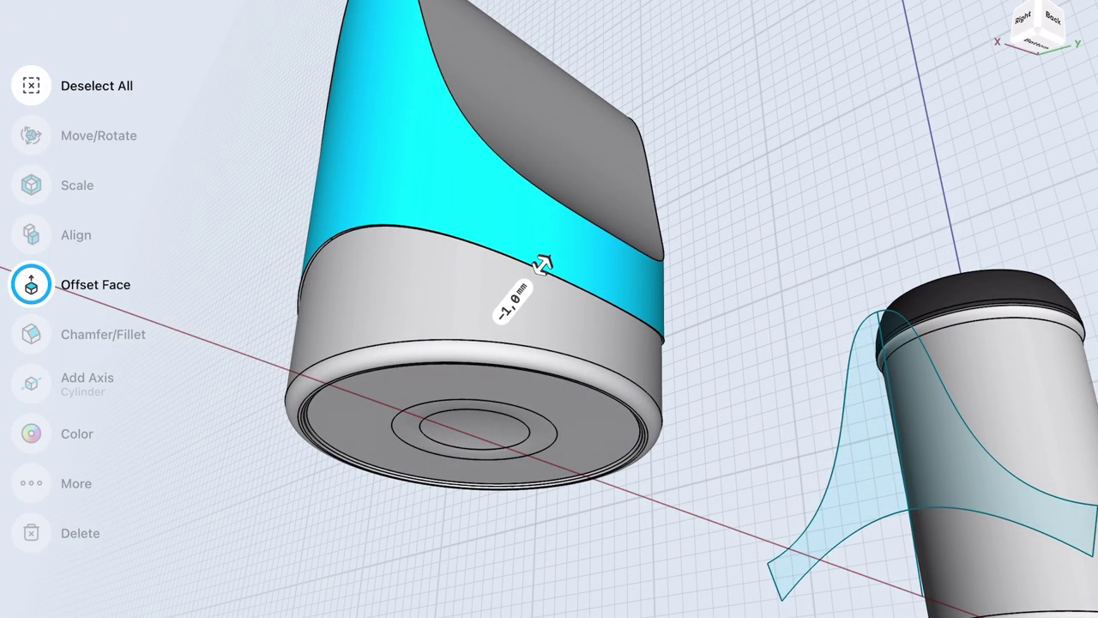
{"action": "middle_click_drag", "start_coordinate": [653, 223], "coordinate": [704, 200]}
{"action": "scroll", "coordinate": [689, 324], "scroll_direction": "down", "scroll_amount": 3}
Try a 5 mm offset on the upper body's front face, then inspect the cup from behind
{"action": "middle_click_drag", "start_coordinate": [689, 324], "coordinate": [759, 307], "text": "shift"}
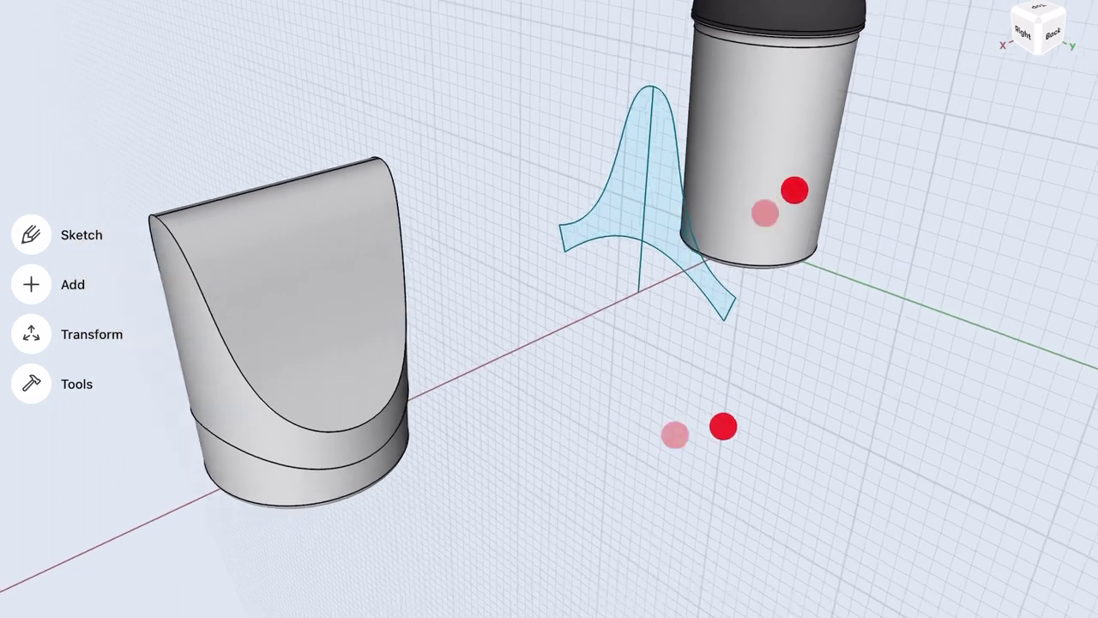
{"action": "mouse_move", "coordinate": [686, 380]}
{"action": "middle_mouse_down"}
{"action": "mouse_move", "coordinate": [691, 338]}
{"action": "mouse_move", "coordinate": [733, 378]}
{"action": "middle_mouse_up"}
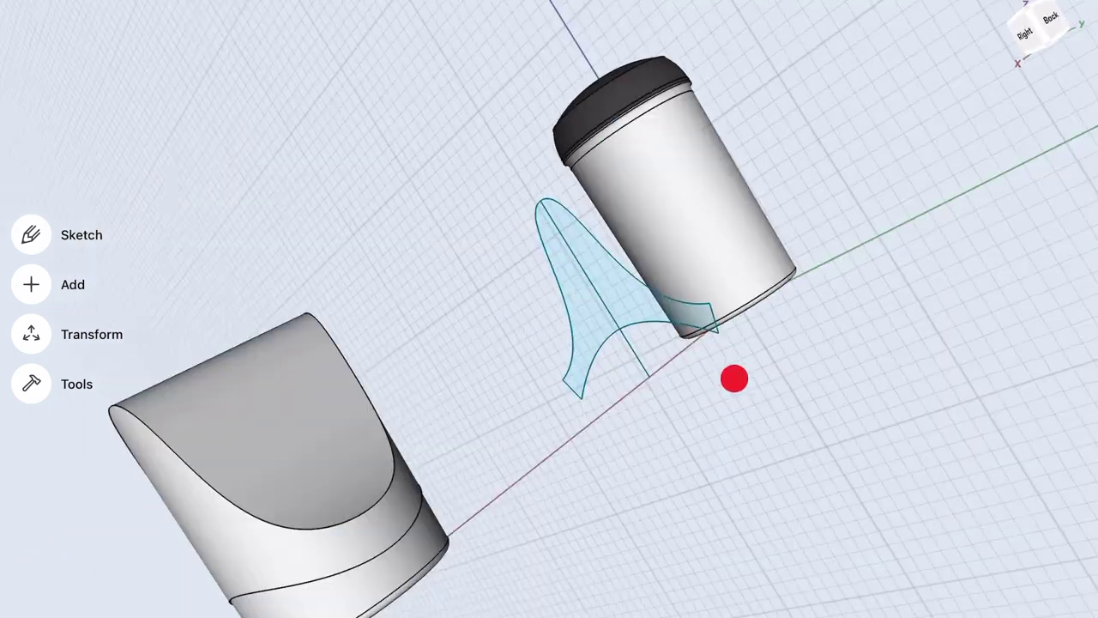
{"action": "scroll", "coordinate": [662, 355], "scroll_direction": "up", "scroll_amount": 5}
{"action": "left_click", "coordinate": [648, 258]}
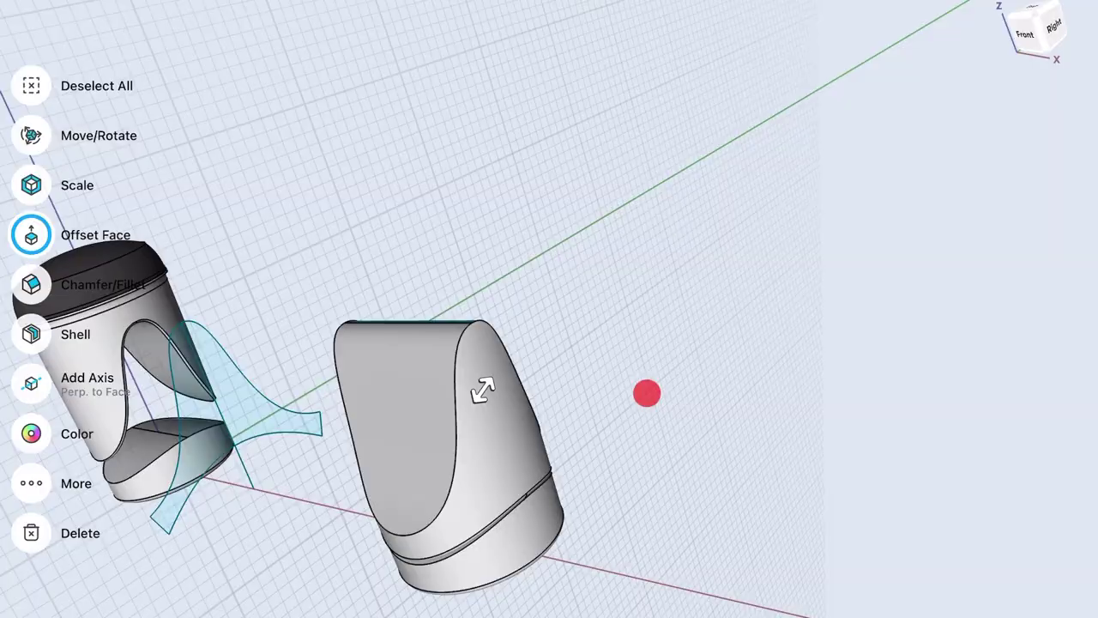
{"action": "left_click", "coordinate": [410, 449]}
{"action": "left_click_drag", "start_coordinate": [405, 449], "coordinate": [397, 455]}
{"action": "mouse_move", "coordinate": [386, 452]}
{"action": "left_mouse_down"}
{"action": "mouse_move", "coordinate": [608, 368]}
{"action": "mouse_move", "coordinate": [775, 265]}
{"action": "left_mouse_up"}
{"action": "left_click", "coordinate": [660, 346]}
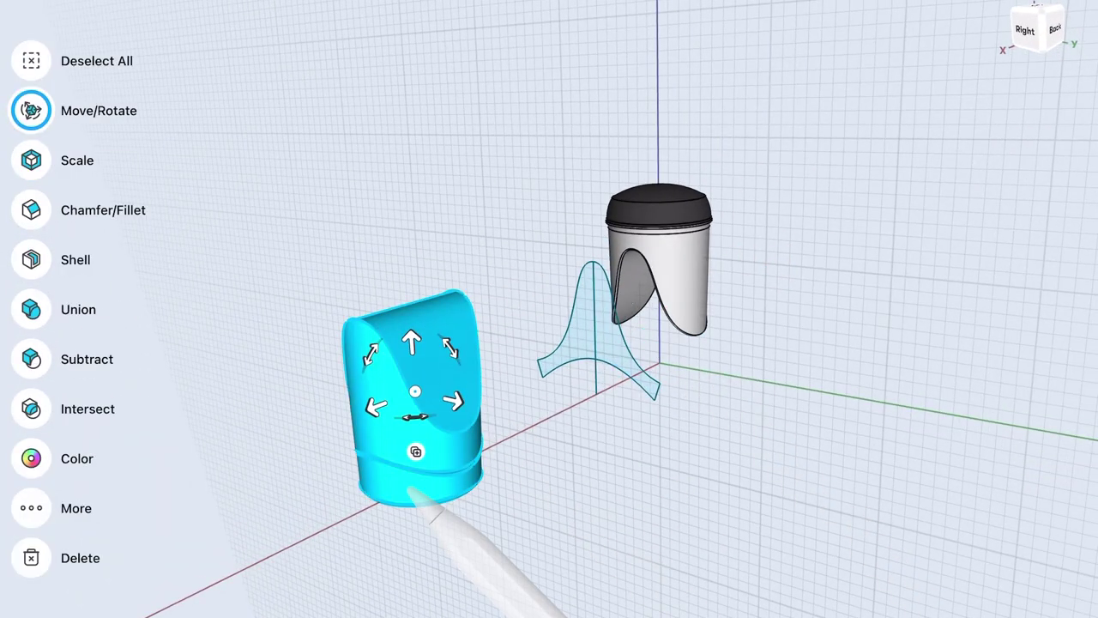
{"action": "mouse_move", "coordinate": [801, 172]}
{"action": "left_mouse_down"}
{"action": "mouse_move", "coordinate": [766, 201]}
{"action": "mouse_move", "coordinate": [1073, 196]}
{"action": "left_mouse_up"}
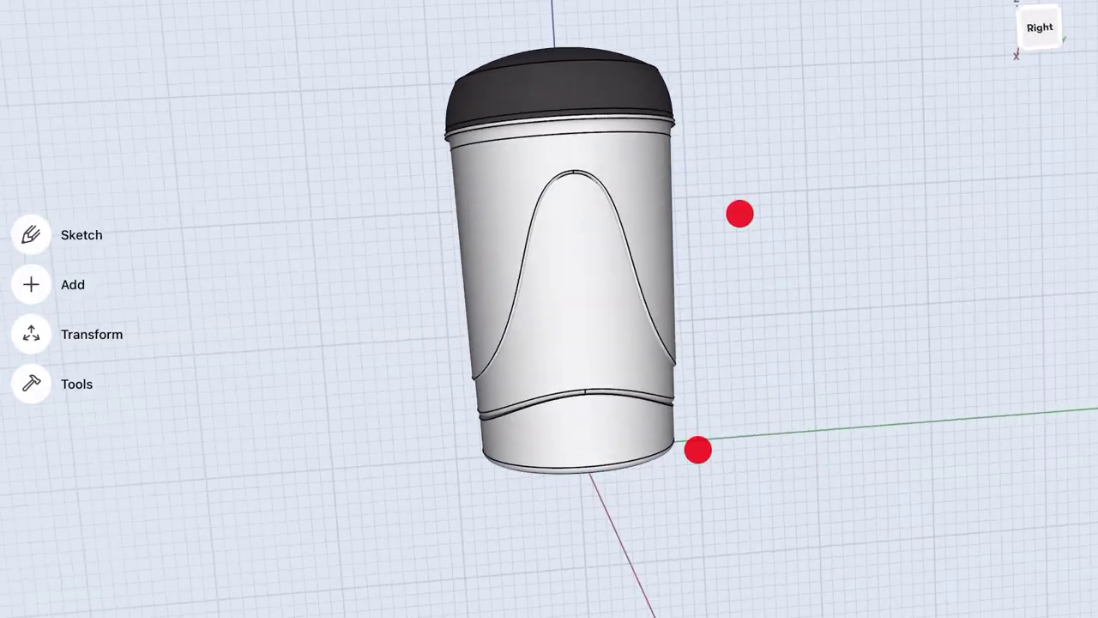
Union the cup's lower ring and upper body into a single body
{"action": "left_click_drag", "start_coordinate": [738, 214], "coordinate": [670, 201]}
{"action": "left_click", "coordinate": [31, 384]}
{"action": "left_click", "coordinate": [31, 211]}
{"action": "left_click", "coordinate": [466, 527]}
{"action": "left_click", "coordinate": [480, 257]}
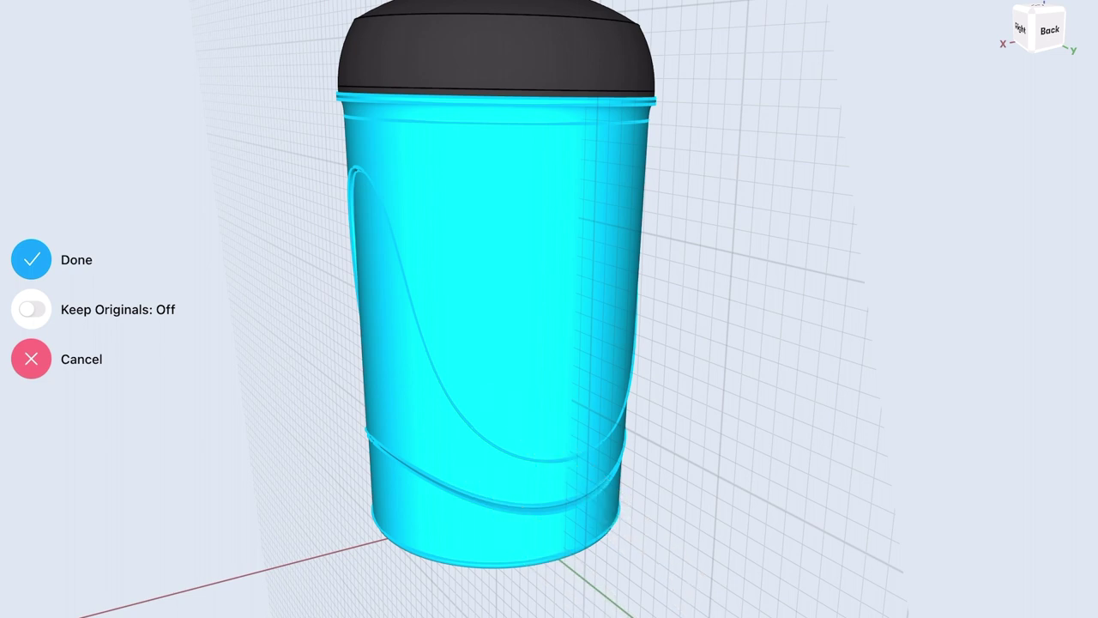
{"action": "left_click", "coordinate": [29, 258]}
{"action": "mouse_move", "coordinate": [600, 386]}
{"action": "left_mouse_down"}
{"action": "mouse_move", "coordinate": [652, 392]}
{"action": "mouse_move", "coordinate": [689, 455]}
{"action": "left_mouse_up"}
Offset the dark lid's top dome face by 0.5 mm
{"action": "left_click", "coordinate": [730, 245]}
{"action": "left_click", "coordinate": [718, 81]}
{"action": "left_click_drag", "start_coordinate": [801, 135], "coordinate": [787, 172]}
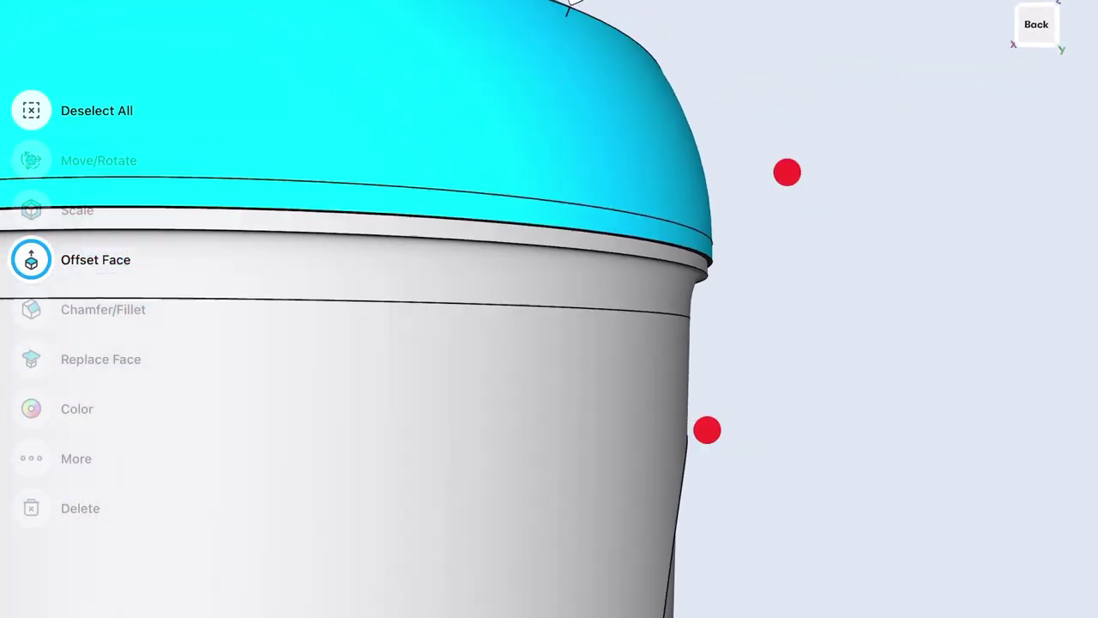
{"action": "left_click", "coordinate": [649, 137]}
{"action": "type", "text": "0.5"}
{"action": "key", "text": "Return"}
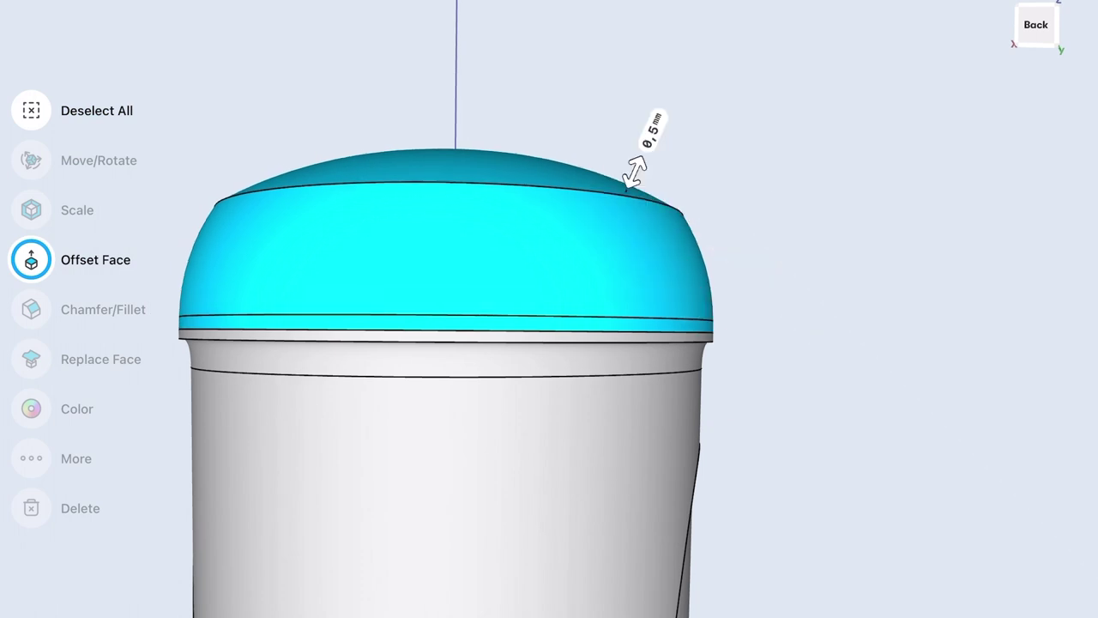
{"action": "mouse_move", "coordinate": [723, 538]}
{"action": "left_mouse_down"}
{"action": "mouse_move", "coordinate": [716, 480]}
{"action": "mouse_move", "coordinate": [664, 409]}
{"action": "left_mouse_up"}
{"action": "left_click", "coordinate": [601, 43]}
{"action": "mouse_move", "coordinate": [710, 250]}
{"action": "left_mouse_down"}
{"action": "mouse_move", "coordinate": [591, 246]}
{"action": "mouse_move", "coordinate": [583, 231]}
{"action": "mouse_move", "coordinate": [576, 240]}
{"action": "mouse_move", "coordinate": [651, 218]}
{"action": "mouse_move", "coordinate": [644, 249]}
{"action": "mouse_move", "coordinate": [661, 206]}
{"action": "left_mouse_up"}
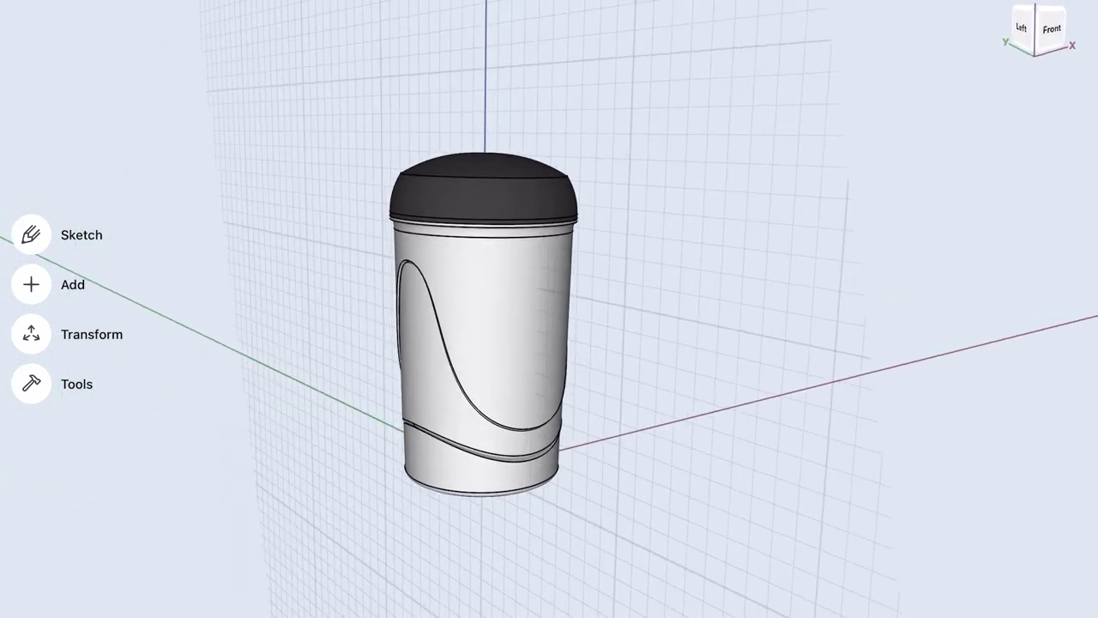
{"action": "left_click_drag", "start_coordinate": [601, 387], "coordinate": [698, 386]}
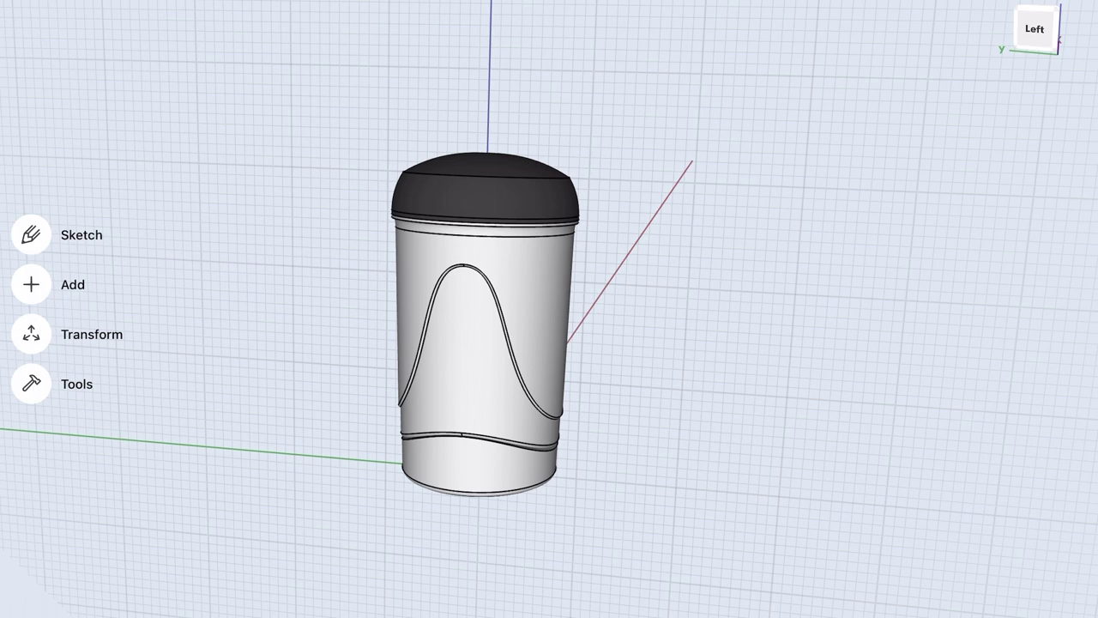
{"action": "left_click_drag", "start_coordinate": [713, 547], "coordinate": [721, 497]}
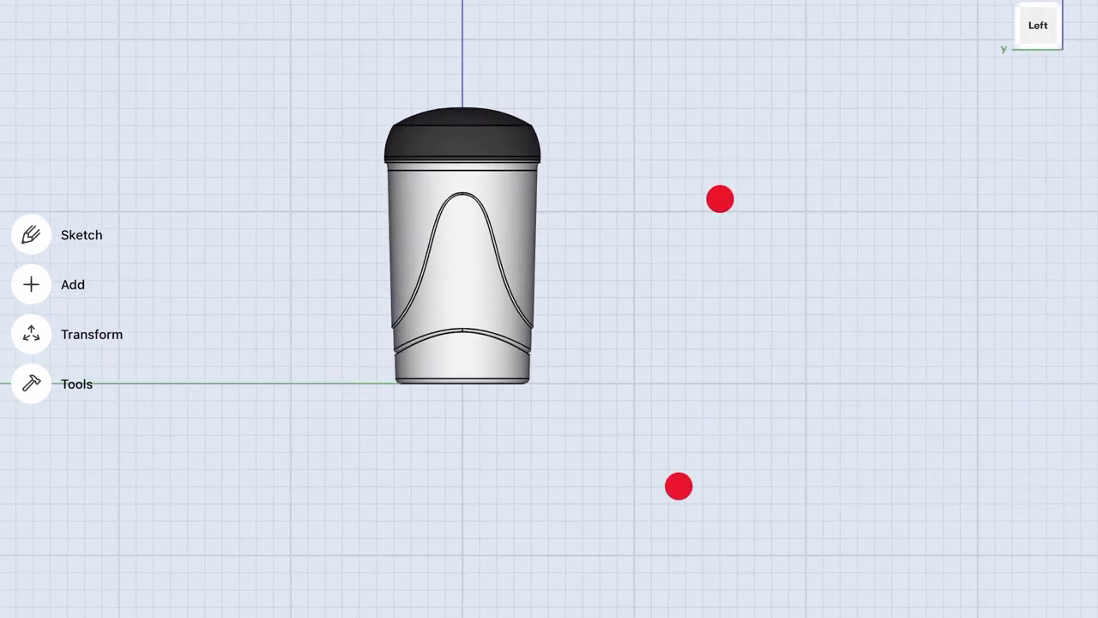
{"action": "left_click", "coordinate": [252, 45]}
{"action": "left_click", "coordinate": [252, 45]}
{"action": "left_click", "coordinate": [253, 94]}
Draw the profile's base line, a 30 mm vertical side and a 19 mm top line
{"action": "mouse_move", "coordinate": [571, 409]}
{"action": "left_mouse_down"}
{"action": "mouse_move", "coordinate": [735, 404]}
{"action": "mouse_move", "coordinate": [757, 391]}
{"action": "left_mouse_up"}
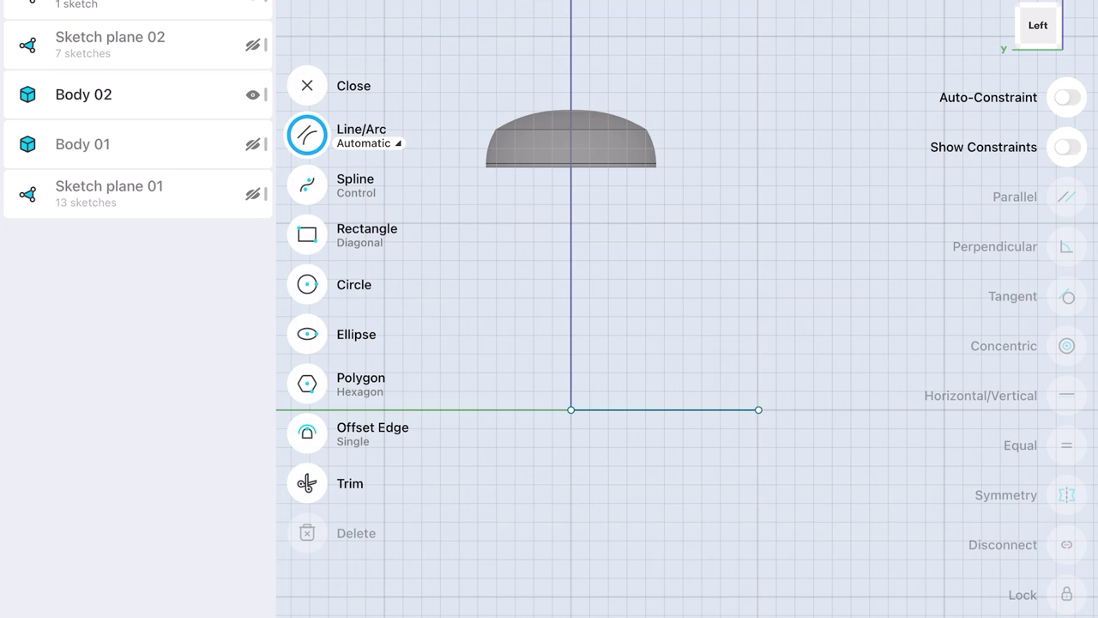
{"action": "left_click_drag", "start_coordinate": [758, 409], "coordinate": [758, 354]}
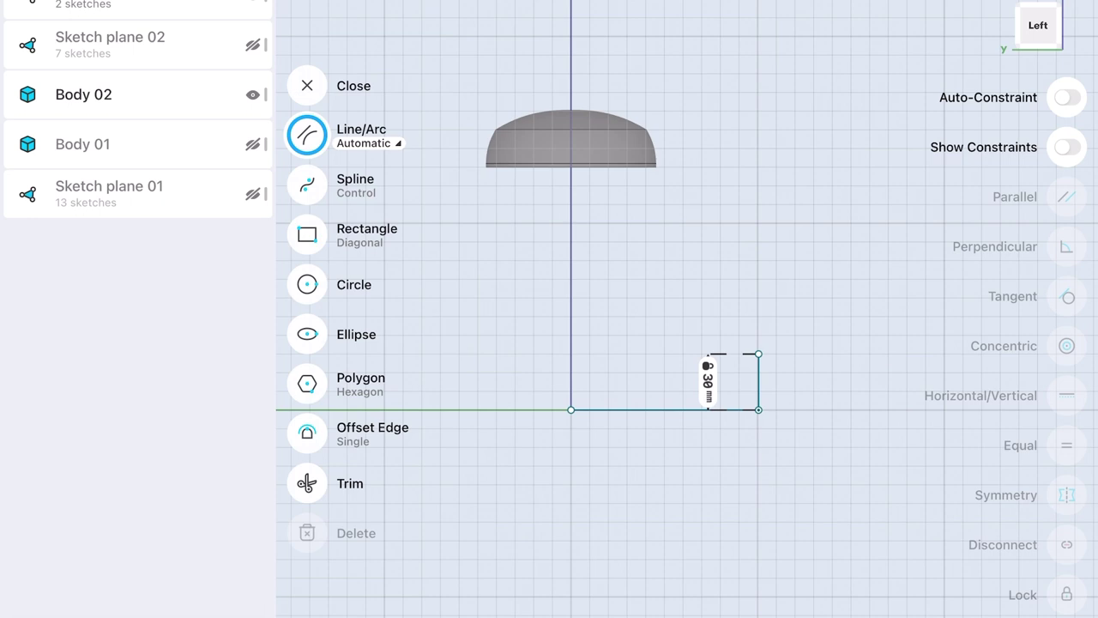
{"action": "left_click_drag", "start_coordinate": [759, 354], "coordinate": [813, 353]}
{"action": "type", "text": "19"}
{"action": "left_click", "coordinate": [836, 387]}
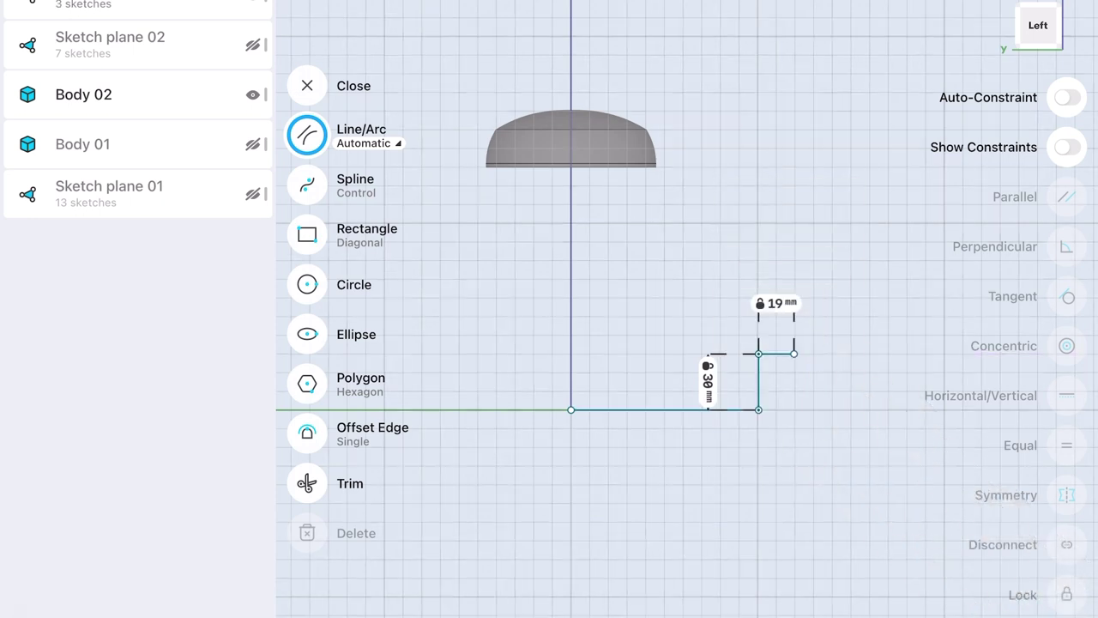
{"action": "scroll", "coordinate": [761, 383], "scroll_direction": "up", "scroll_amount": 3}
Draw the roughly 8 mm drop from the top and angle the slanted wall at 4°
{"action": "left_click_drag", "start_coordinate": [789, 377], "coordinate": [790, 402]}
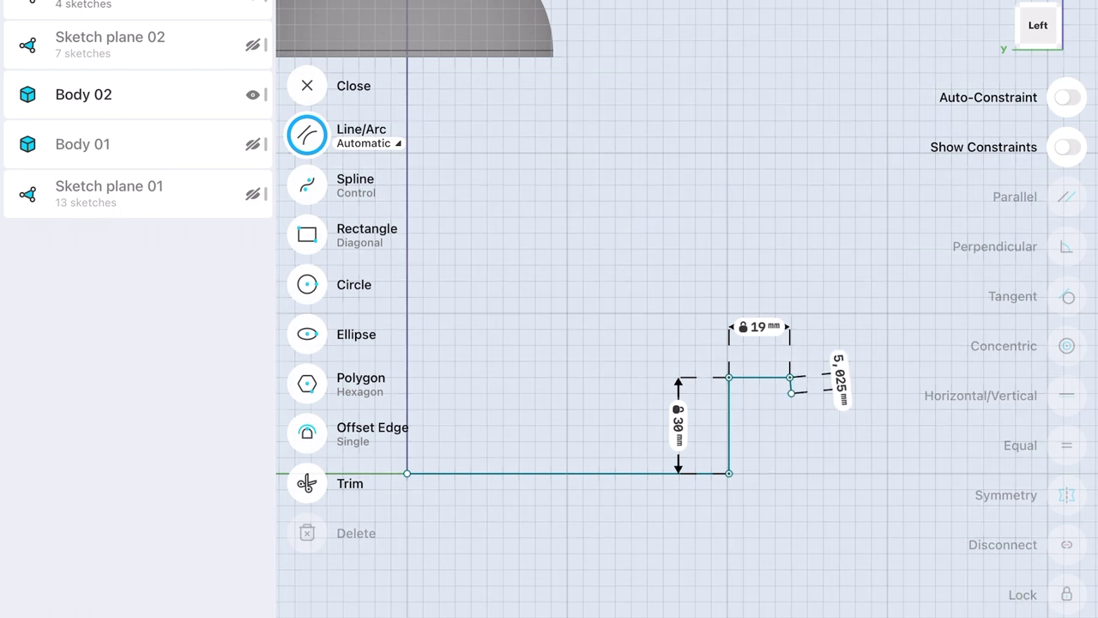
{"action": "scroll", "coordinate": [748, 312], "scroll_direction": "up", "scroll_amount": 5}
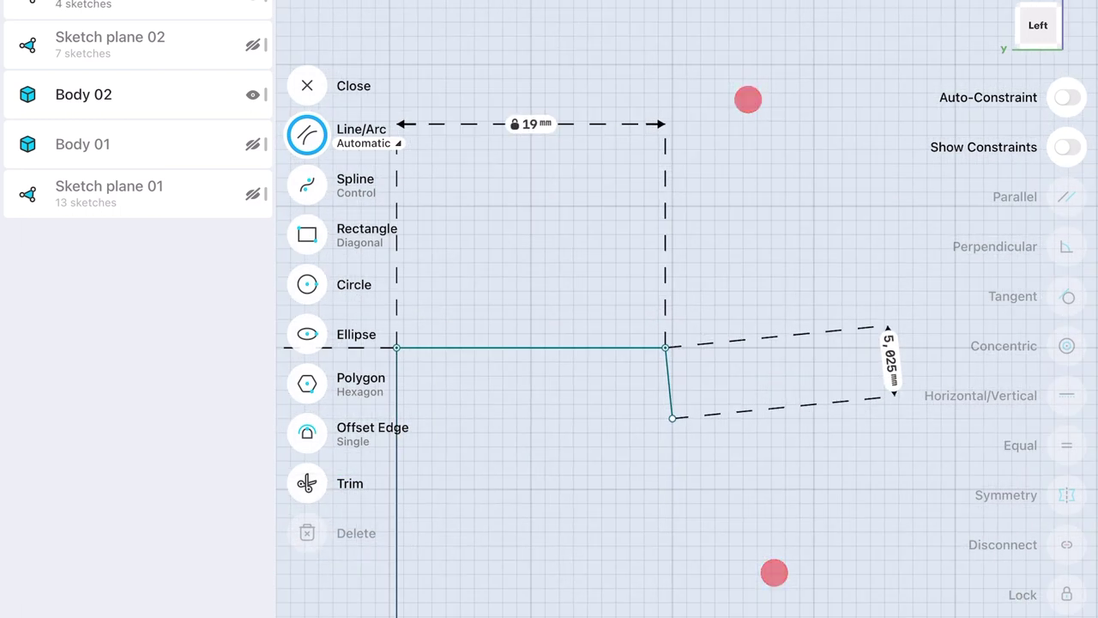
{"action": "left_click_drag", "start_coordinate": [665, 348], "coordinate": [665, 468]}
{"action": "left_click", "coordinate": [662, 446]}
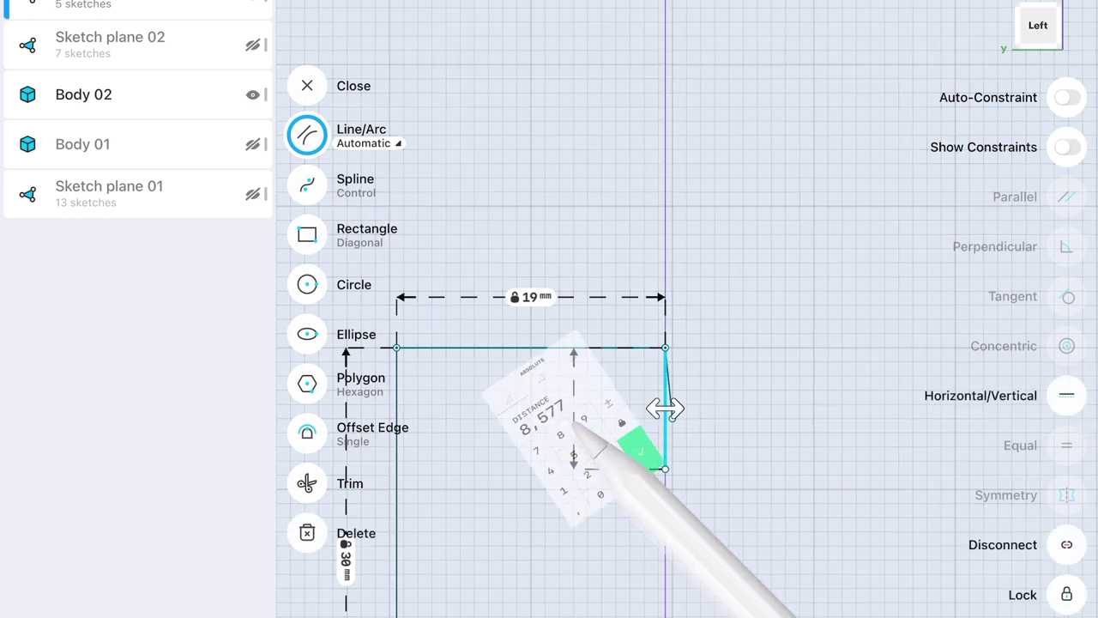
{"action": "scroll", "coordinate": [723, 326], "scroll_direction": "up", "scroll_amount": 3}
{"action": "left_click", "coordinate": [614, 333]}
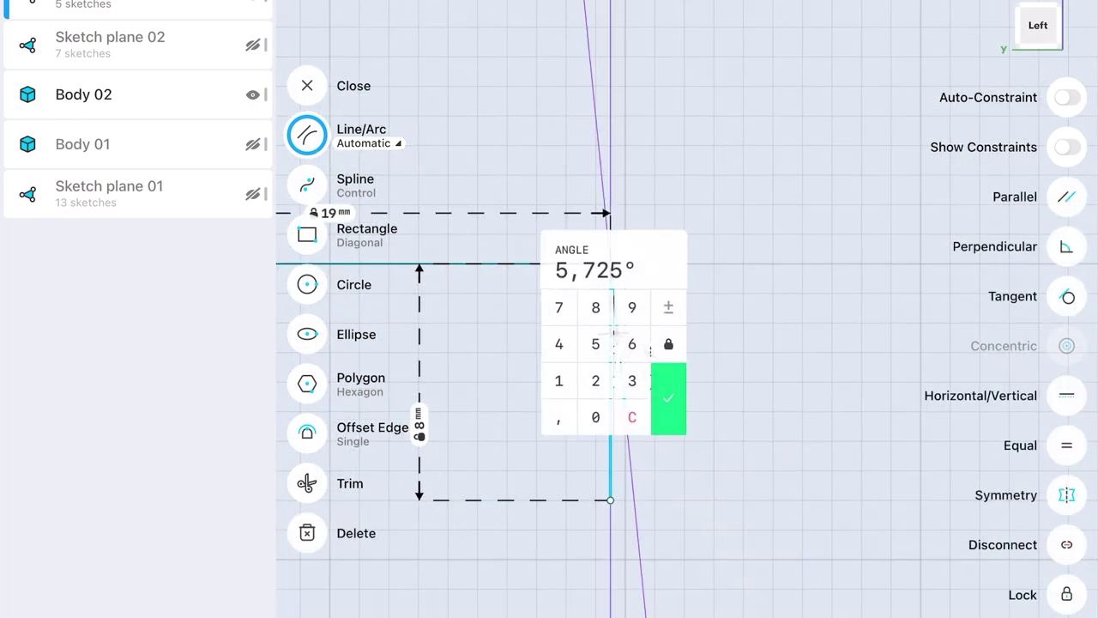
{"action": "left_click", "coordinate": [559, 343]}
{"action": "left_click", "coordinate": [668, 398]}
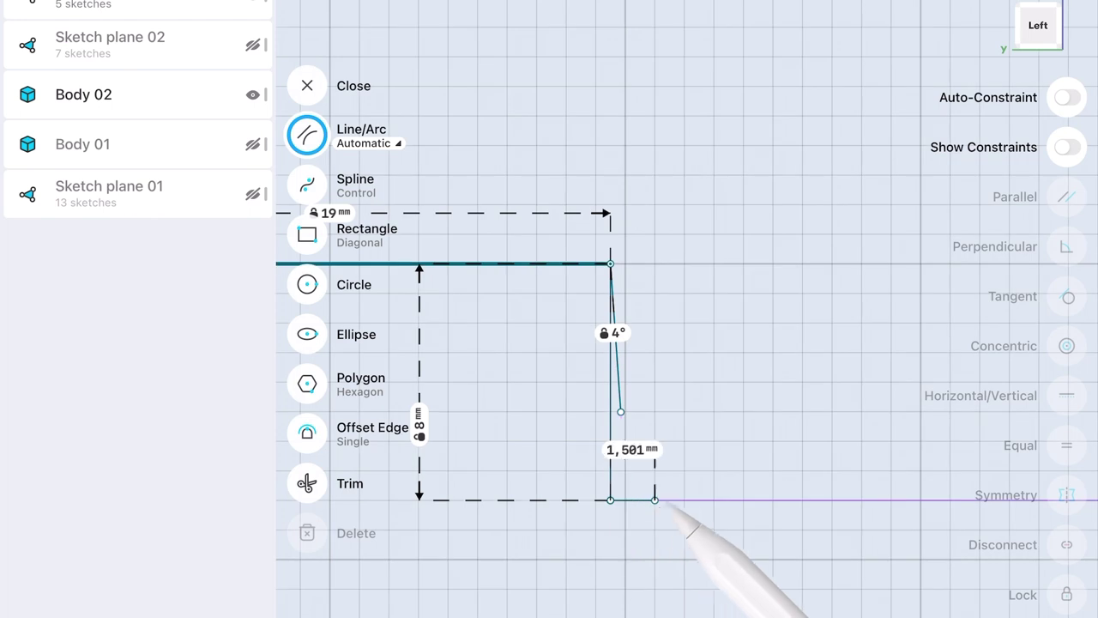
Set the small step offset to 1 mm
{"action": "left_click", "coordinate": [719, 464]}
{"action": "type", "text": "1"}
{"action": "left_click", "coordinate": [797, 551]}
{"action": "left_click_drag", "start_coordinate": [620, 387], "coordinate": [635, 446]}
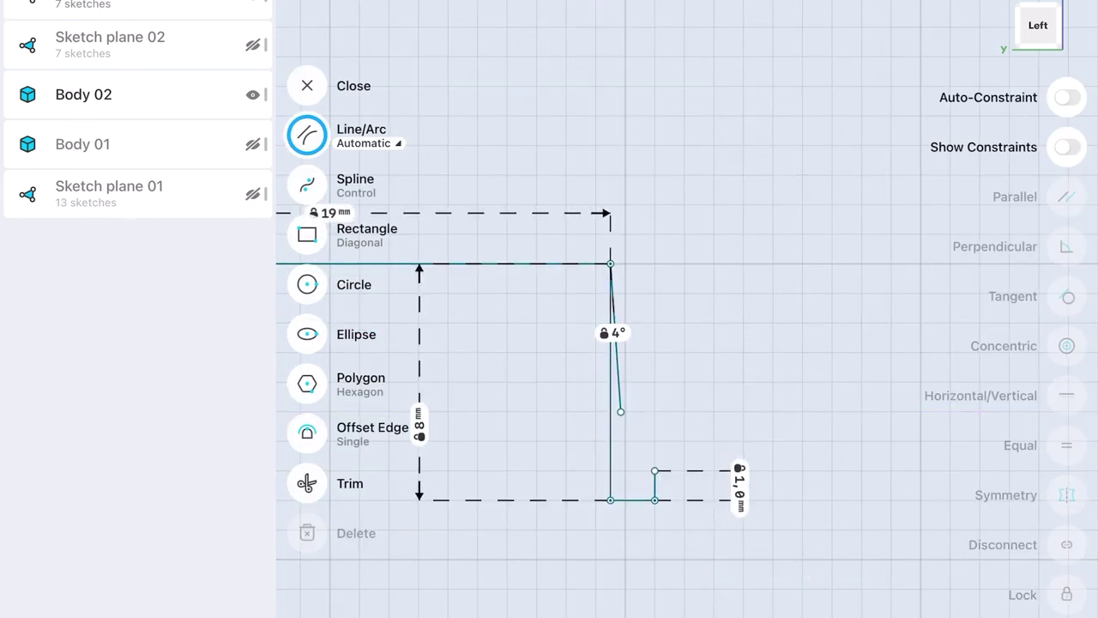
Add a horizontal line leftward from the corner and a line down from the step corner
{"action": "left_click", "coordinate": [520, 302]}
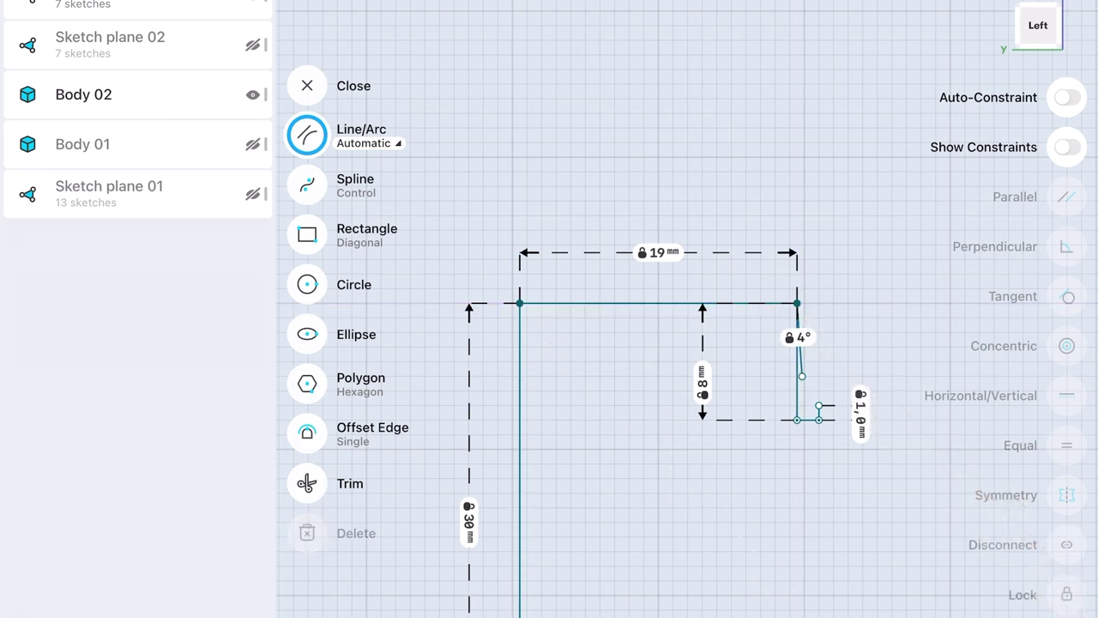
{"action": "scroll", "coordinate": [874, 385], "scroll_direction": "up", "scroll_amount": 5}
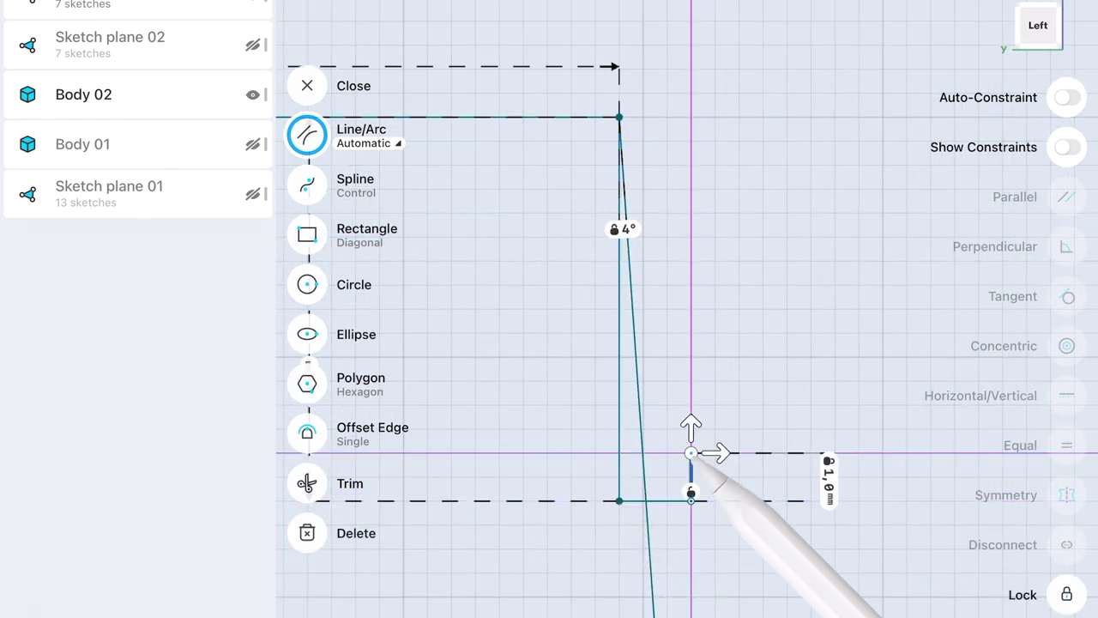
{"action": "scroll", "coordinate": [768, 429], "scroll_direction": "up", "scroll_amount": 3}
{"action": "left_click", "coordinate": [307, 483]}
{"action": "scroll", "coordinate": [849, 394], "scroll_direction": "down", "scroll_amount": 3}
{"action": "scroll", "coordinate": [867, 395], "scroll_direction": "down", "scroll_amount": 3}
{"action": "left_click", "coordinate": [307, 135]}
{"action": "left_click_drag", "start_coordinate": [761, 371], "coordinate": [390, 372]}
{"action": "scroll", "coordinate": [683, 325], "scroll_direction": "down", "scroll_amount": 3}
{"action": "left_click", "coordinate": [623, 351]}
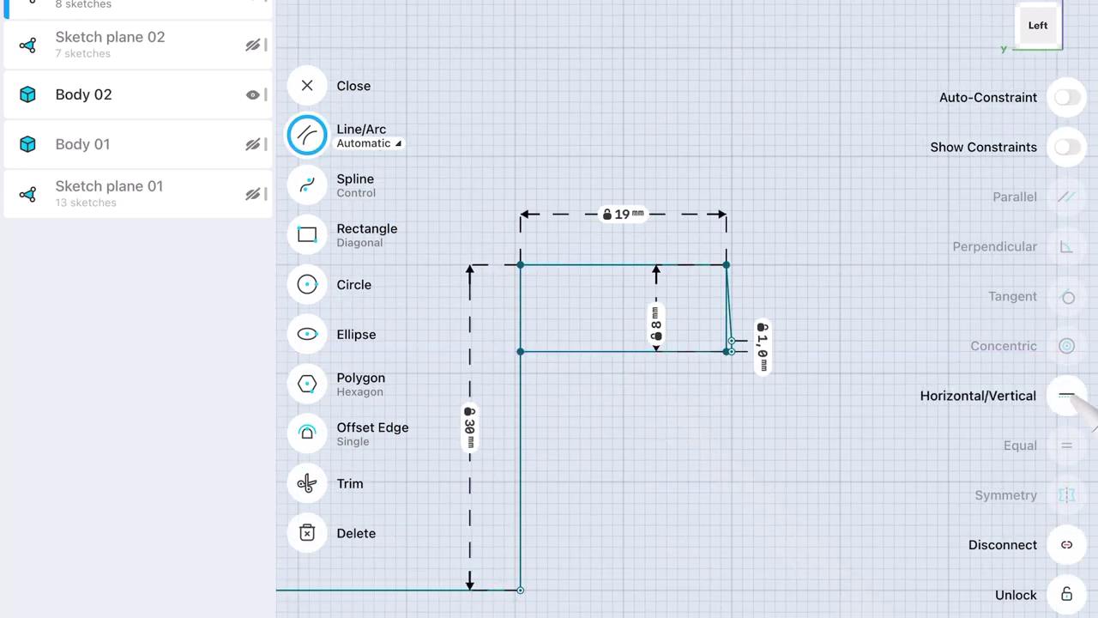
{"action": "left_click_drag", "start_coordinate": [730, 351], "coordinate": [753, 405]}
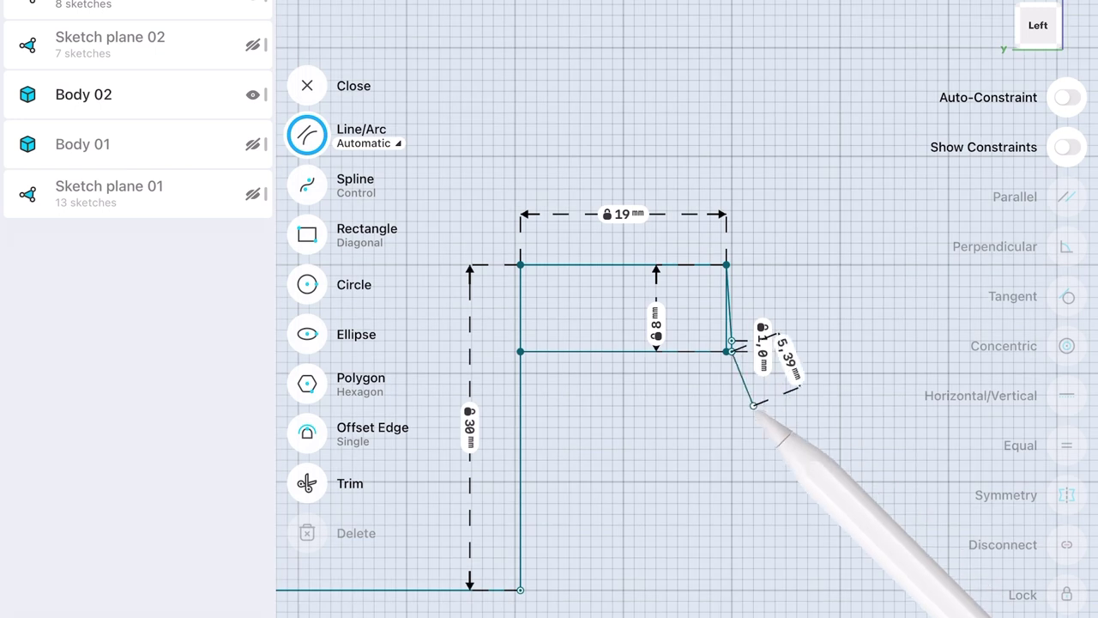
Adjust the slanted wall's endpoint and draw a short horizontal line from the corner
{"action": "left_click", "coordinate": [738, 453]}
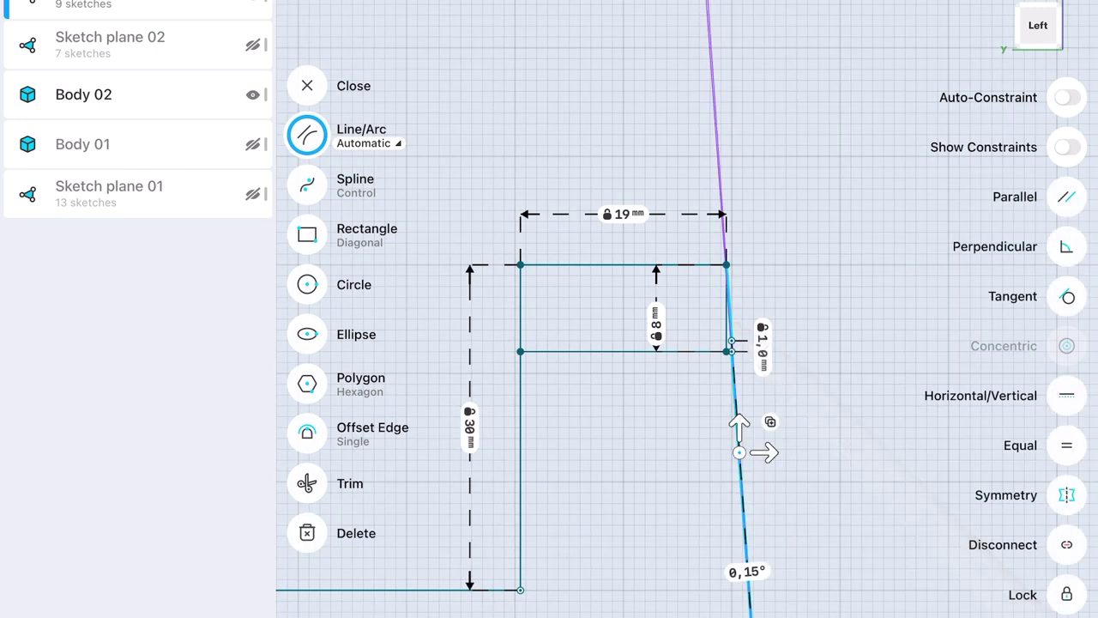
{"action": "scroll", "coordinate": [805, 357], "scroll_direction": "up", "scroll_amount": 5}
{"action": "scroll", "coordinate": [805, 358], "scroll_direction": "up", "scroll_amount": 3}
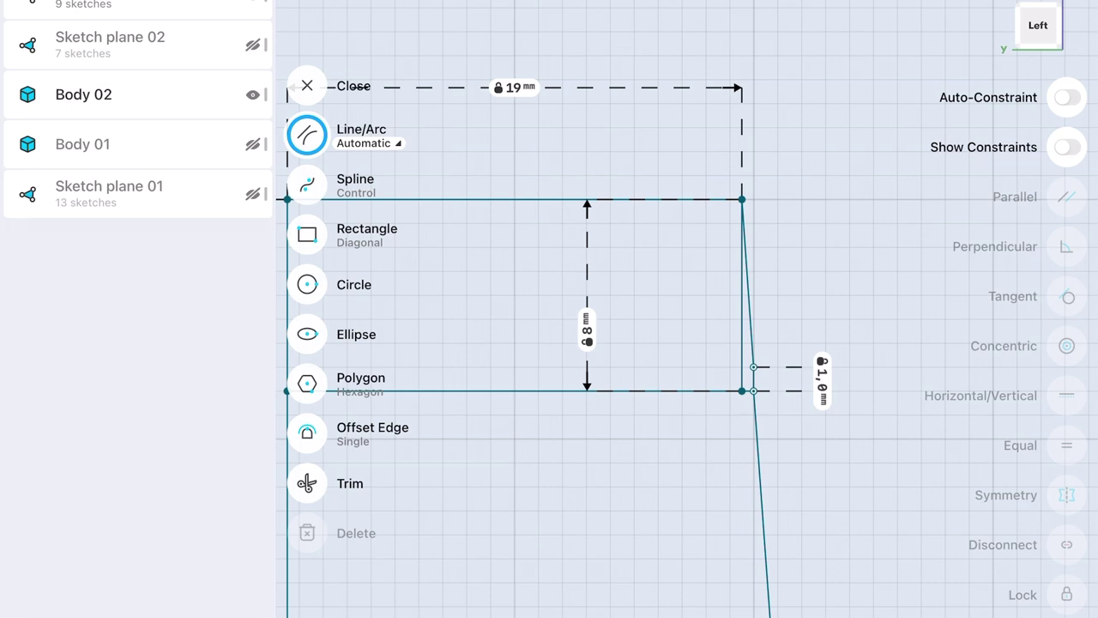
{"action": "scroll", "coordinate": [773, 353], "scroll_direction": "up", "scroll_amount": 2}
{"action": "scroll", "coordinate": [773, 353], "scroll_direction": "up", "scroll_amount": 2}
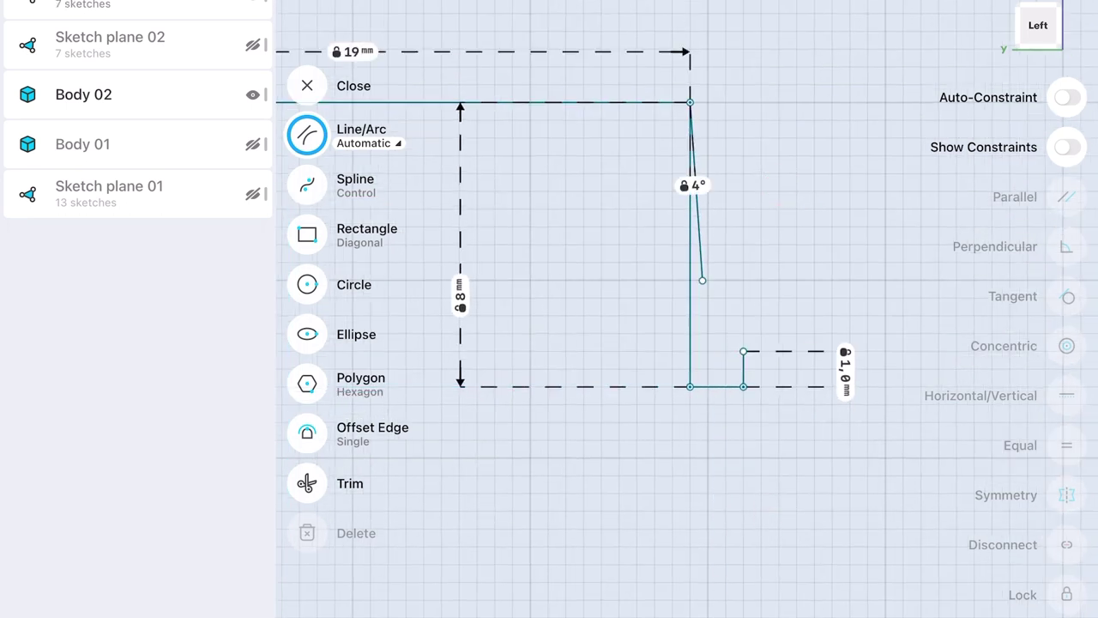
{"action": "left_click_drag", "start_coordinate": [702, 280], "coordinate": [702, 279]}
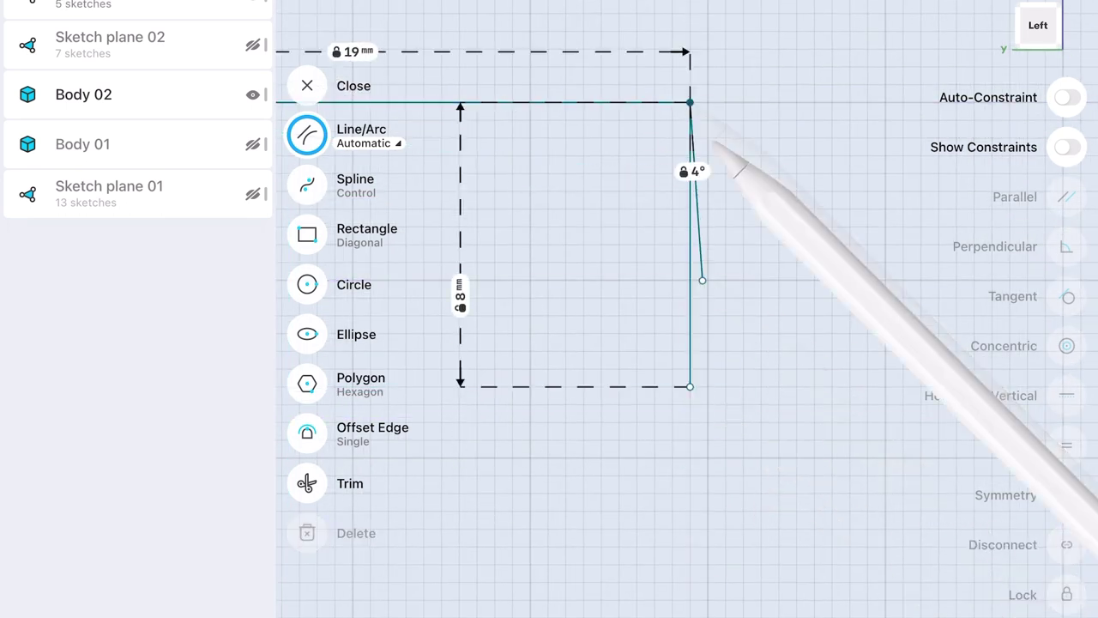
{"action": "scroll", "coordinate": [847, 361], "scroll_direction": "down", "scroll_amount": 4}
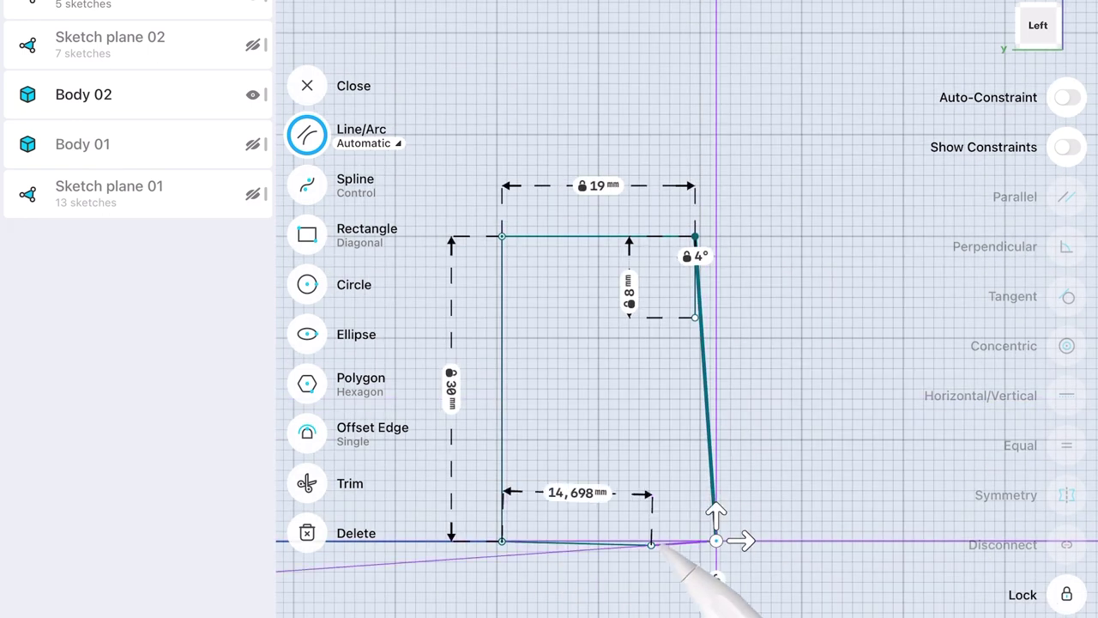
{"action": "scroll", "coordinate": [684, 284], "scroll_direction": "up", "scroll_amount": 4}
{"action": "mouse_move", "coordinate": [708, 359]}
{"action": "left_mouse_down"}
{"action": "mouse_move", "coordinate": [754, 360]}
{"action": "mouse_move", "coordinate": [429, 363]}
{"action": "left_mouse_up"}
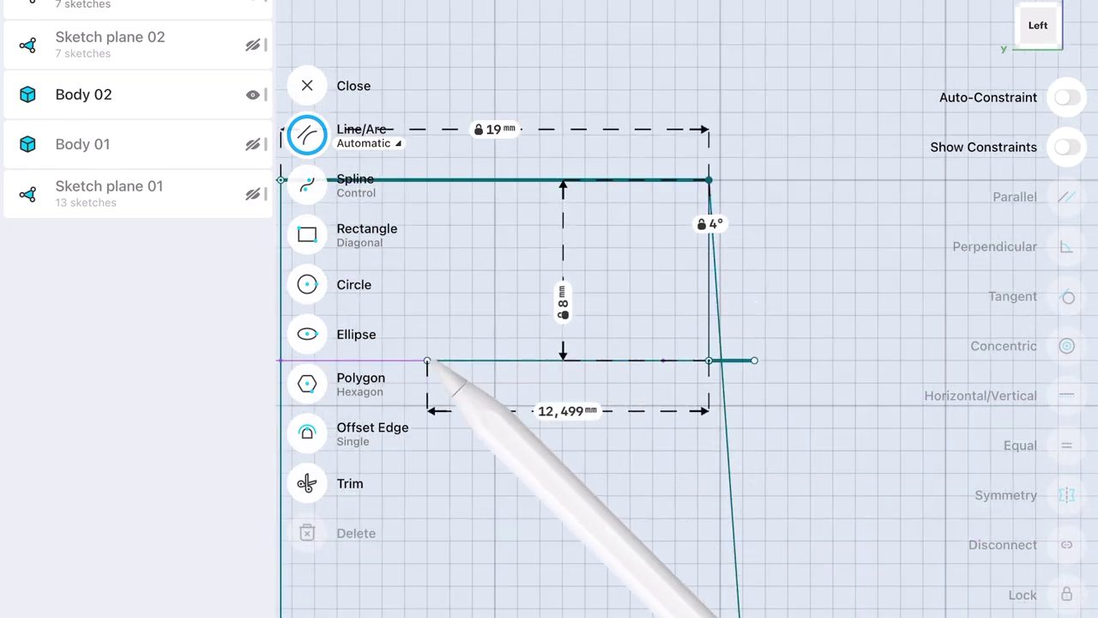
{"action": "scroll", "coordinate": [898, 360], "scroll_direction": "down", "scroll_amount": 2}
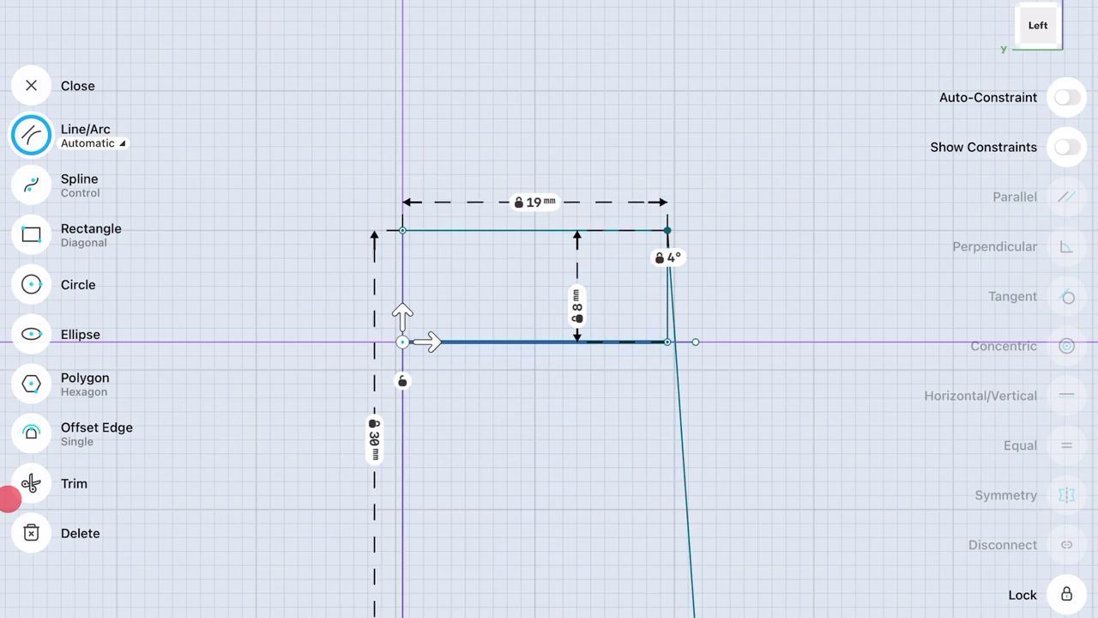
Trim the extra segments, add the remaining horizontal lines and finish the sketch
{"action": "left_click", "coordinate": [12, 494]}
{"action": "scroll", "coordinate": [627, 394], "scroll_direction": "up", "scroll_amount": 3}
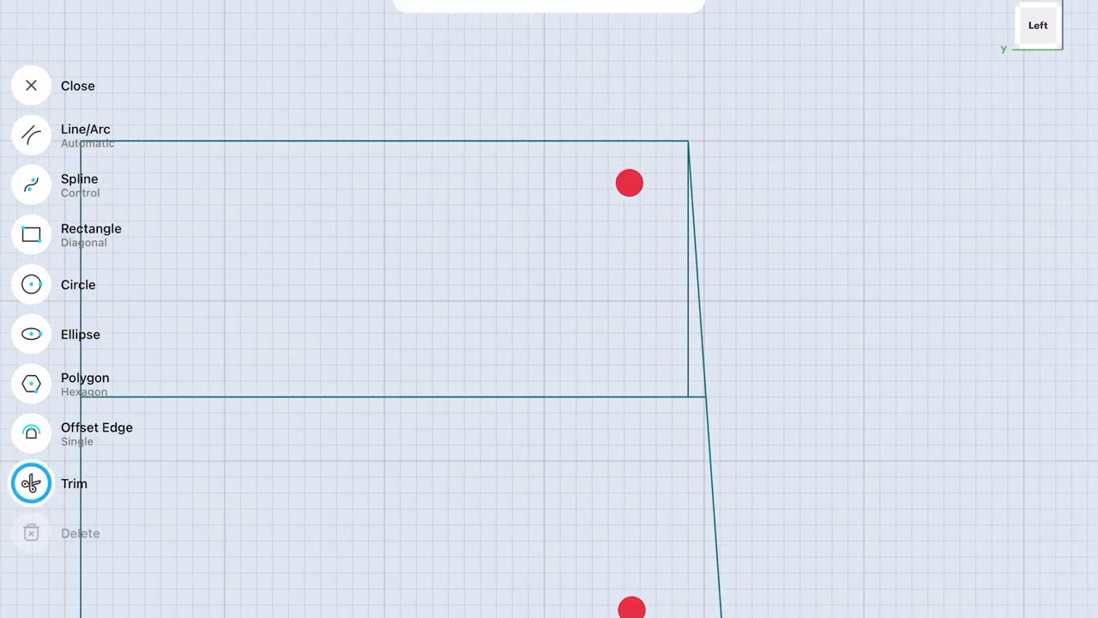
{"action": "left_click", "coordinate": [31, 134]}
{"action": "left_click", "coordinate": [678, 412]}
{"action": "left_click_drag", "start_coordinate": [671, 401], "coordinate": [735, 404]}
{"action": "left_click", "coordinate": [28, 476]}
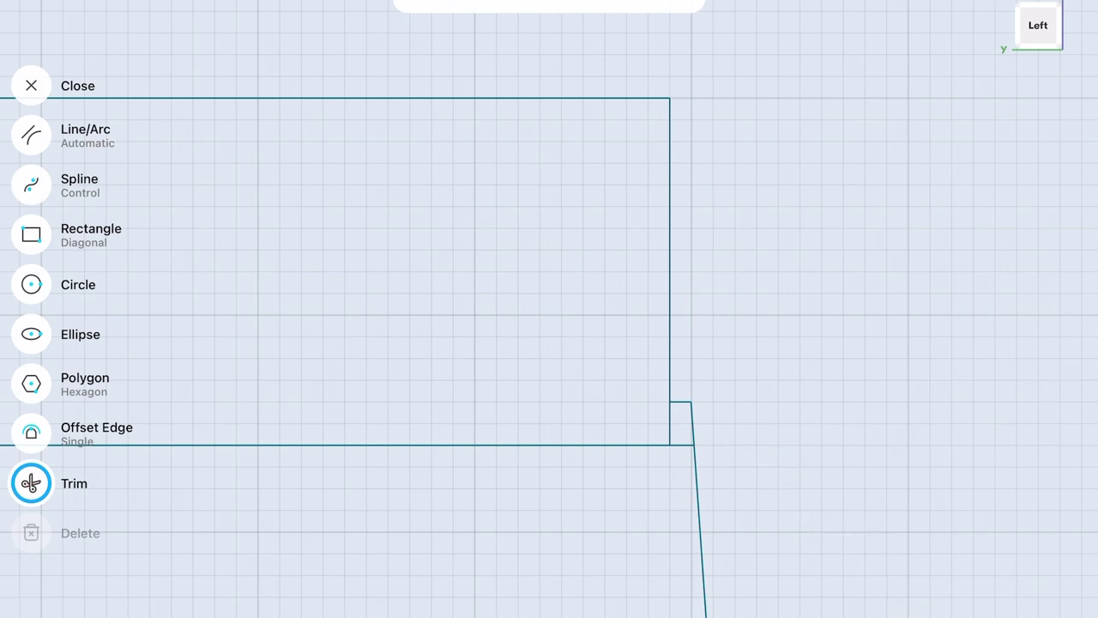
{"action": "scroll", "coordinate": [549, 309], "scroll_direction": "down", "scroll_amount": 3}
{"action": "left_click", "coordinate": [31, 135]}
{"action": "left_click_drag", "start_coordinate": [665, 353], "coordinate": [231, 353]}
{"action": "scroll", "coordinate": [783, 324], "scroll_direction": "down", "scroll_amount": 3}
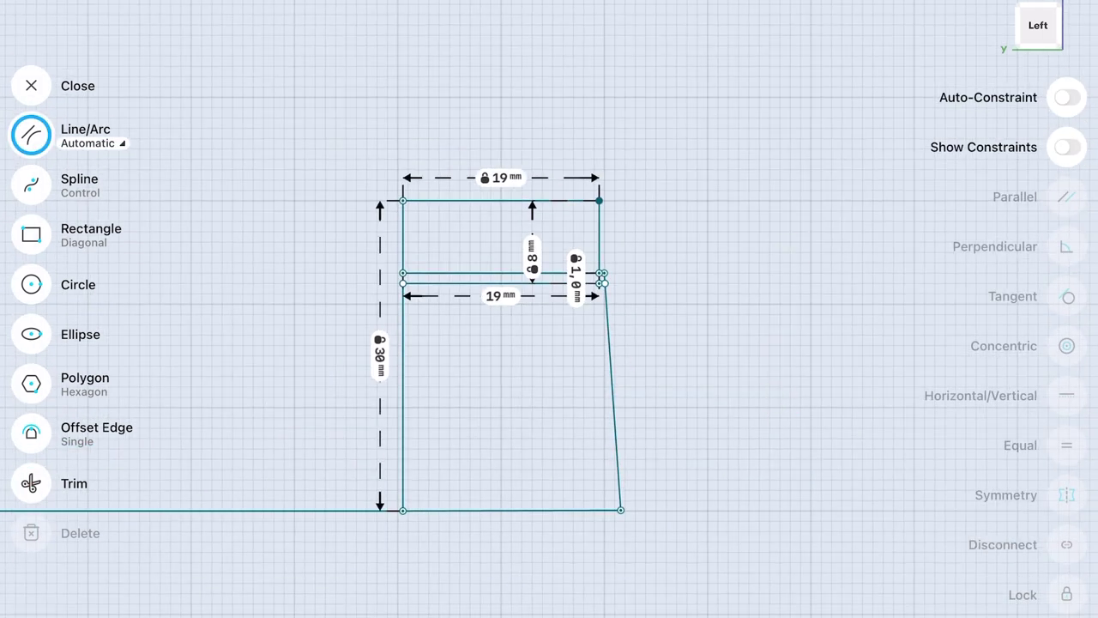
{"action": "left_click", "coordinate": [31, 85]}
Revolve the lower tapered profile around the axis into a round solid
{"action": "left_click", "coordinate": [31, 386]}
{"action": "left_click", "coordinate": [29, 59]}
{"action": "left_click", "coordinate": [506, 395]}
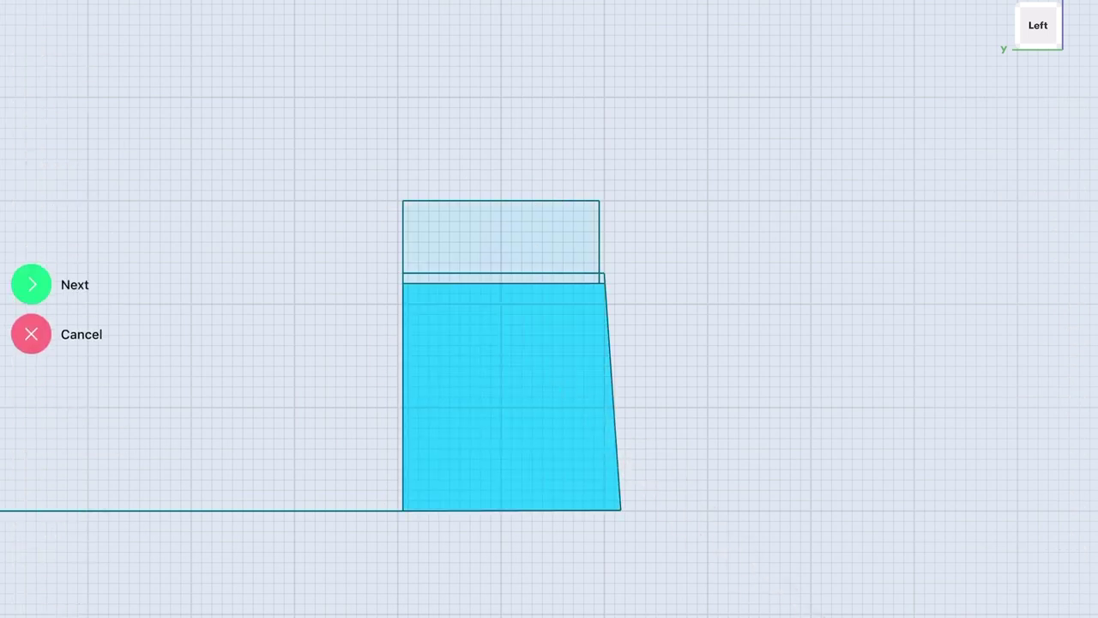
{"action": "left_click", "coordinate": [403, 378]}
{"action": "left_click", "coordinate": [30, 358]}
{"action": "left_click", "coordinate": [403, 395]}
{"action": "left_click", "coordinate": [403, 397]}
Revolve the upper rectangle into a narrower top ring and select the small cylinder
{"action": "scroll", "coordinate": [573, 273], "scroll_direction": "up", "scroll_amount": 5}
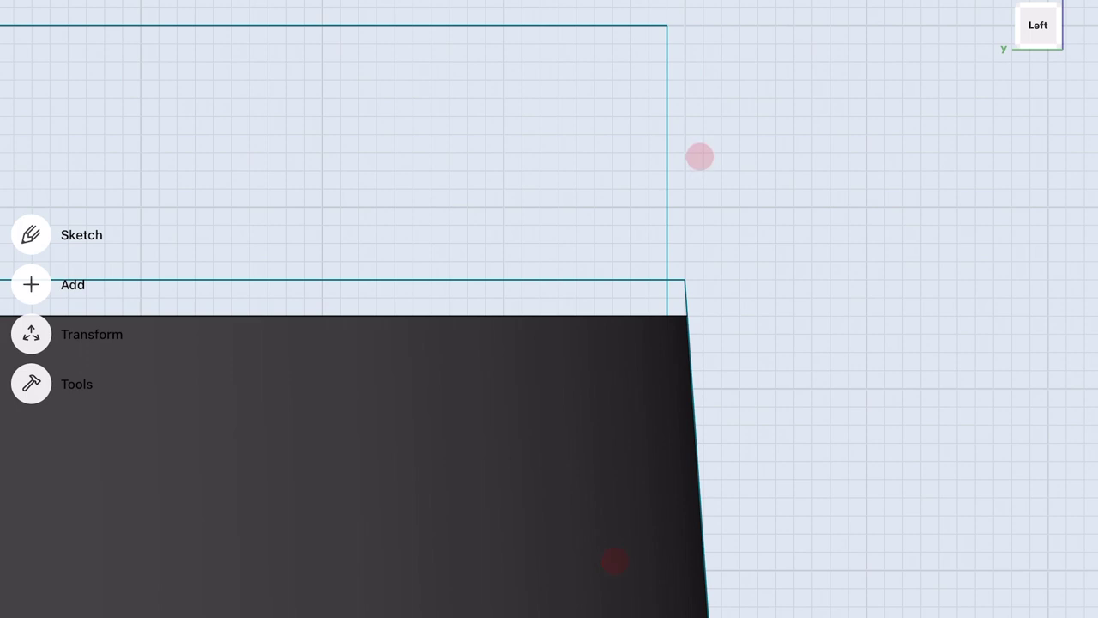
{"action": "left_click", "coordinate": [343, 171]}
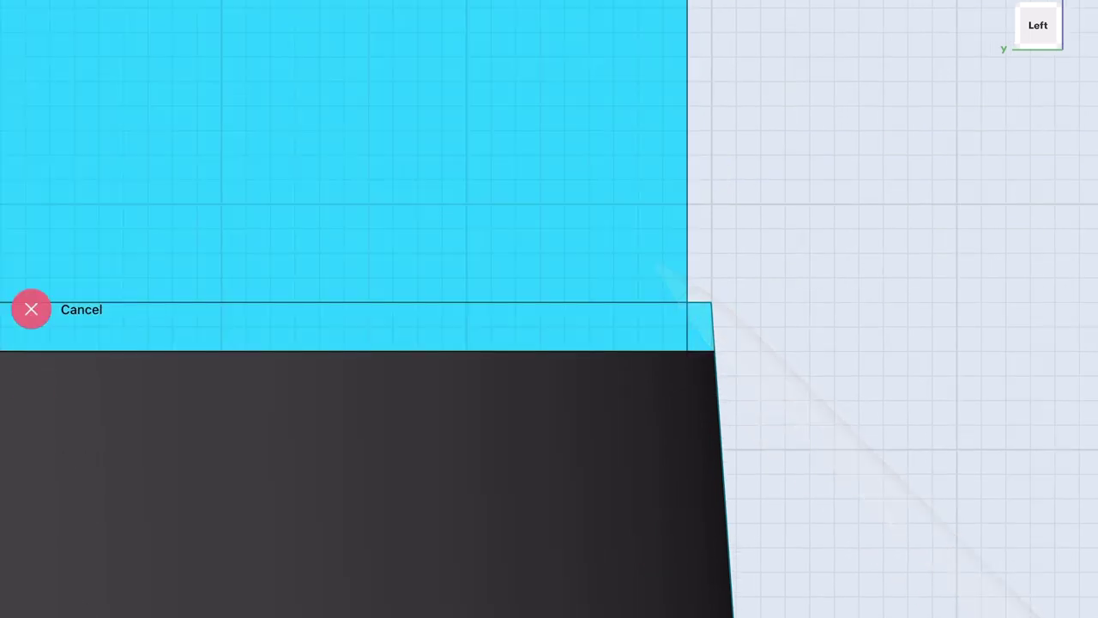
{"action": "scroll", "coordinate": [805, 371], "scroll_direction": "down", "scroll_amount": 3}
{"action": "left_click", "coordinate": [235, 258]}
{"action": "left_click", "coordinate": [29, 284]}
{"action": "scroll", "coordinate": [807, 369], "scroll_direction": "down", "scroll_amount": 3}
{"action": "mouse_move", "coordinate": [819, 292]}
{"action": "left_mouse_down"}
{"action": "mouse_move", "coordinate": [770, 314]}
{"action": "mouse_move", "coordinate": [773, 403]}
{"action": "left_mouse_up"}
{"action": "left_click", "coordinate": [646, 442]}
{"action": "left_click", "coordinate": [644, 378]}
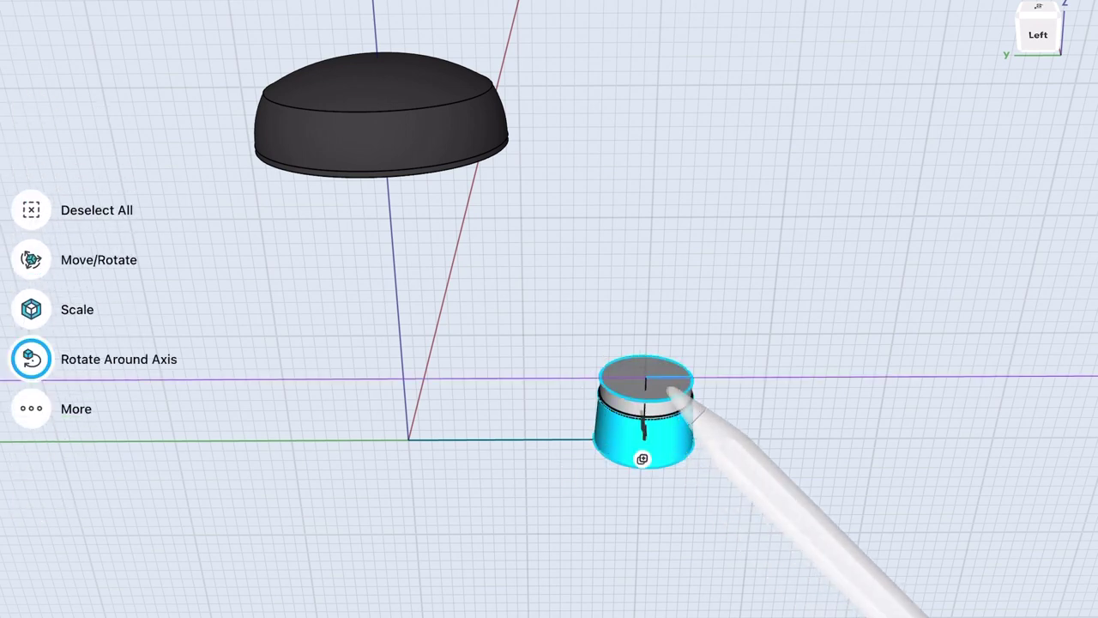
Raise the small cylinder 145 mm onto the dark lid
{"action": "mouse_move", "coordinate": [650, 453]}
{"action": "left_mouse_down"}
{"action": "mouse_move", "coordinate": [526, 453]}
{"action": "mouse_move", "coordinate": [392, 478]}
{"action": "left_mouse_up"}
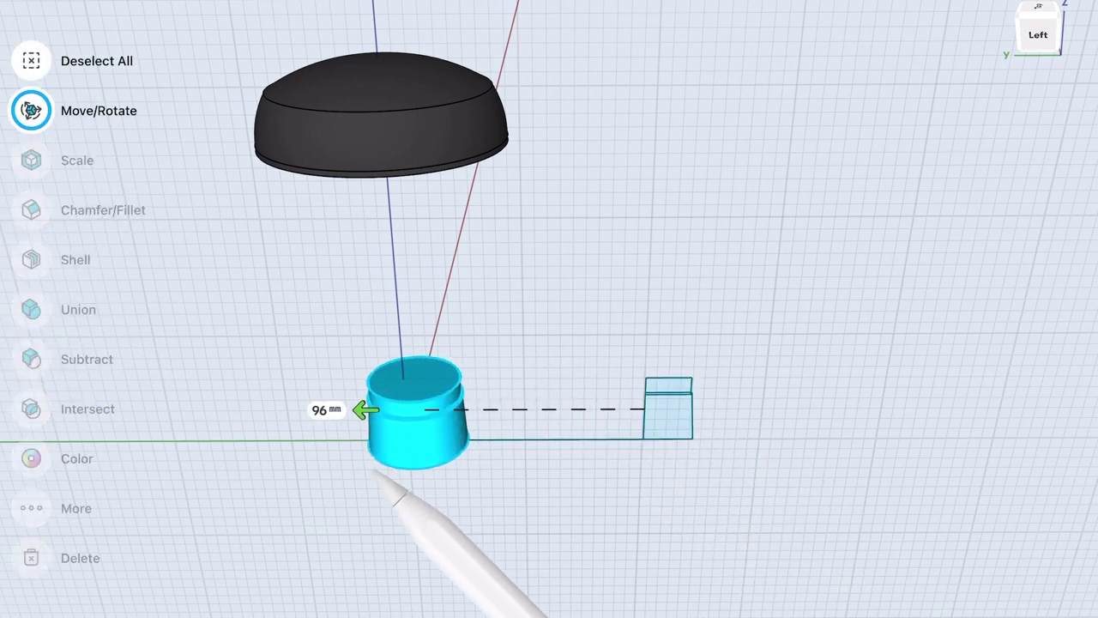
{"action": "left_click", "coordinate": [1038, 34]}
{"action": "left_click_drag", "start_coordinate": [495, 546], "coordinate": [537, 239]}
{"action": "left_click", "coordinate": [495, 171]}
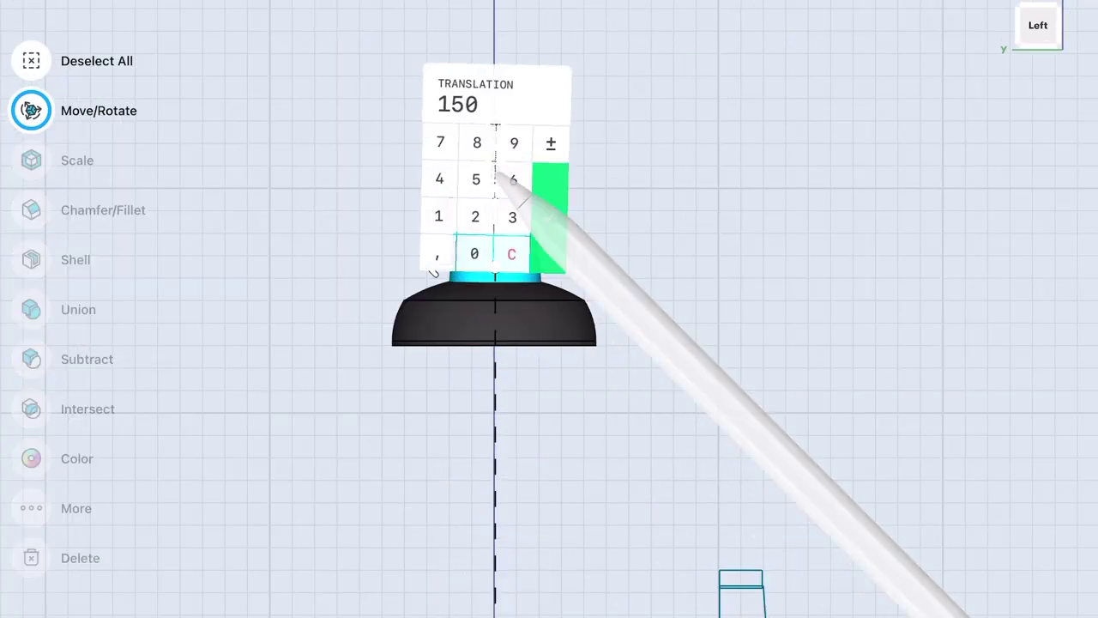
{"action": "type", "text": "140"}
{"action": "left_click", "coordinate": [554, 214]}
{"action": "scroll", "coordinate": [686, 226], "scroll_direction": "up", "scroll_amount": 3}
{"action": "left_click_drag", "start_coordinate": [459, 283], "coordinate": [463, 260]}
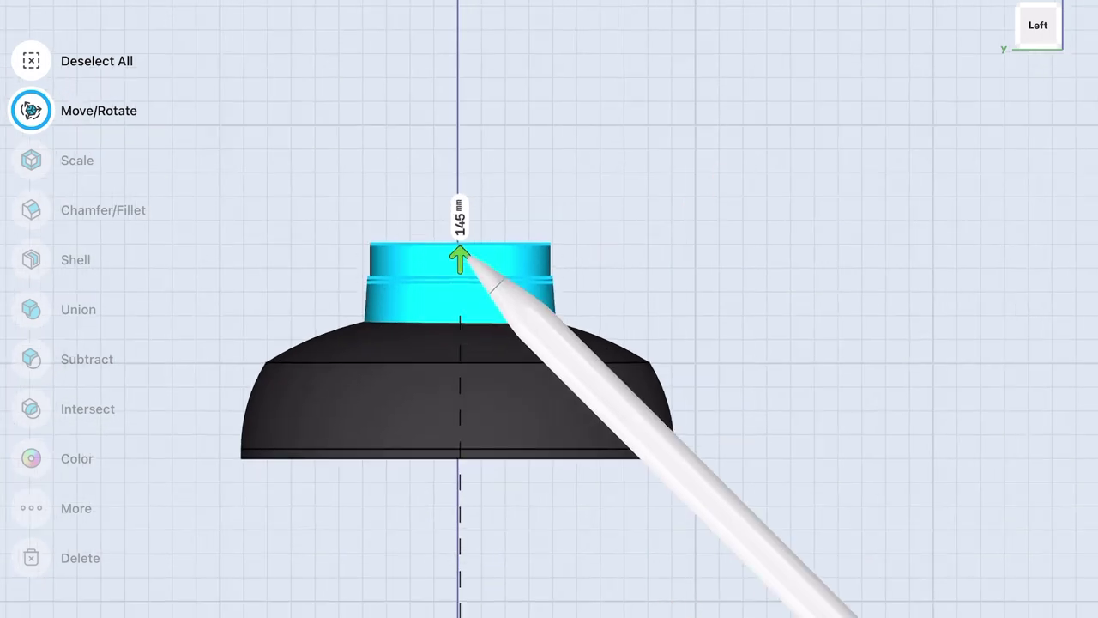
{"action": "scroll", "coordinate": [733, 369], "scroll_direction": "down", "scroll_amount": 5}
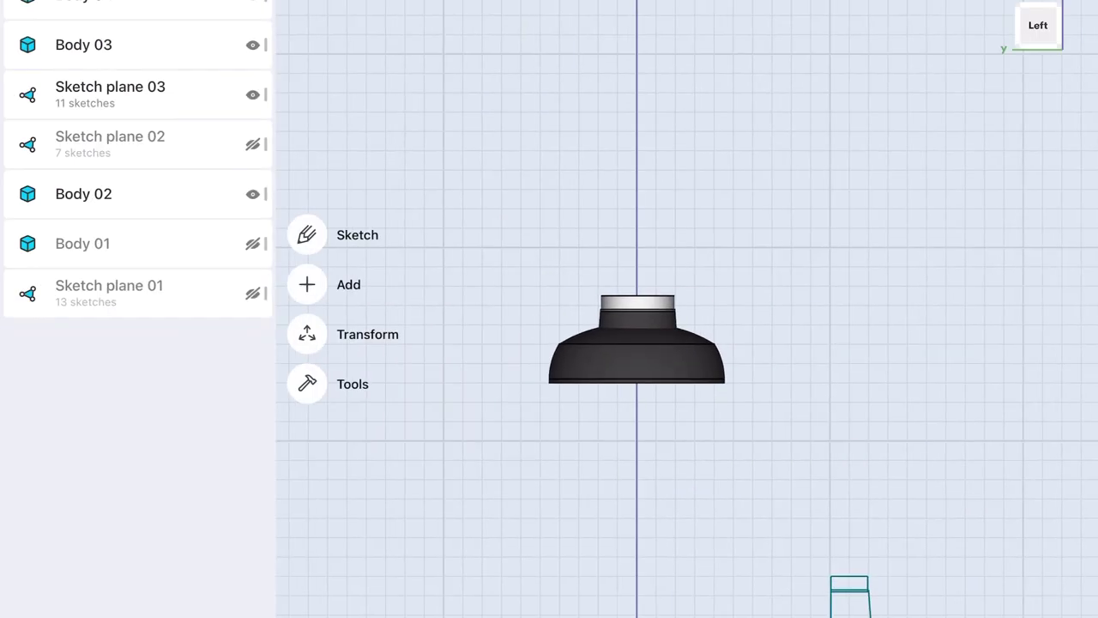
Shift the neck cylinder 18 mm off-centre on the lid
{"action": "scroll", "coordinate": [729, 352], "scroll_direction": "up", "scroll_amount": 3}
{"action": "scroll", "coordinate": [729, 343], "scroll_direction": "up", "scroll_amount": 2}
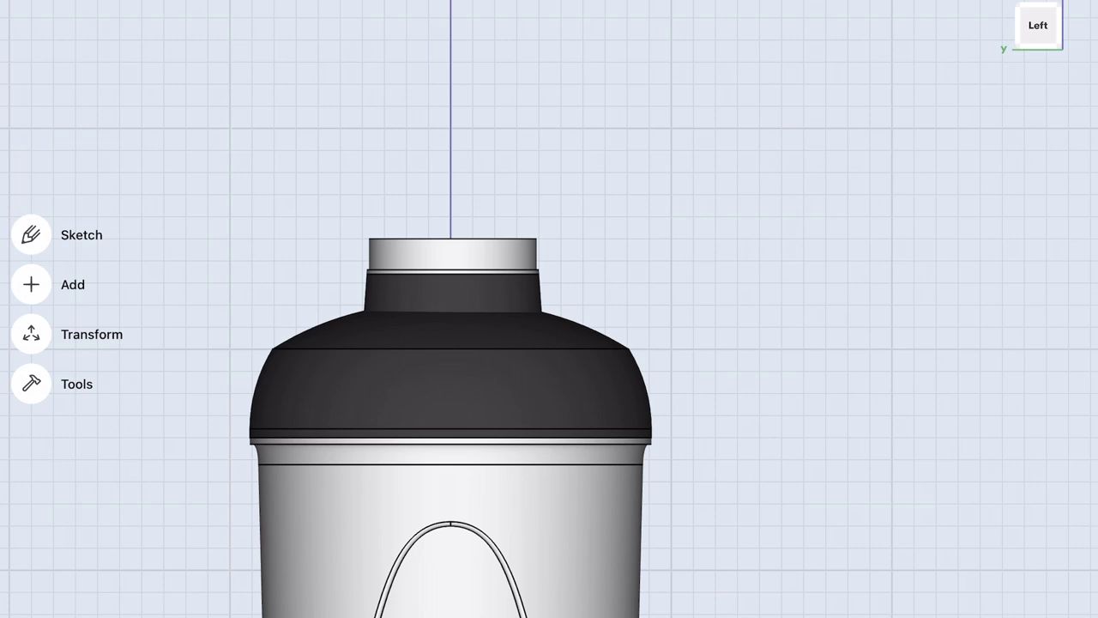
{"action": "left_click", "coordinate": [515, 253]}
{"action": "left_click_drag", "start_coordinate": [395, 305], "coordinate": [477, 309]}
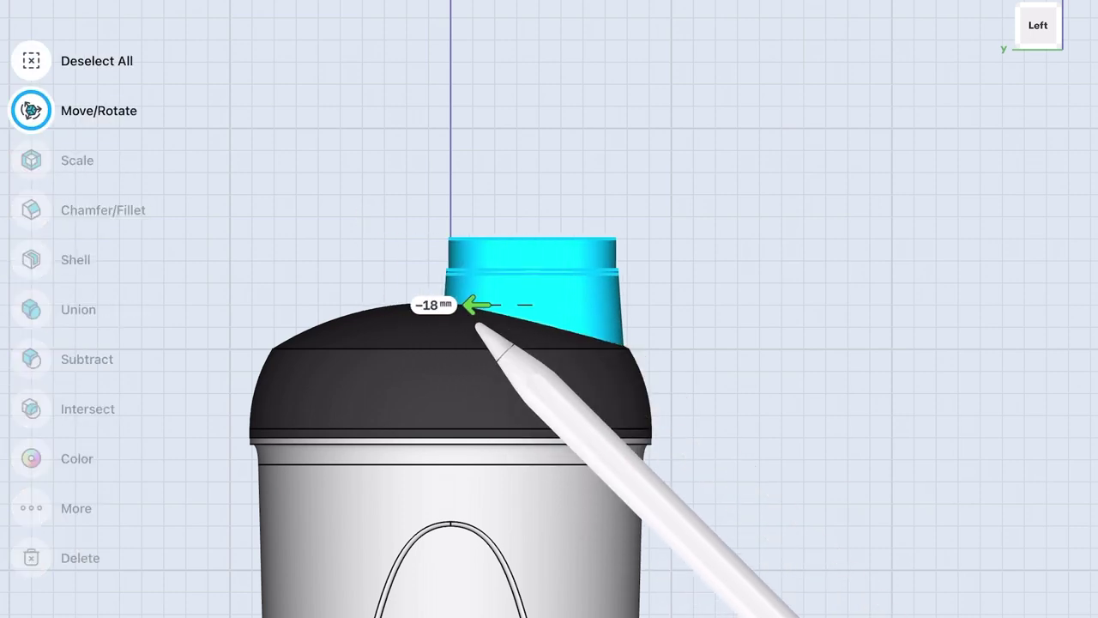
{"action": "left_click", "coordinate": [747, 368]}
Fillet the lid's upper edge and the neck's base edge at the join
{"action": "middle_click_drag", "start_coordinate": [787, 374], "coordinate": [659, 277]}
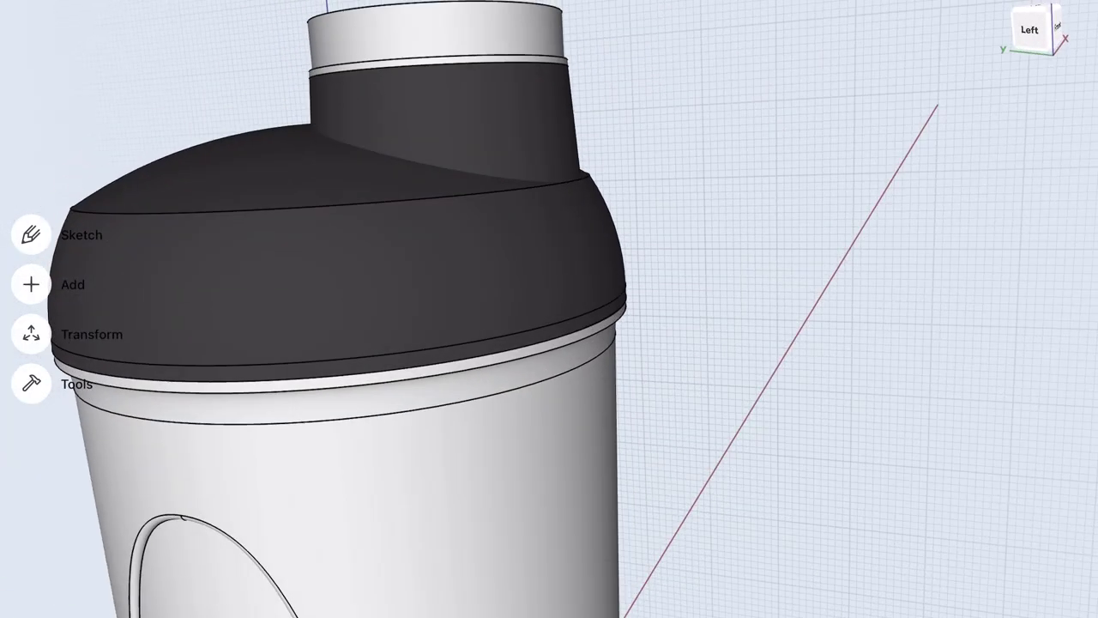
{"action": "middle_click_drag", "start_coordinate": [733, 186], "coordinate": [738, 181]}
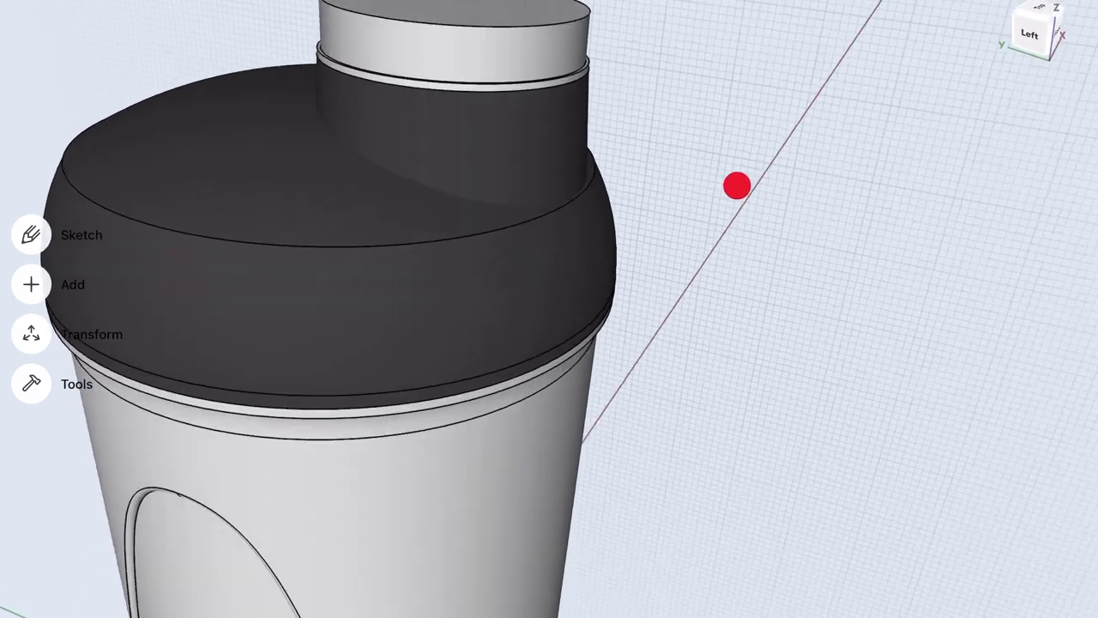
{"action": "left_click", "coordinate": [515, 223]}
{"action": "left_click_drag", "start_coordinate": [515, 224], "coordinate": [571, 180]}
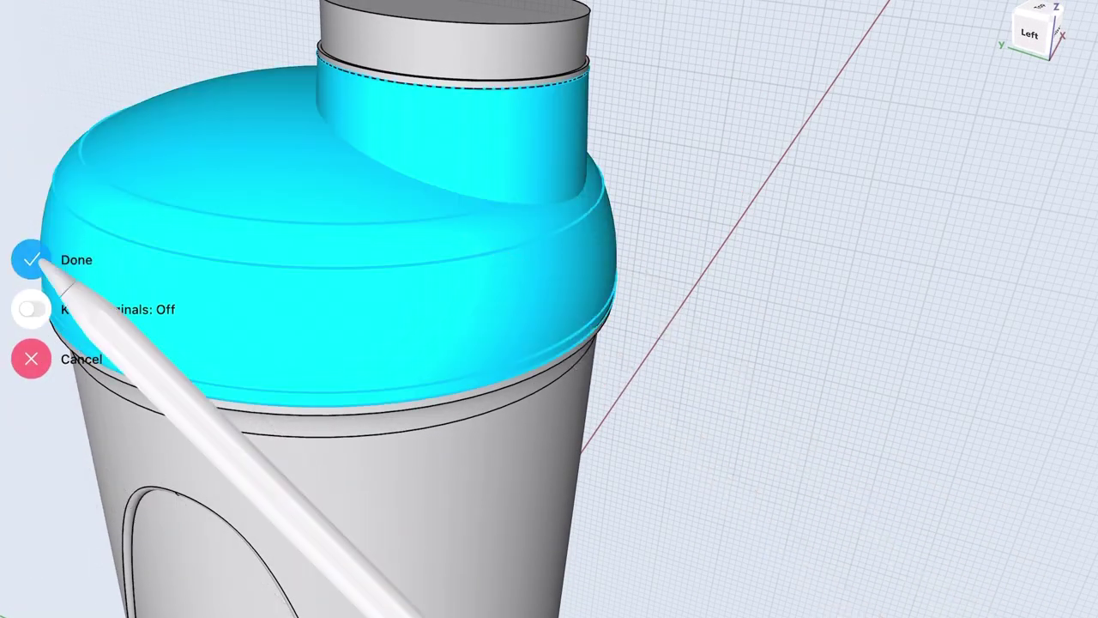
{"action": "left_click_drag", "start_coordinate": [580, 224], "coordinate": [592, 231]}
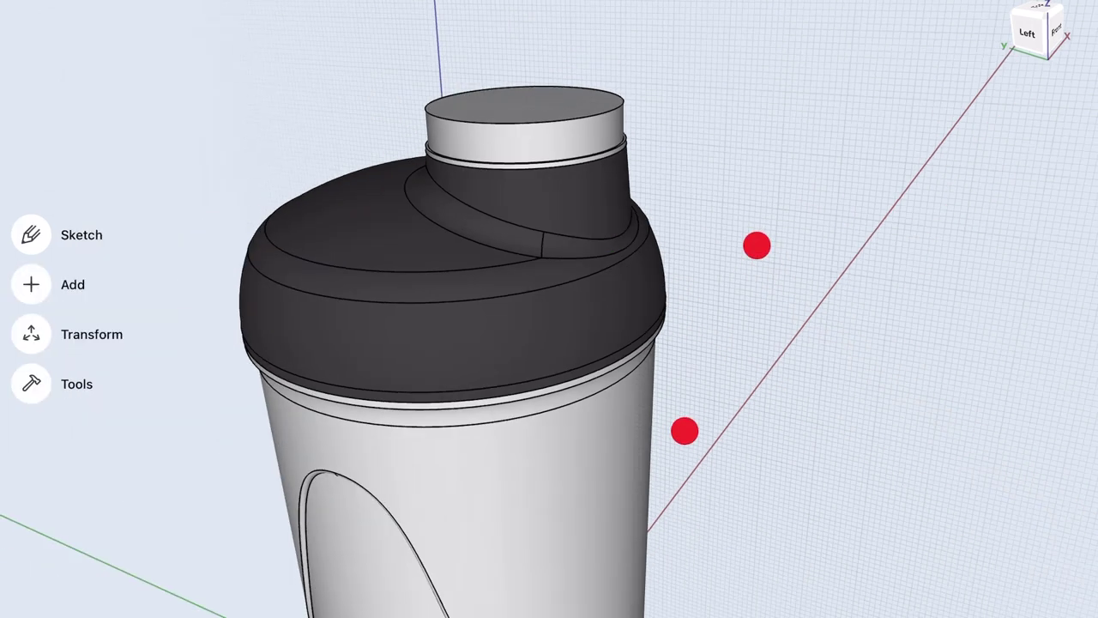
{"action": "middle_click_drag", "start_coordinate": [757, 245], "coordinate": [764, 229]}
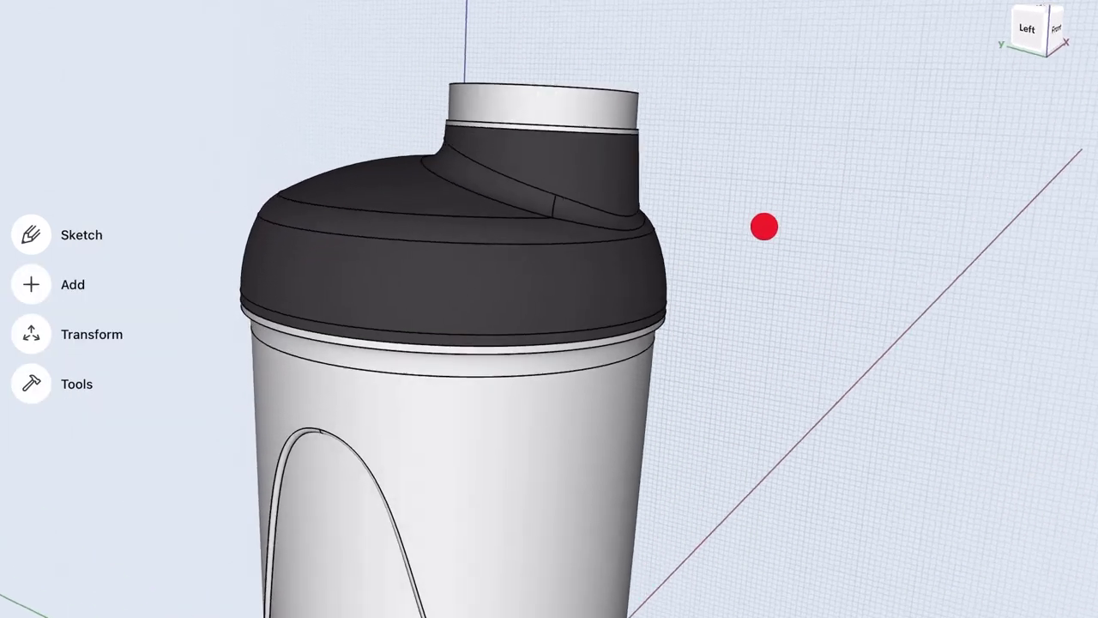
{"action": "scroll", "coordinate": [755, 291], "scroll_direction": "up", "scroll_amount": 5}
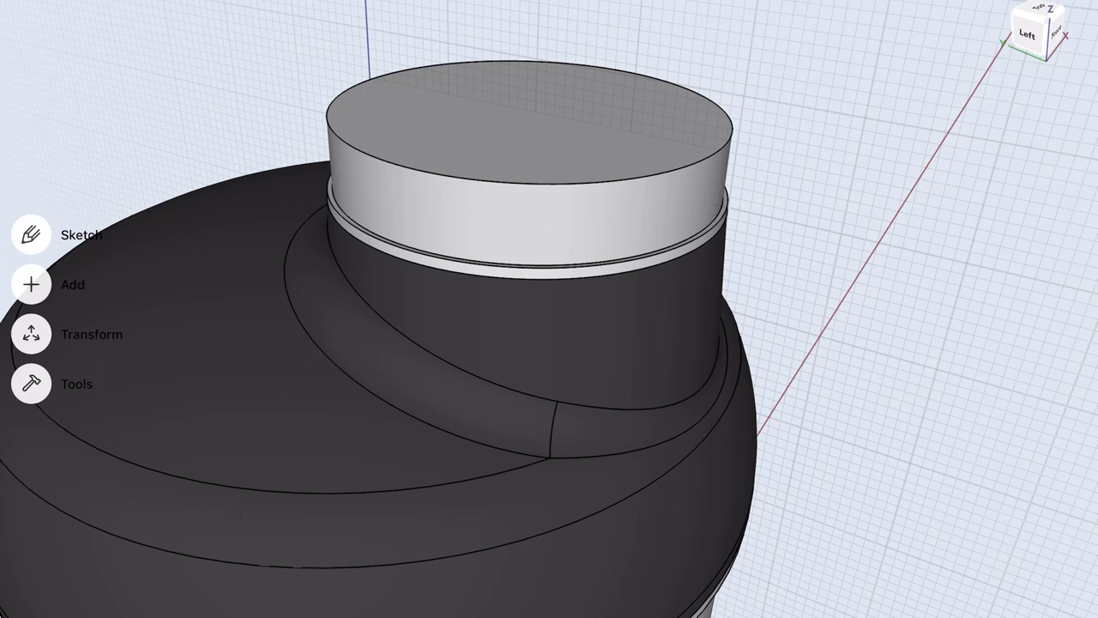
Sketch on the cap's top face, offset its outer circle inward, and draw a centre-to-edge line
{"action": "double_click", "coordinate": [664, 196]}
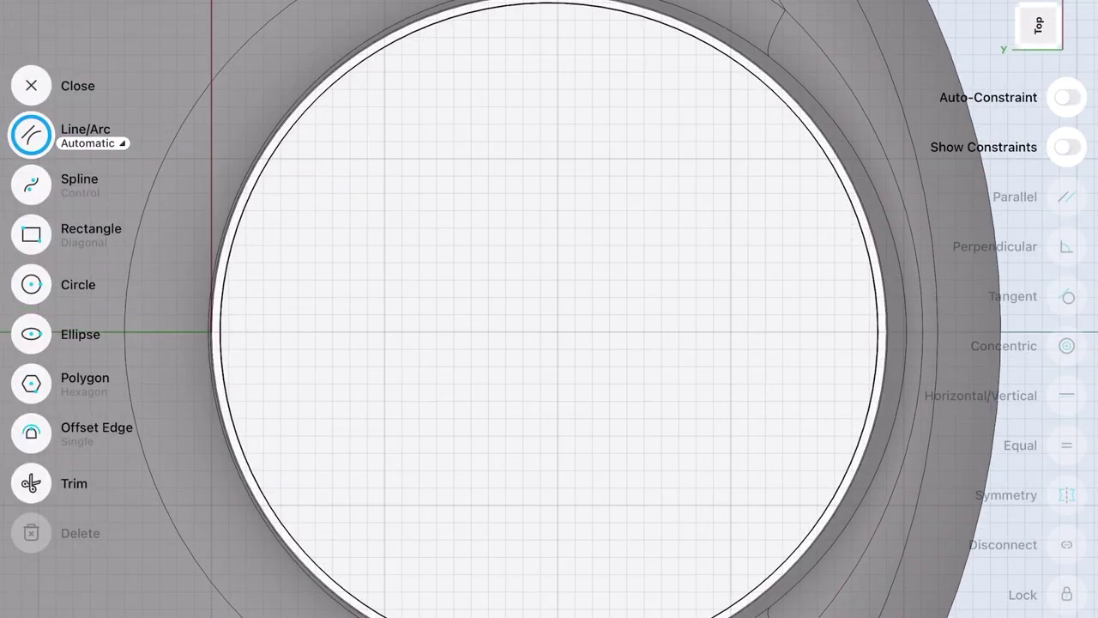
{"action": "left_click_drag", "start_coordinate": [588, 335], "coordinate": [875, 325]}
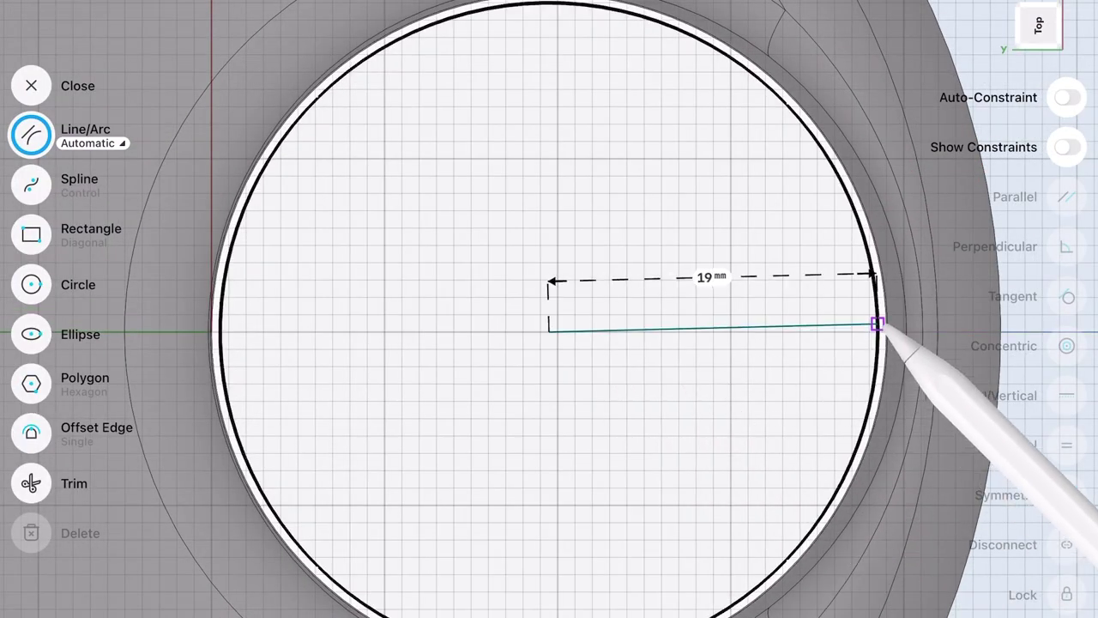
{"action": "left_click", "coordinate": [31, 433]}
{"action": "left_click", "coordinate": [846, 197]}
{"action": "left_click_drag", "start_coordinate": [846, 196], "coordinate": [618, 300]}
{"action": "left_click", "coordinate": [31, 136]}
{"action": "left_click_drag", "start_coordinate": [549, 332], "coordinate": [905, 332]}
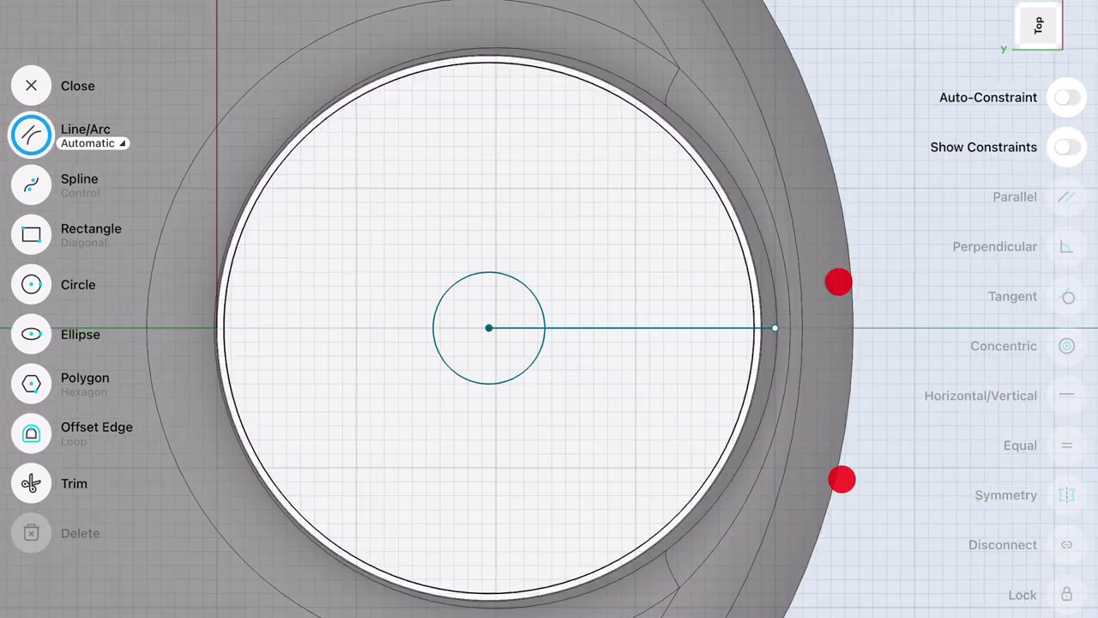
{"action": "scroll", "coordinate": [841, 380], "scroll_direction": "up", "scroll_amount": 5}
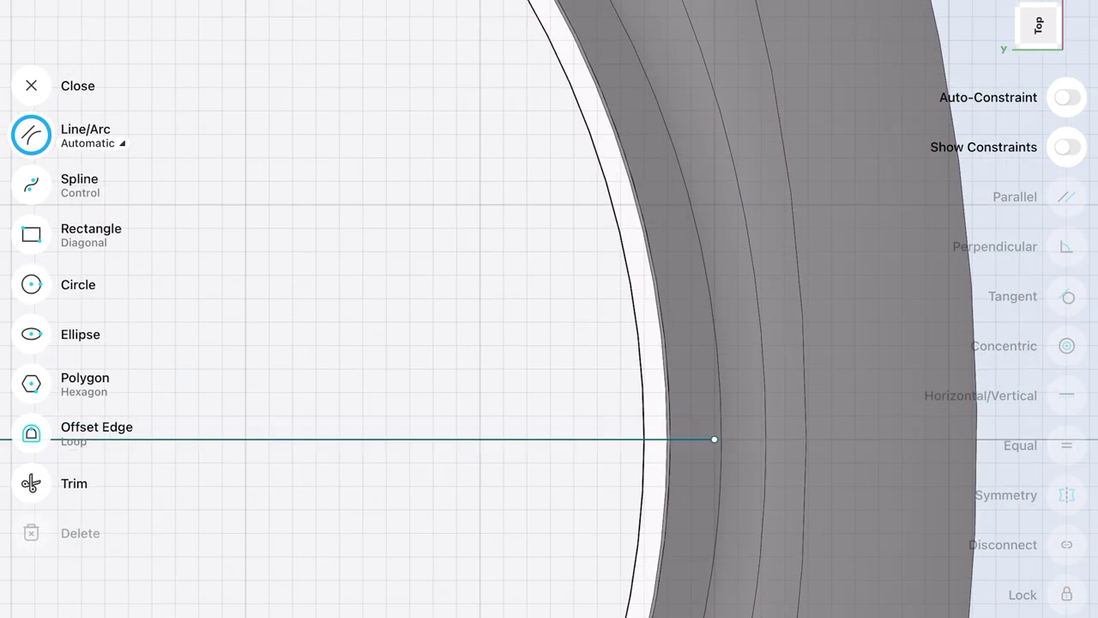
Draw a 4 × 0,5 mm centre rectangle at the end of the radial line
{"action": "left_click", "coordinate": [27, 232]}
{"action": "left_click", "coordinate": [196, 223]}
{"action": "left_click_drag", "start_coordinate": [714, 439], "coordinate": [809, 463]}
{"action": "left_click", "coordinate": [858, 436]}
{"action": "left_click", "coordinate": [913, 527]}
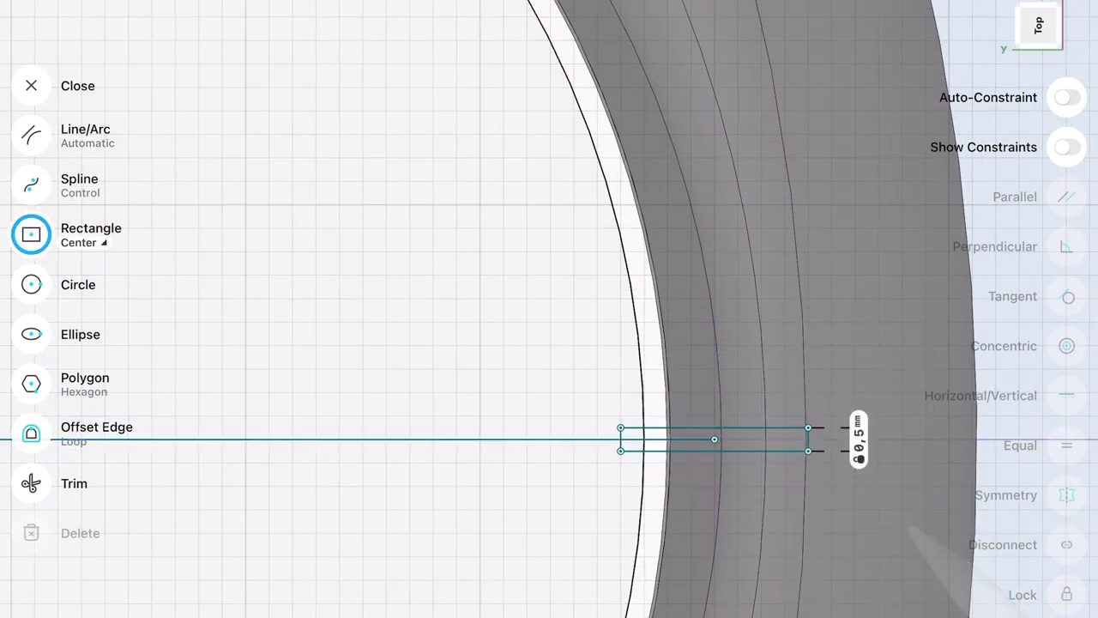
{"action": "scroll", "coordinate": [664, 417], "scroll_direction": "up", "scroll_amount": 3}
{"action": "scroll", "coordinate": [663, 417], "scroll_direction": "up", "scroll_amount": 2}
{"action": "left_click", "coordinate": [798, 476]}
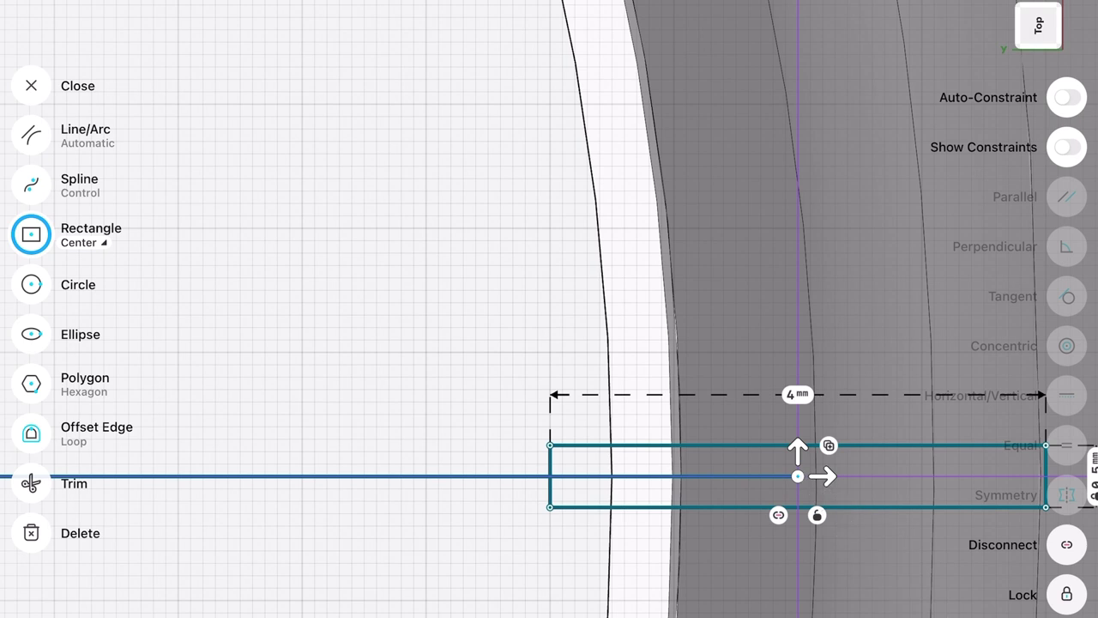
{"action": "left_click", "coordinate": [494, 498]}
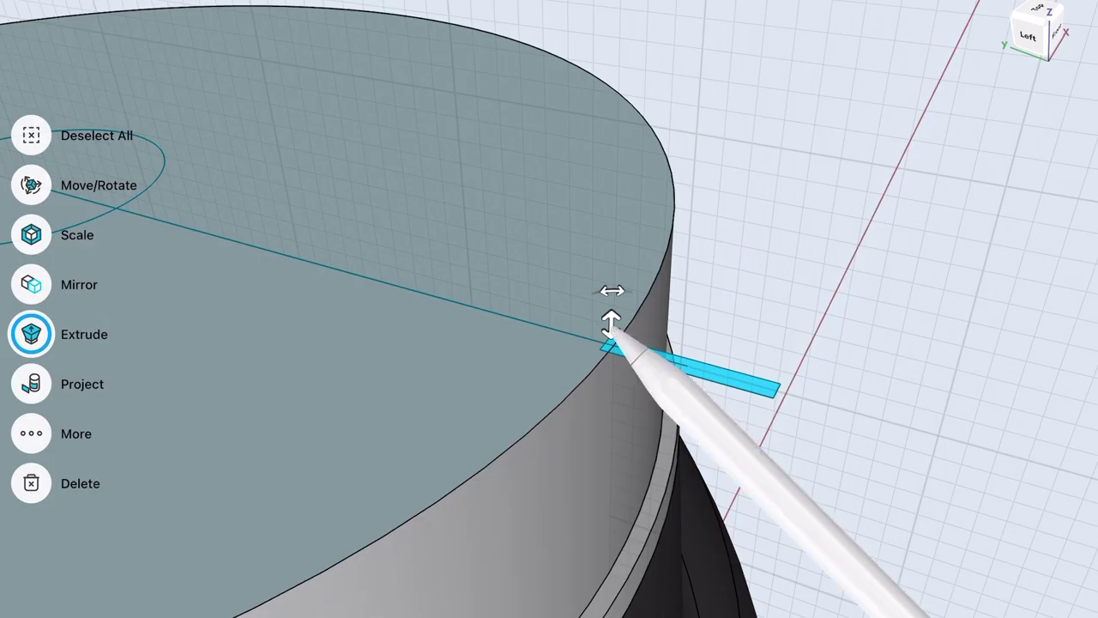
Extrude the rectangle 8 mm into a rib and rotate-copy it around the cap's circle
{"action": "left_click_drag", "start_coordinate": [613, 294], "coordinate": [736, 6]}
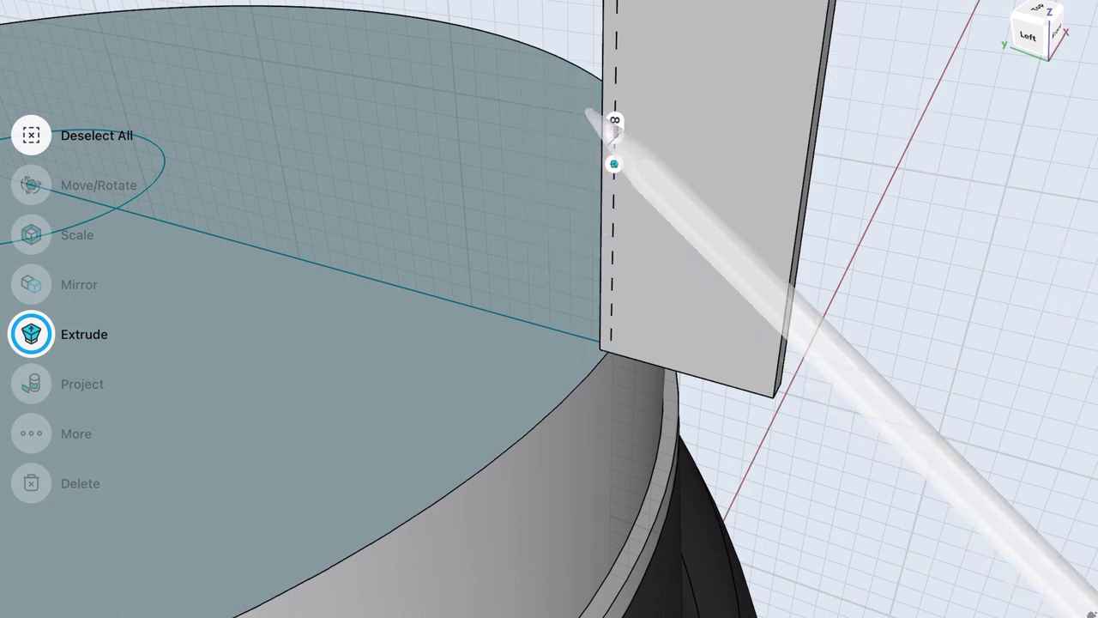
{"action": "scroll", "coordinate": [549, 309], "scroll_direction": "down", "scroll_amount": 3}
{"action": "left_click", "coordinate": [776, 292]}
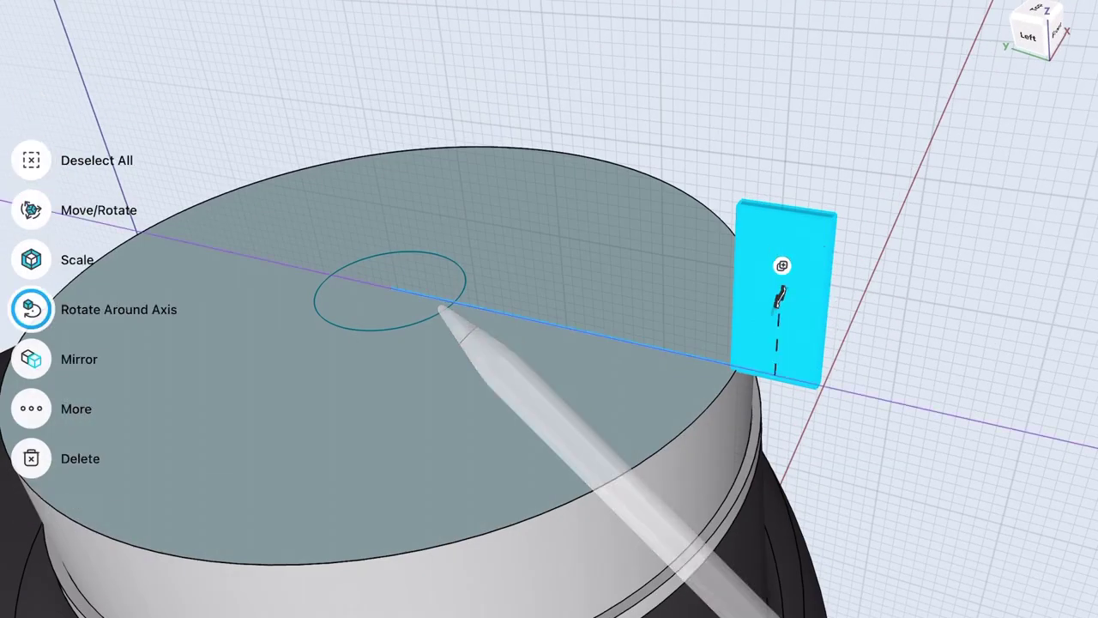
{"action": "left_click", "coordinate": [442, 313]}
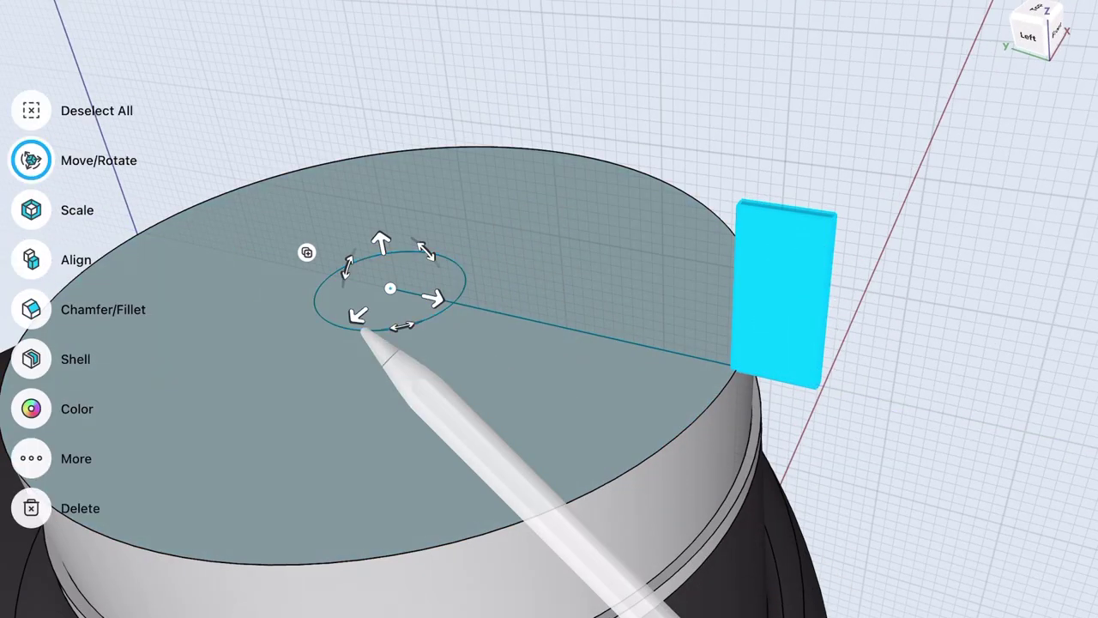
{"action": "scroll", "coordinate": [485, 279], "scroll_direction": "up", "scroll_amount": 3}
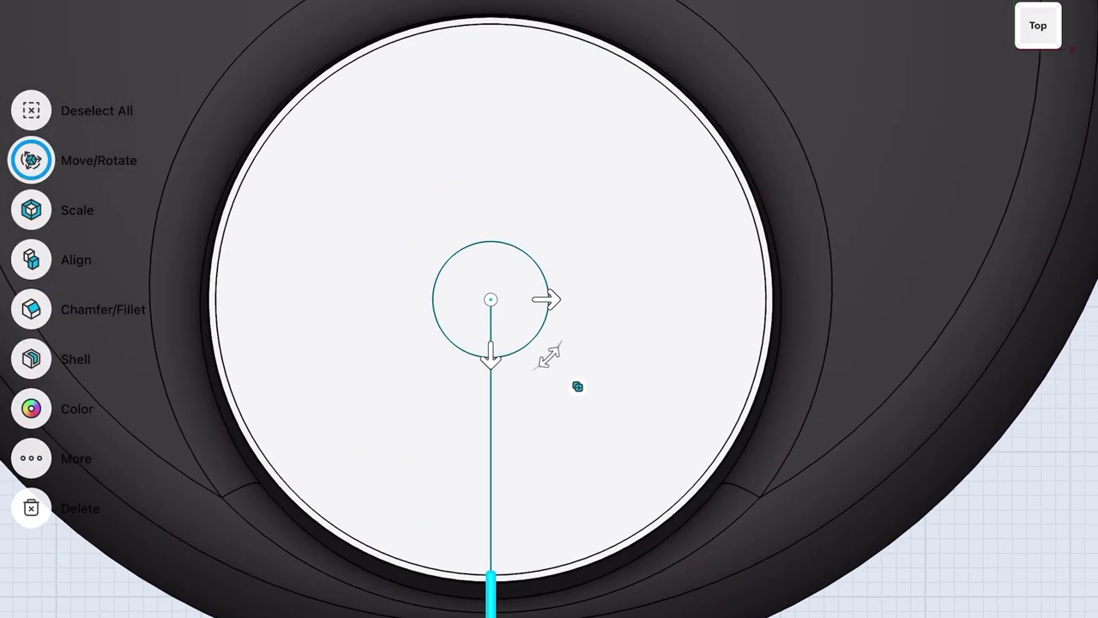
{"action": "left_click_drag", "start_coordinate": [554, 352], "coordinate": [562, 346]}
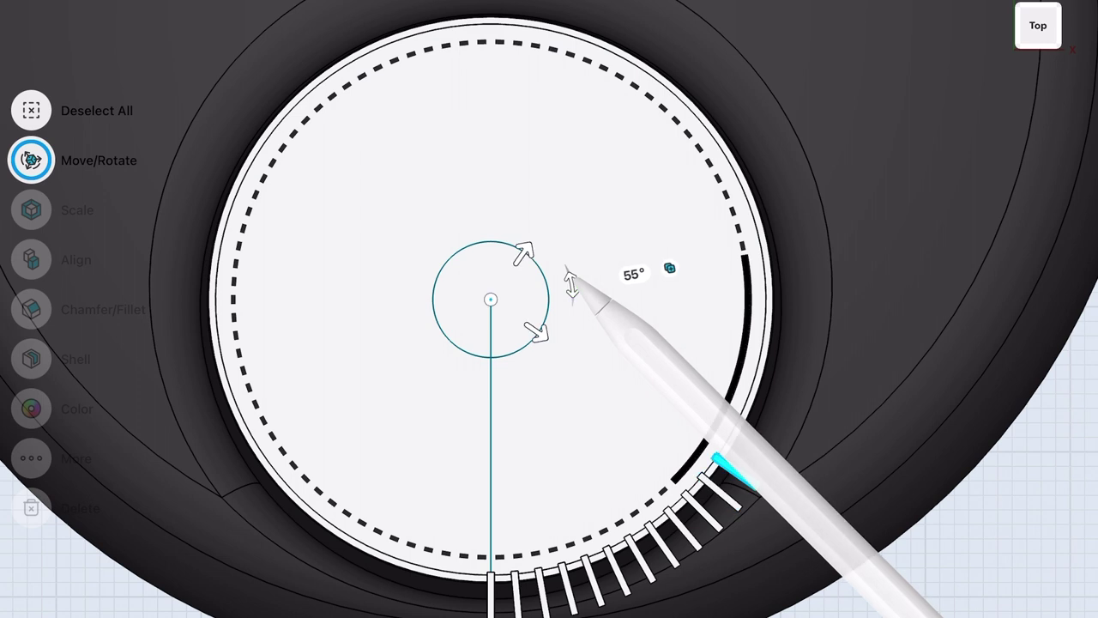
Select all rib bodies and rotate copies further to complete the ring around the cap
{"action": "left_click_drag", "start_coordinate": [550, 242], "coordinate": [553, 245]}
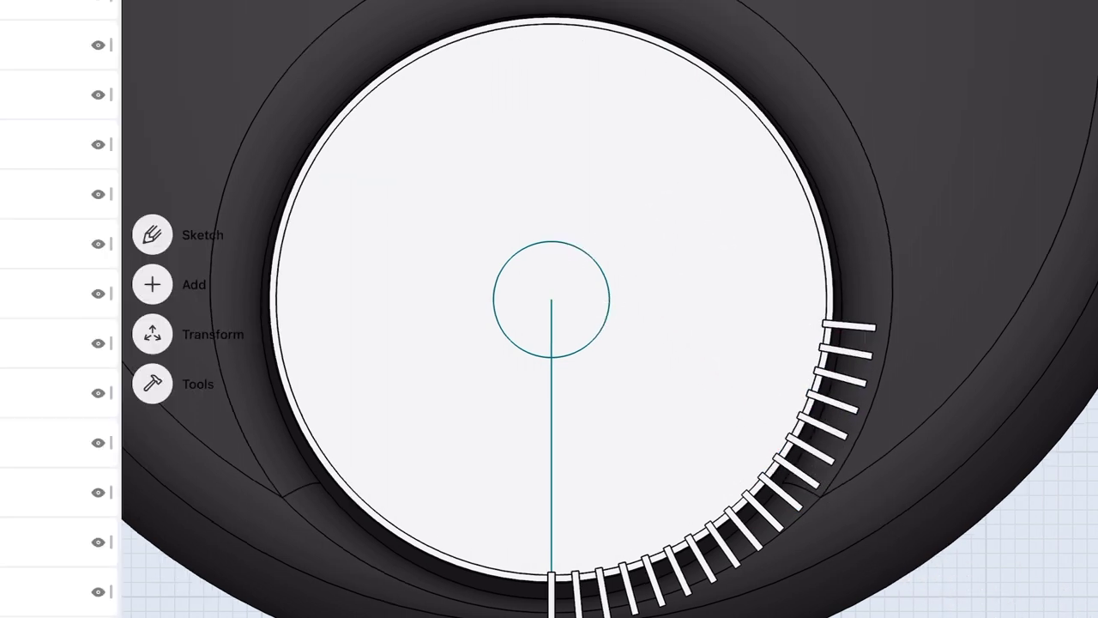
{"action": "left_click_drag", "start_coordinate": [4, 308], "coordinate": [172, 309]}
{"action": "mouse_move", "coordinate": [152, 152]}
{"action": "left_mouse_down"}
{"action": "mouse_move", "coordinate": [167, 417]}
{"action": "mouse_move", "coordinate": [167, 401]}
{"action": "mouse_move", "coordinate": [137, 588]}
{"action": "left_mouse_up"}
{"action": "left_click_drag", "start_coordinate": [923, 376], "coordinate": [628, 300]}
{"action": "mouse_move", "coordinate": [549, 355]}
{"action": "left_mouse_down"}
{"action": "mouse_move", "coordinate": [519, 258]}
{"action": "mouse_move", "coordinate": [463, 279]}
{"action": "left_mouse_up"}
{"action": "left_click_drag", "start_coordinate": [434, 245], "coordinate": [466, 336]}
{"action": "scroll", "coordinate": [833, 277], "scroll_direction": "up", "scroll_amount": 2}
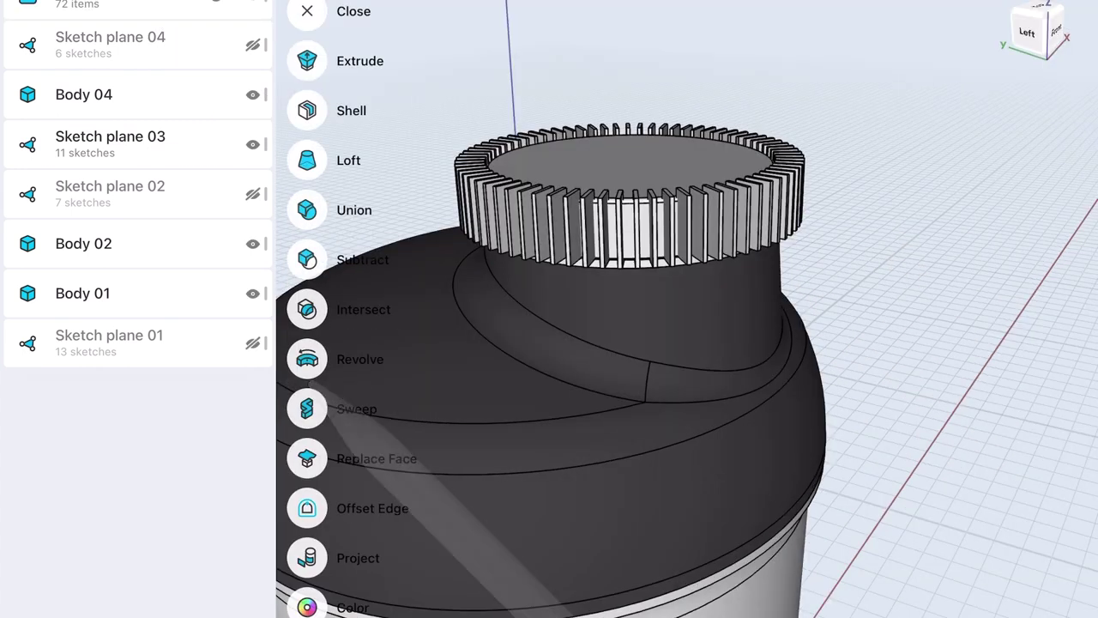
Subtract the ribs from the cap and round its bottom edge by 0,2 mm
{"action": "left_click", "coordinate": [307, 259]}
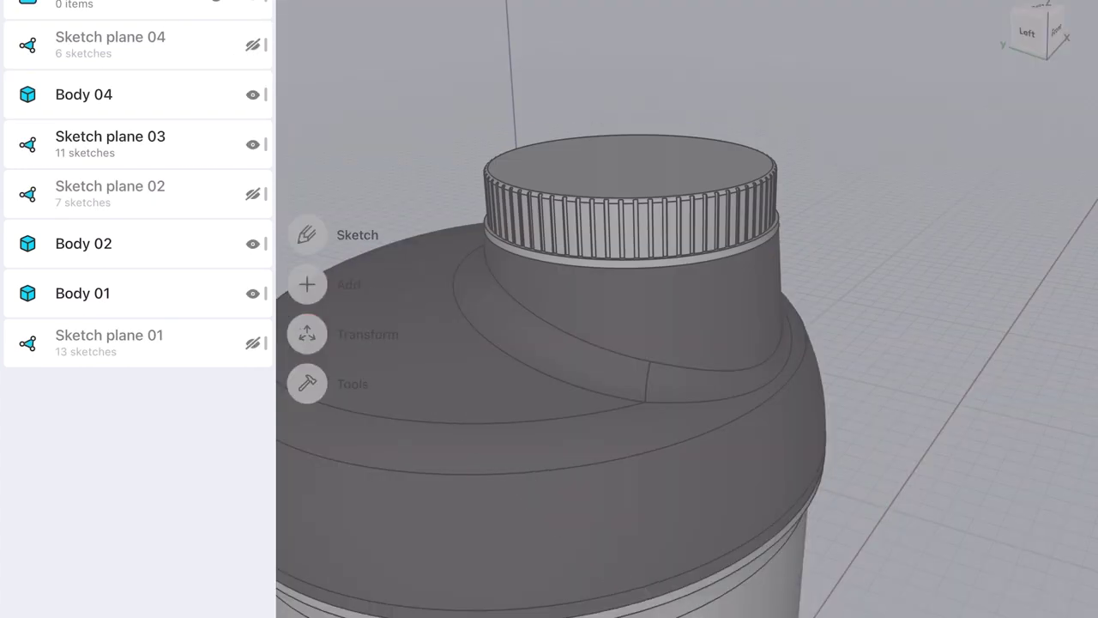
{"action": "scroll", "coordinate": [847, 352], "scroll_direction": "up", "scroll_amount": 2}
{"action": "scroll", "coordinate": [846, 353], "scroll_direction": "up", "scroll_amount": 3}
{"action": "left_click", "coordinate": [740, 366]}
{"action": "left_click", "coordinate": [841, 185]}
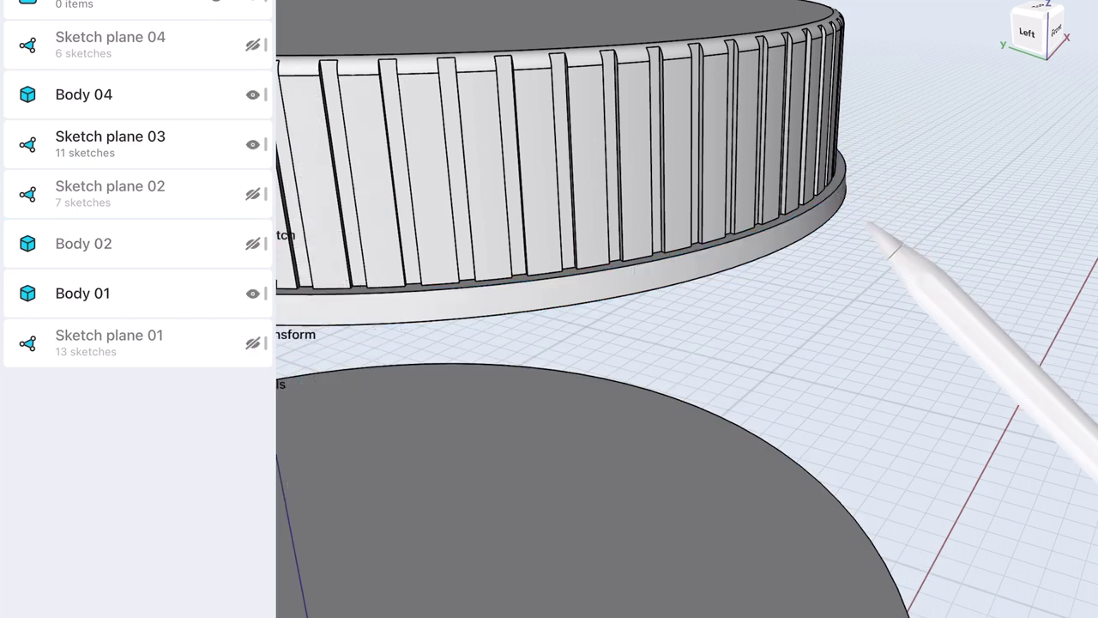
{"action": "scroll", "coordinate": [862, 316], "scroll_direction": "up", "scroll_amount": 3}
{"action": "left_click", "coordinate": [833, 277]}
{"action": "left_click_drag", "start_coordinate": [849, 299], "coordinate": [856, 305]}
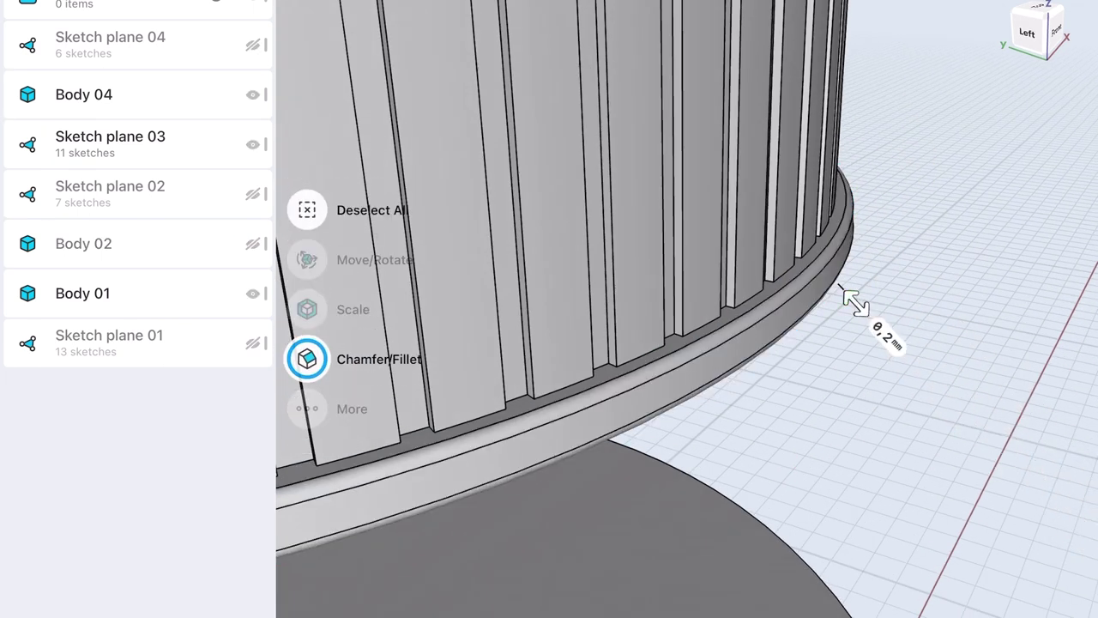
{"action": "scroll", "coordinate": [892, 343], "scroll_direction": "down", "scroll_amount": 5}
{"action": "scroll", "coordinate": [884, 331], "scroll_direction": "down", "scroll_amount": 5}
{"action": "scroll", "coordinate": [858, 257], "scroll_direction": "down", "scroll_amount": 5}
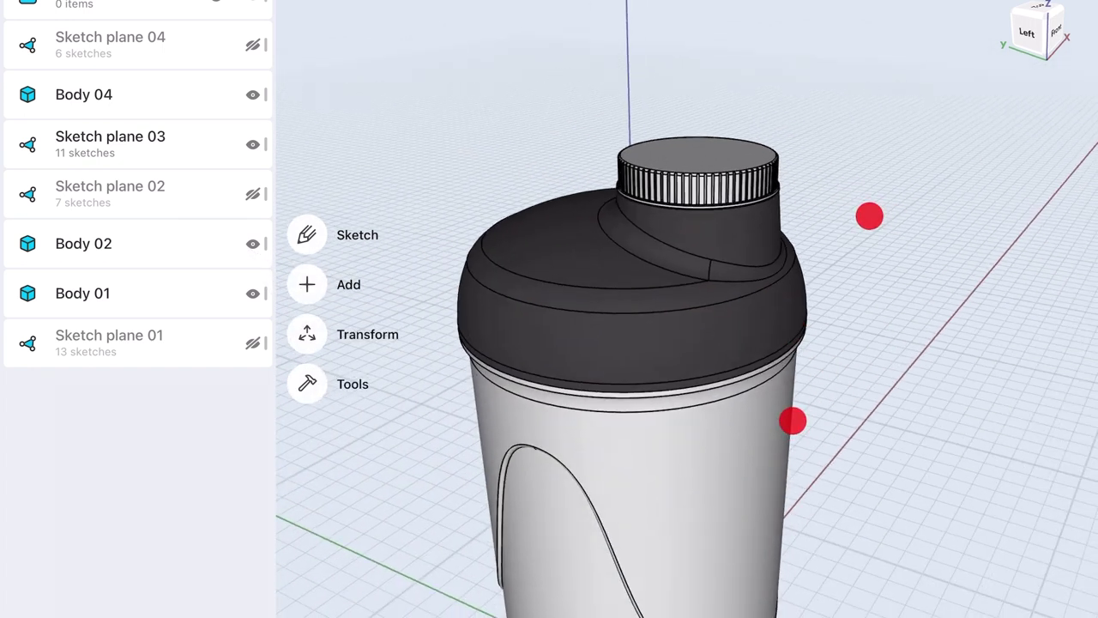
{"action": "scroll", "coordinate": [915, 189], "scroll_direction": "down", "scroll_amount": 2}
Hide the dark lid, reorder Body 04 in Items, and sketch on the cup's top face
{"action": "left_click_drag", "start_coordinate": [916, 190], "coordinate": [910, 228]}
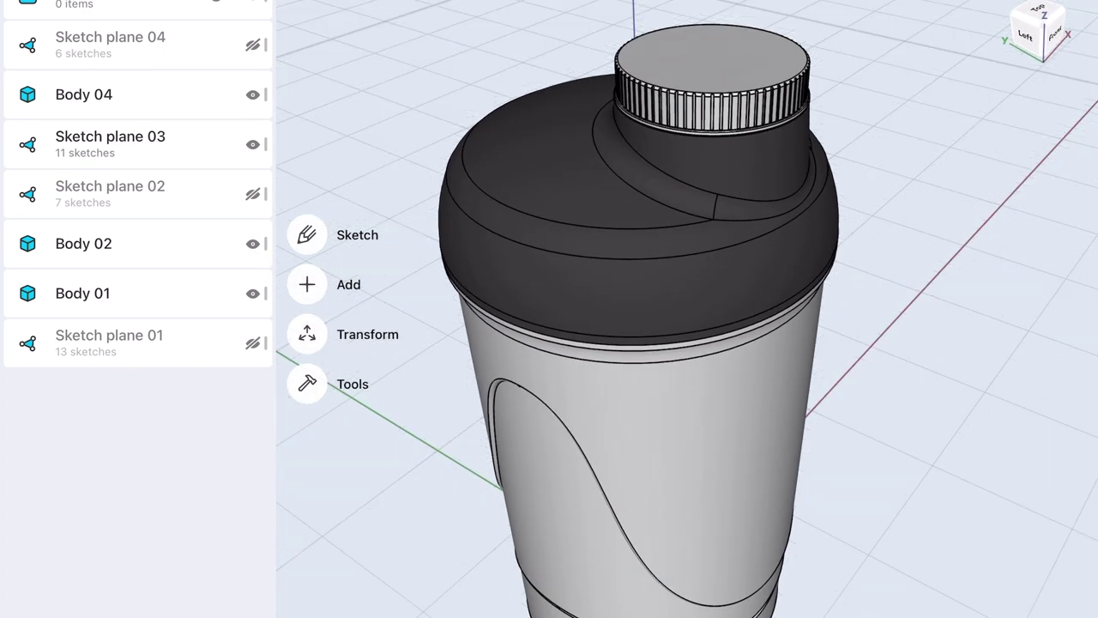
{"action": "left_click", "coordinate": [254, 243]}
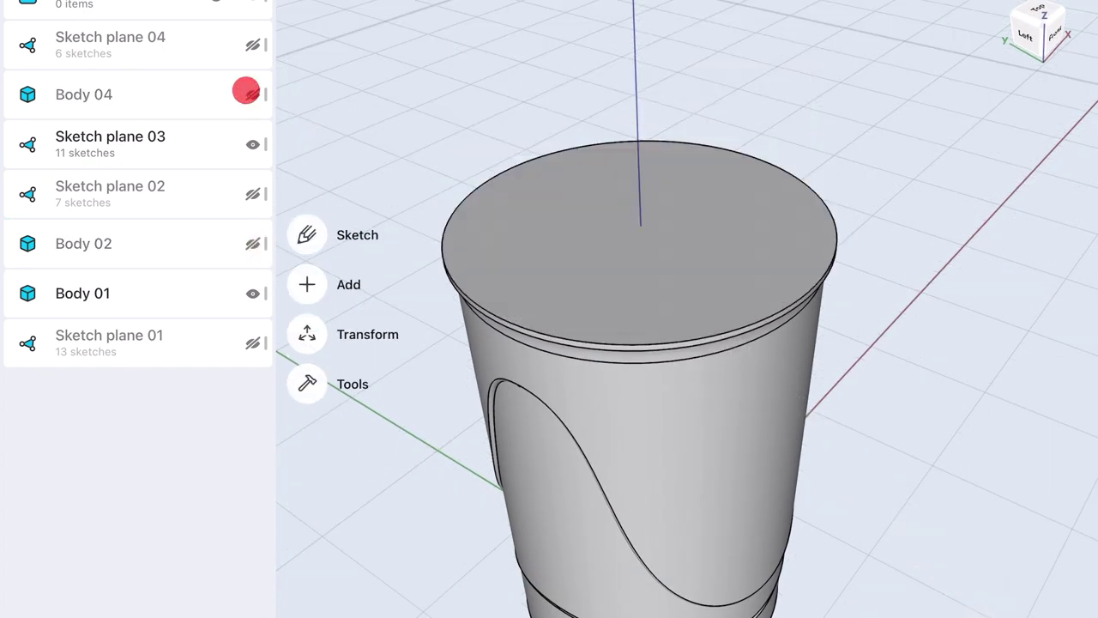
{"action": "left_click_drag", "start_coordinate": [246, 92], "coordinate": [246, 193]}
{"action": "double_click", "coordinate": [735, 263]}
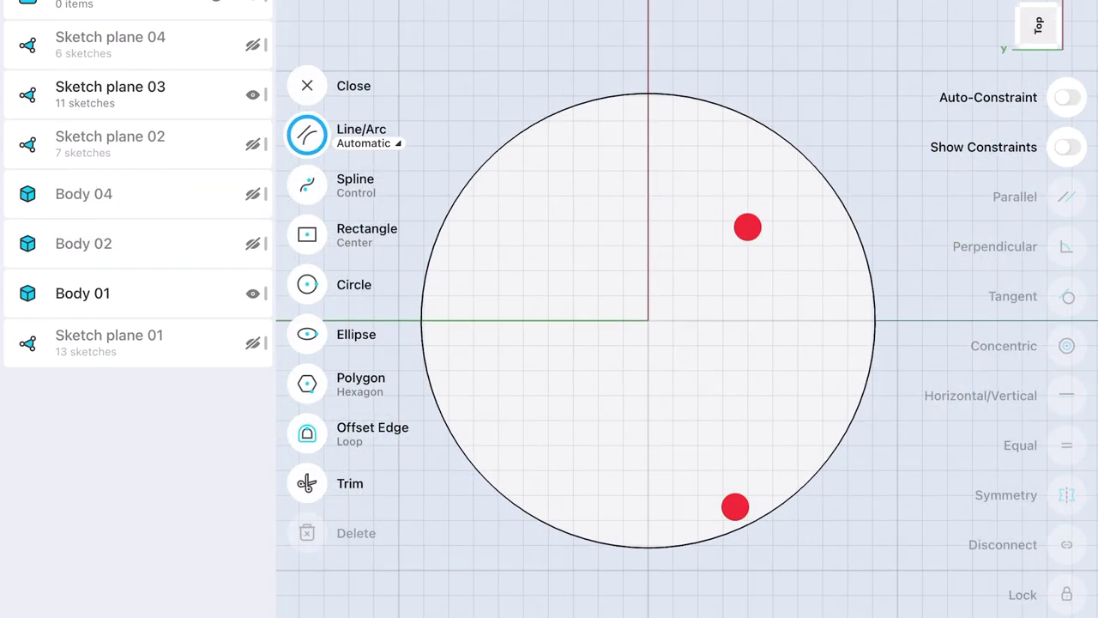
Draw a rectangle around the cup top and offset its plane -10 mm
{"action": "left_click", "coordinate": [307, 234]}
{"action": "left_click_drag", "start_coordinate": [473, 314], "coordinate": [665, 407]}
{"action": "left_click_drag", "start_coordinate": [767, 272], "coordinate": [833, 105]}
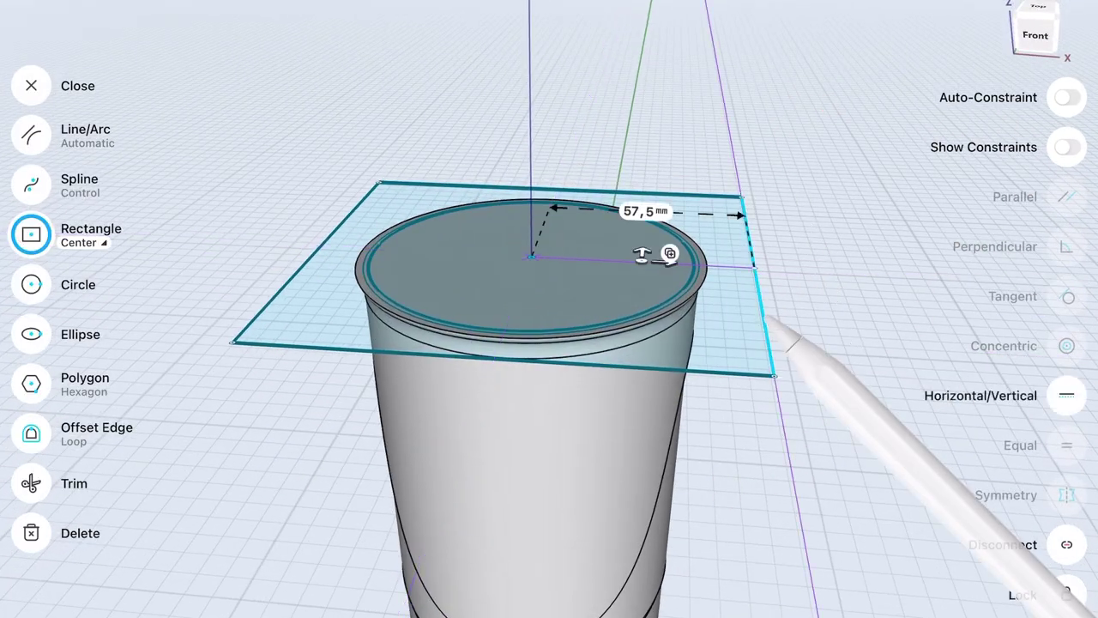
{"action": "left_click", "coordinate": [280, 293]}
{"action": "left_click_drag", "start_coordinate": [531, 209], "coordinate": [527, 245]}
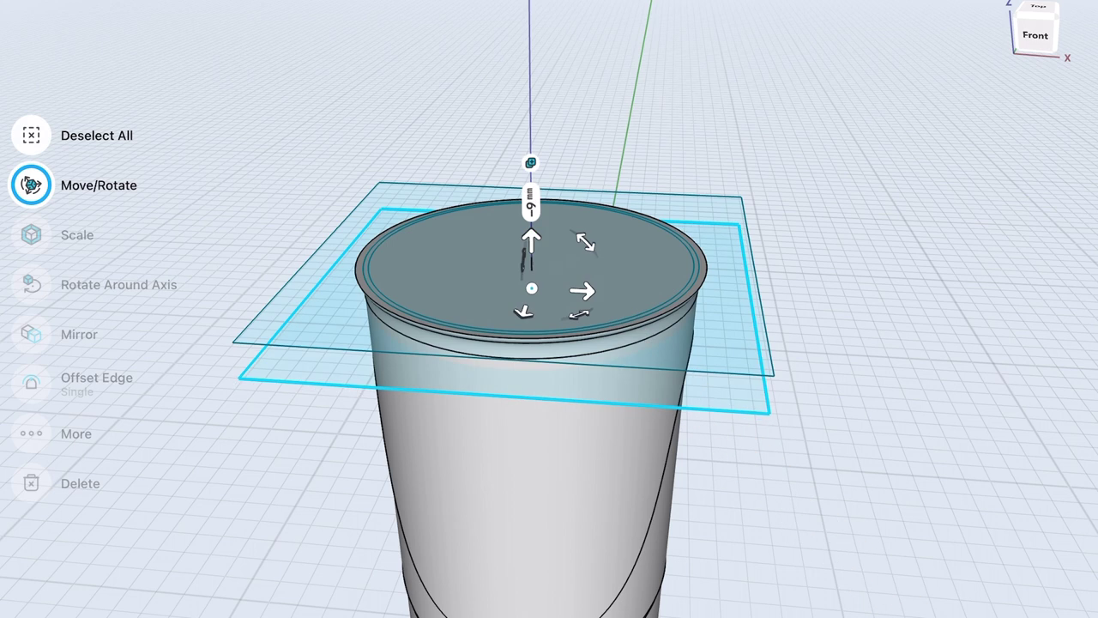
{"action": "left_click", "coordinate": [583, 245]}
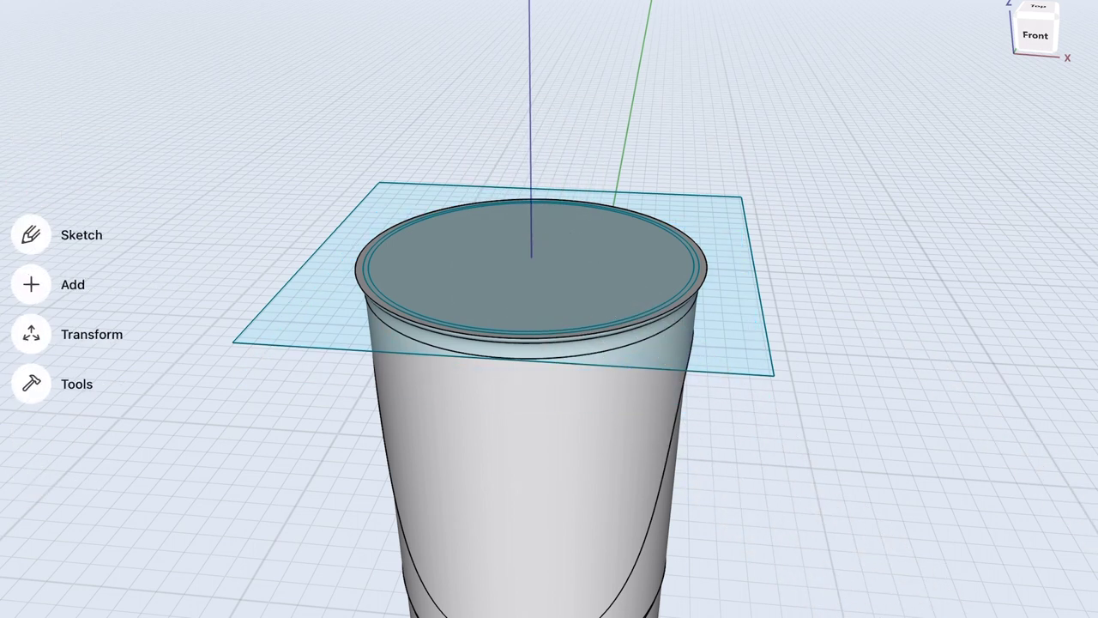
Copy the cup 100 mm to the left and cut the right cup at the new plane
{"action": "left_click", "coordinate": [526, 206]}
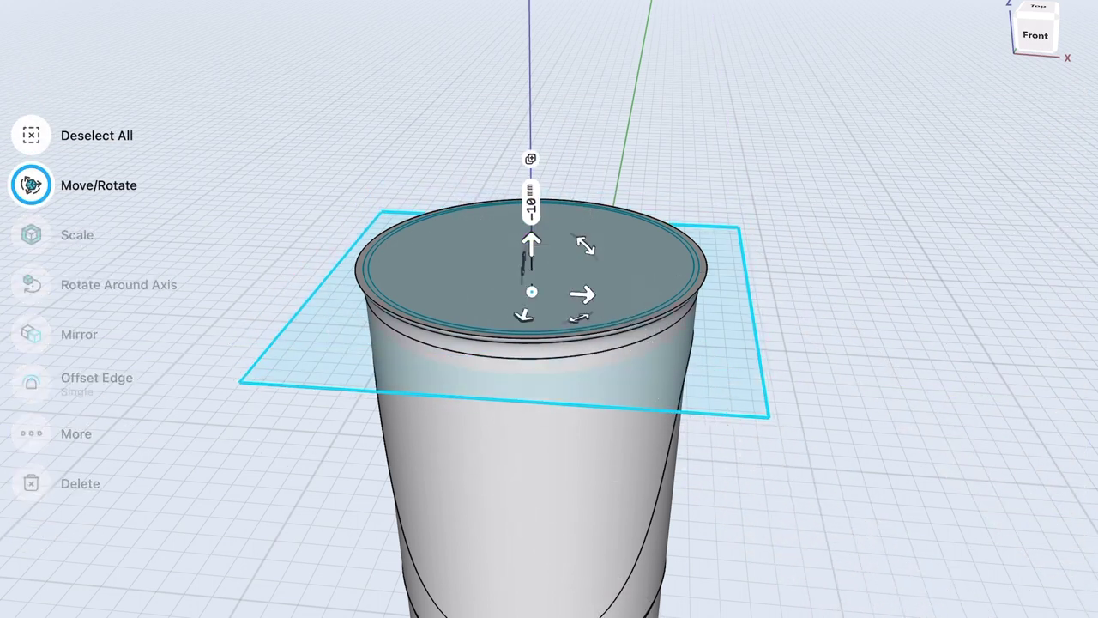
{"action": "scroll", "coordinate": [772, 300], "scroll_direction": "down", "scroll_amount": 3}
{"action": "left_click", "coordinate": [686, 444]}
{"action": "left_click_drag", "start_coordinate": [657, 380], "coordinate": [420, 386]}
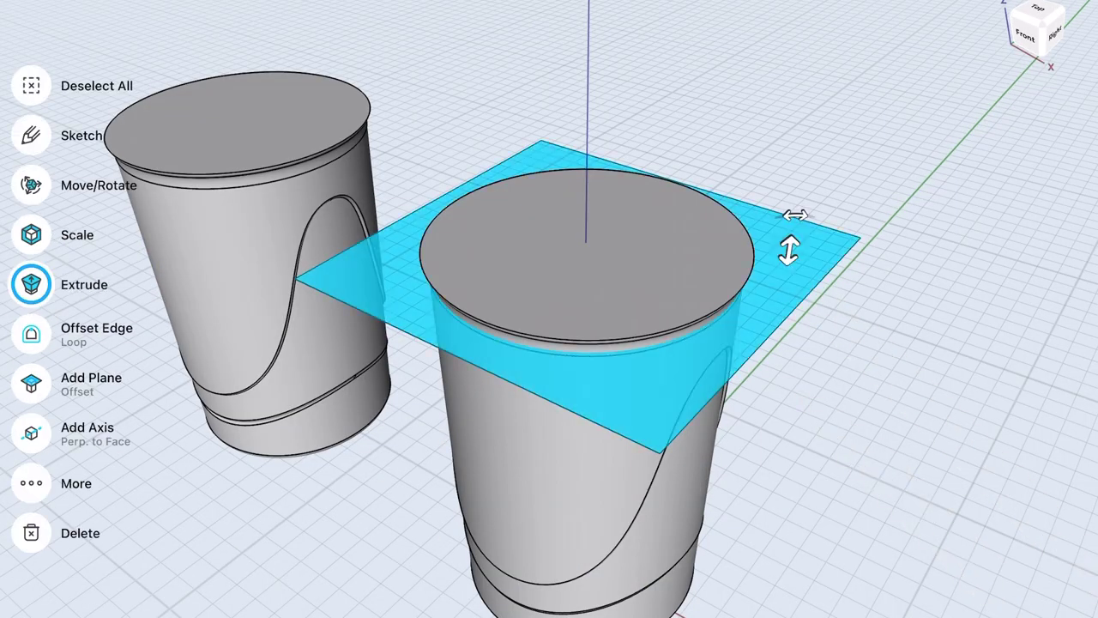
{"action": "left_click", "coordinate": [870, 312]}
{"action": "left_click", "coordinate": [530, 399]}
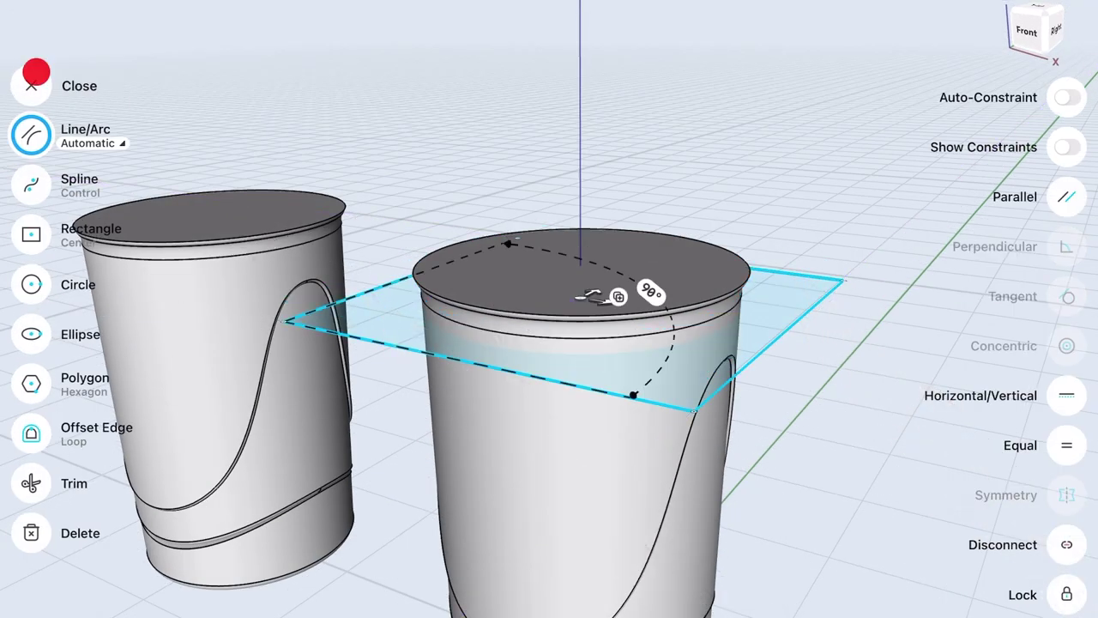
{"action": "left_click", "coordinate": [777, 283]}
{"action": "left_click", "coordinate": [863, 183]}
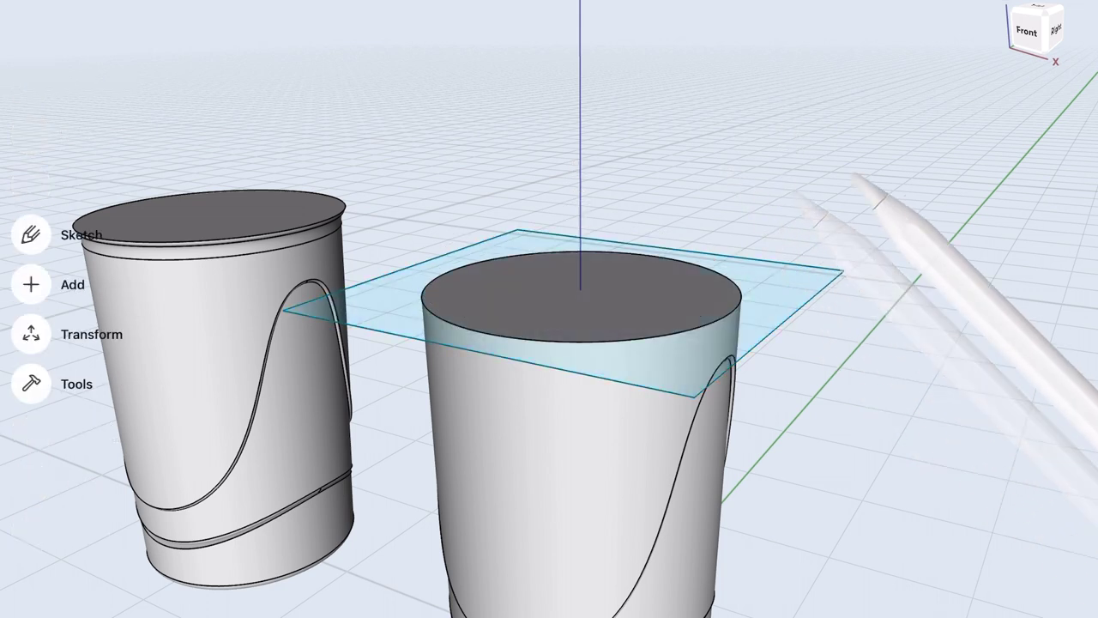
{"action": "scroll", "coordinate": [718, 343], "scroll_direction": "up", "scroll_amount": 5}
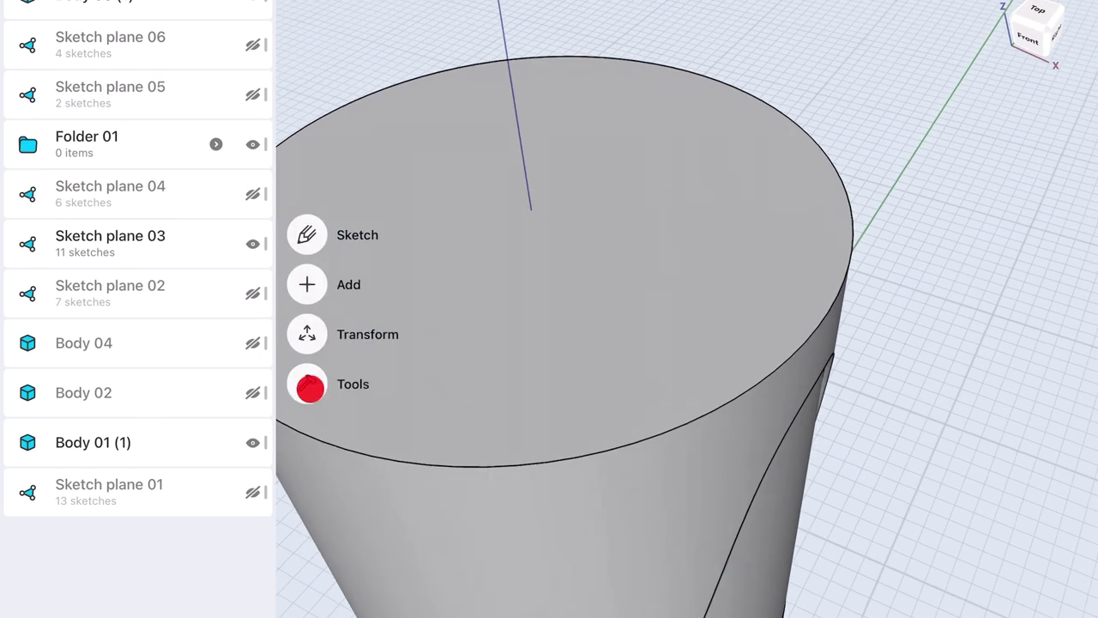
Hollow the cup from its top face with a 1.0 mm wall
{"action": "left_click", "coordinate": [849, 216]}
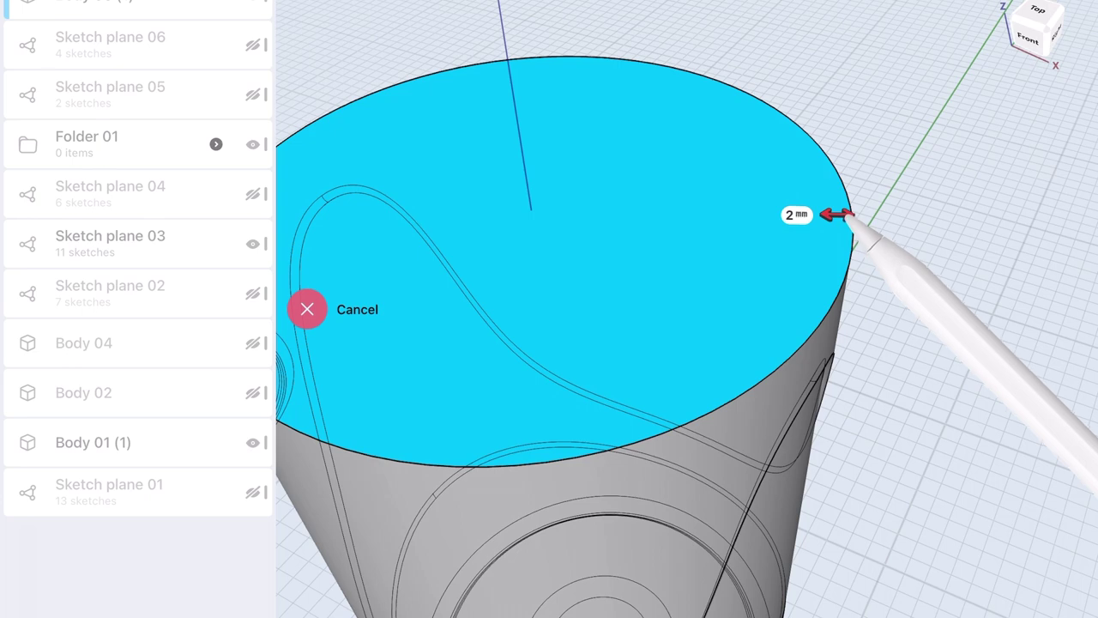
{"action": "left_click_drag", "start_coordinate": [849, 216], "coordinate": [845, 215]}
{"action": "scroll", "coordinate": [849, 382], "scroll_direction": "down", "scroll_amount": 5}
{"action": "left_click", "coordinate": [670, 368]}
{"action": "left_click", "coordinate": [853, 314]}
{"action": "mouse_move", "coordinate": [853, 315]}
{"action": "left_mouse_down"}
{"action": "mouse_move", "coordinate": [856, 288]}
{"action": "mouse_move", "coordinate": [931, 267]}
{"action": "left_mouse_up"}
{"action": "scroll", "coordinate": [810, 335], "scroll_direction": "up", "scroll_amount": 5}
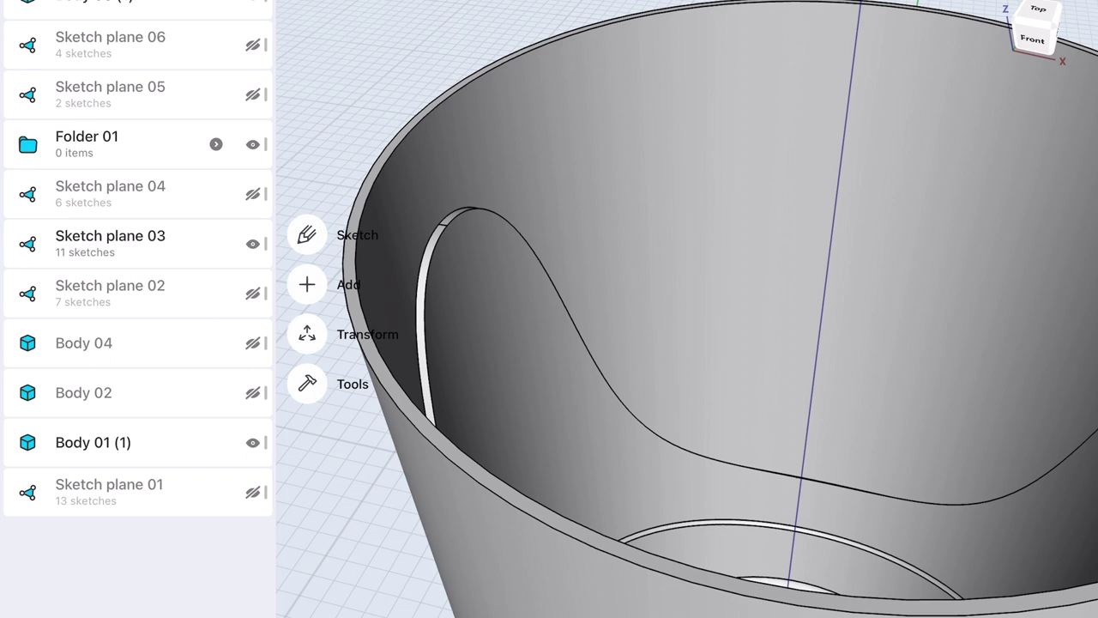
Round the curved thread end with a 2 mm fillet
{"action": "left_click", "coordinate": [439, 245]}
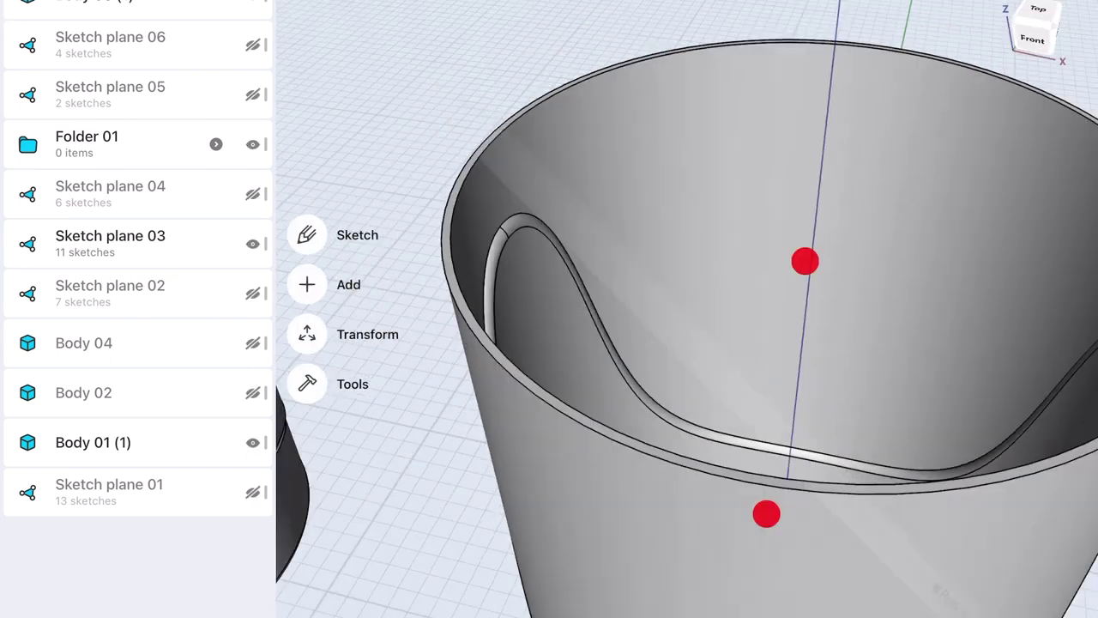
{"action": "left_click_drag", "start_coordinate": [804, 260], "coordinate": [816, 186]}
{"action": "scroll", "coordinate": [806, 343], "scroll_direction": "up", "scroll_amount": 5}
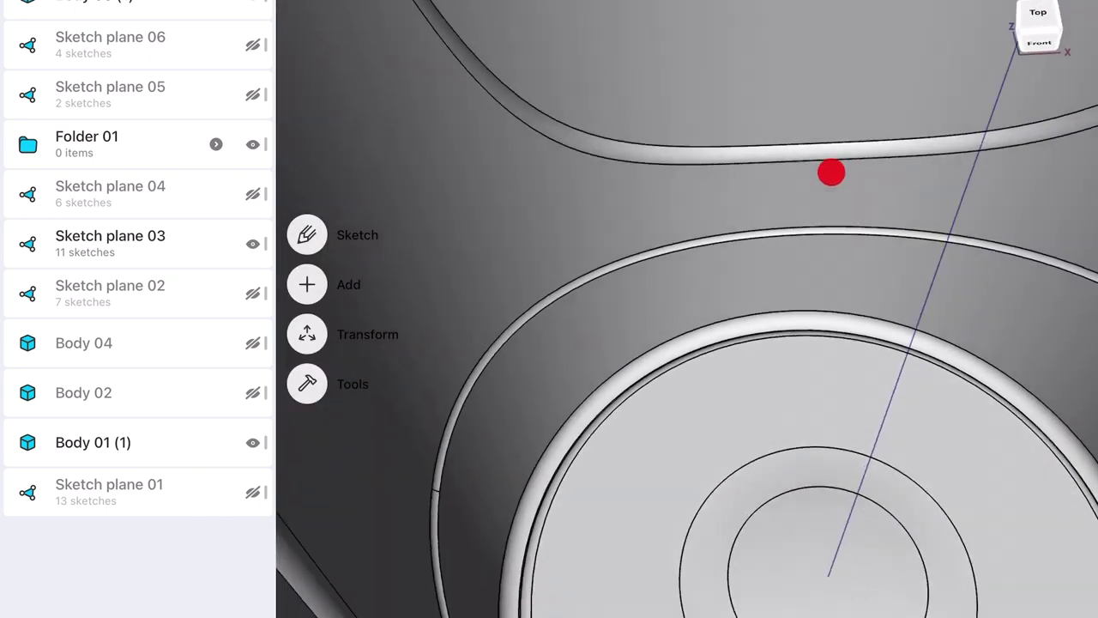
{"action": "scroll", "coordinate": [806, 343], "scroll_direction": "down", "scroll_amount": 5}
{"action": "left_click_drag", "start_coordinate": [798, 258], "coordinate": [809, 233]}
{"action": "left_click", "coordinate": [721, 369]}
{"action": "key", "text": "Escape"}
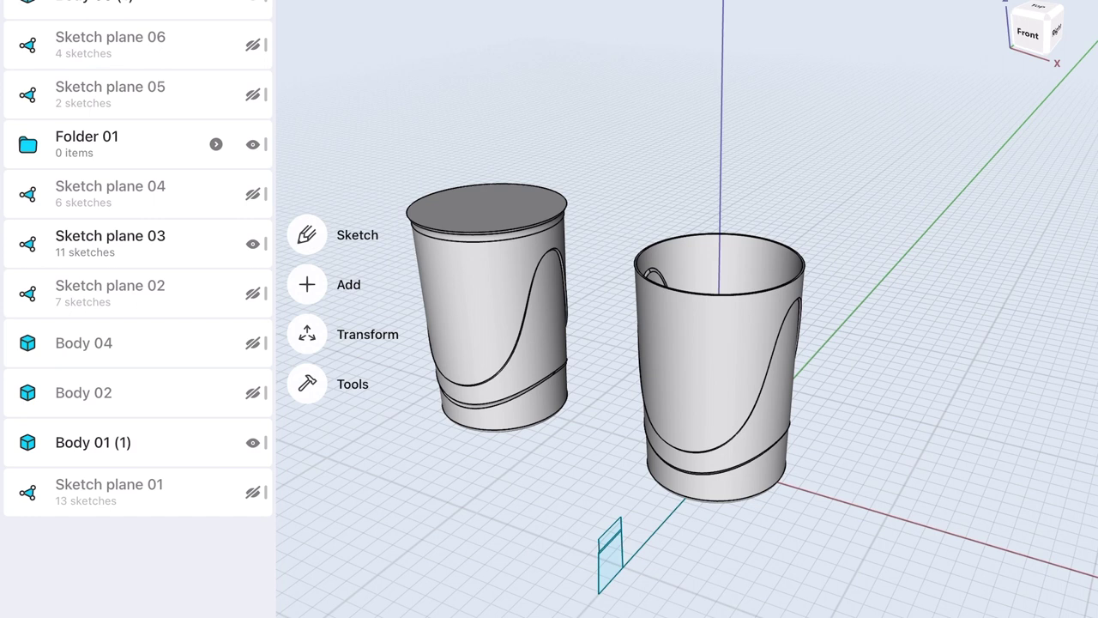
Project the right cup's rim onto the left cup's top
{"action": "left_click", "coordinate": [723, 348]}
{"action": "left_click", "coordinate": [844, 249]}
{"action": "left_click", "coordinate": [307, 234]}
{"action": "scroll", "coordinate": [721, 343], "scroll_direction": "up", "scroll_amount": 5}
{"action": "left_click", "coordinate": [152, 164]}
{"action": "left_click", "coordinate": [31, 255]}
Move the right cup back 131 mm and the left cup 151 mm
{"action": "left_click", "coordinate": [515, 429]}
{"action": "mouse_move", "coordinate": [551, 449]}
{"action": "left_mouse_down"}
{"action": "mouse_move", "coordinate": [611, 264]}
{"action": "mouse_move", "coordinate": [635, 270]}
{"action": "left_mouse_up"}
{"action": "left_click", "coordinate": [828, 217]}
{"action": "left_click", "coordinate": [202, 336]}
{"action": "left_click", "coordinate": [202, 337]}
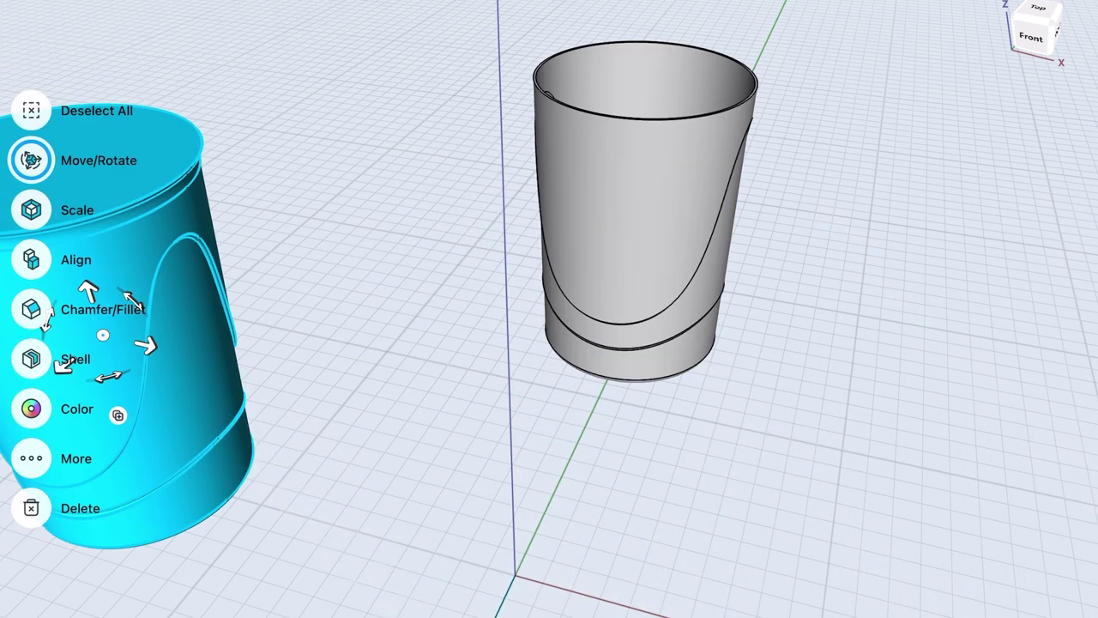
{"action": "left_click_drag", "start_coordinate": [145, 345], "coordinate": [589, 403]}
{"action": "left_click", "coordinate": [596, 449]}
{"action": "type", "text": "151"}
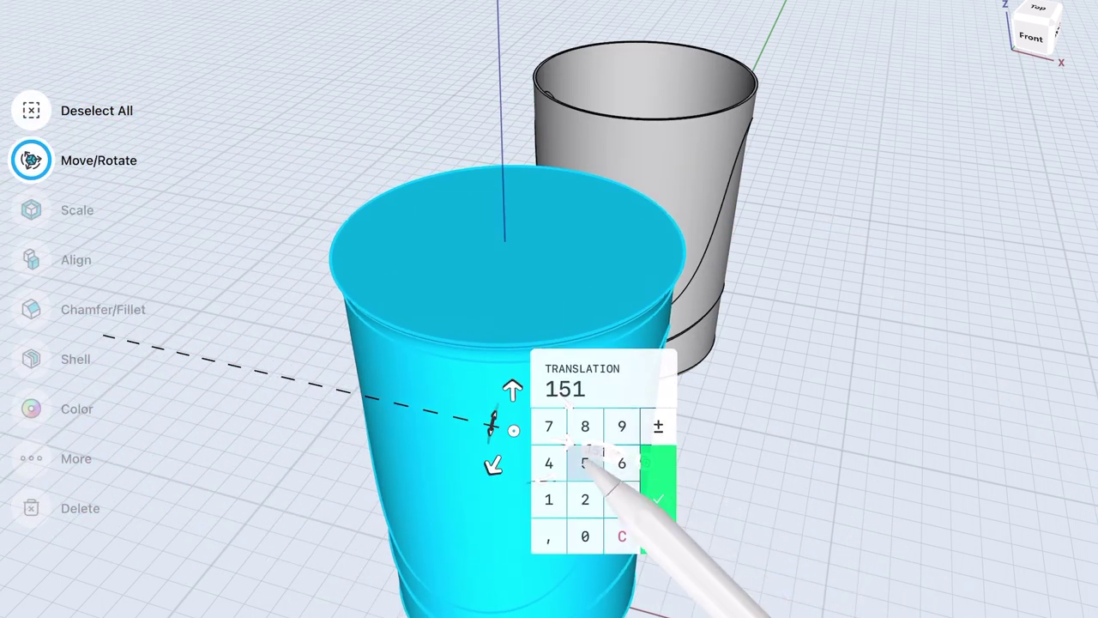
{"action": "left_click", "coordinate": [658, 498]}
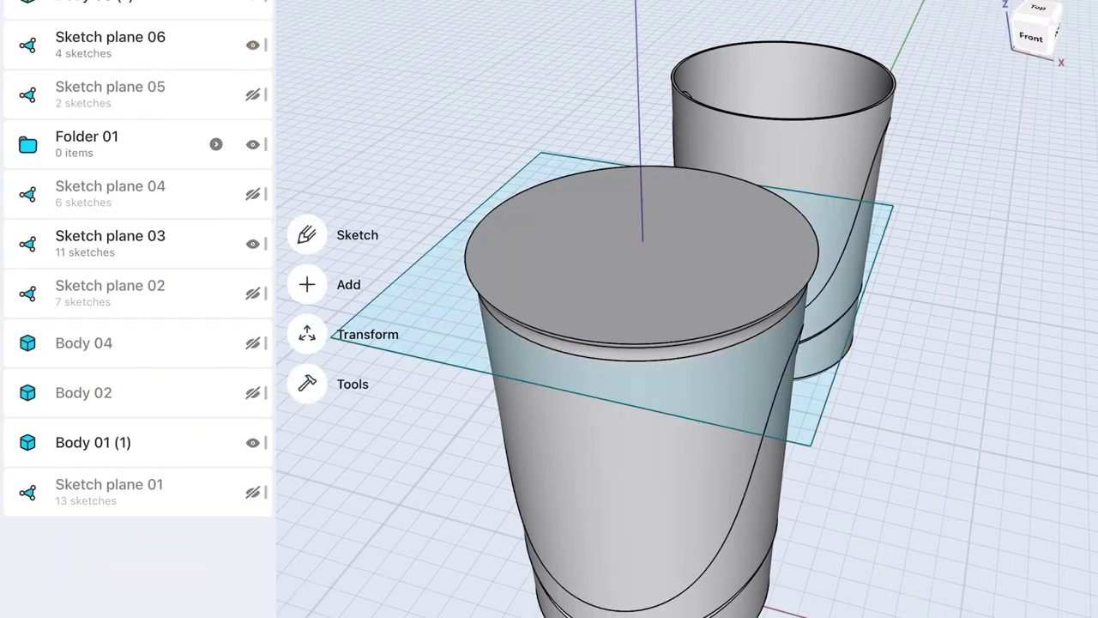
Extrude the left cup's band face -150 mm so only the lid disc remains
{"action": "left_click", "coordinate": [639, 378]}
{"action": "left_click_drag", "start_coordinate": [792, 490], "coordinate": [792, 517]}
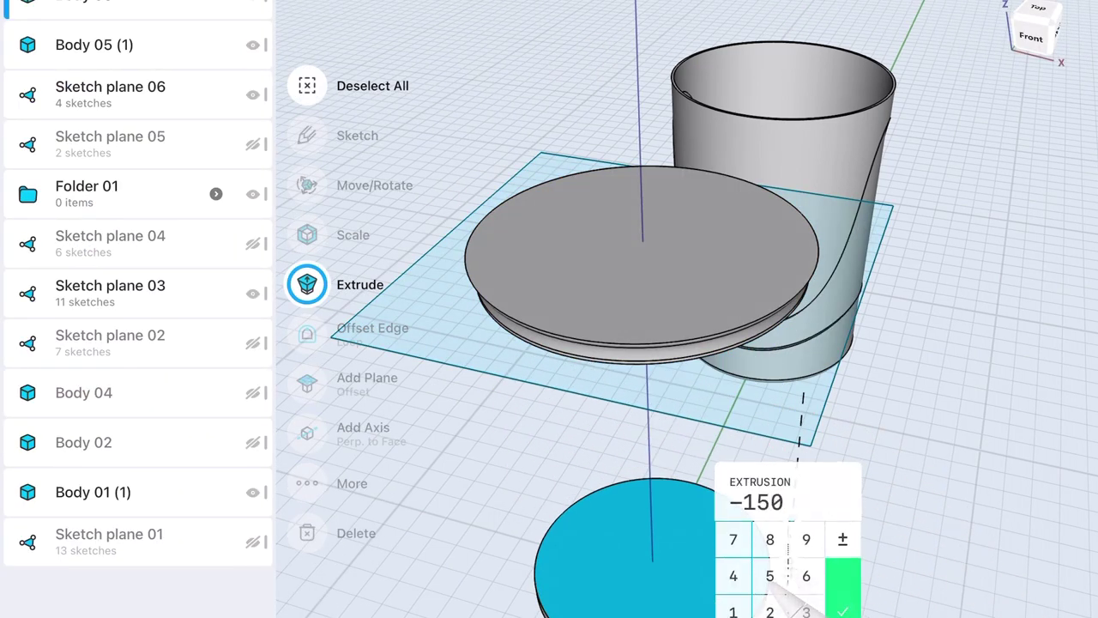
{"action": "left_click", "coordinate": [843, 587]}
{"action": "middle_click_drag", "start_coordinate": [850, 128], "coordinate": [866, 223]}
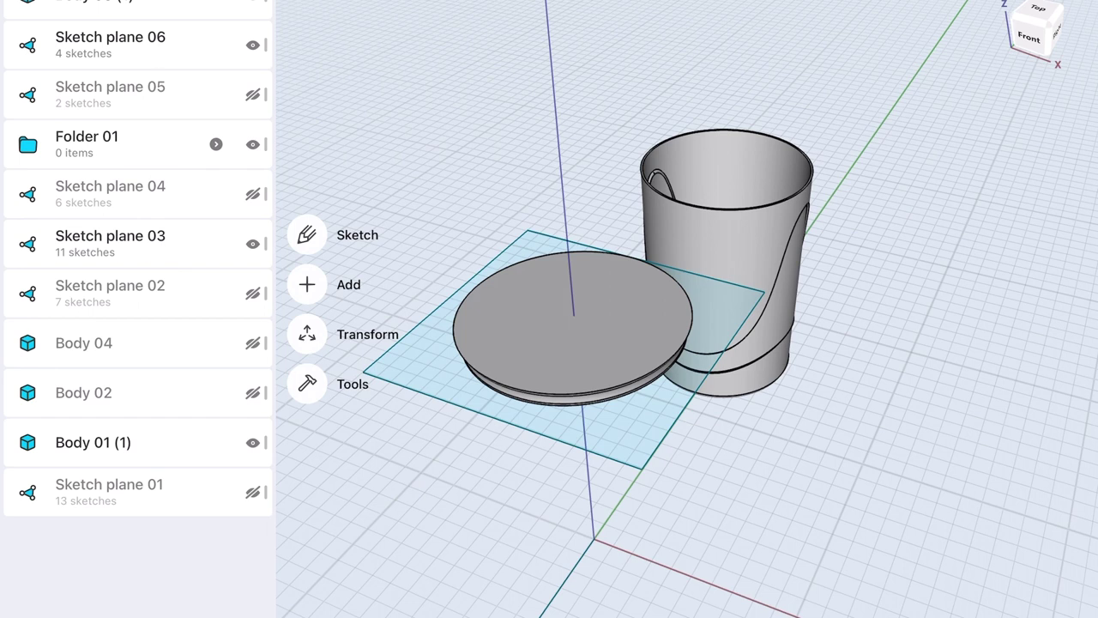
Move the threaded cup underneath the lid disc and hide Sketch plane 06
{"action": "left_click", "coordinate": [760, 232]}
{"action": "left_click_drag", "start_coordinate": [761, 232], "coordinate": [607, 475]}
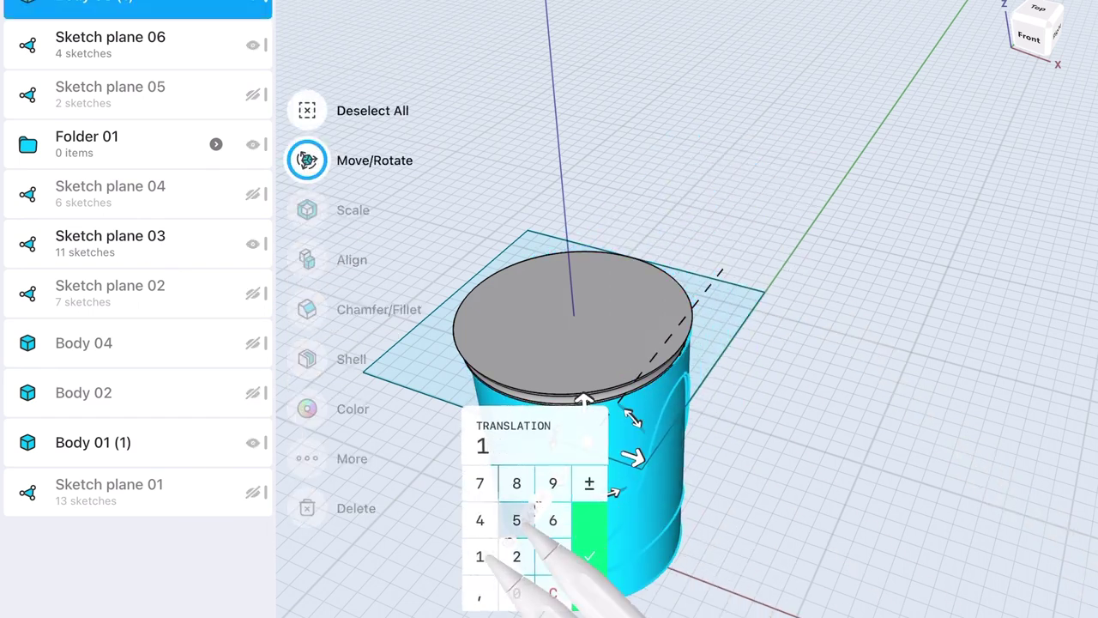
{"action": "left_click", "coordinate": [590, 549]}
{"action": "middle_click_drag", "start_coordinate": [785, 515], "coordinate": [652, 360]}
{"action": "left_click", "coordinate": [252, 45]}
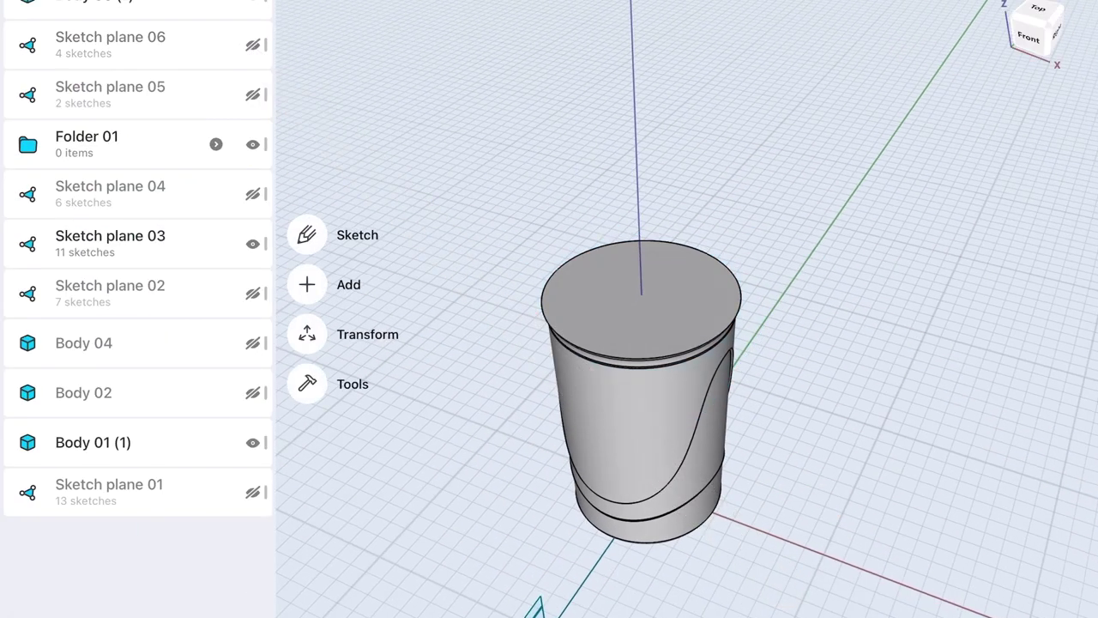
{"action": "scroll", "coordinate": [738, 283], "scroll_direction": "up", "scroll_amount": 3}
{"action": "scroll", "coordinate": [772, 214], "scroll_direction": "up", "scroll_amount": 3}
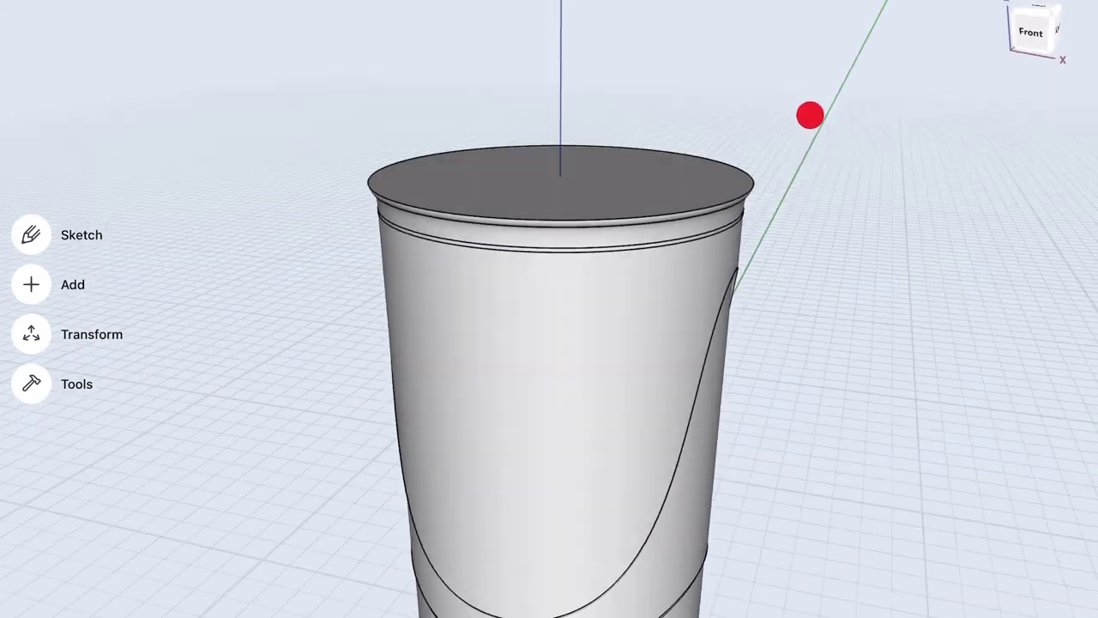
Lift the lid 20 mm above the cup
{"action": "scroll", "coordinate": [804, 157], "scroll_direction": "up", "scroll_amount": 3}
{"action": "scroll", "coordinate": [741, 352], "scroll_direction": "down", "scroll_amount": 3}
{"action": "left_click", "coordinate": [564, 210]}
{"action": "left_click_drag", "start_coordinate": [561, 177], "coordinate": [561, 137]}
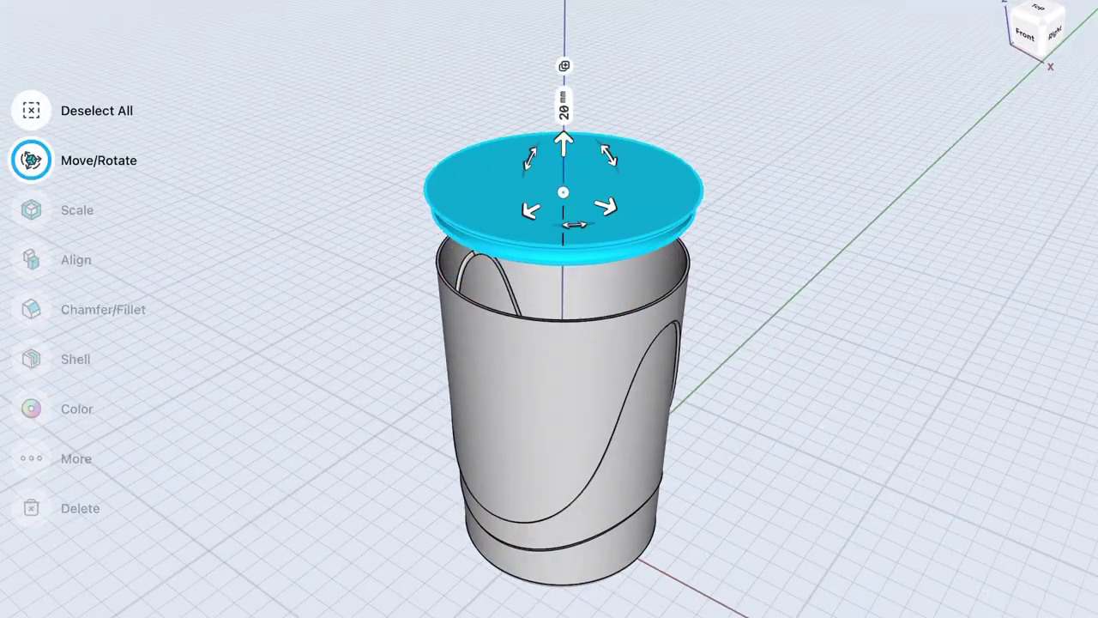
Project the cup rim onto the lid, lower the ring 19 mm, and union it with the cup
{"action": "left_click", "coordinate": [26, 370]}
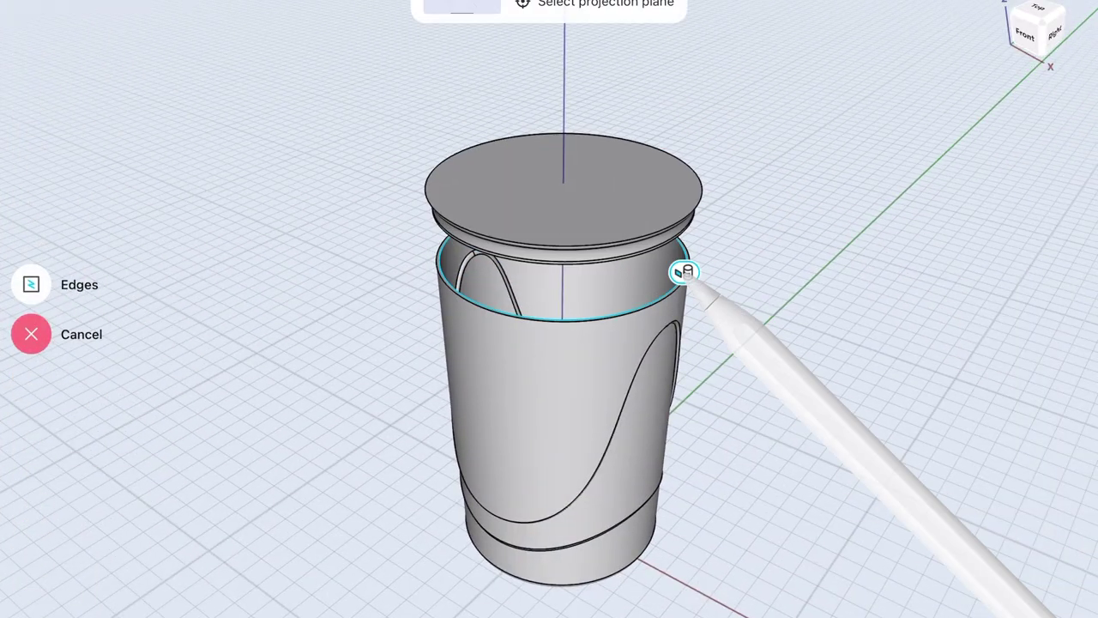
{"action": "left_click", "coordinate": [640, 196]}
{"action": "left_click", "coordinate": [32, 255]}
{"action": "left_click", "coordinate": [625, 184]}
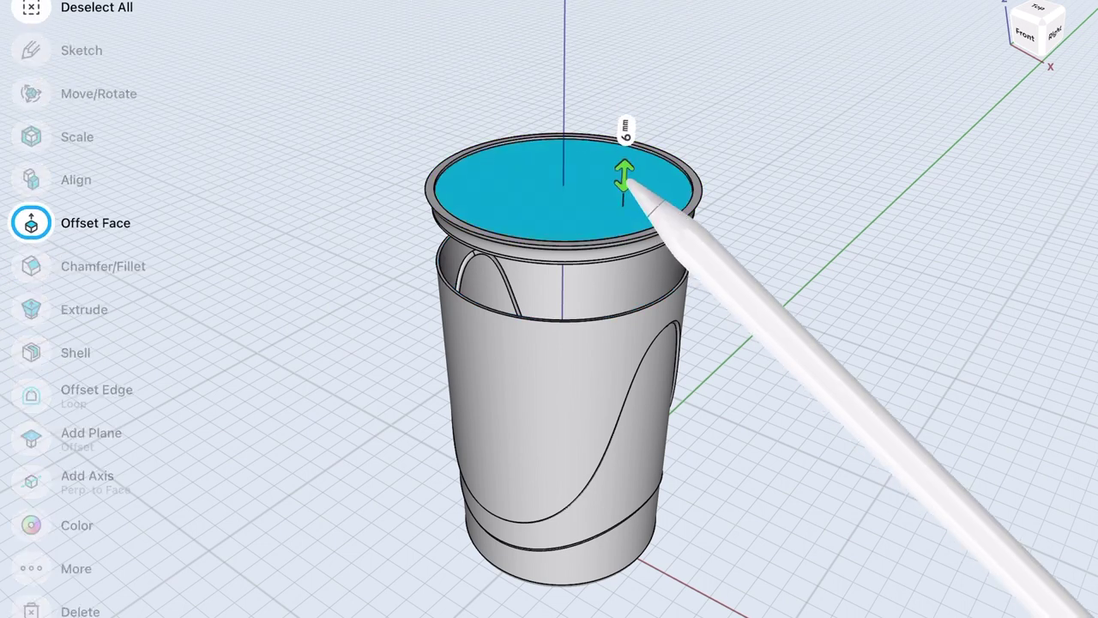
{"action": "left_click", "coordinate": [716, 206]}
{"action": "left_click_drag", "start_coordinate": [561, 141], "coordinate": [565, 195]}
{"action": "left_click", "coordinate": [680, 155]}
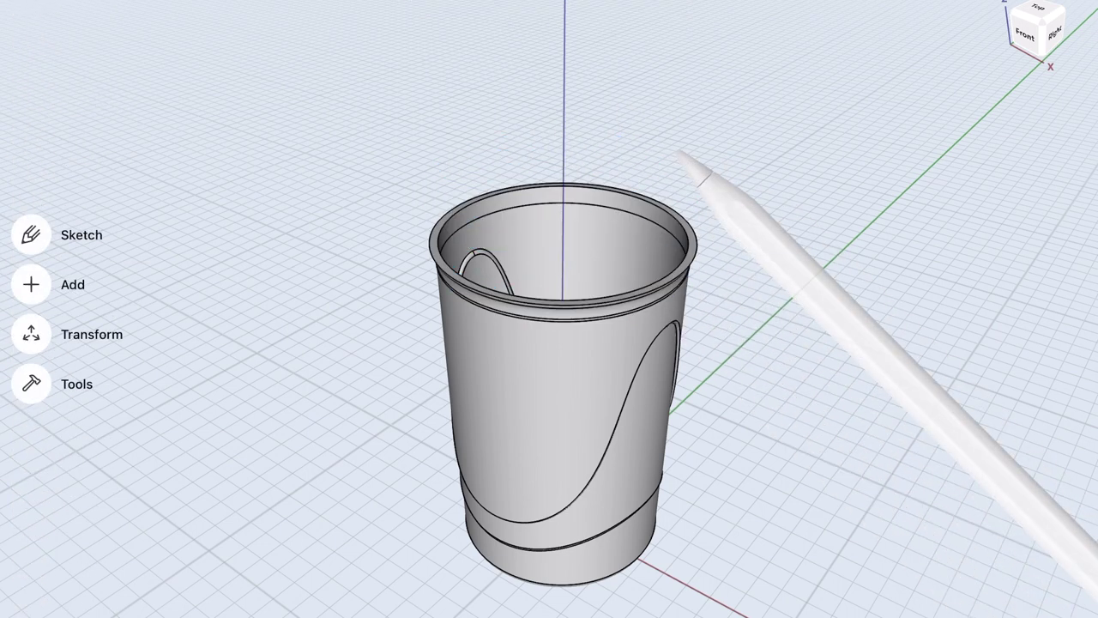
{"action": "left_click", "coordinate": [31, 211]}
{"action": "left_click", "coordinate": [661, 331]}
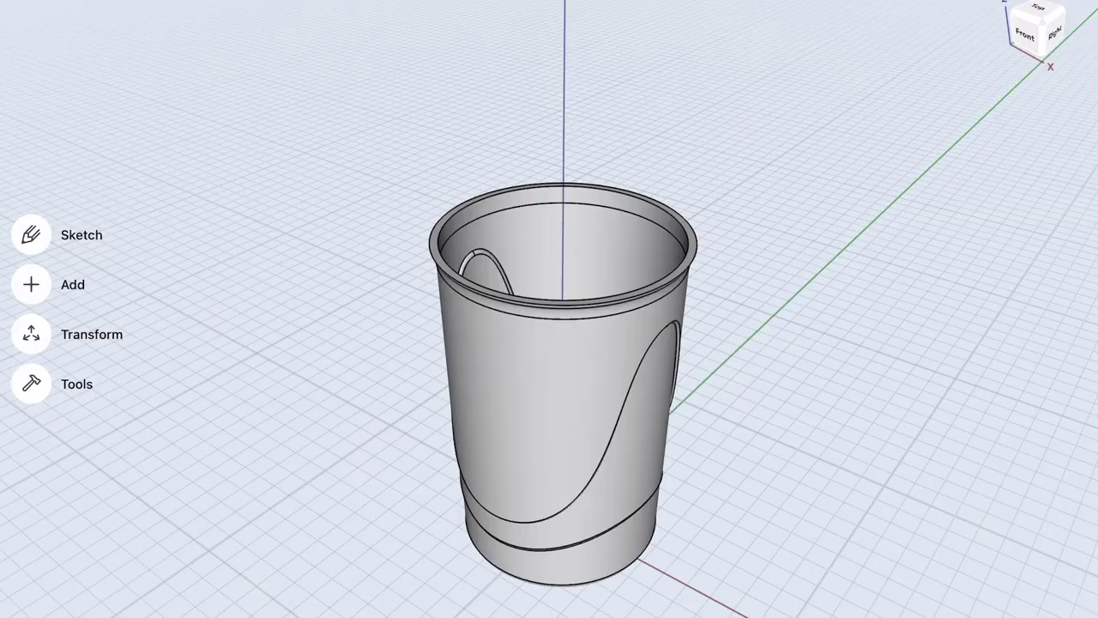
Offset the rim loop 1.2 mm inward and extrude it 2 mm into a raised collar
{"action": "mouse_move", "coordinate": [773, 214]}
{"action": "middle_mouse_down"}
{"action": "mouse_move", "coordinate": [774, 277]}
{"action": "mouse_move", "coordinate": [809, 146]}
{"action": "middle_mouse_up"}
{"action": "left_click", "coordinate": [612, 152]}
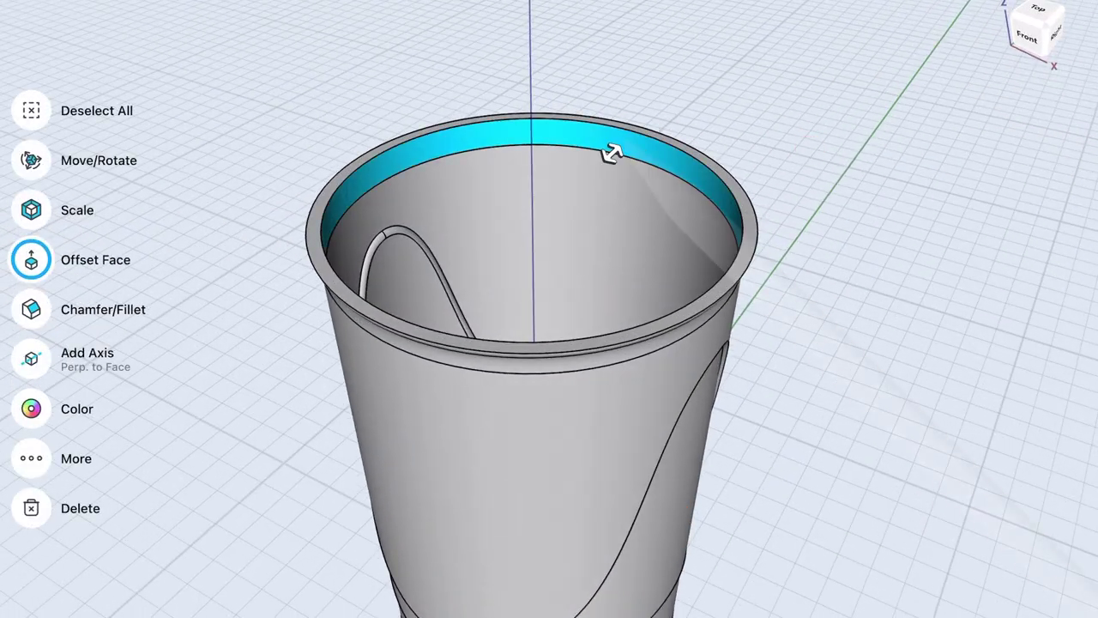
{"action": "left_click", "coordinate": [612, 152]}
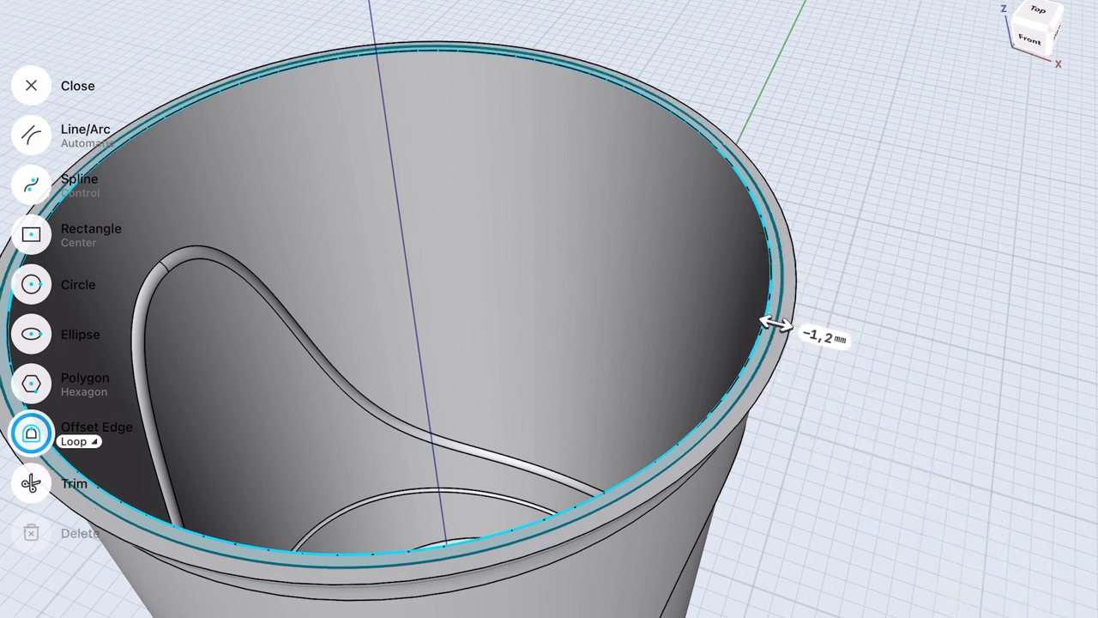
{"action": "scroll", "coordinate": [549, 309], "scroll_direction": "up", "scroll_amount": 3}
{"action": "mouse_move", "coordinate": [298, 210]}
{"action": "left_mouse_down"}
{"action": "mouse_move", "coordinate": [759, 341]}
{"action": "mouse_move", "coordinate": [778, 239]}
{"action": "left_mouse_up"}
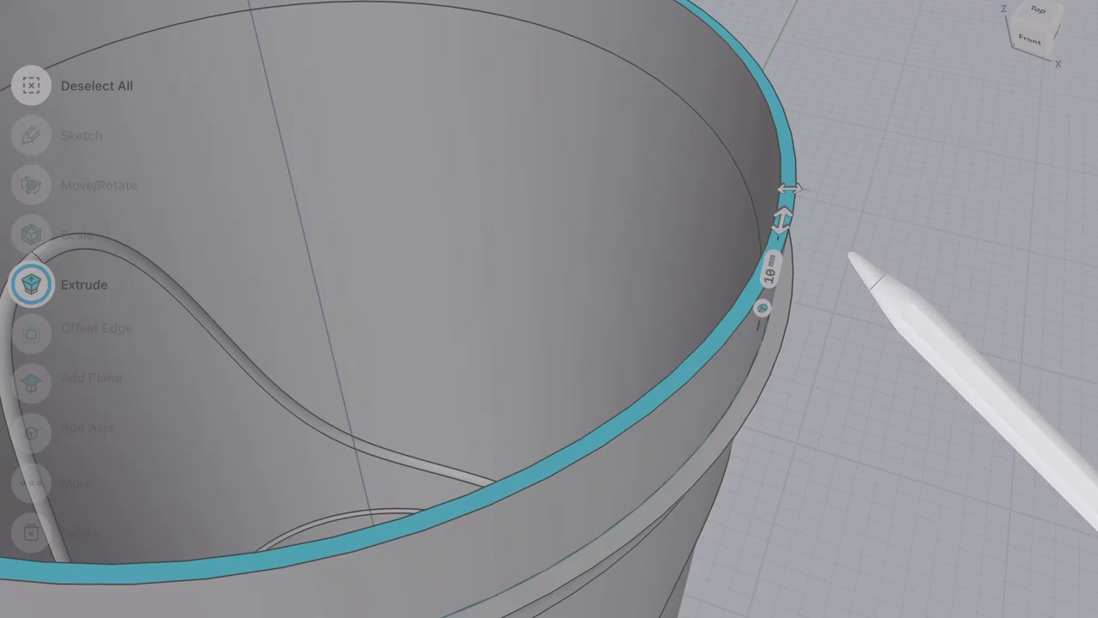
{"action": "left_click", "coordinate": [850, 252]}
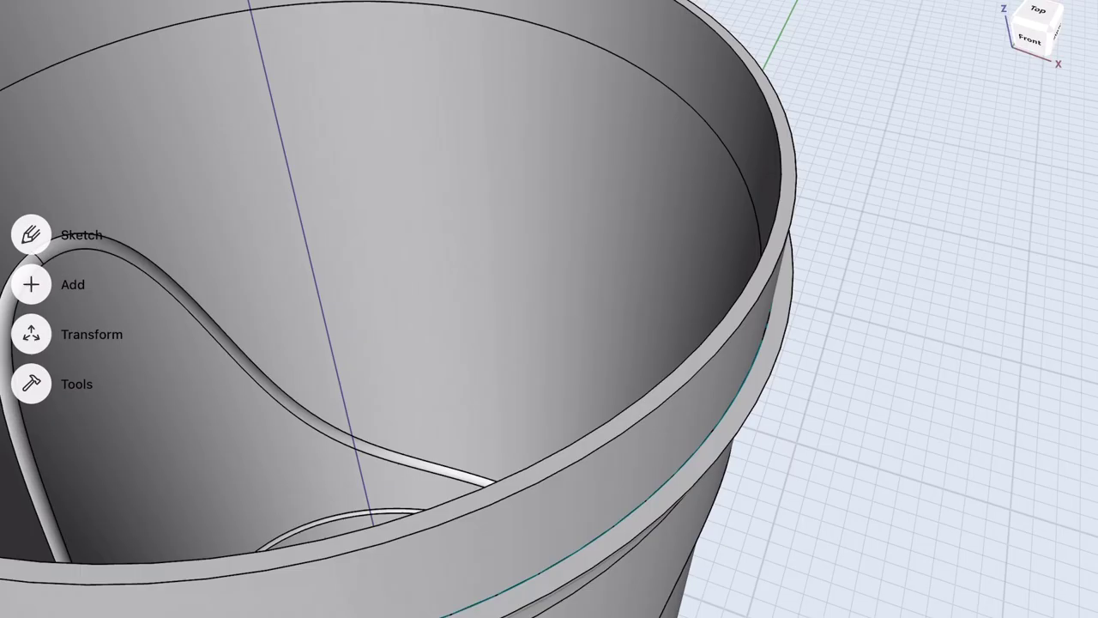
{"action": "scroll", "coordinate": [549, 309], "scroll_direction": "down", "scroll_amount": 5}
{"action": "middle_click_drag", "start_coordinate": [549, 309], "coordinate": [549, 223]}
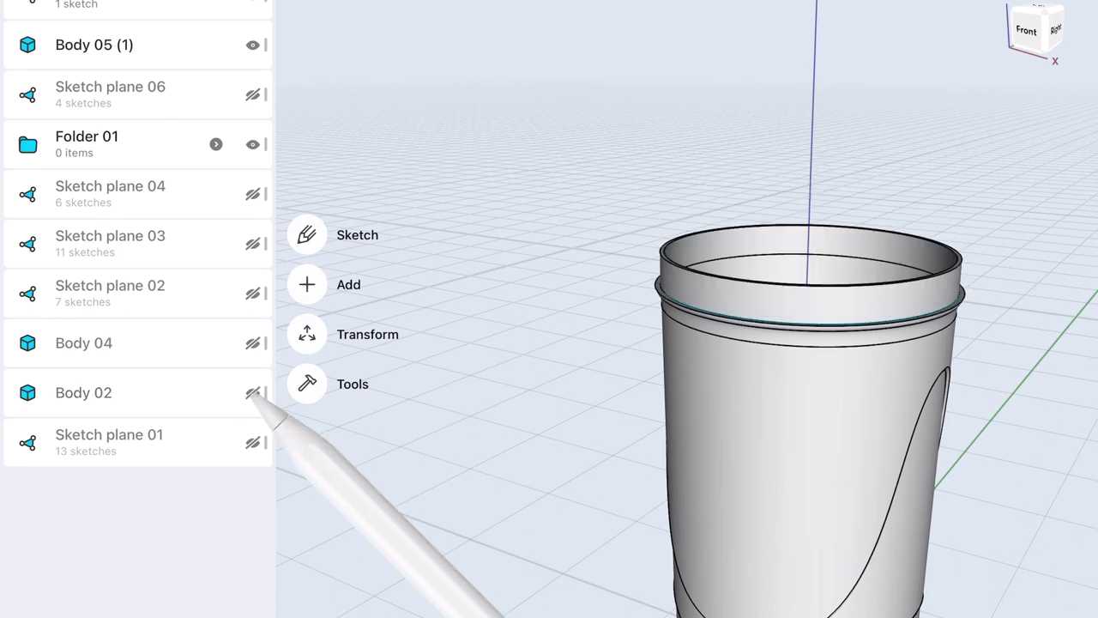
Hide lid Body 02, then check the lid's colour options
{"action": "left_click", "coordinate": [253, 393]}
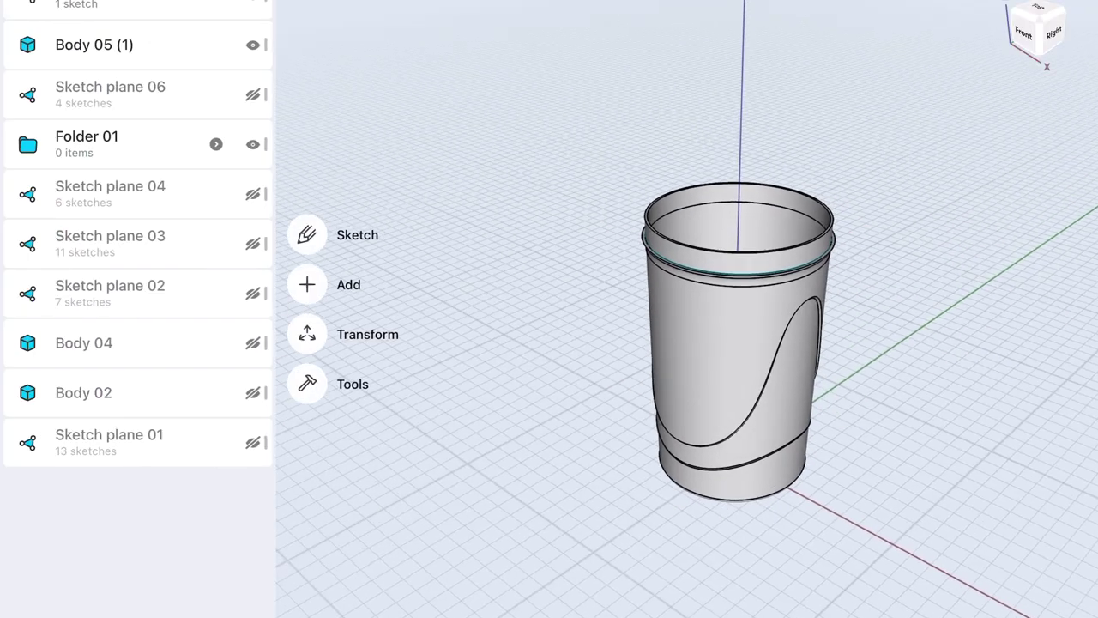
{"action": "scroll", "coordinate": [738, 317], "scroll_direction": "up", "scroll_amount": 3}
{"action": "left_click", "coordinate": [650, 265]}
{"action": "left_click", "coordinate": [307, 406]}
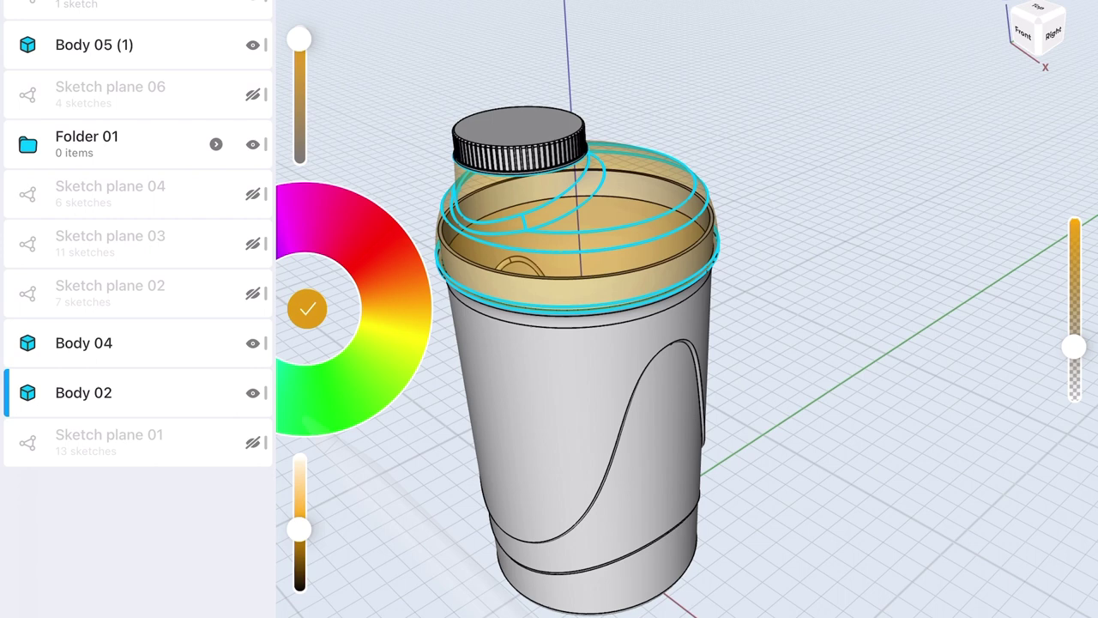
{"action": "scroll", "coordinate": [584, 308], "scroll_direction": "up", "scroll_amount": 3}
{"action": "scroll", "coordinate": [837, 275], "scroll_direction": "up", "scroll_amount": 5}
{"action": "middle_click_drag", "start_coordinate": [880, 112], "coordinate": [878, 140]}
{"action": "scroll", "coordinate": [826, 329], "scroll_direction": "up", "scroll_amount": 3}
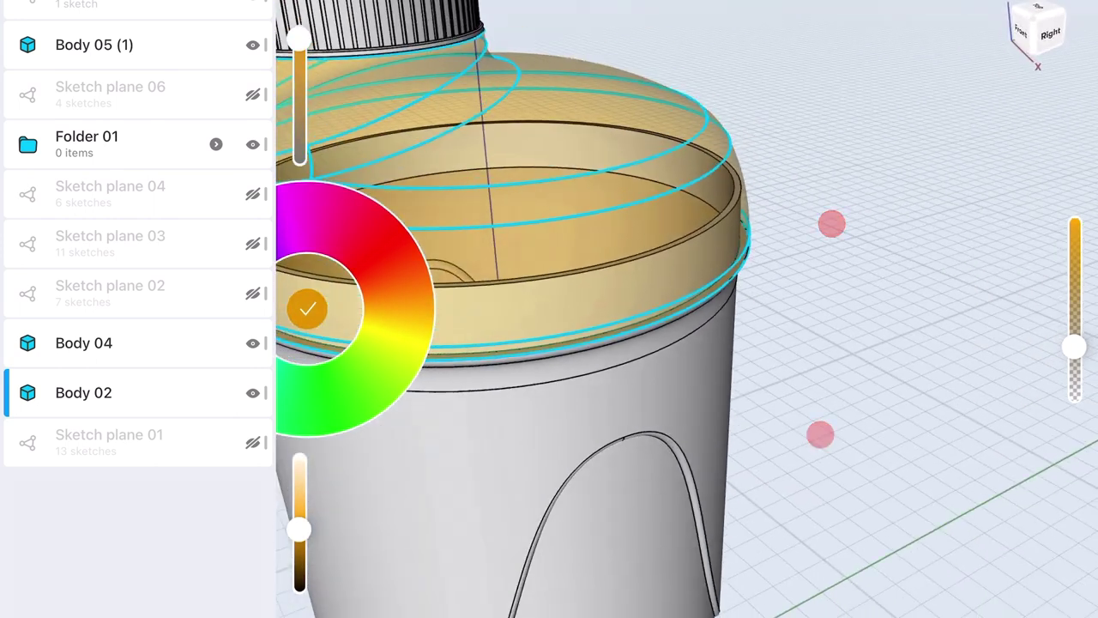
{"action": "left_click", "coordinate": [831, 222]}
Lower the cup's rim face by 1 mm, then confirm the fillet on the lid top
{"action": "left_click", "coordinate": [253, 393]}
{"action": "scroll", "coordinate": [772, 294], "scroll_direction": "up", "scroll_amount": 5}
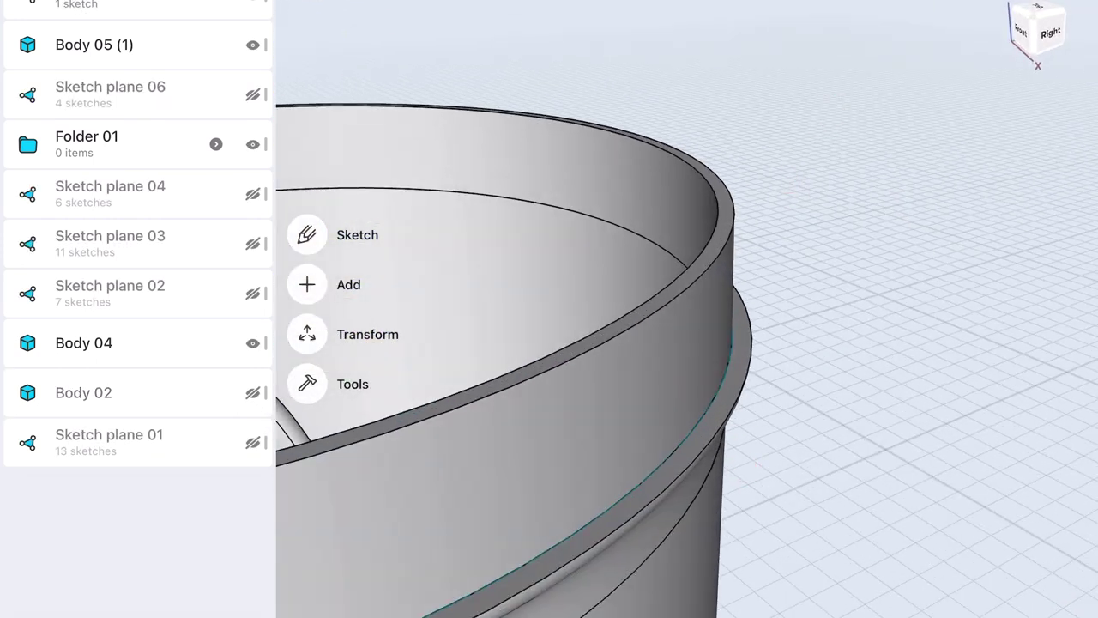
{"action": "left_click_drag", "start_coordinate": [728, 210], "coordinate": [726, 257]}
{"action": "left_click", "coordinate": [254, 393]}
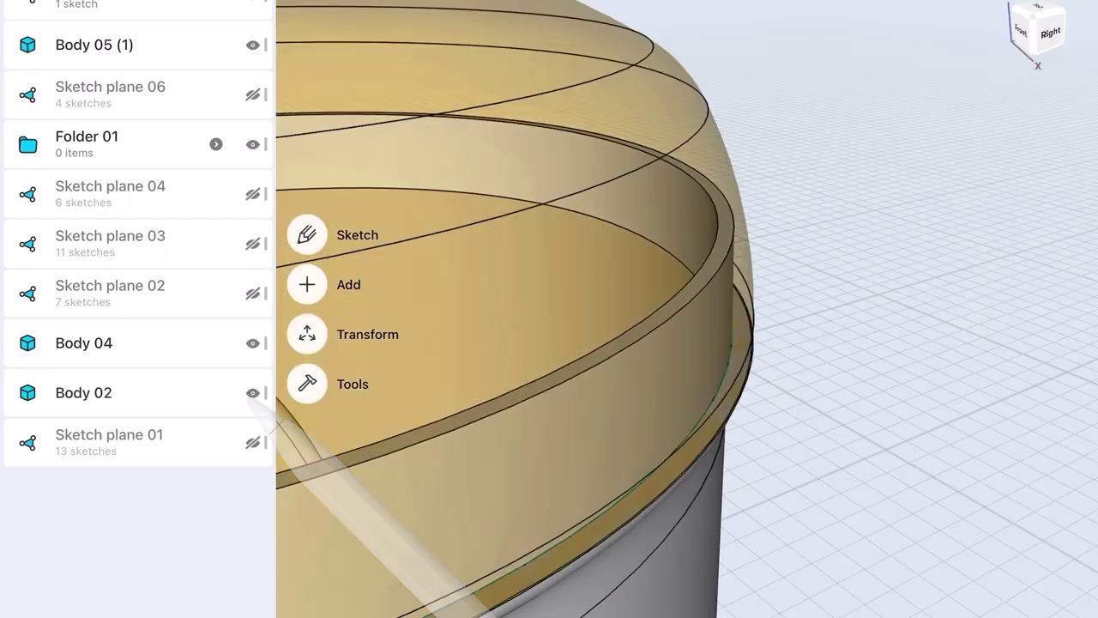
{"action": "middle_click_drag", "start_coordinate": [818, 245], "coordinate": [881, 221]}
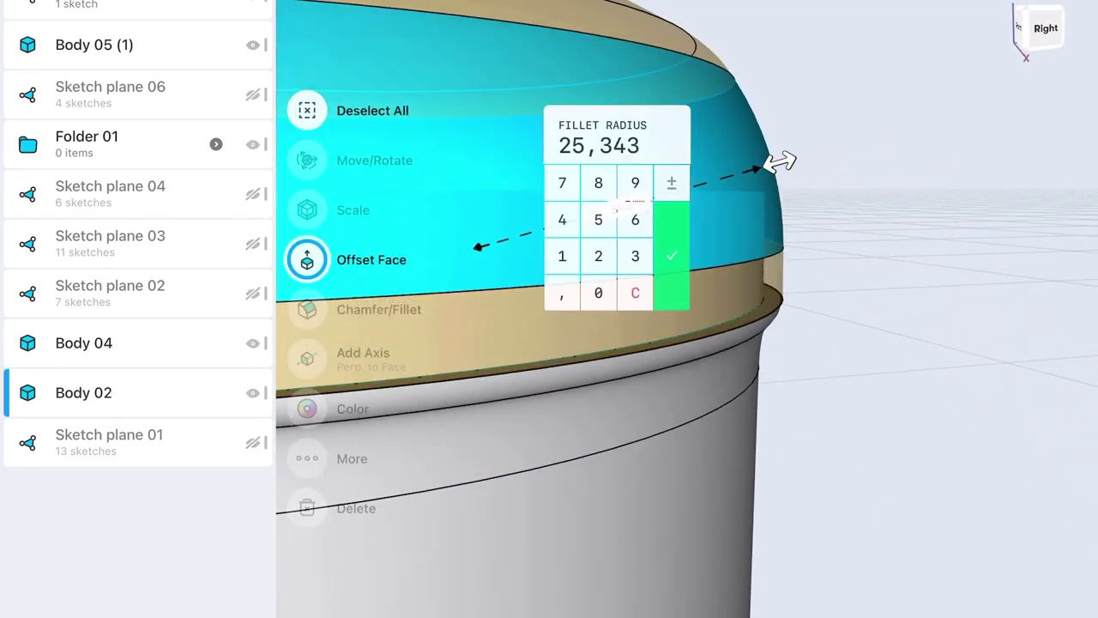
{"action": "left_click", "coordinate": [870, 245]}
Hide the lid again and make Sketch plane 01 visible over the cup rim
{"action": "scroll", "coordinate": [901, 318], "scroll_direction": "down", "scroll_amount": 5}
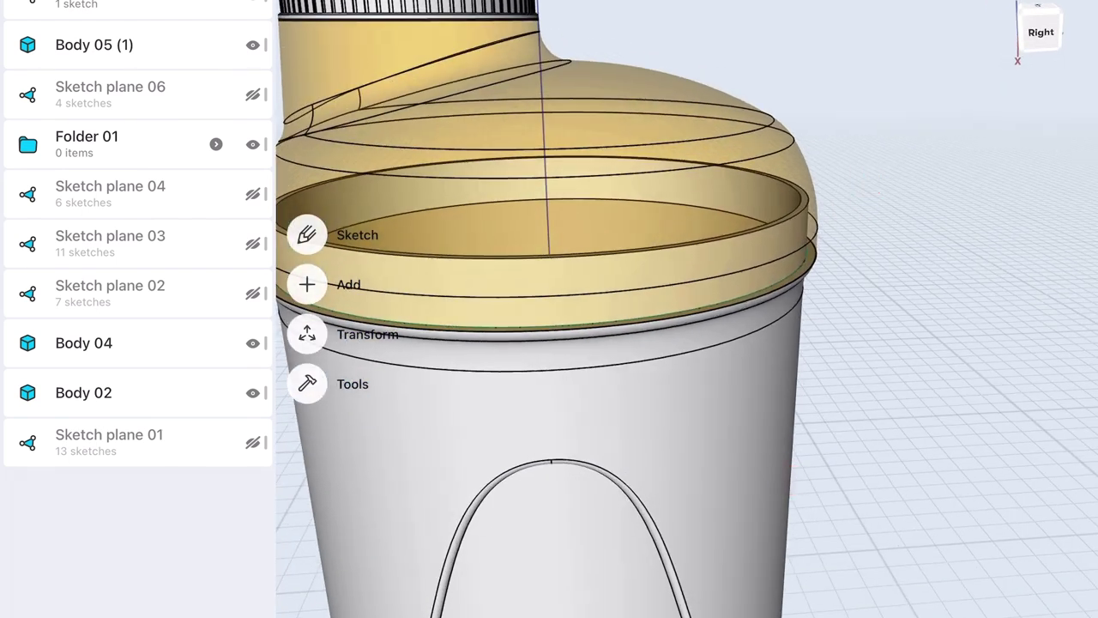
{"action": "left_click", "coordinate": [253, 393]}
{"action": "scroll", "coordinate": [839, 272], "scroll_direction": "down", "scroll_amount": 5}
{"action": "middle_click_drag", "start_coordinate": [838, 272], "coordinate": [852, 275]}
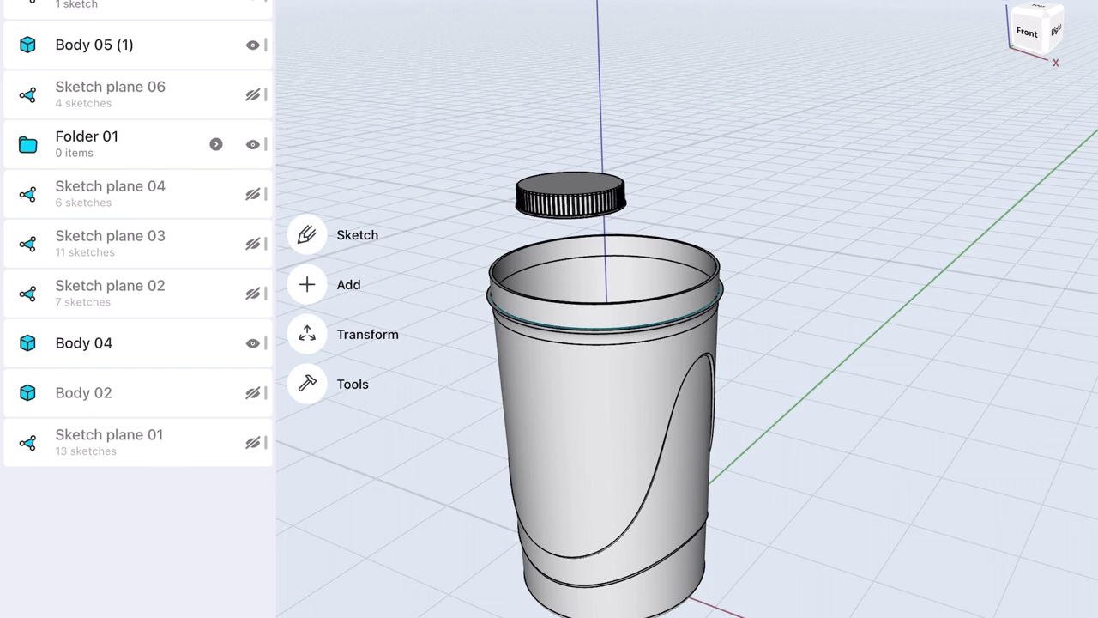
{"action": "middle_click_drag", "start_coordinate": [806, 377], "coordinate": [760, 452]}
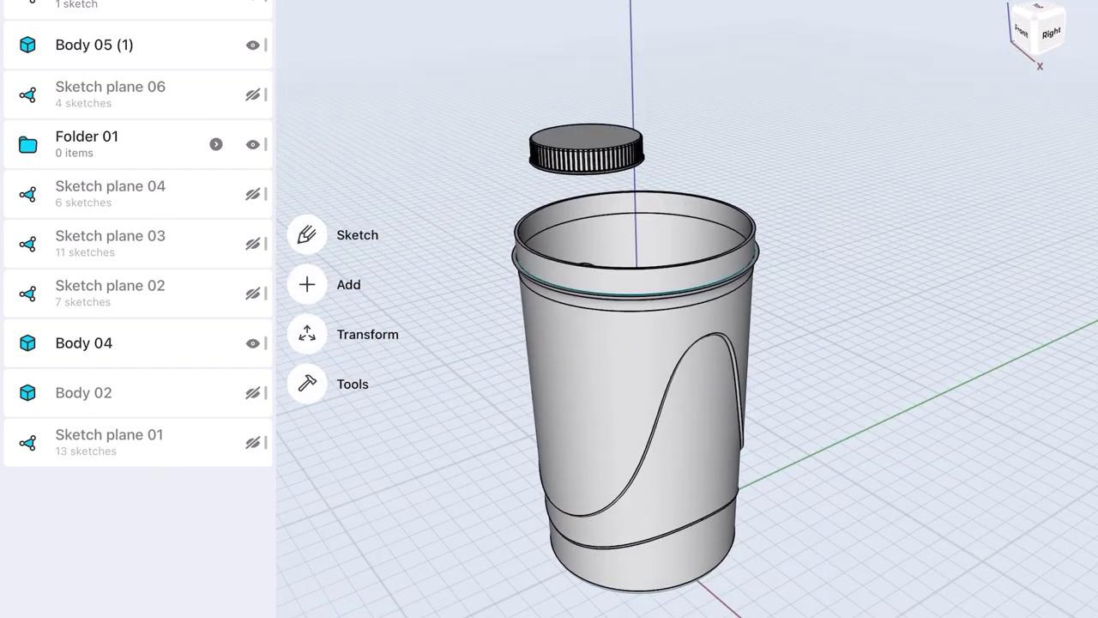
{"action": "left_click", "coordinate": [270, 438]}
{"action": "middle_click_drag", "start_coordinate": [867, 283], "coordinate": [854, 269]}
Sketch a 0,55 mm half-circle profile at the rim on Sketch plane 01
{"action": "scroll", "coordinate": [806, 301], "scroll_direction": "up", "scroll_amount": 5}
{"action": "left_click", "coordinate": [307, 384]}
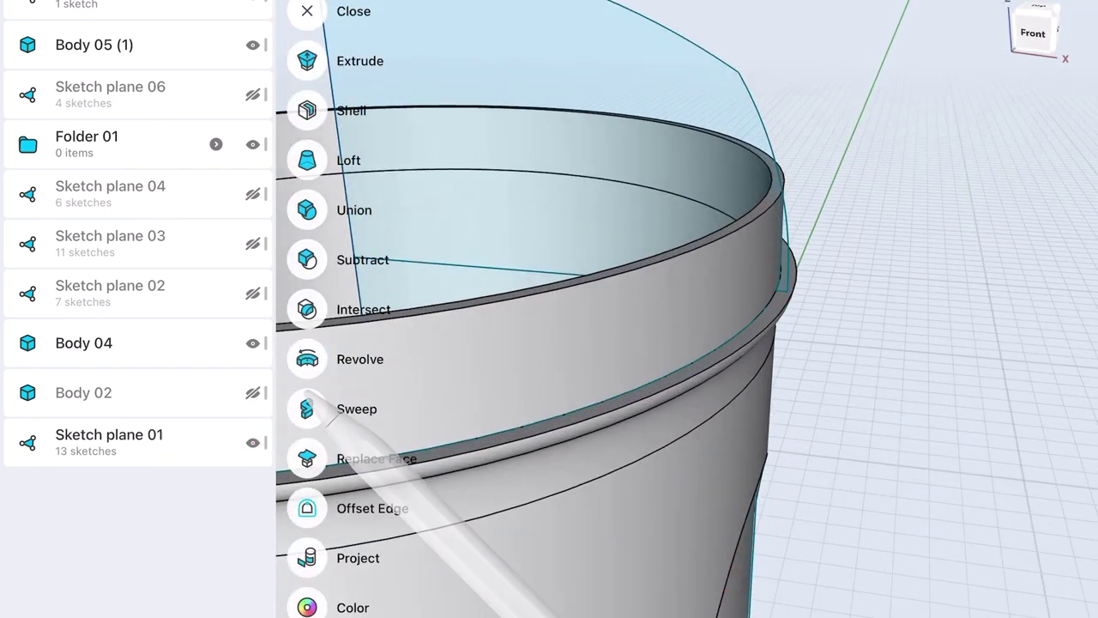
{"action": "left_click", "coordinate": [306, 559]}
{"action": "left_click", "coordinate": [752, 220]}
{"action": "left_click", "coordinate": [307, 257]}
{"action": "scroll", "coordinate": [768, 369], "scroll_direction": "up", "scroll_amount": 5}
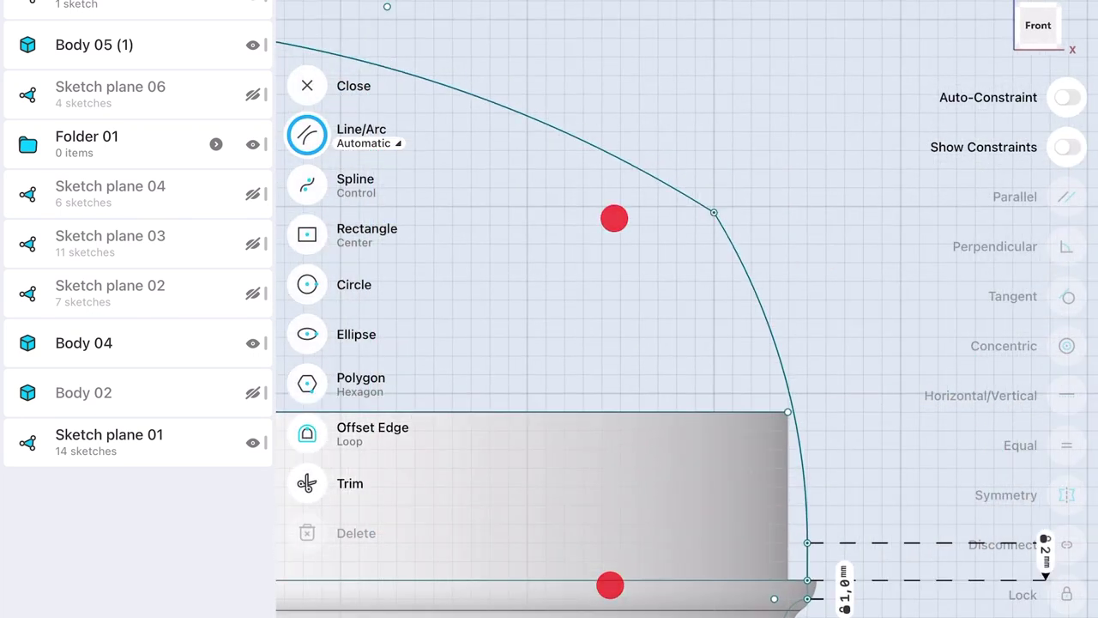
{"action": "scroll", "coordinate": [768, 369], "scroll_direction": "up", "scroll_amount": 3}
{"action": "left_click_drag", "start_coordinate": [693, 267], "coordinate": [693, 331]}
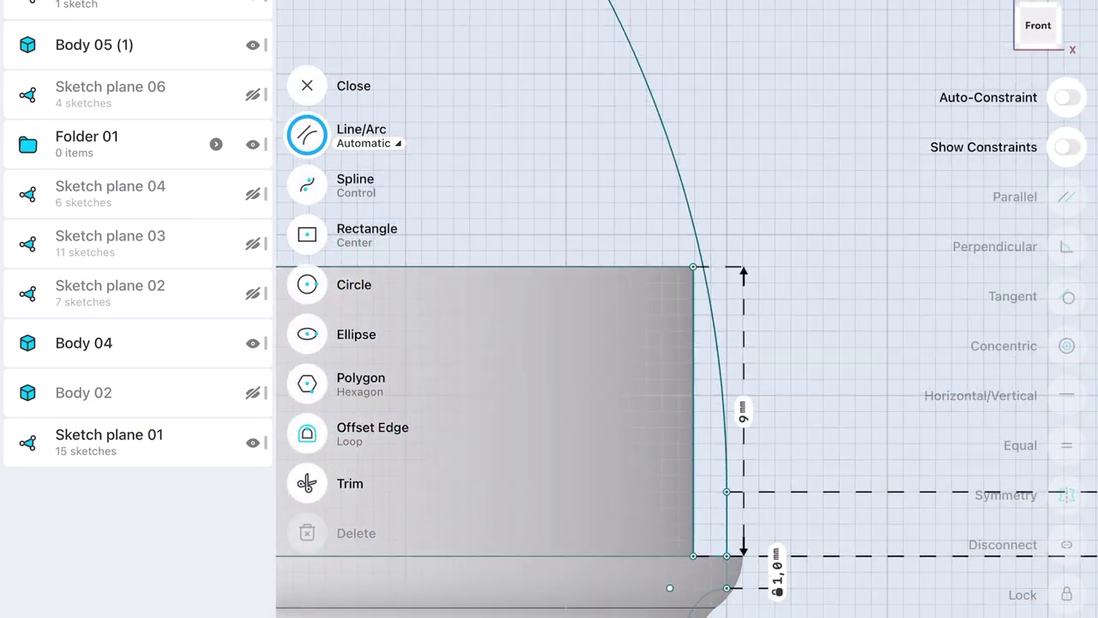
{"action": "scroll", "coordinate": [783, 336], "scroll_direction": "up", "scroll_amount": 3}
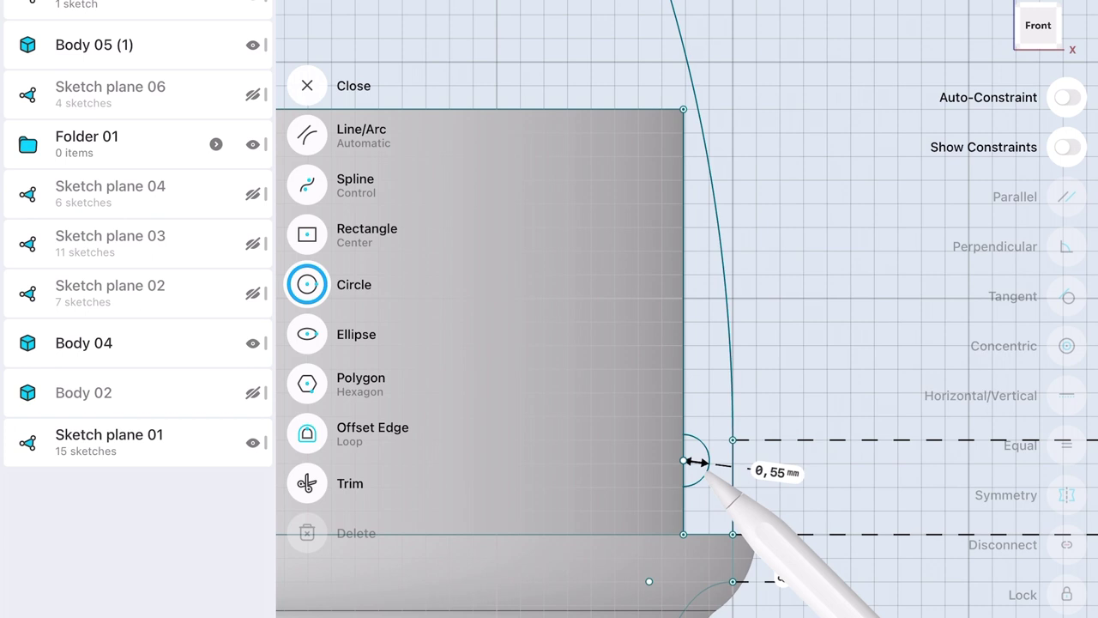
{"action": "left_click", "coordinate": [778, 460]}
{"action": "type", "text": "0,55"}
{"action": "key", "text": "Return"}
{"action": "left_click", "coordinate": [307, 86]}
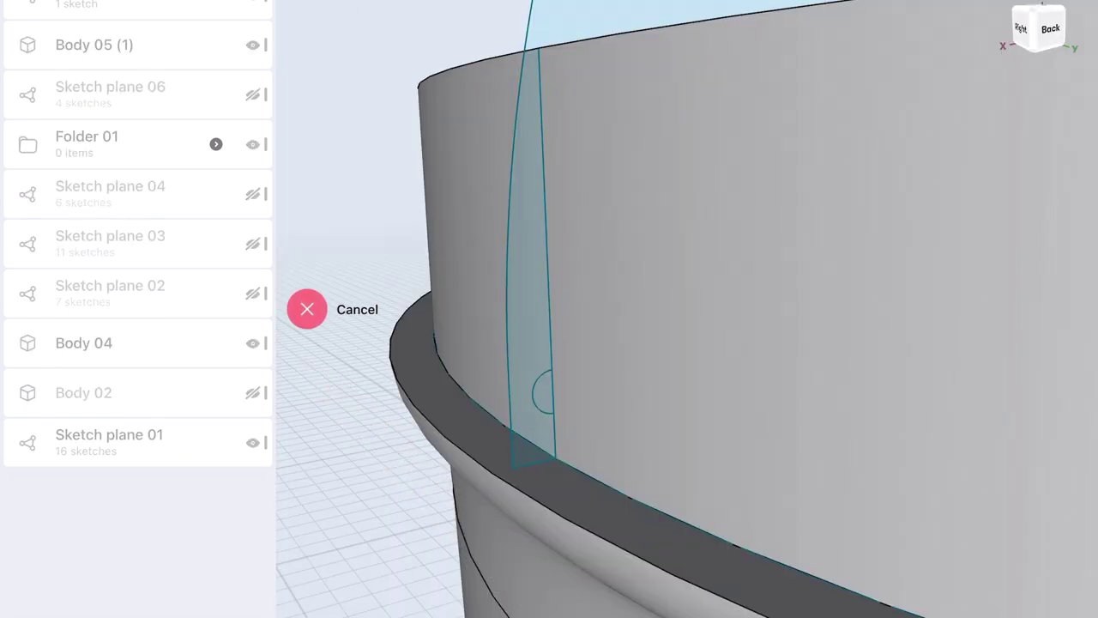
Revolve the small profile 270° around the cup
{"action": "left_click", "coordinate": [551, 391]}
{"action": "middle_click_drag", "start_coordinate": [478, 421], "coordinate": [663, 384]}
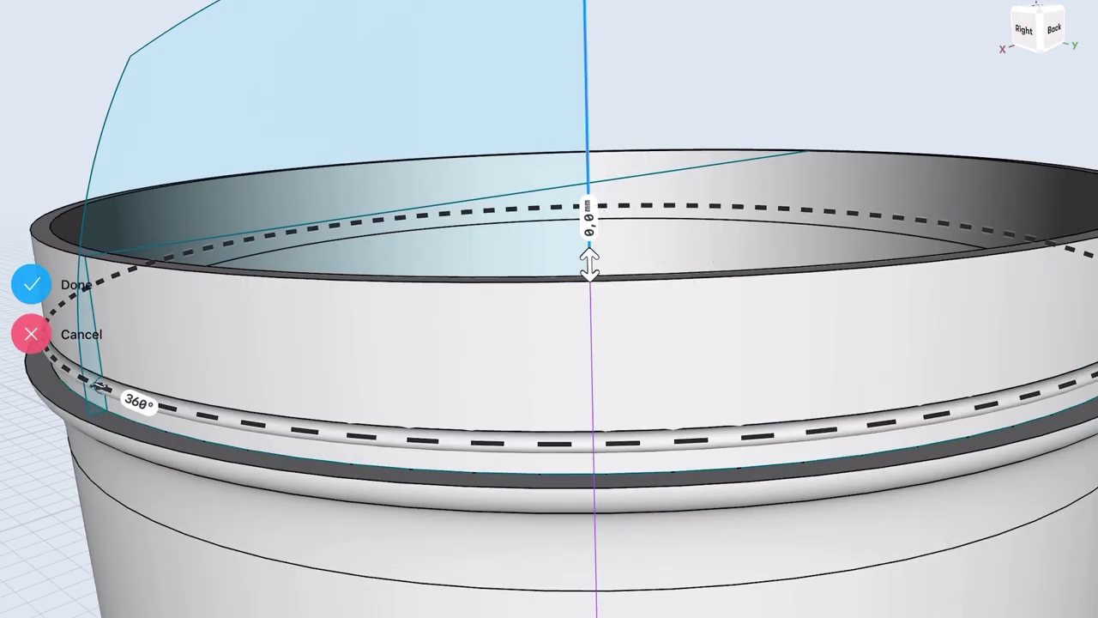
{"action": "left_click", "coordinate": [590, 242]}
{"action": "left_click", "coordinate": [643, 265]}
{"action": "middle_click_drag", "start_coordinate": [669, 360], "coordinate": [678, 326]}
{"action": "left_click", "coordinate": [321, 443]}
{"action": "type", "text": "270"}
{"action": "left_click", "coordinate": [375, 404]}
Offset the thread ring's face outward by 0,6 mm
{"action": "left_click", "coordinate": [1024, 31]}
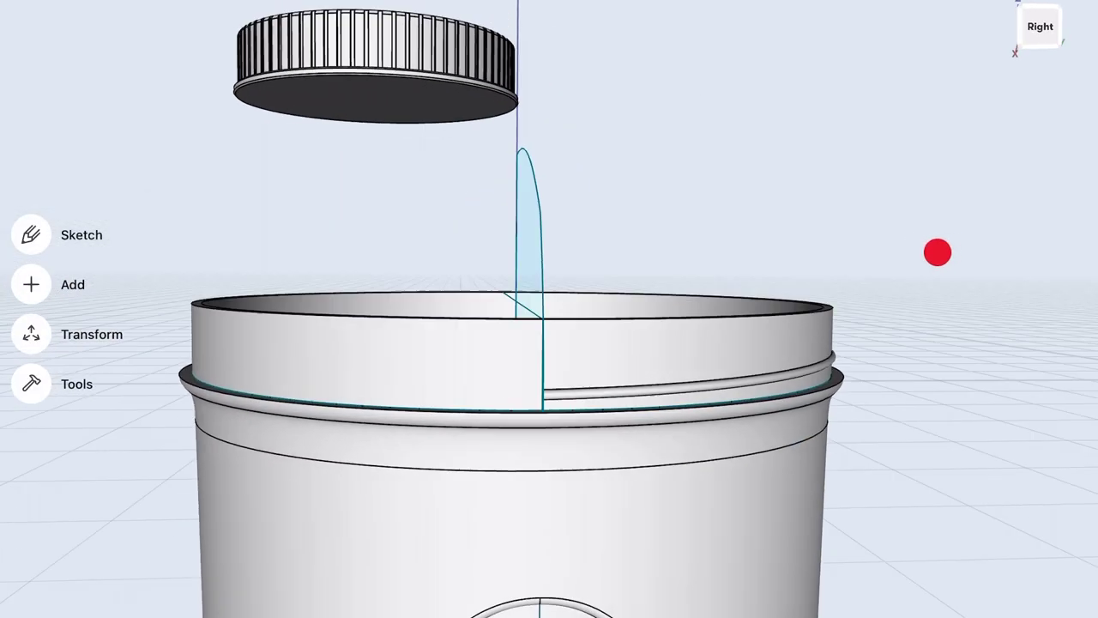
{"action": "scroll", "coordinate": [868, 245], "scroll_direction": "up", "scroll_amount": 3}
{"action": "left_click", "coordinate": [804, 309]}
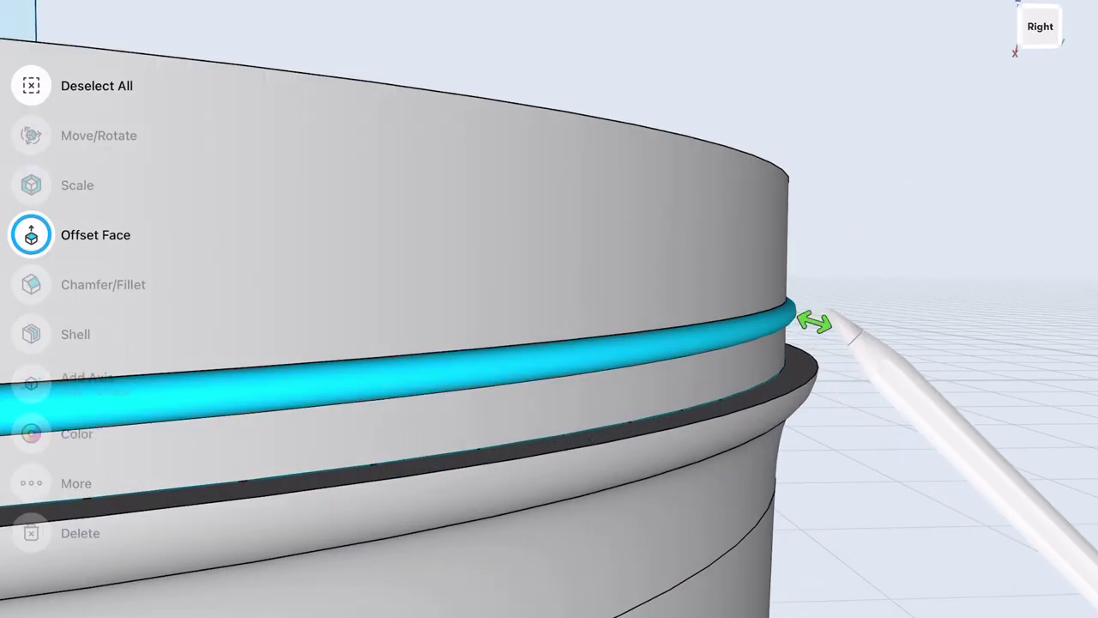
{"action": "left_click_drag", "start_coordinate": [809, 319], "coordinate": [837, 330]}
{"action": "left_click", "coordinate": [846, 338]}
{"action": "type", "text": "0,6"}
{"action": "left_click", "coordinate": [933, 389]}
{"action": "scroll", "coordinate": [549, 344], "scroll_direction": "down", "scroll_amount": 5}
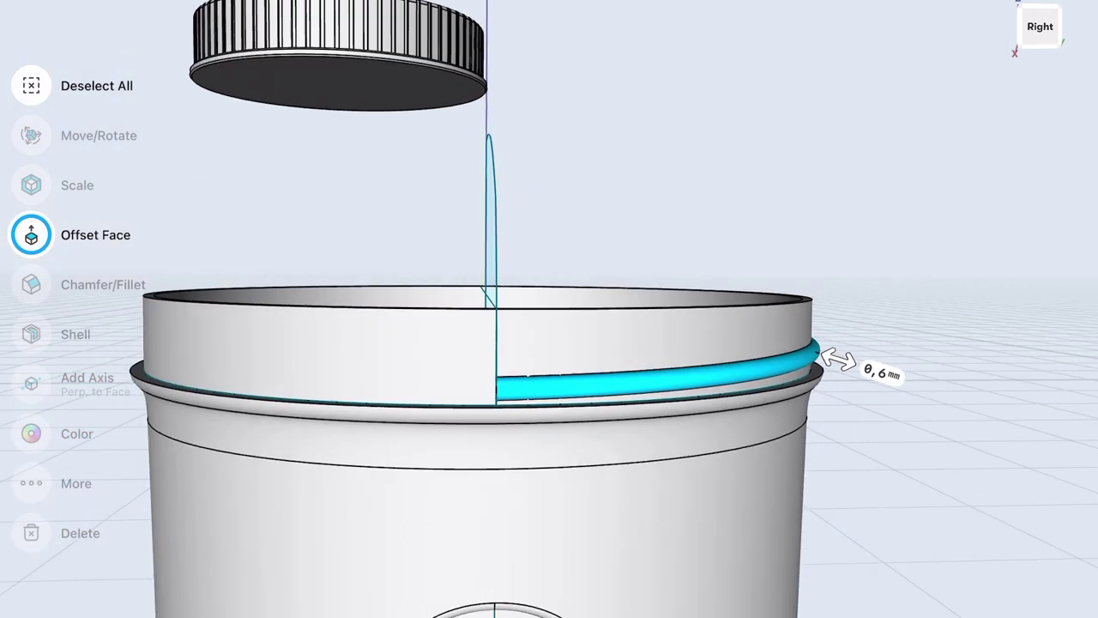
Make the cup body translucent yellow
{"action": "left_click_drag", "start_coordinate": [875, 414], "coordinate": [652, 258]}
{"action": "left_click", "coordinate": [490, 245]}
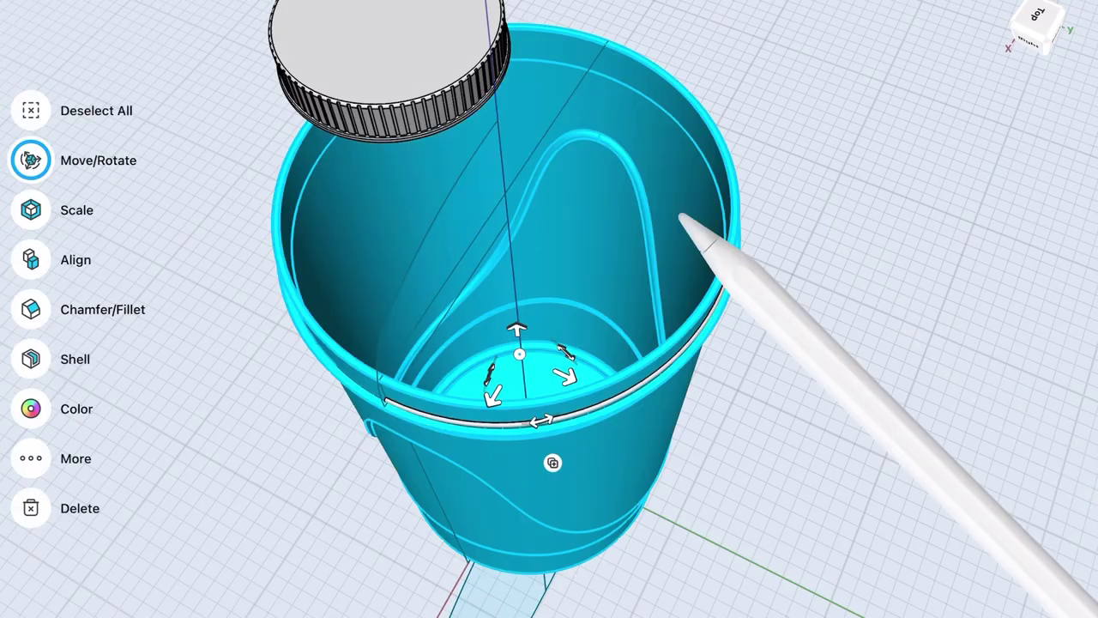
{"action": "left_click", "coordinate": [29, 407]}
{"action": "left_click", "coordinate": [34, 296]}
Rotate the thread ring 180° around the cup's axis
{"action": "middle_click_drag", "start_coordinate": [772, 429], "coordinate": [816, 196]}
{"action": "left_click", "coordinate": [706, 241]}
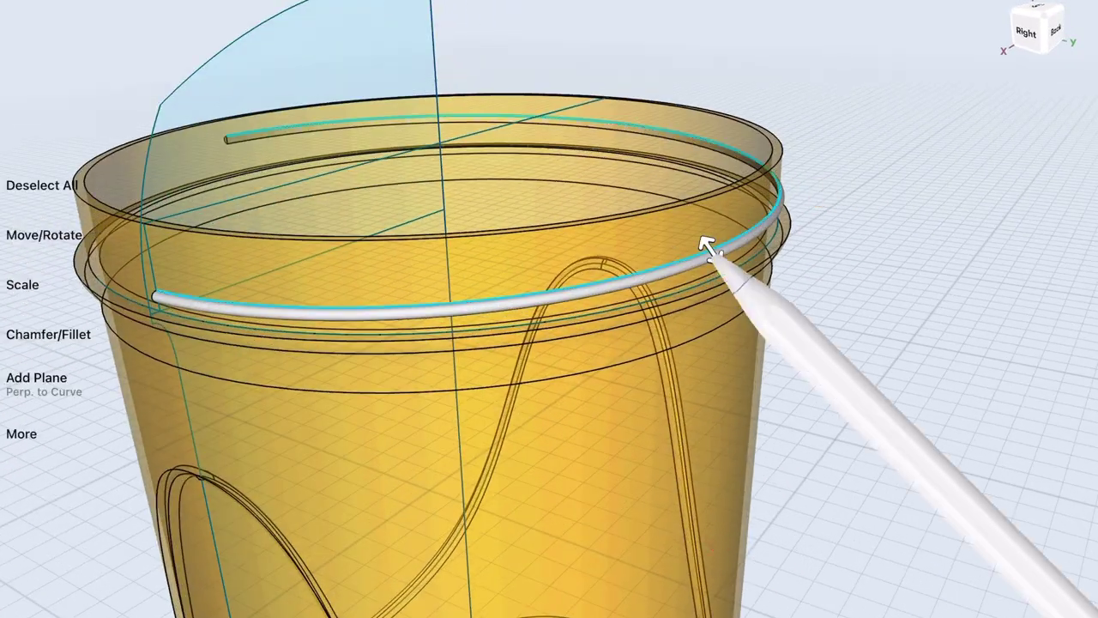
{"action": "scroll", "coordinate": [755, 327], "scroll_direction": "down", "scroll_amount": 2}
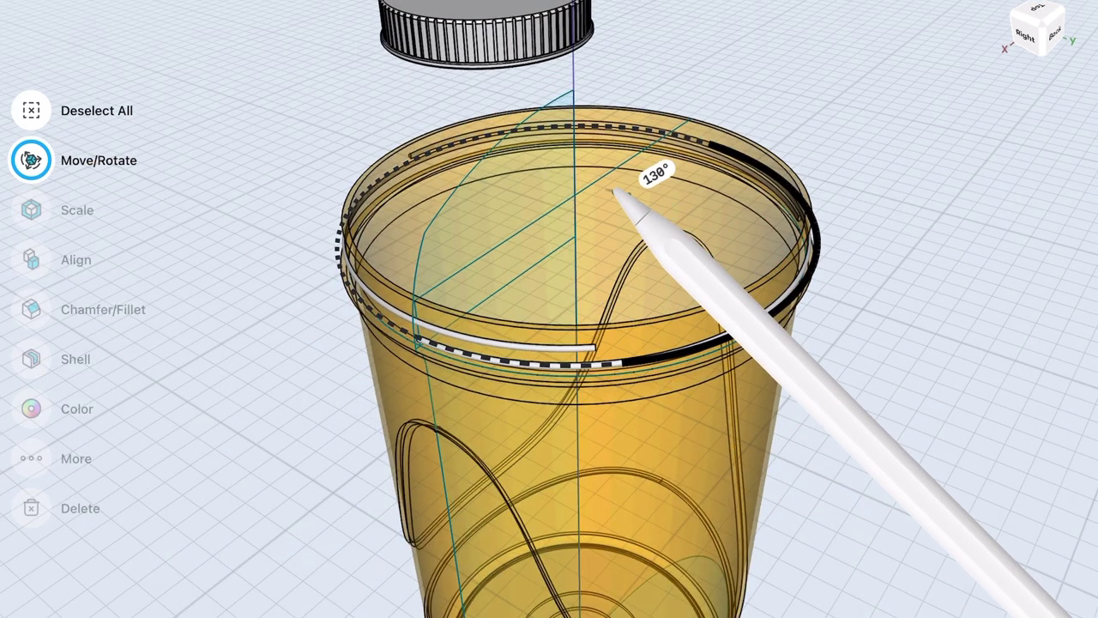
{"action": "left_click_drag", "start_coordinate": [641, 194], "coordinate": [570, 211]}
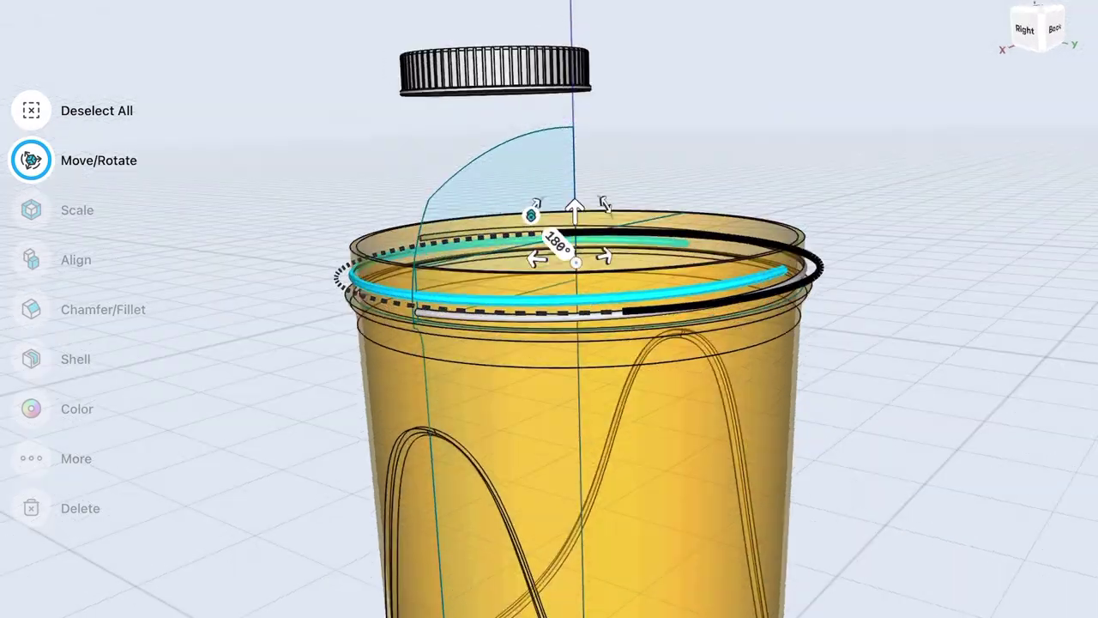
{"action": "middle_click_drag", "start_coordinate": [841, 299], "coordinate": [817, 302]}
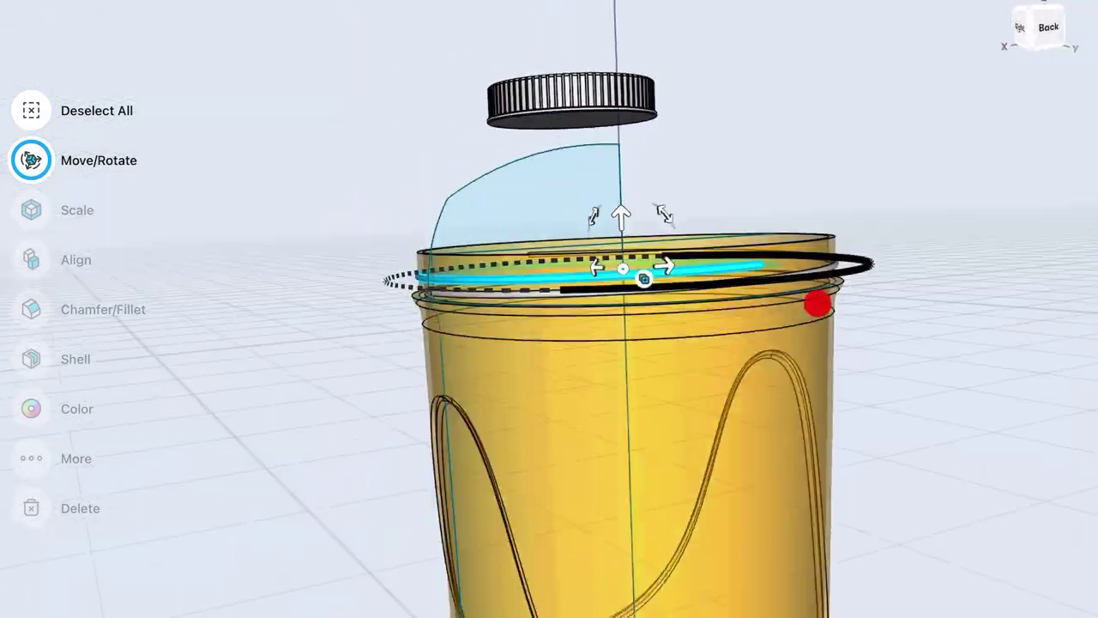
{"action": "left_click", "coordinate": [863, 108]}
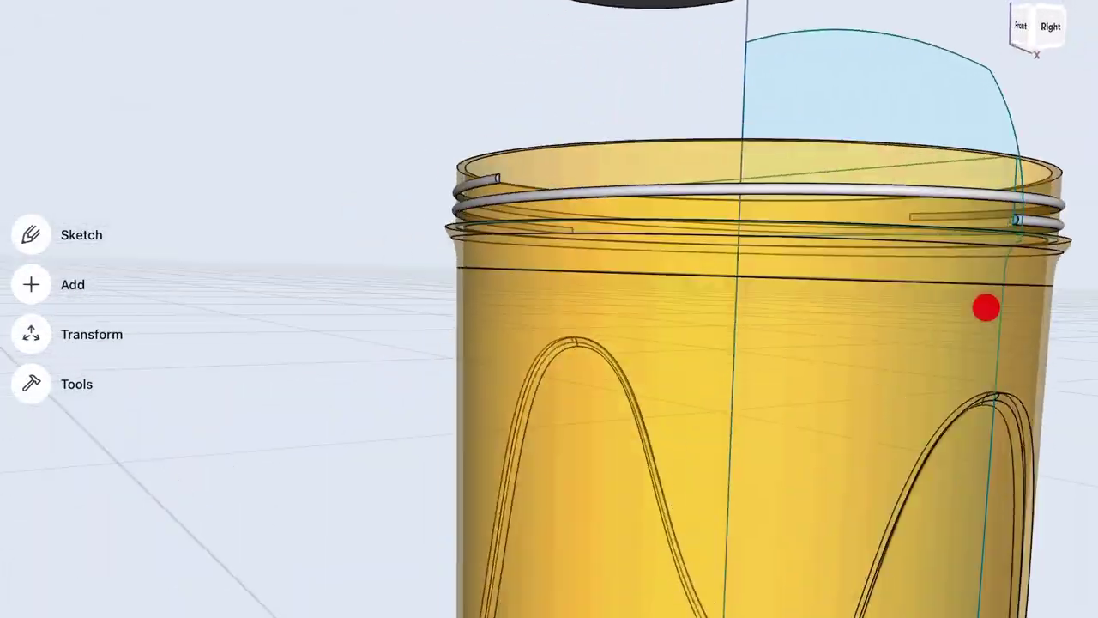
Select the jar parts and place a copy of the jar to the right
{"action": "mouse_move", "coordinate": [986, 306]}
{"action": "middle_mouse_down"}
{"action": "mouse_move", "coordinate": [860, 341]}
{"action": "mouse_move", "coordinate": [798, 184]}
{"action": "middle_mouse_up"}
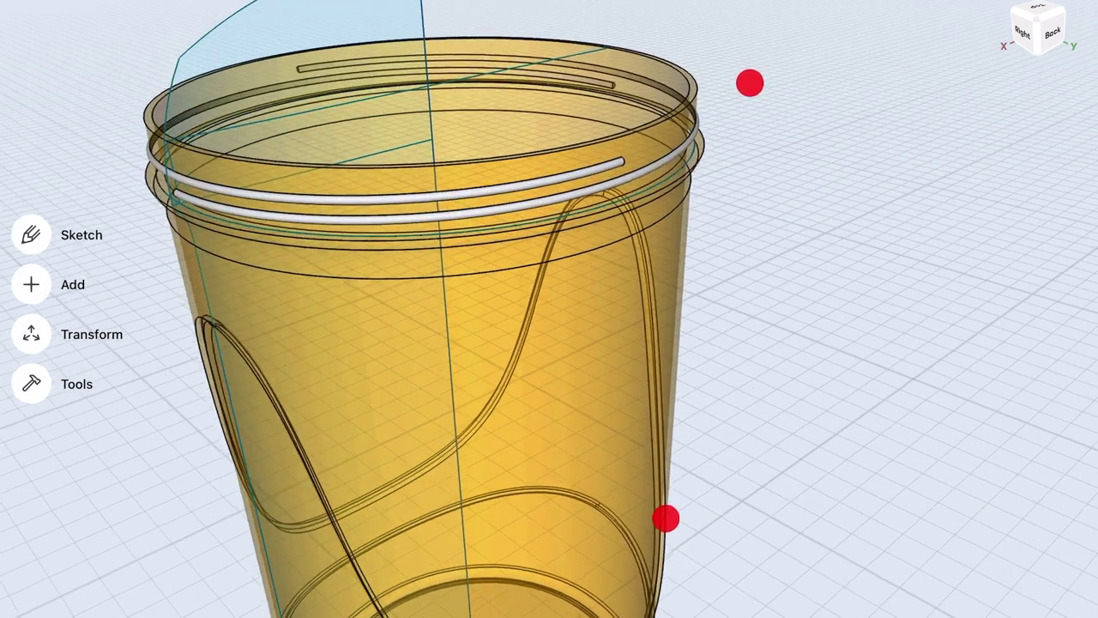
{"action": "middle_click_drag", "start_coordinate": [707, 299], "coordinate": [700, 292]}
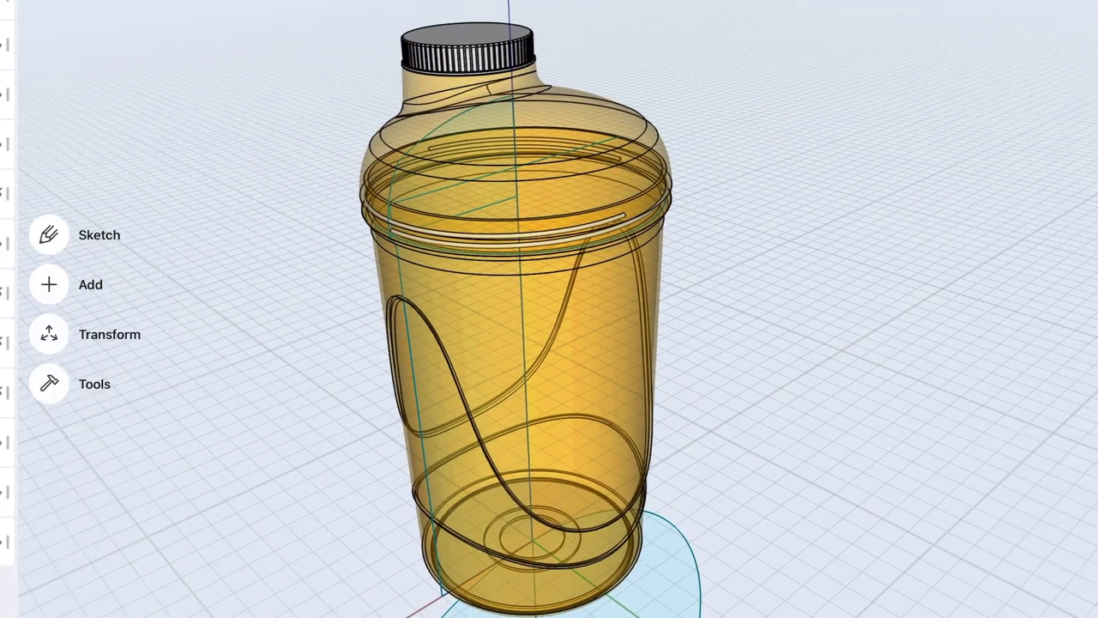
{"action": "mouse_move", "coordinate": [780, 237]}
{"action": "middle_mouse_down"}
{"action": "mouse_move", "coordinate": [691, 249]}
{"action": "mouse_move", "coordinate": [701, 199]}
{"action": "middle_mouse_up"}
{"action": "left_click", "coordinate": [527, 367]}
{"action": "left_click", "coordinate": [527, 367]}
{"action": "left_click", "coordinate": [523, 253]}
{"action": "left_click", "coordinate": [404, 403]}
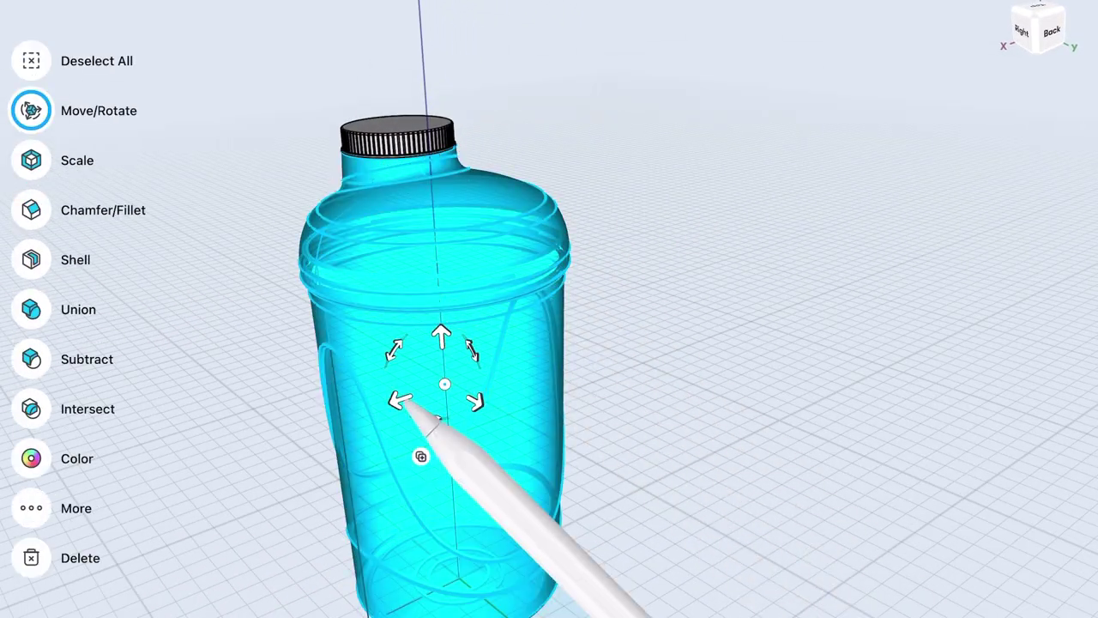
{"action": "left_click_drag", "start_coordinate": [476, 401], "coordinate": [596, 331]}
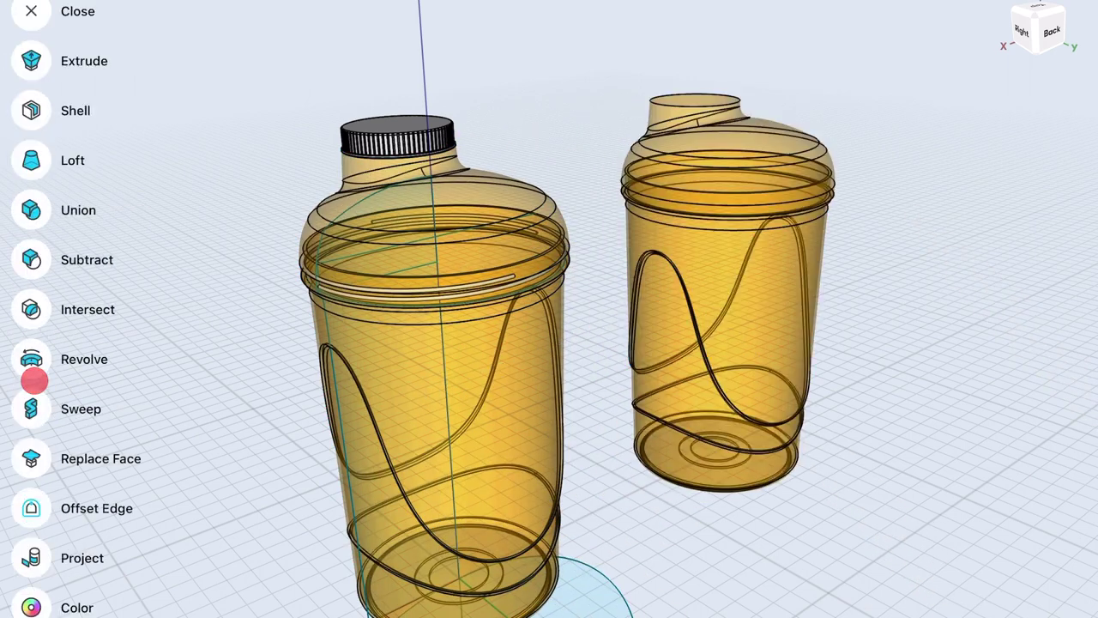
Subtract to keep only the lid section, and make the lid dark
{"action": "left_click", "coordinate": [723, 343]}
{"action": "left_click", "coordinate": [31, 255]}
{"action": "mouse_move", "coordinate": [878, 232]}
{"action": "middle_mouse_down"}
{"action": "mouse_move", "coordinate": [868, 186]}
{"action": "mouse_move", "coordinate": [858, 197]}
{"action": "mouse_move", "coordinate": [858, 78]}
{"action": "middle_mouse_up"}
{"action": "left_click", "coordinate": [736, 172]}
{"action": "left_click", "coordinate": [32, 395]}
Offset the lid's small centre face to 4,755 mm
{"action": "scroll", "coordinate": [738, 309], "scroll_direction": "up", "scroll_amount": 10}
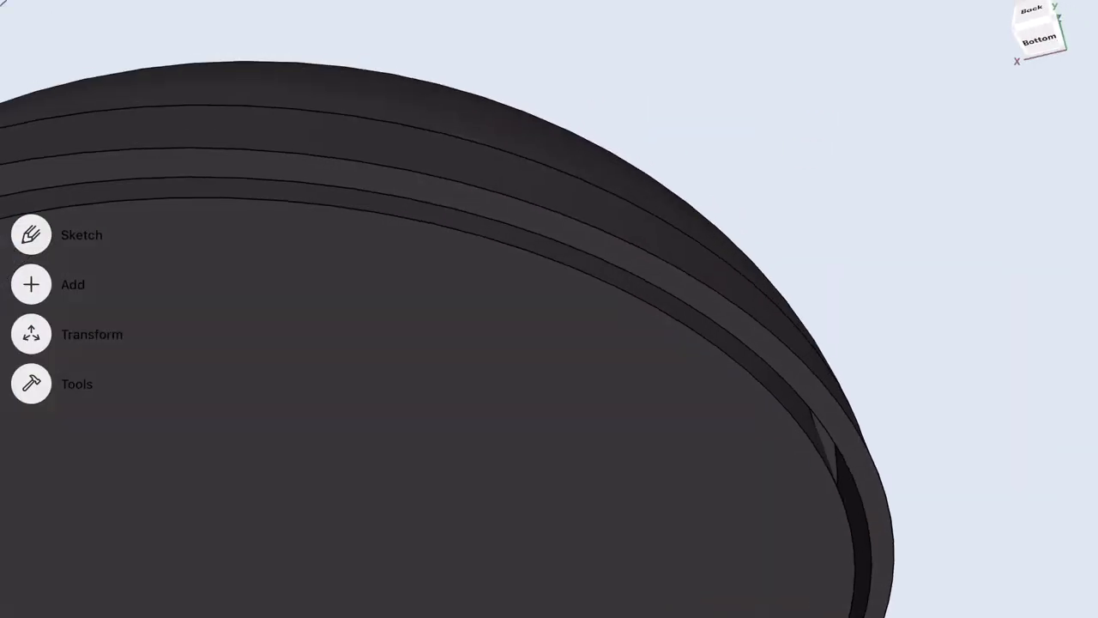
{"action": "left_click", "coordinate": [747, 384]}
{"action": "scroll", "coordinate": [814, 309], "scroll_direction": "down", "scroll_amount": 5}
{"action": "middle_click_drag", "start_coordinate": [814, 309], "coordinate": [772, 361]}
{"action": "left_click_drag", "start_coordinate": [768, 312], "coordinate": [619, 459]}
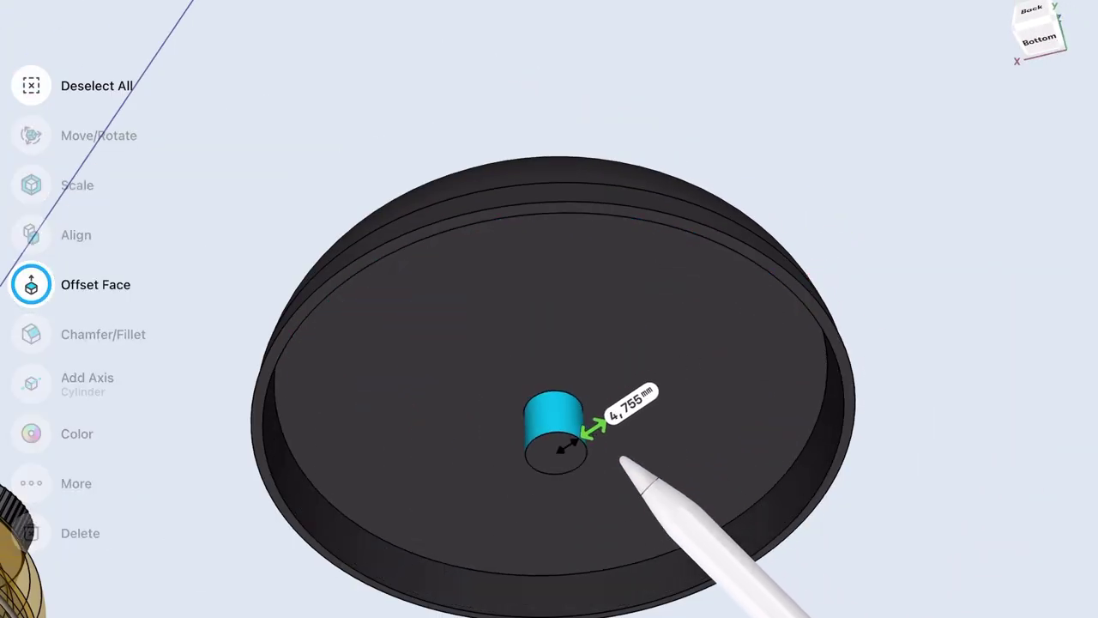
{"action": "left_click", "coordinate": [31, 85]}
Move the lid copy about 141 mm to the right of the cup
{"action": "scroll", "coordinate": [824, 317], "scroll_direction": "down", "scroll_amount": 5}
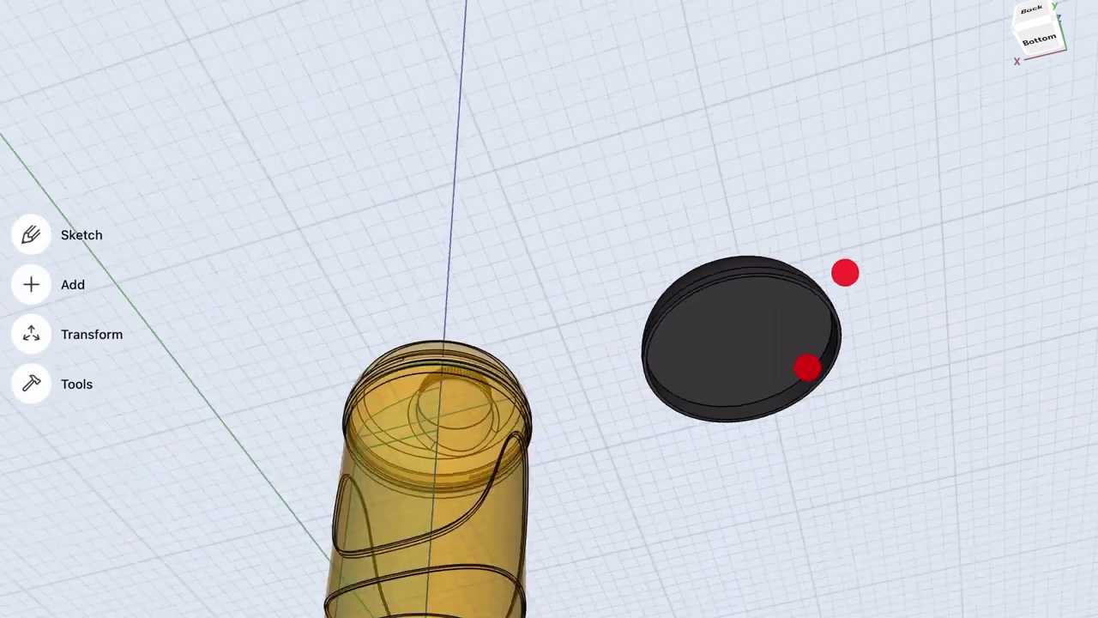
{"action": "mouse_move", "coordinate": [856, 221]}
{"action": "middle_mouse_down"}
{"action": "mouse_move", "coordinate": [866, 262]}
{"action": "mouse_move", "coordinate": [881, 214]}
{"action": "mouse_move", "coordinate": [876, 103]}
{"action": "middle_mouse_up"}
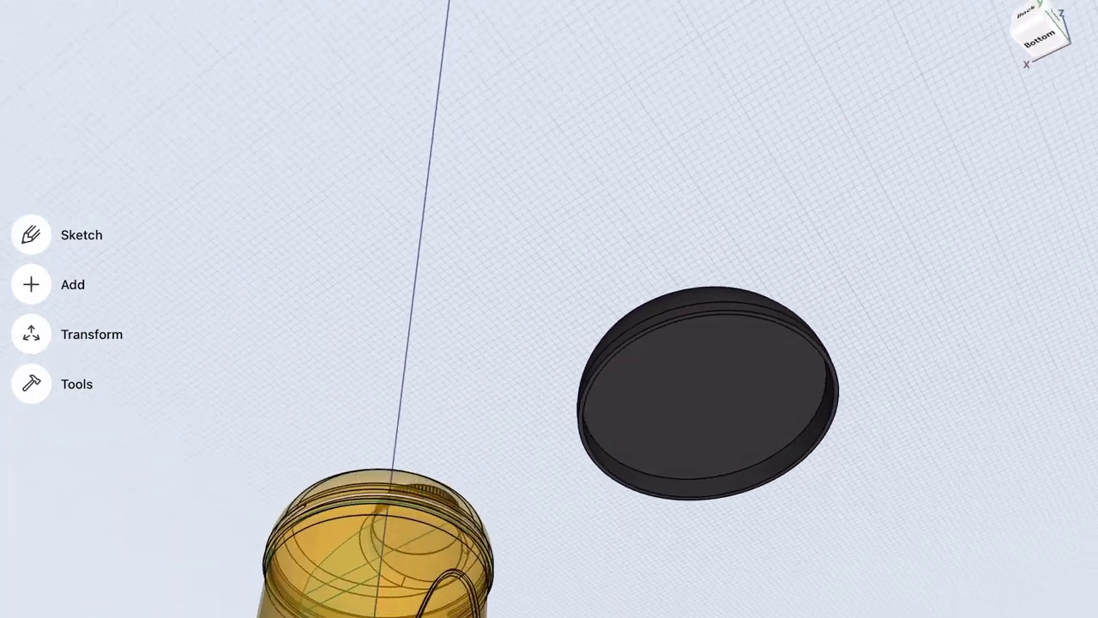
{"action": "scroll", "coordinate": [875, 103], "scroll_direction": "up", "scroll_amount": 5}
{"action": "mouse_move", "coordinate": [772, 360]}
{"action": "middle_mouse_down"}
{"action": "mouse_move", "coordinate": [768, 337]}
{"action": "mouse_move", "coordinate": [732, 336]}
{"action": "middle_mouse_up"}
{"action": "scroll", "coordinate": [768, 337], "scroll_direction": "down", "scroll_amount": 5}
{"action": "left_click", "coordinate": [461, 363]}
{"action": "left_click_drag", "start_coordinate": [429, 335], "coordinate": [941, 392]}
{"action": "left_click", "coordinate": [870, 564]}
Thicken the lid's bottom rim with a 2 mm offset and make the lid dark grey
{"action": "middle_click_drag", "start_coordinate": [858, 360], "coordinate": [902, 214]}
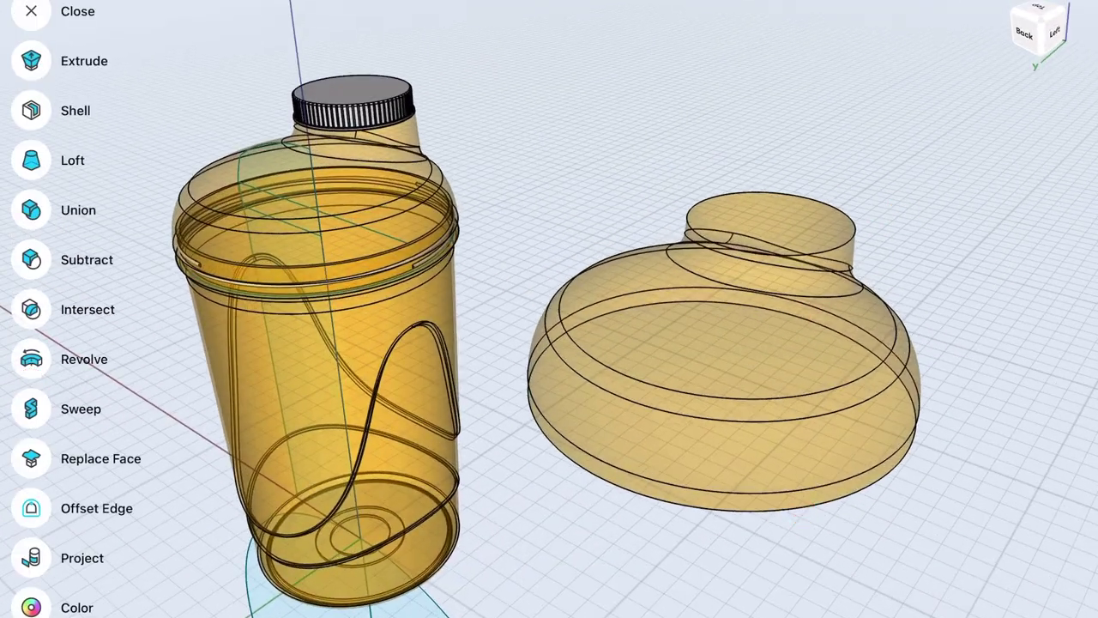
{"action": "middle_click_drag", "start_coordinate": [30, 103], "coordinate": [257, 172]}
{"action": "left_click", "coordinate": [735, 331]}
{"action": "left_click", "coordinate": [944, 421]}
{"action": "left_click_drag", "start_coordinate": [944, 422], "coordinate": [931, 429]}
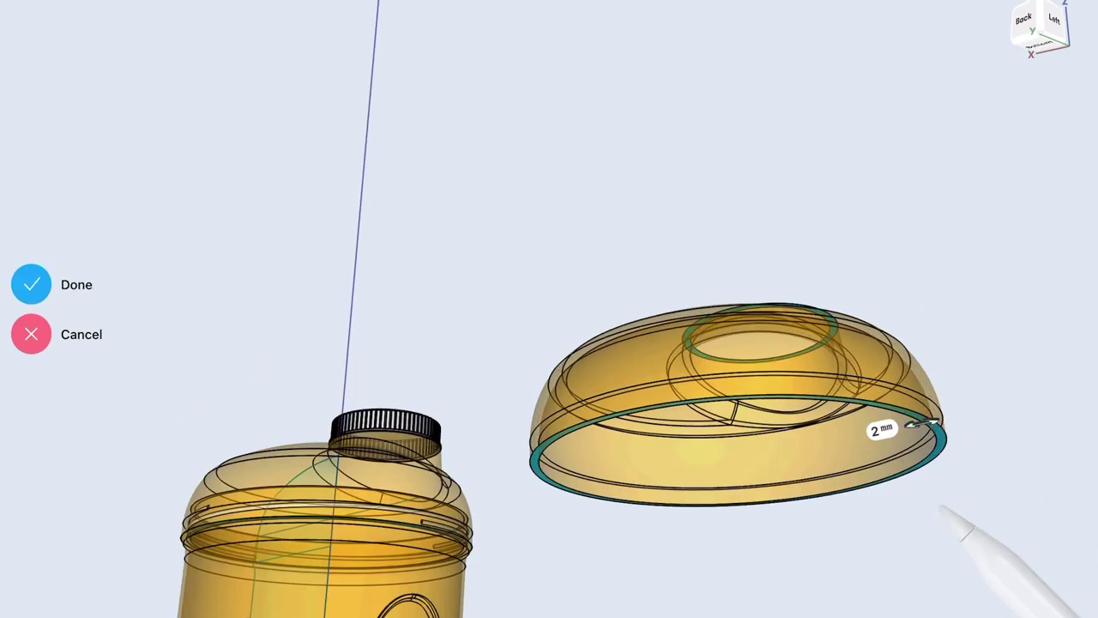
{"action": "middle_click_drag", "start_coordinate": [904, 369], "coordinate": [912, 348]}
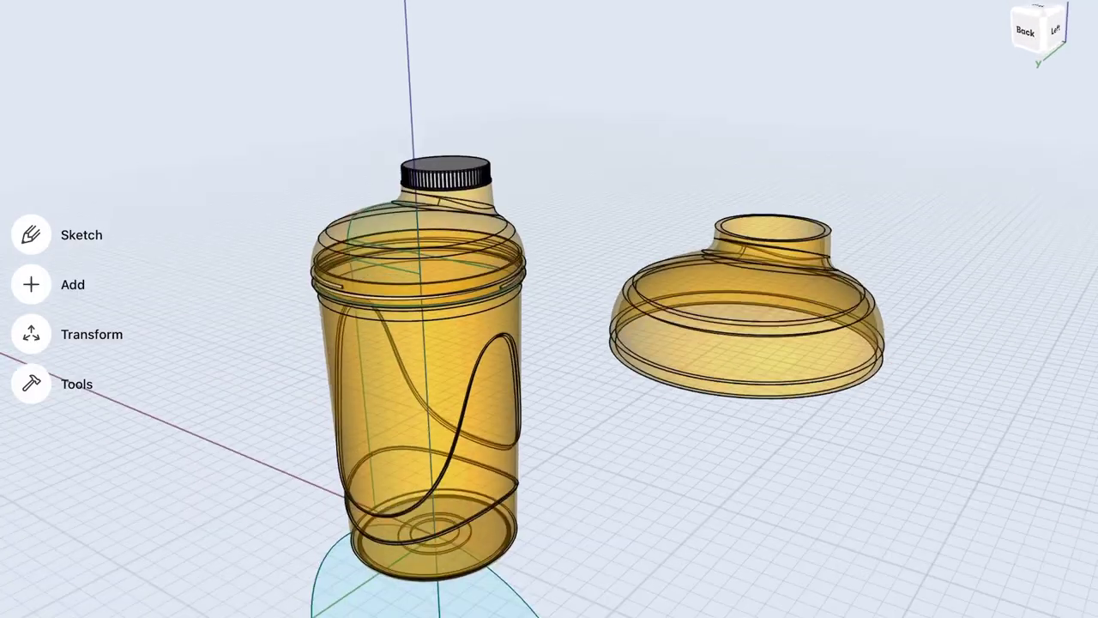
{"action": "left_click", "coordinate": [747, 334]}
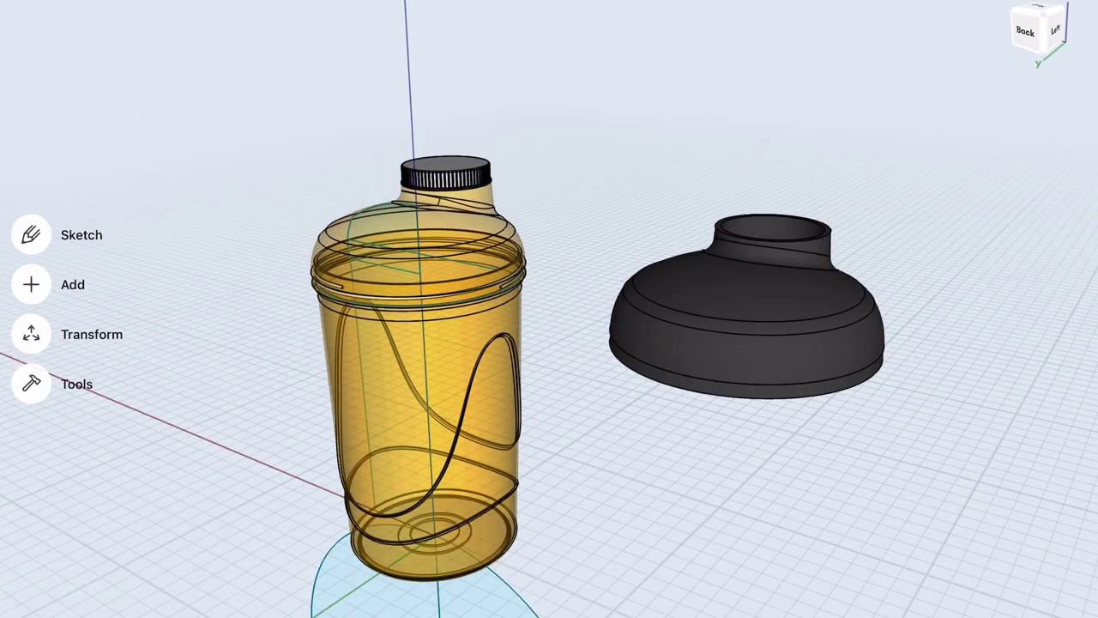
Colour the knurled cap yellow and place a copy of it on the dark lid
{"action": "left_click", "coordinate": [281, 129]}
{"action": "left_click", "coordinate": [32, 407]}
{"action": "left_click", "coordinate": [49, 233]}
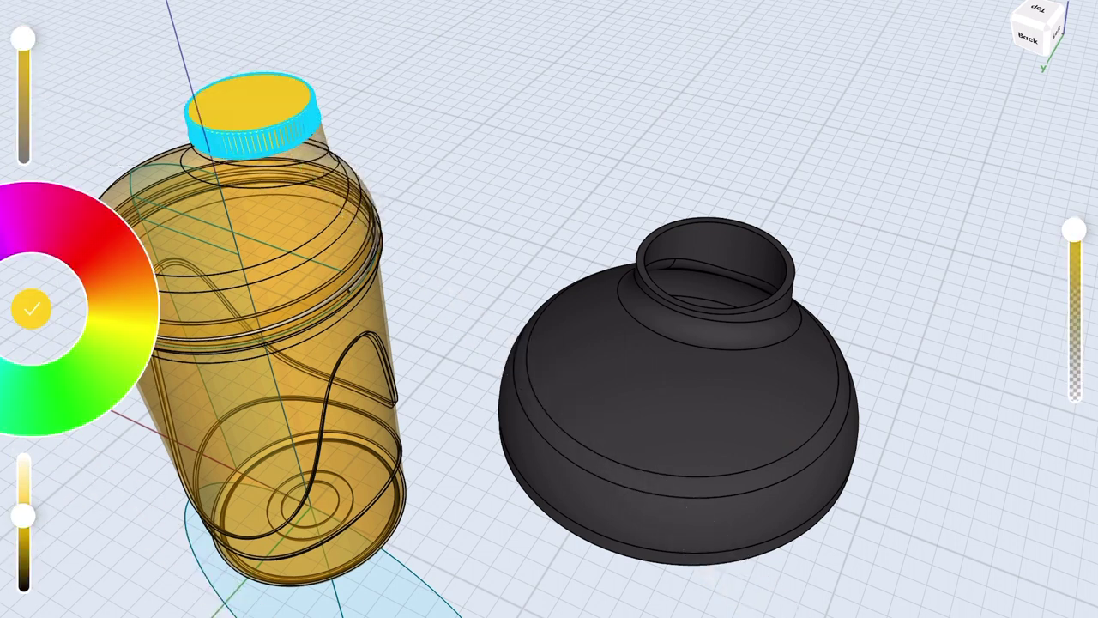
{"action": "left_click", "coordinate": [29, 306]}
{"action": "left_click", "coordinate": [252, 113]}
{"action": "left_click_drag", "start_coordinate": [292, 126], "coordinate": [774, 268]}
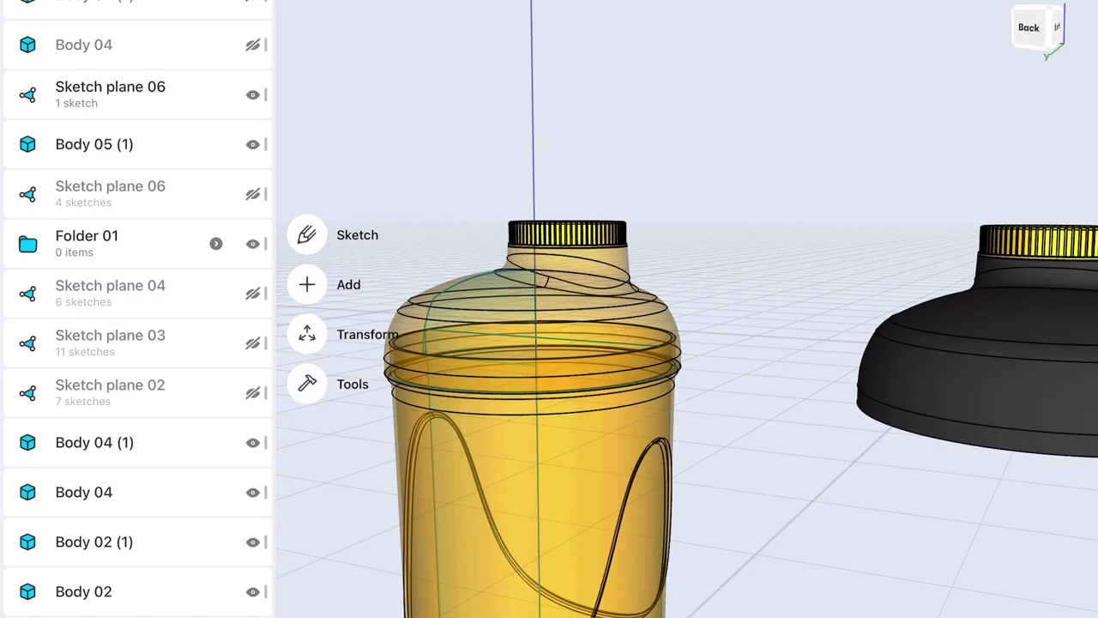
Hide the extra Body 02 copies, the Body 04 cap and the yellow cup, leaving only the black lid
{"action": "left_click", "coordinate": [252, 516]}
{"action": "left_click", "coordinate": [252, 566]}
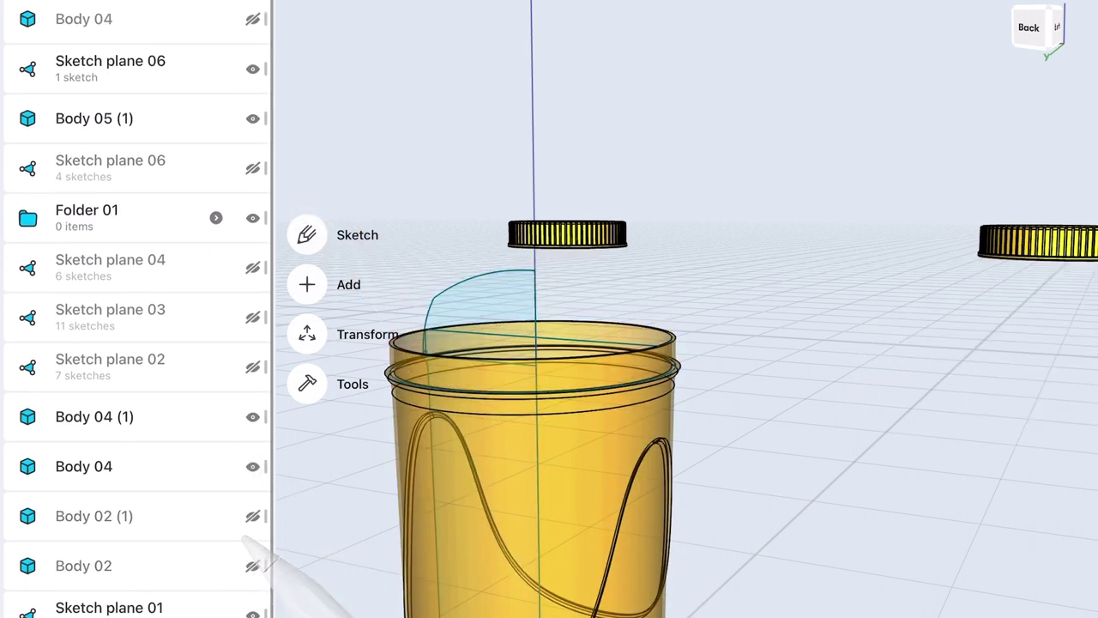
{"action": "left_click", "coordinate": [253, 516]}
{"action": "left_click", "coordinate": [252, 465]}
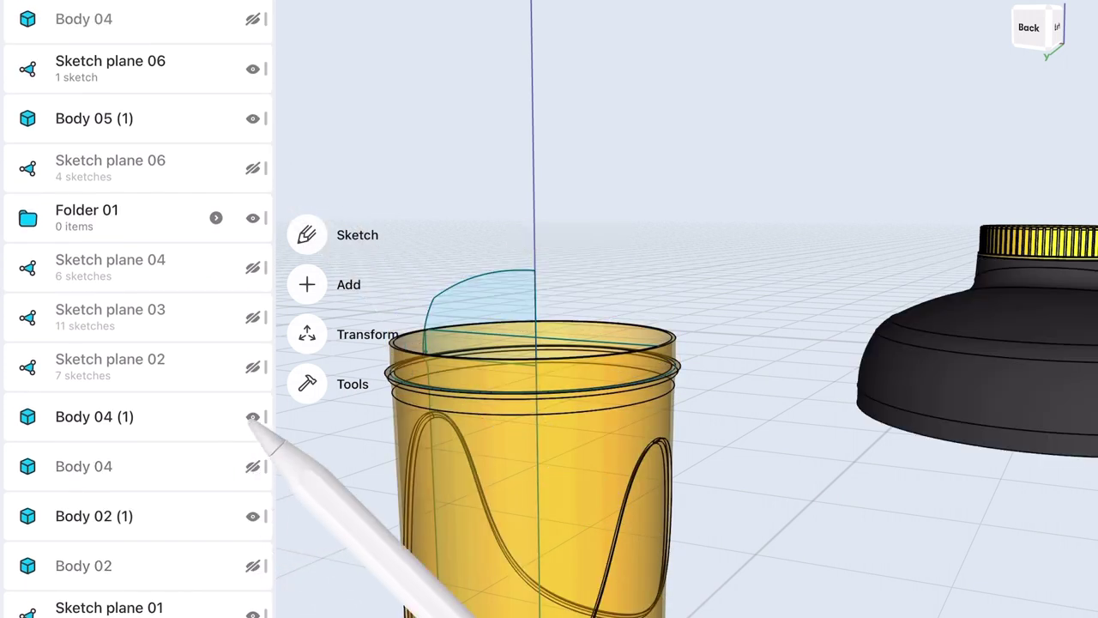
{"action": "left_click", "coordinate": [252, 119]}
{"action": "scroll", "coordinate": [652, 369], "scroll_direction": "up", "scroll_amount": 5}
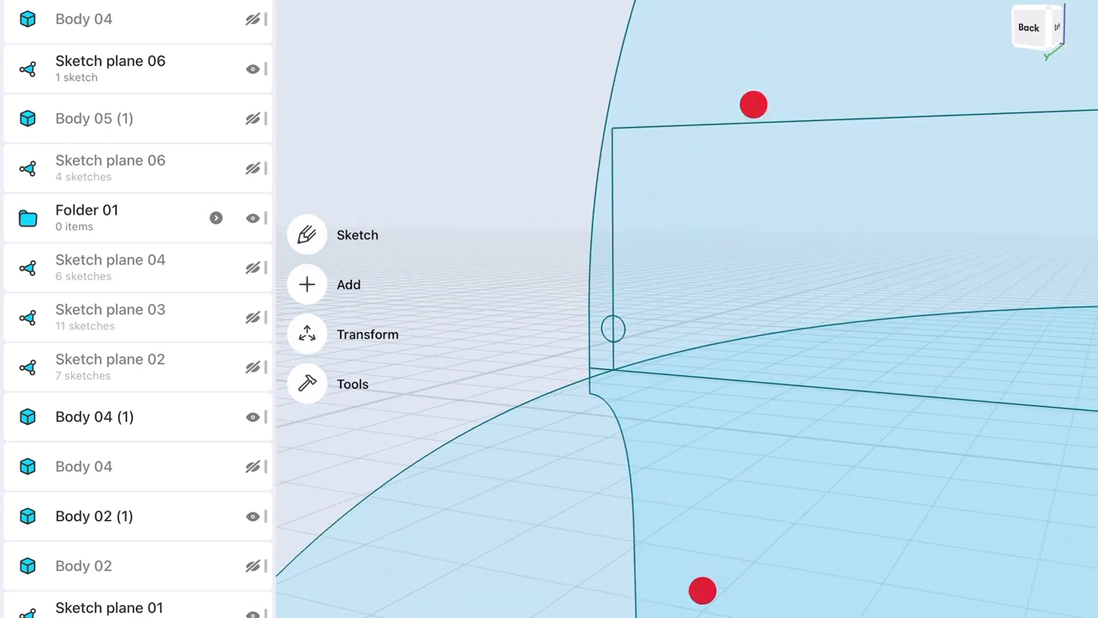
Revolve the small thread profile circle 720° into a two-turn coil with 4 mm height
{"action": "left_click", "coordinate": [553, 366]}
{"action": "scroll", "coordinate": [635, 386], "scroll_direction": "up", "scroll_amount": 5}
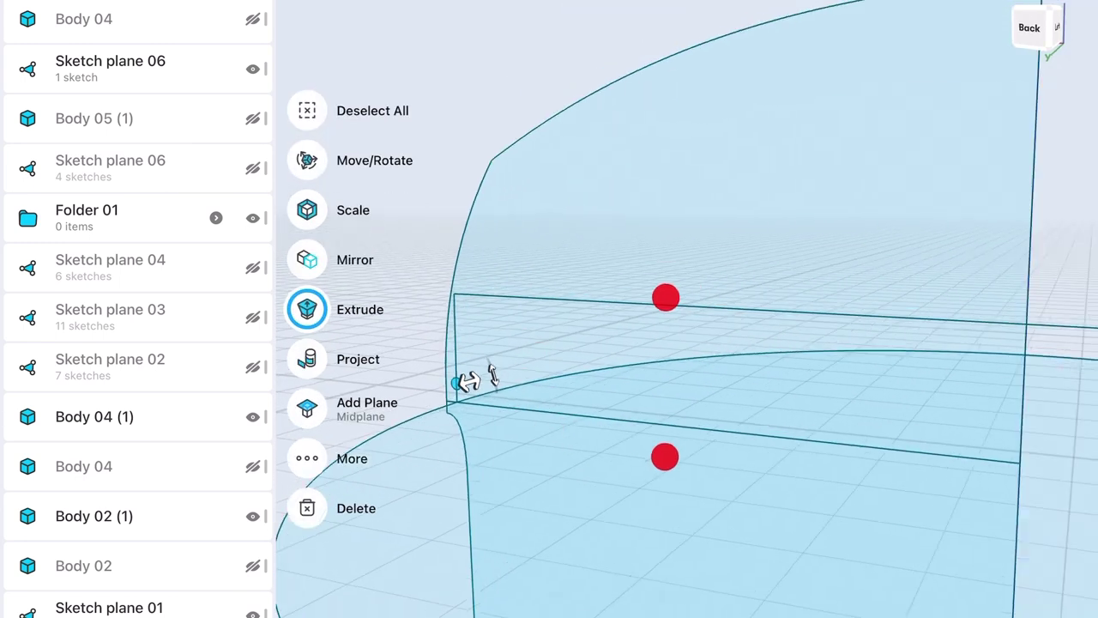
{"action": "left_click", "coordinate": [307, 458]}
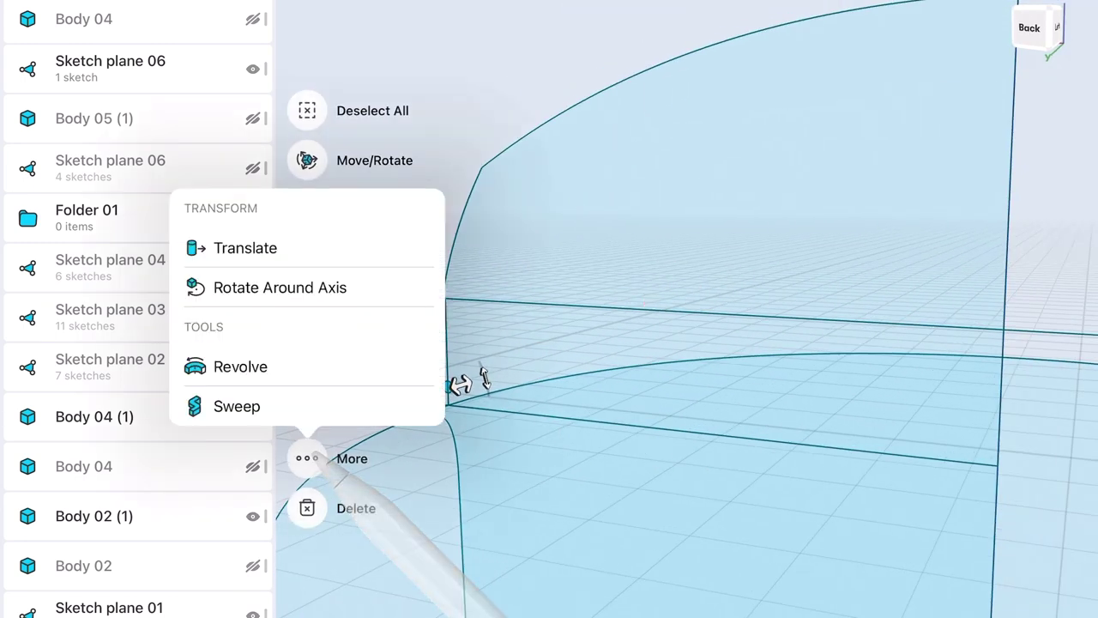
{"action": "left_click", "coordinate": [240, 366]}
{"action": "left_click_drag", "start_coordinate": [755, 404], "coordinate": [755, 365]}
{"action": "scroll", "coordinate": [798, 416], "scroll_direction": "down", "scroll_amount": 3}
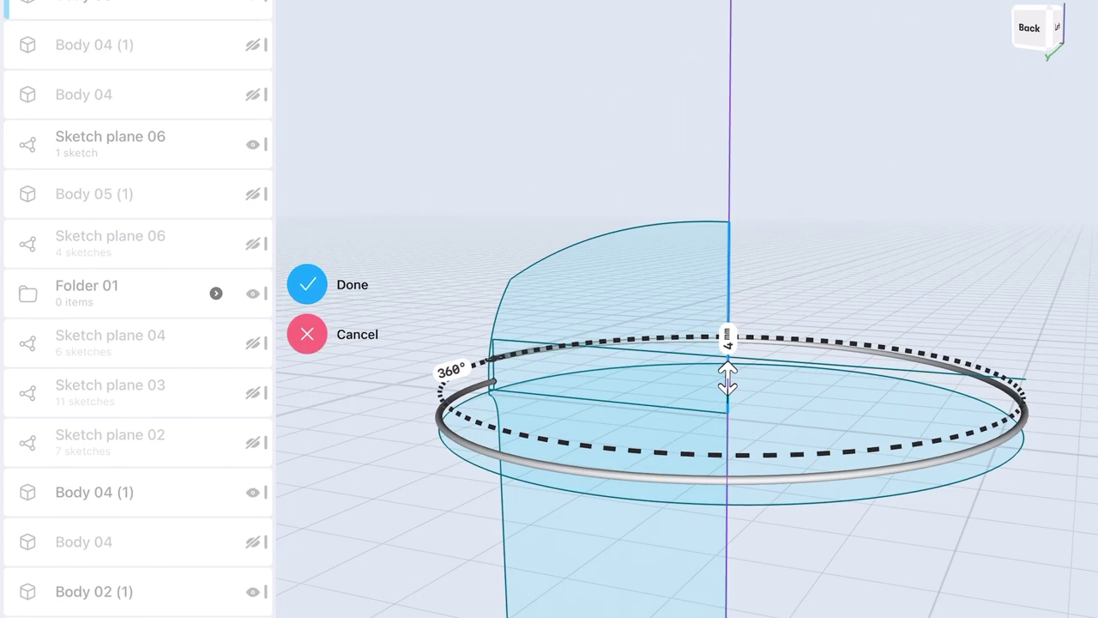
{"action": "left_click", "coordinate": [451, 370]}
{"action": "left_click_drag", "start_coordinate": [450, 399], "coordinate": [508, 427]}
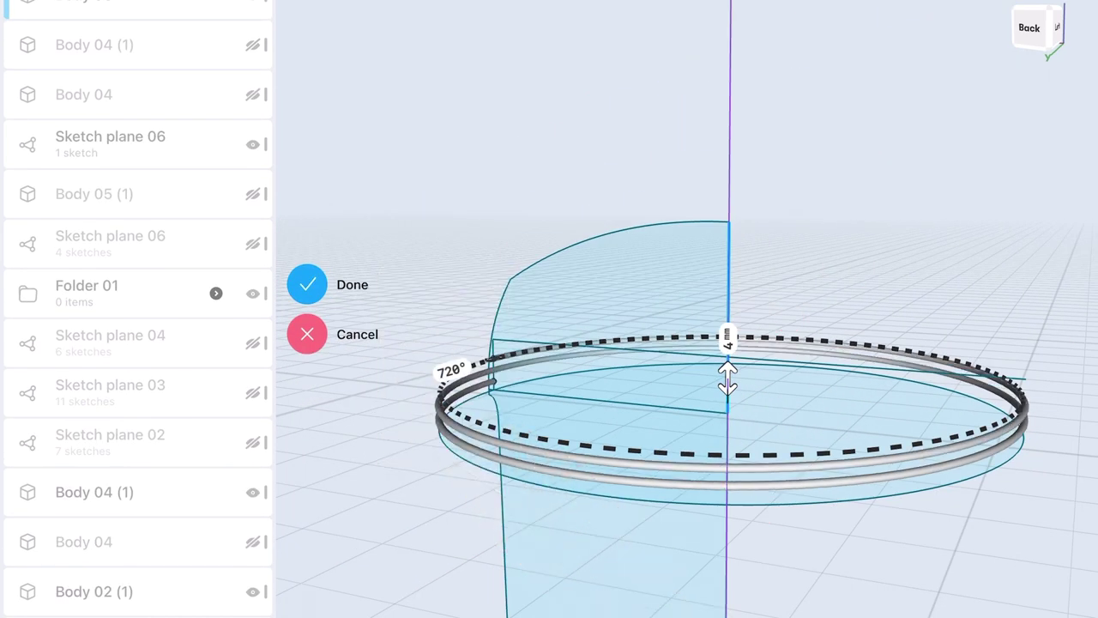
Lift the coil 4 mm upward into the lid opening
{"action": "middle_click_drag", "start_coordinate": [798, 403], "coordinate": [752, 400]}
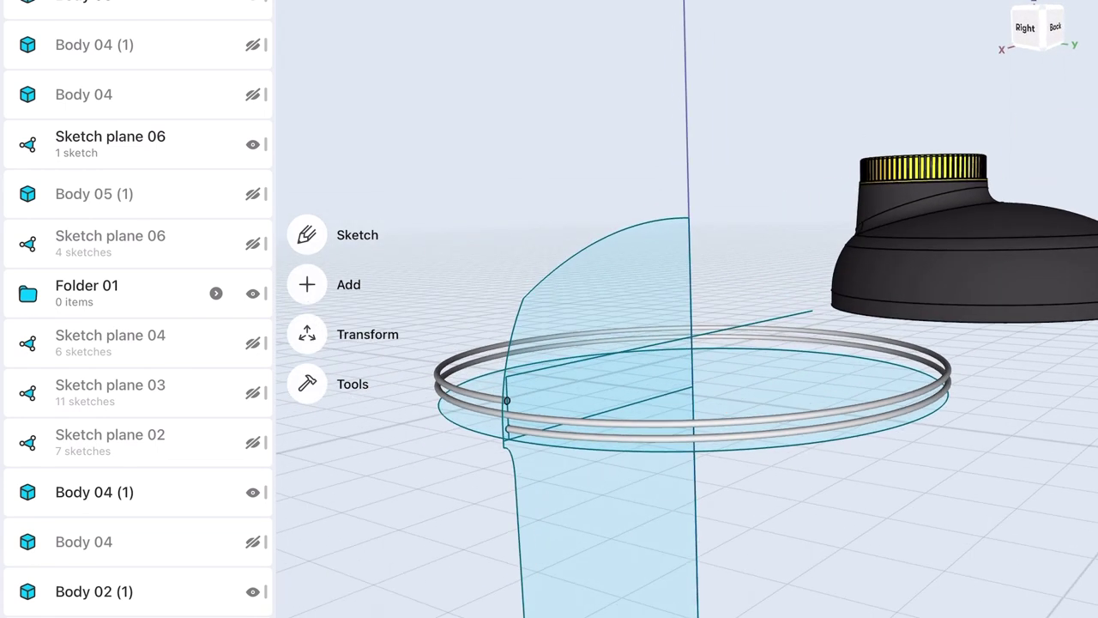
{"action": "scroll", "coordinate": [631, 395], "scroll_direction": "up", "scroll_amount": 3}
{"action": "scroll", "coordinate": [648, 381], "scroll_direction": "down", "scroll_amount": 3}
{"action": "mouse_move", "coordinate": [893, 492]}
{"action": "middle_mouse_down"}
{"action": "mouse_move", "coordinate": [851, 201]}
{"action": "mouse_move", "coordinate": [943, 189]}
{"action": "middle_mouse_up"}
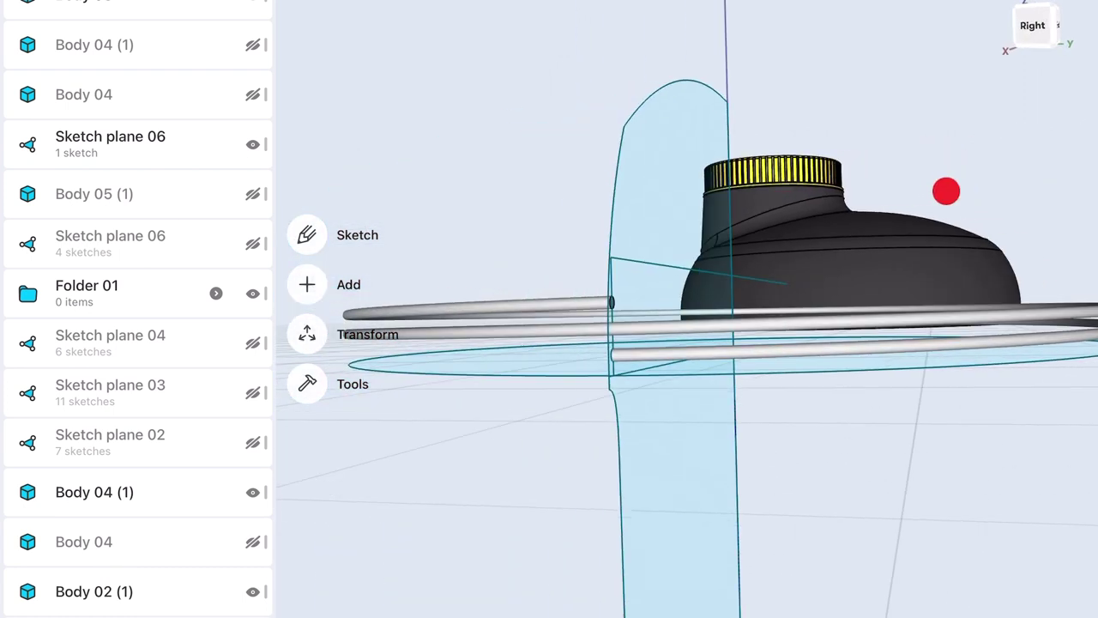
{"action": "left_click", "coordinate": [579, 369]}
{"action": "left_click_drag", "start_coordinate": [729, 278], "coordinate": [727, 247]}
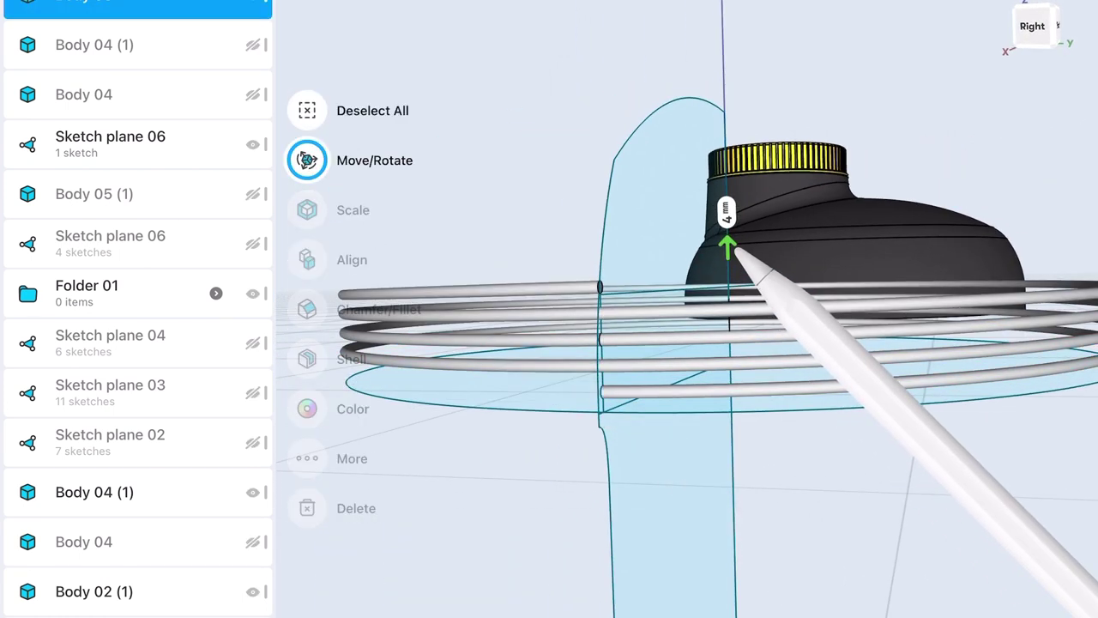
Union the two coil pieces into a single coil body
{"action": "left_click", "coordinate": [307, 260]}
{"action": "left_click", "coordinate": [564, 318]}
{"action": "left_click", "coordinate": [515, 343]}
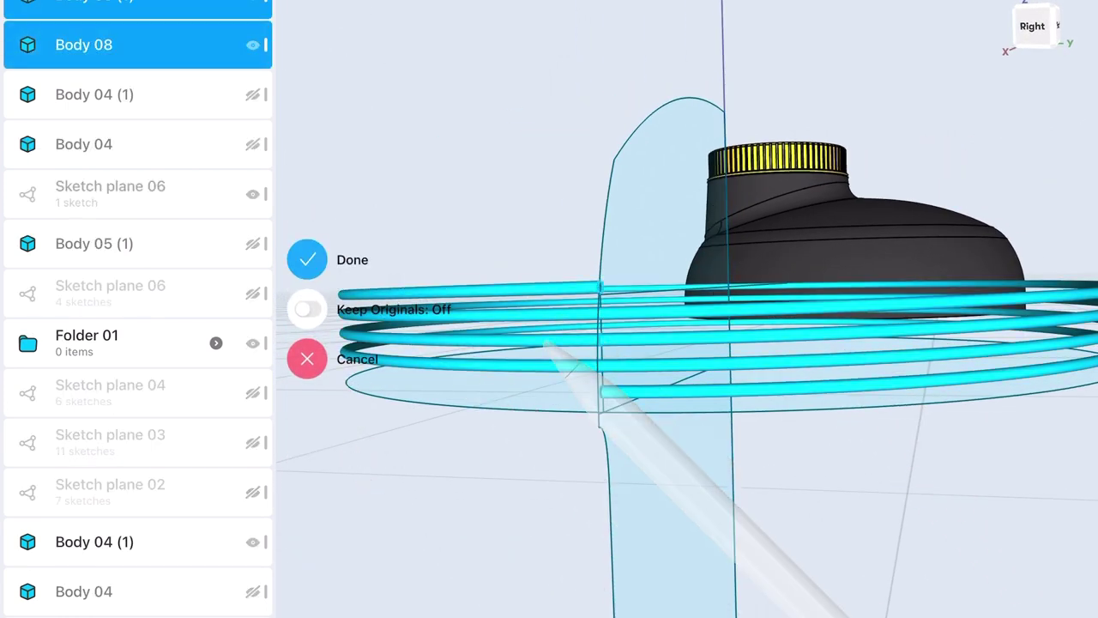
{"action": "left_click", "coordinate": [307, 255]}
Boolean-subtract the coil from the lid to cut the internal thread
{"action": "scroll", "coordinate": [716, 399], "scroll_direction": "down", "scroll_amount": 5}
{"action": "middle_click_drag", "start_coordinate": [719, 360], "coordinate": [863, 169]}
{"action": "left_click", "coordinate": [497, 266]}
{"action": "scroll", "coordinate": [786, 312], "scroll_direction": "up", "scroll_amount": 5}
{"action": "left_click", "coordinate": [830, 191]}
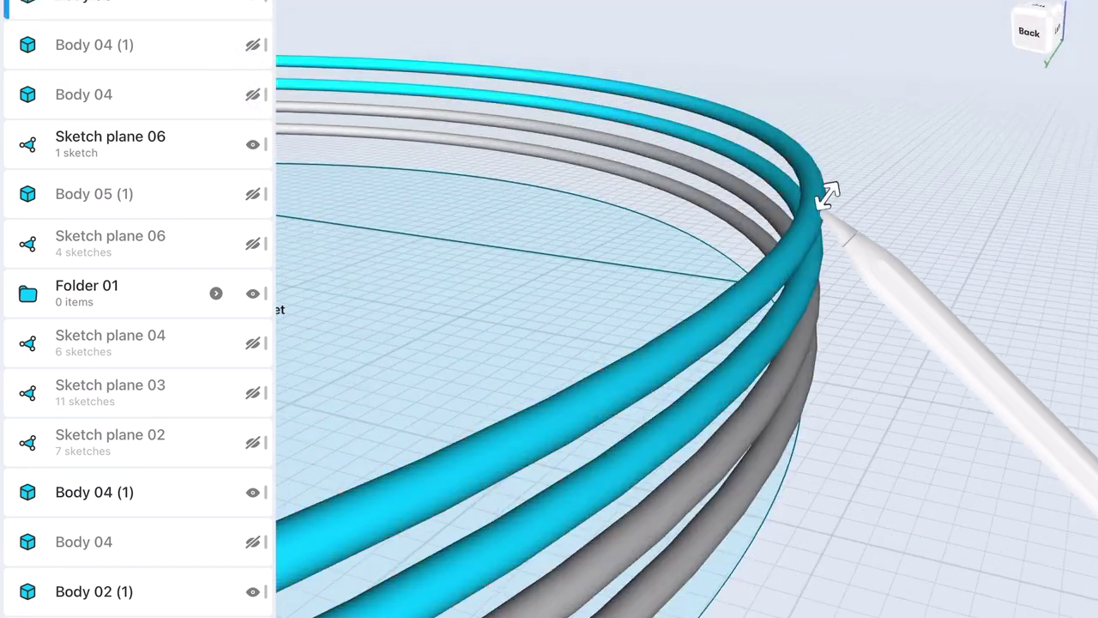
{"action": "left_click", "coordinate": [798, 257]}
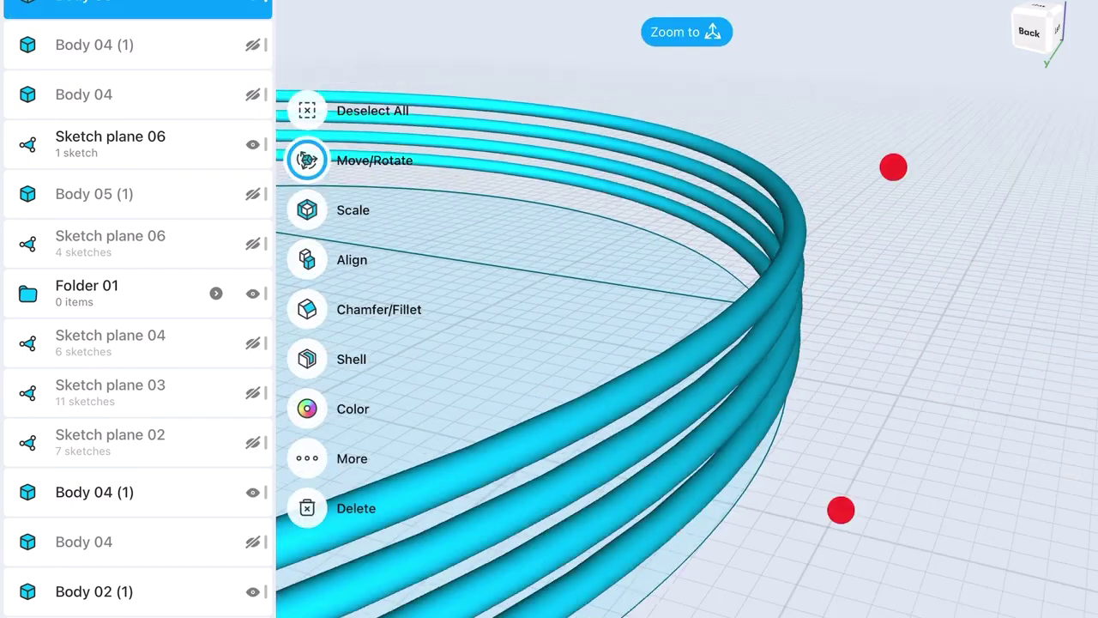
{"action": "scroll", "coordinate": [858, 343], "scroll_direction": "down", "scroll_amount": 5}
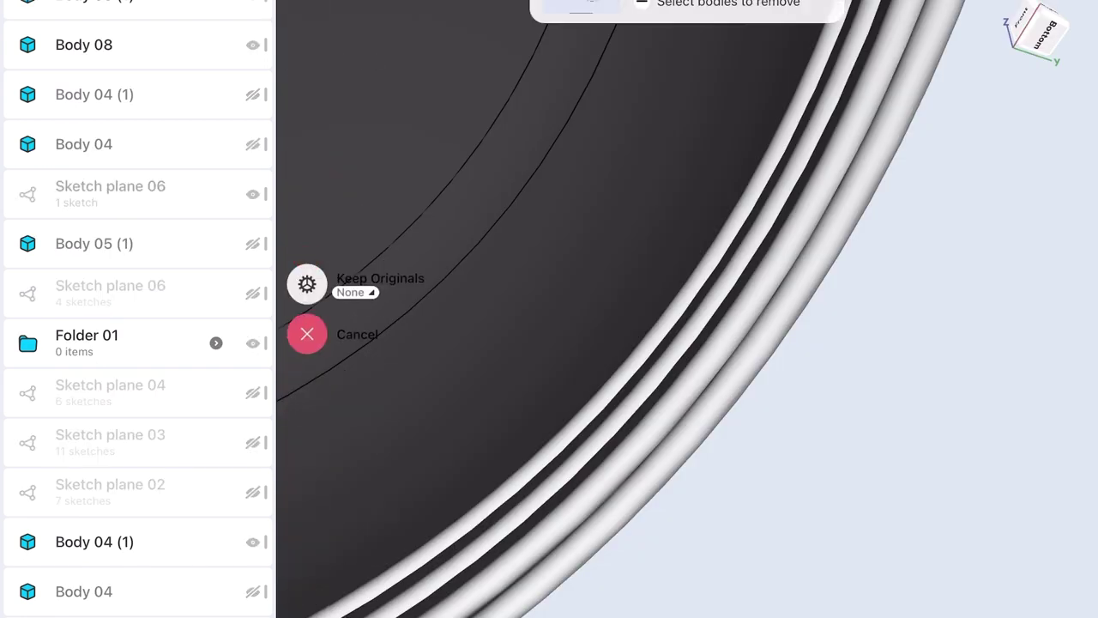
{"action": "left_click", "coordinate": [755, 314]}
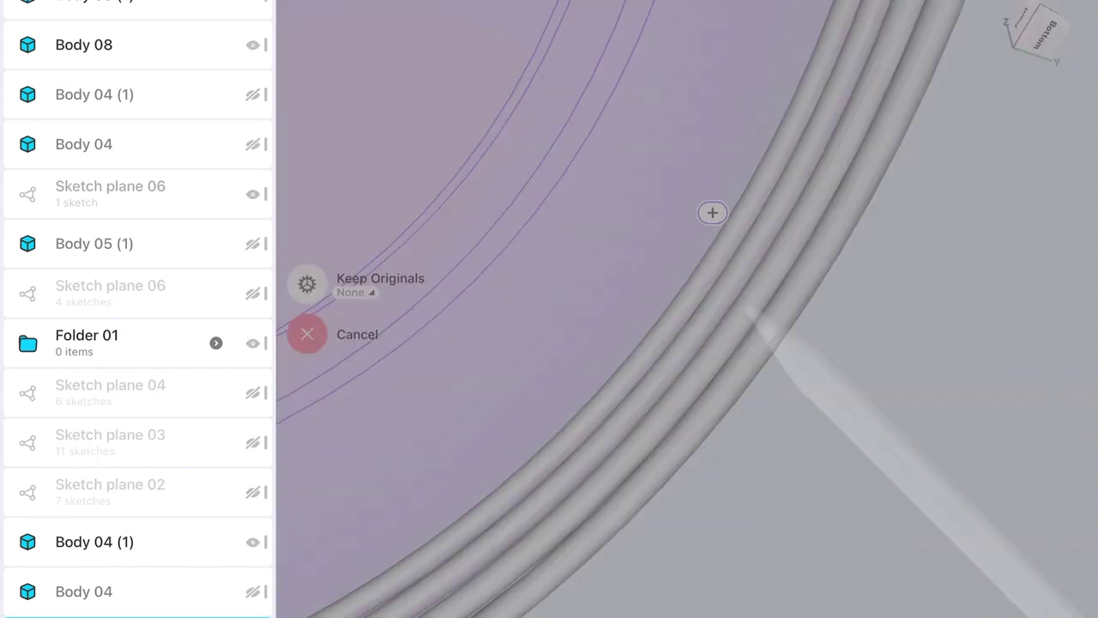
{"action": "left_click", "coordinate": [307, 258]}
Orbit around the lid to inspect the new internal thread grooves
{"action": "left_click", "coordinate": [709, 215]}
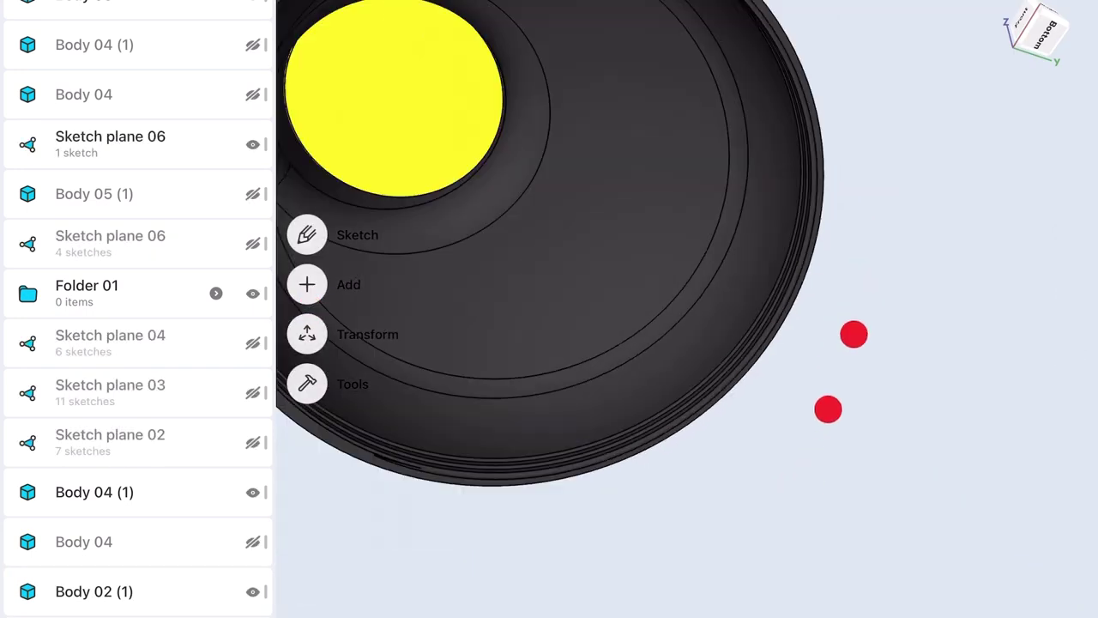
{"action": "left_click_drag", "start_coordinate": [853, 334], "coordinate": [723, 437]}
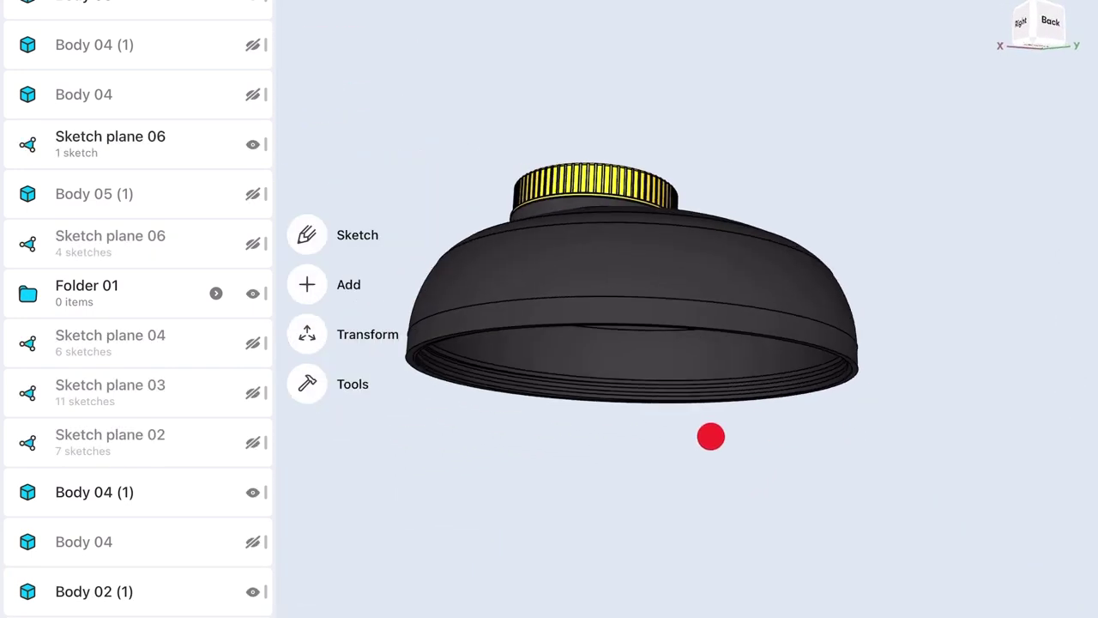
{"action": "scroll", "coordinate": [757, 386], "scroll_direction": "down", "scroll_amount": 5}
{"action": "mouse_move", "coordinate": [815, 198]}
{"action": "left_mouse_down"}
{"action": "mouse_move", "coordinate": [795, 287]}
{"action": "mouse_move", "coordinate": [814, 304]}
{"action": "left_mouse_up"}
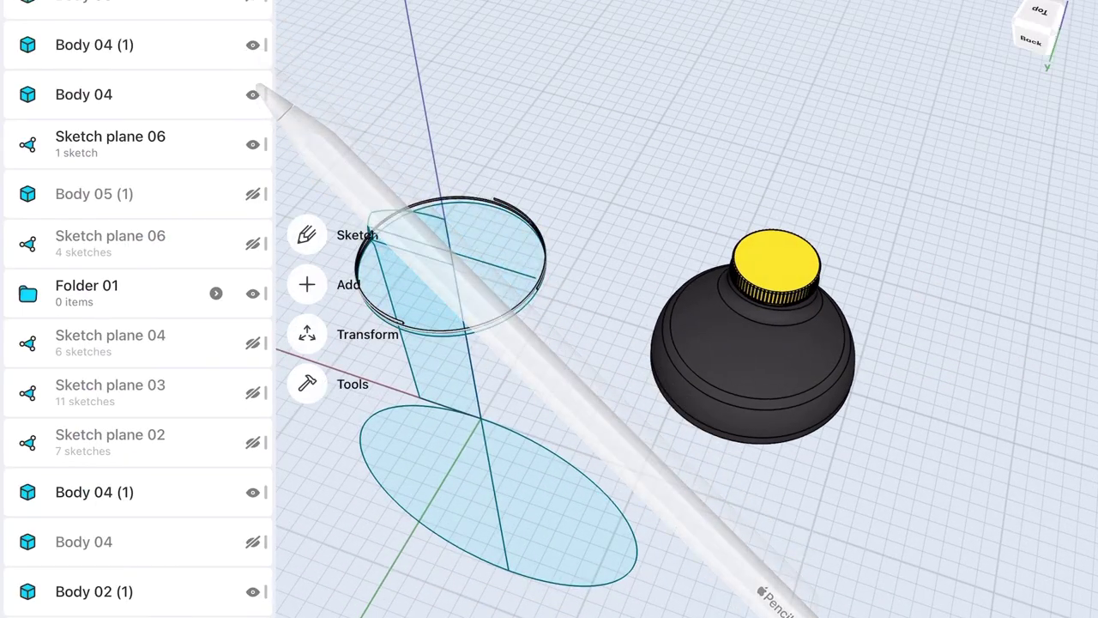
{"action": "left_click_drag", "start_coordinate": [589, 215], "coordinate": [609, 235]}
{"action": "scroll", "coordinate": [24, 375], "scroll_direction": "down", "scroll_amount": 1}
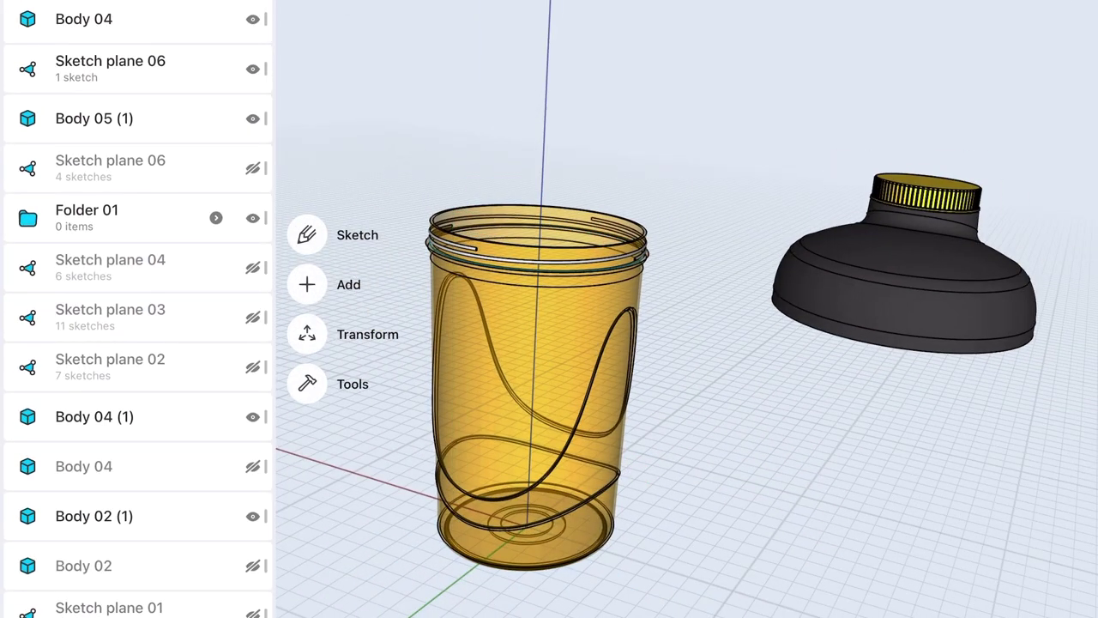
Fillet the end edge of the cup's thread tube with a 0.5 mm radius
{"action": "scroll", "coordinate": [658, 343], "scroll_direction": "up", "scroll_amount": 5}
{"action": "scroll", "coordinate": [652, 344], "scroll_direction": "up", "scroll_amount": 5}
{"action": "left_click", "coordinate": [420, 424]}
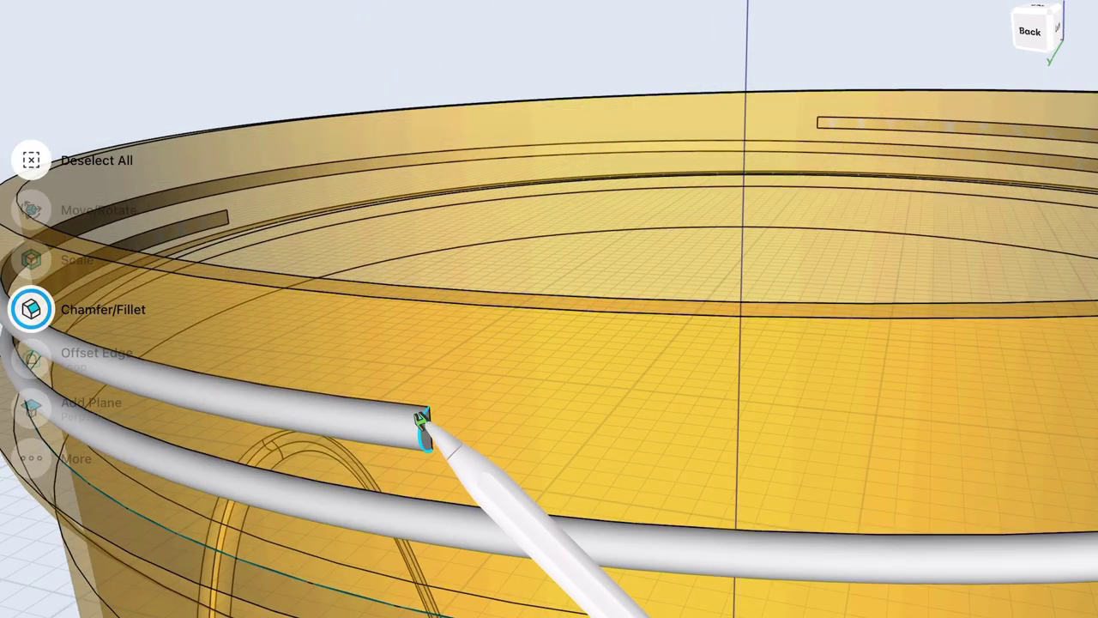
{"action": "middle_click_drag", "start_coordinate": [501, 402], "coordinate": [329, 316]}
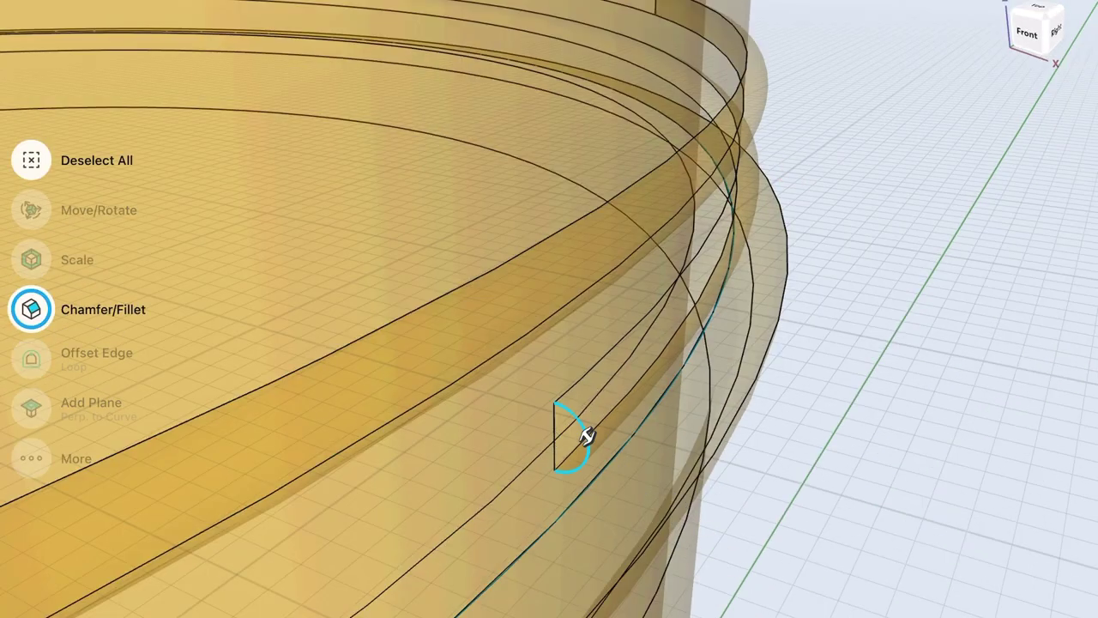
{"action": "middle_click_drag", "start_coordinate": [687, 422], "coordinate": [670, 483]}
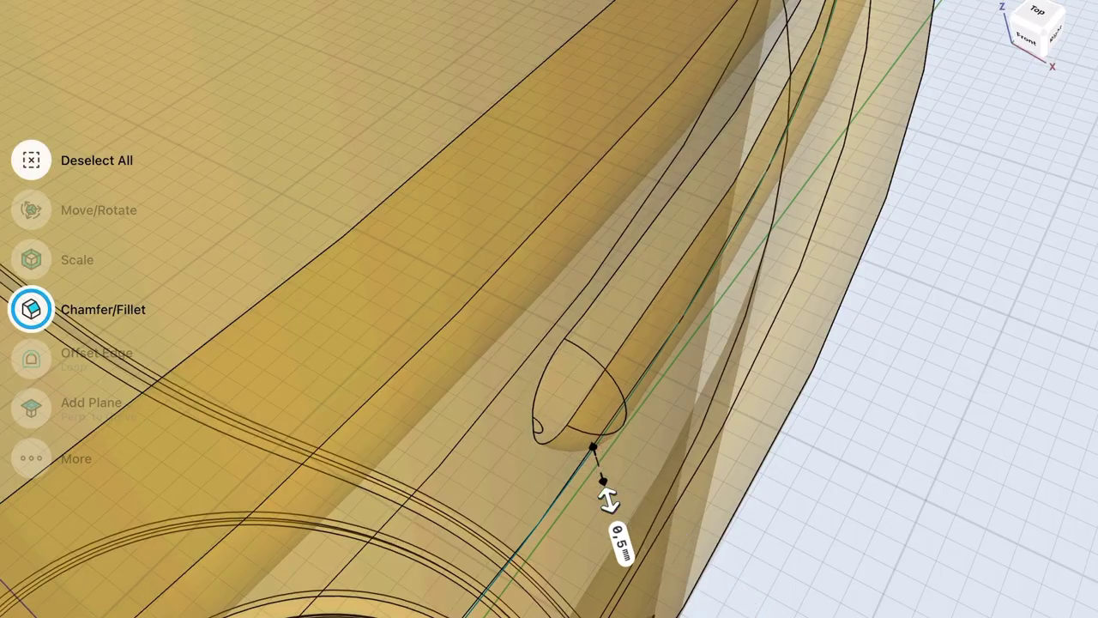
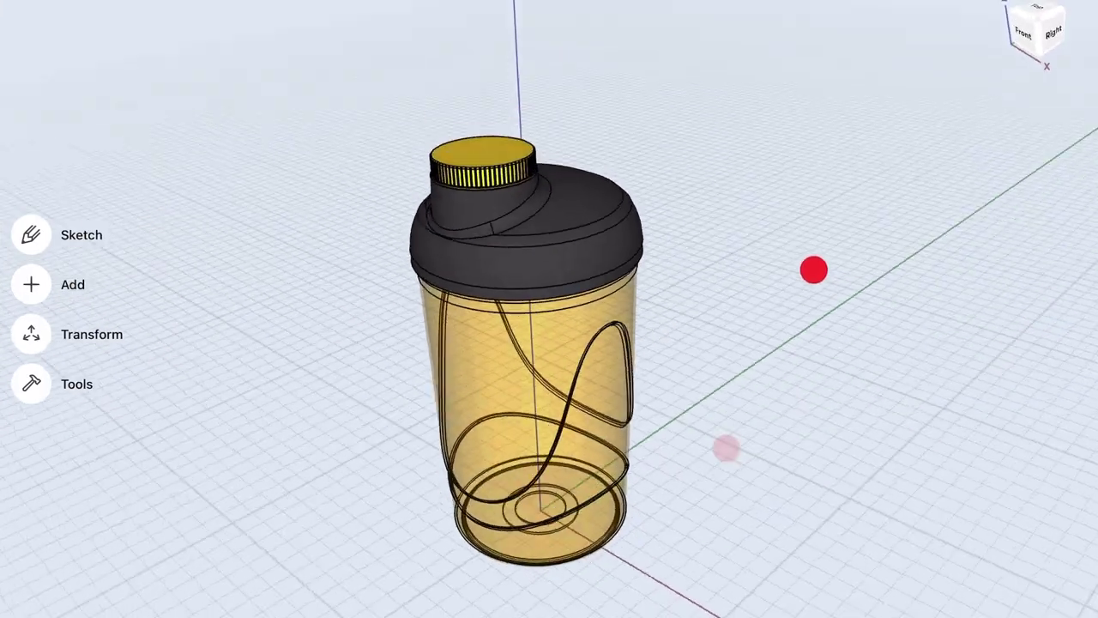
Bring the bottle body close, deselect the lid and cap, and select only the body
{"action": "mouse_move", "coordinate": [814, 269]}
{"action": "left_mouse_down"}
{"action": "mouse_move", "coordinate": [752, 157]}
{"action": "mouse_move", "coordinate": [851, 106]}
{"action": "mouse_move", "coordinate": [841, 42]}
{"action": "left_mouse_up"}
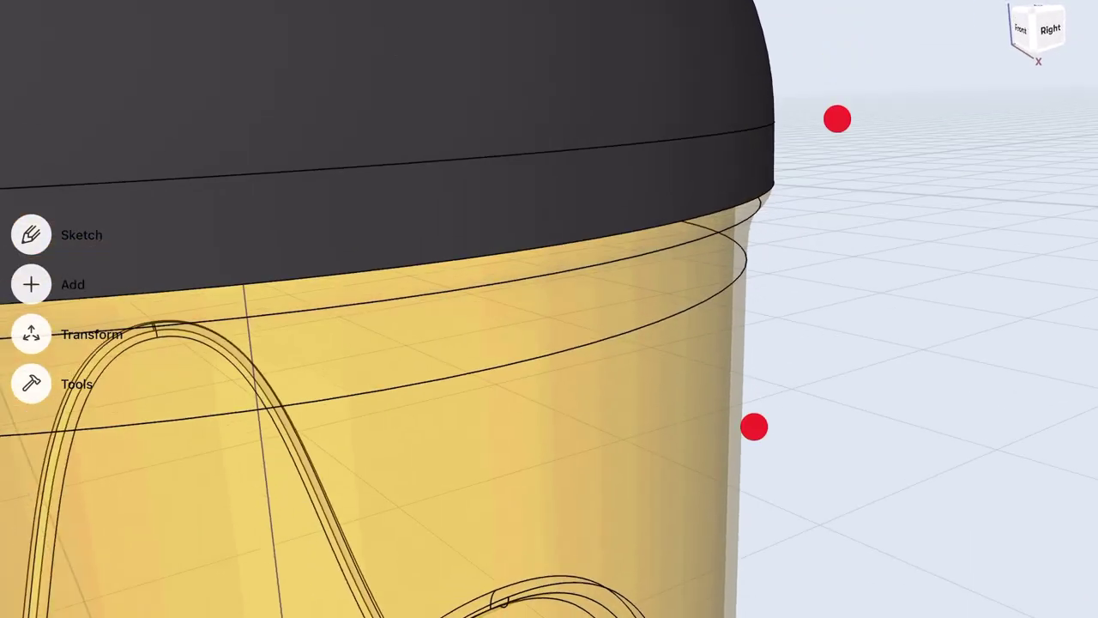
{"action": "scroll", "coordinate": [819, 309], "scroll_direction": "down", "scroll_amount": 5}
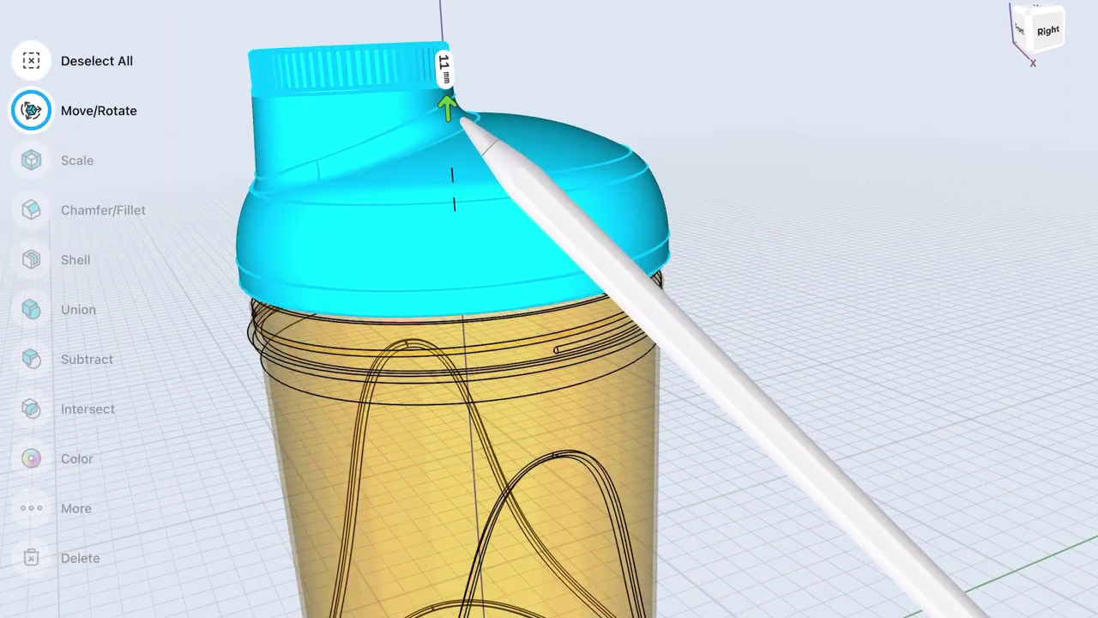
{"action": "left_click", "coordinate": [730, 115]}
{"action": "scroll", "coordinate": [681, 490], "scroll_direction": "up", "scroll_amount": 5}
{"action": "scroll", "coordinate": [712, 360], "scroll_direction": "up", "scroll_amount": 3}
{"action": "scroll", "coordinate": [712, 361], "scroll_direction": "up", "scroll_amount": 2}
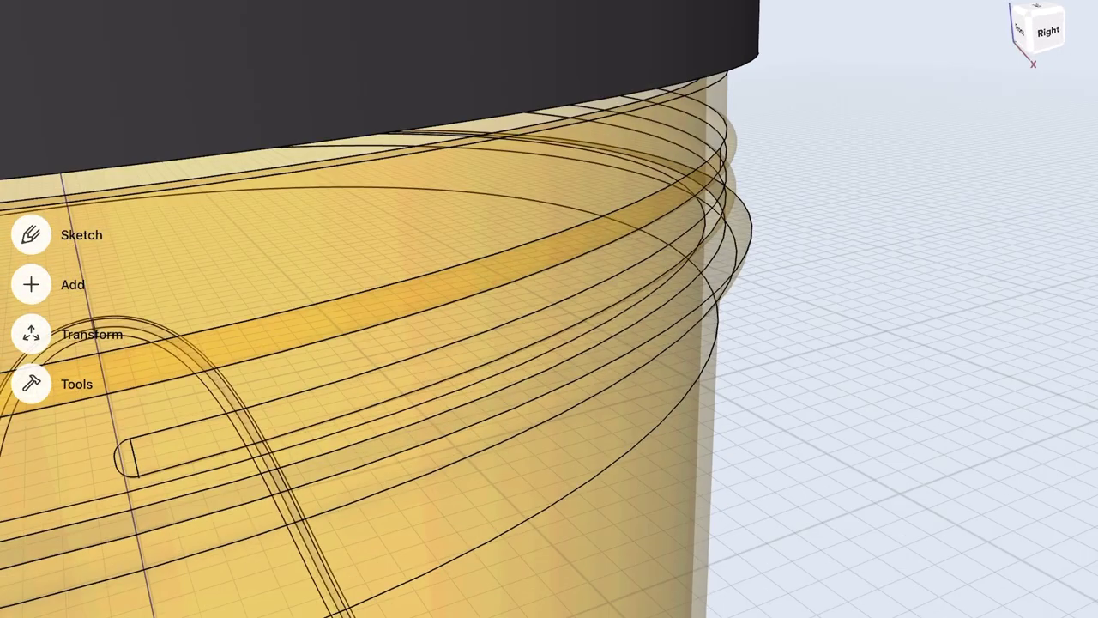
{"action": "left_click", "coordinate": [693, 372]}
Recolour the body a deeper, lighter orange hue and lower its opacity so it stays translucent
{"action": "left_click", "coordinate": [29, 410]}
{"action": "left_click_drag", "start_coordinate": [1074, 363], "coordinate": [1075, 320]}
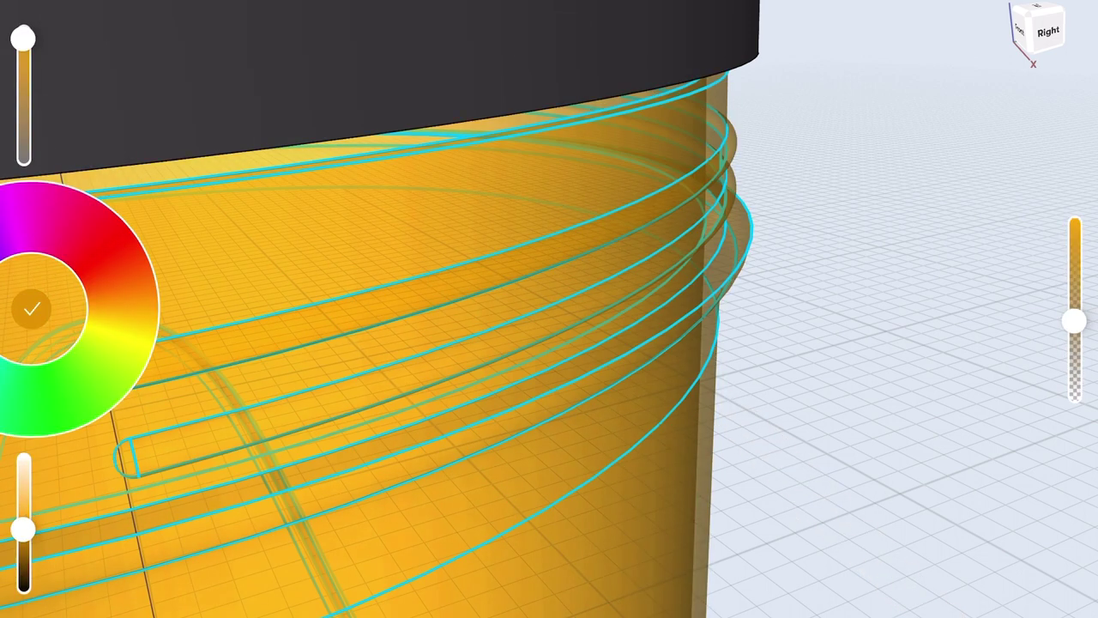
{"action": "left_click_drag", "start_coordinate": [23, 529], "coordinate": [23, 492]}
{"action": "left_click_drag", "start_coordinate": [1074, 321], "coordinate": [1074, 239]}
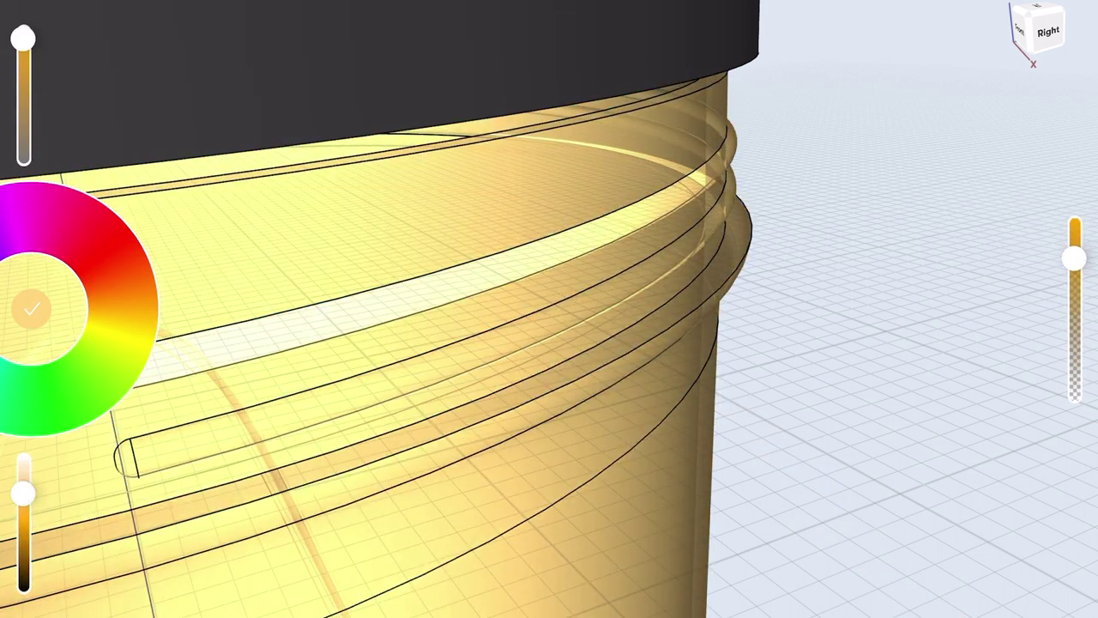
{"action": "mouse_move", "coordinate": [129, 258]}
{"action": "left_mouse_down"}
{"action": "mouse_move", "coordinate": [67, 360]}
{"action": "mouse_move", "coordinate": [80, 358]}
{"action": "left_mouse_up"}
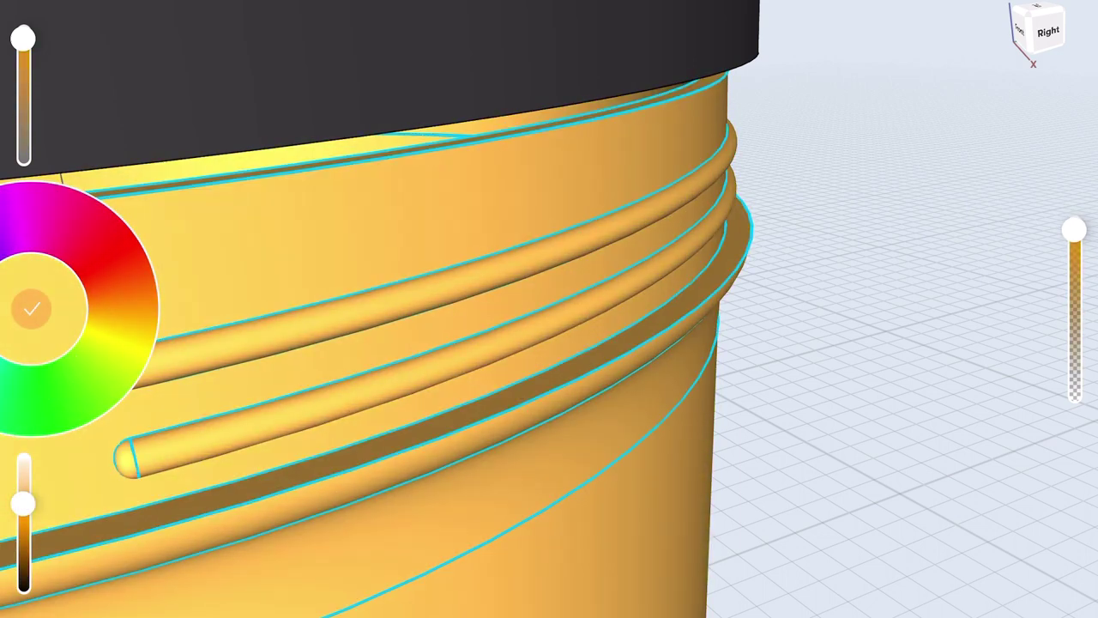
{"action": "left_click_drag", "start_coordinate": [1074, 230], "coordinate": [1074, 261]}
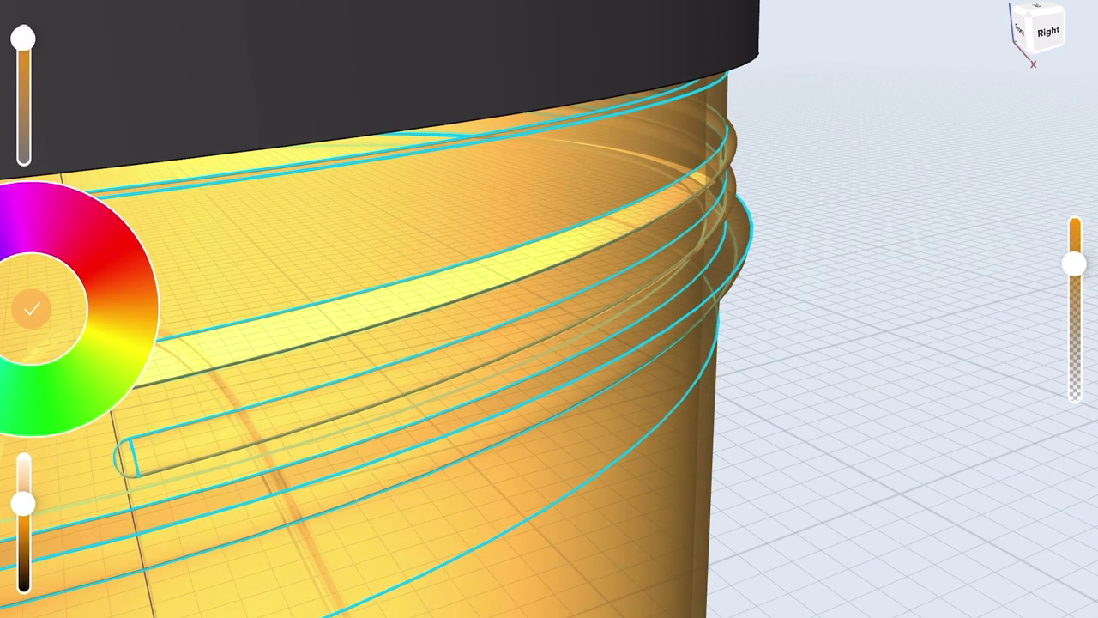
{"action": "scroll", "coordinate": [777, 338], "scroll_direction": "down", "scroll_amount": 5}
{"action": "scroll", "coordinate": [777, 337], "scroll_direction": "down", "scroll_amount": 3}
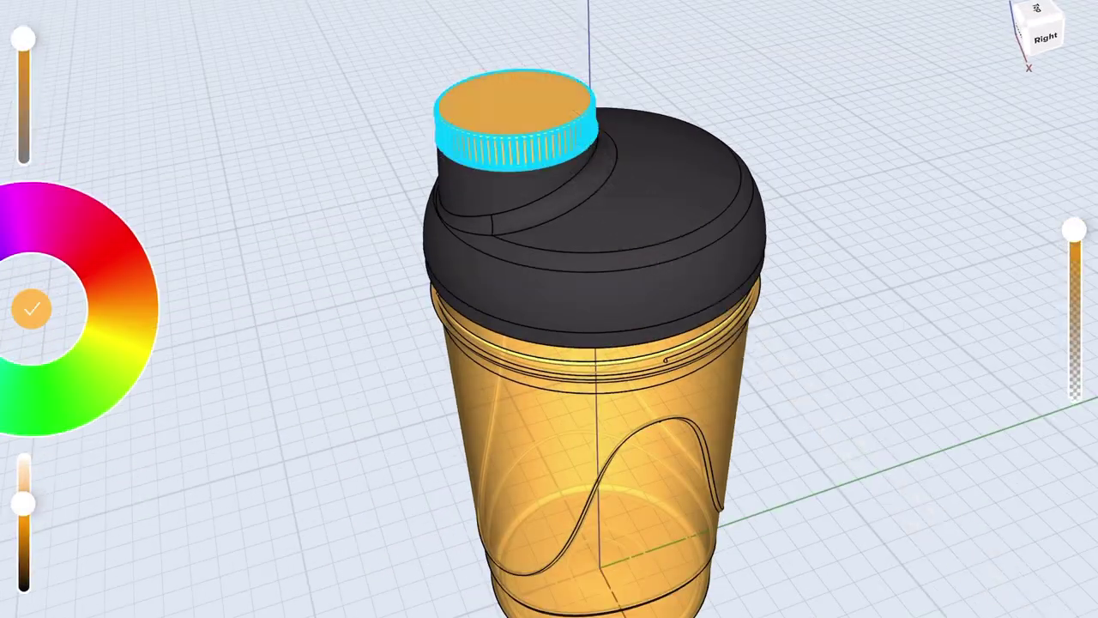
{"action": "scroll", "coordinate": [811, 318], "scroll_direction": "up", "scroll_amount": 5}
Round the thread ridge edges on the cup rim with a 0,3 mm fillet
{"action": "scroll", "coordinate": [772, 343], "scroll_direction": "up", "scroll_amount": 3}
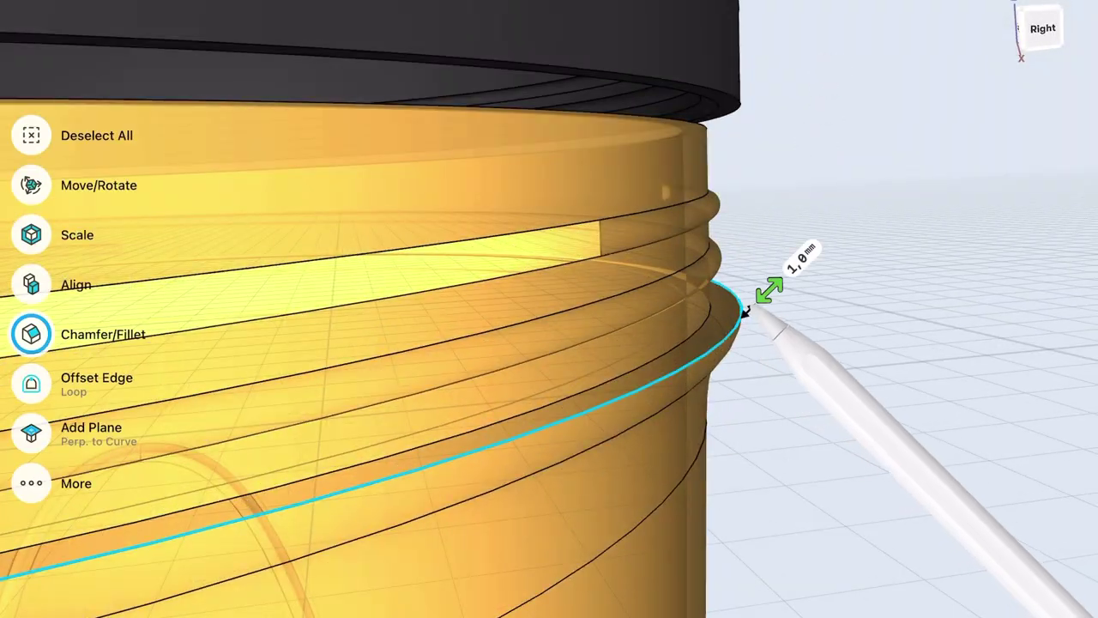
{"action": "scroll", "coordinate": [803, 369], "scroll_direction": "up", "scroll_amount": 3}
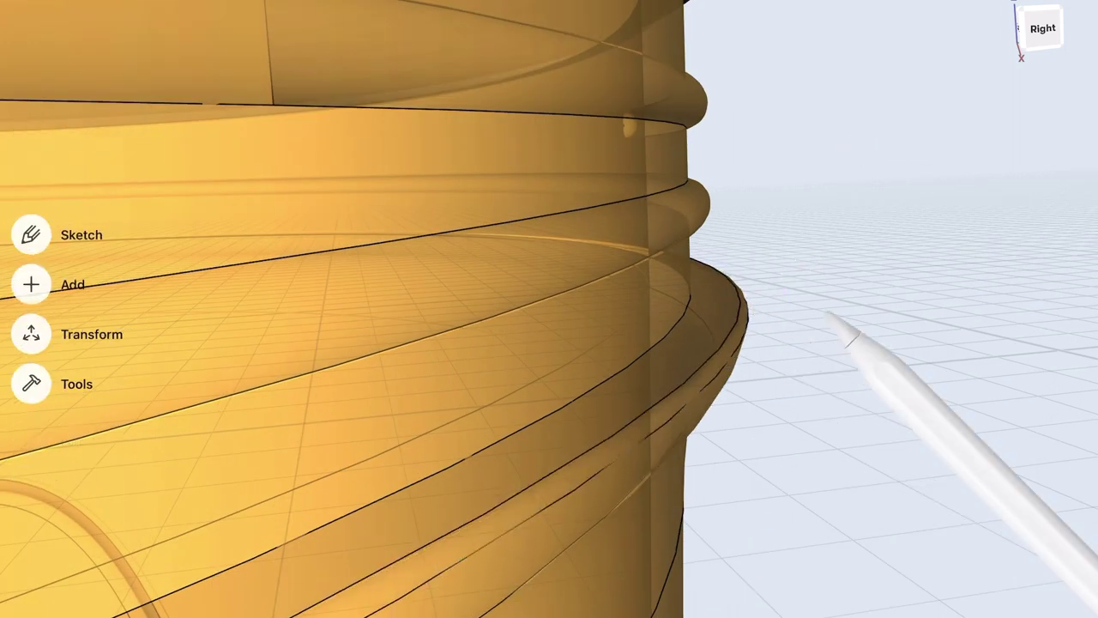
{"action": "scroll", "coordinate": [783, 410], "scroll_direction": "up", "scroll_amount": 3}
{"action": "scroll", "coordinate": [783, 410], "scroll_direction": "up", "scroll_amount": 3}
{"action": "left_click", "coordinate": [751, 242]}
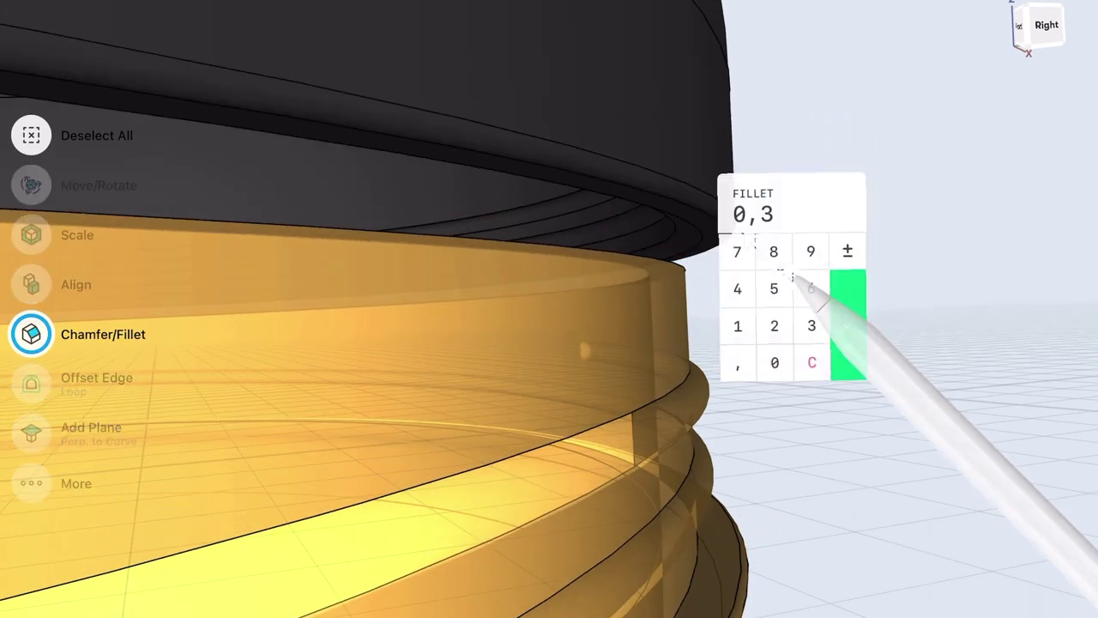
{"action": "left_click", "coordinate": [843, 326]}
{"action": "scroll", "coordinate": [832, 361], "scroll_direction": "down", "scroll_amount": 3}
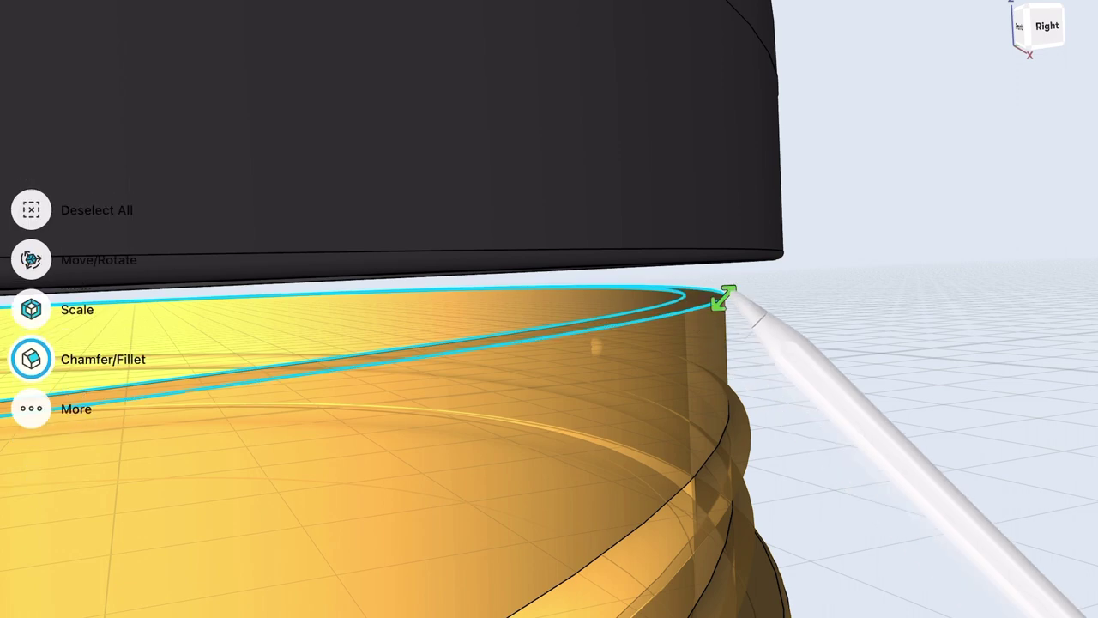
{"action": "scroll", "coordinate": [833, 344], "scroll_direction": "down", "scroll_amount": 5}
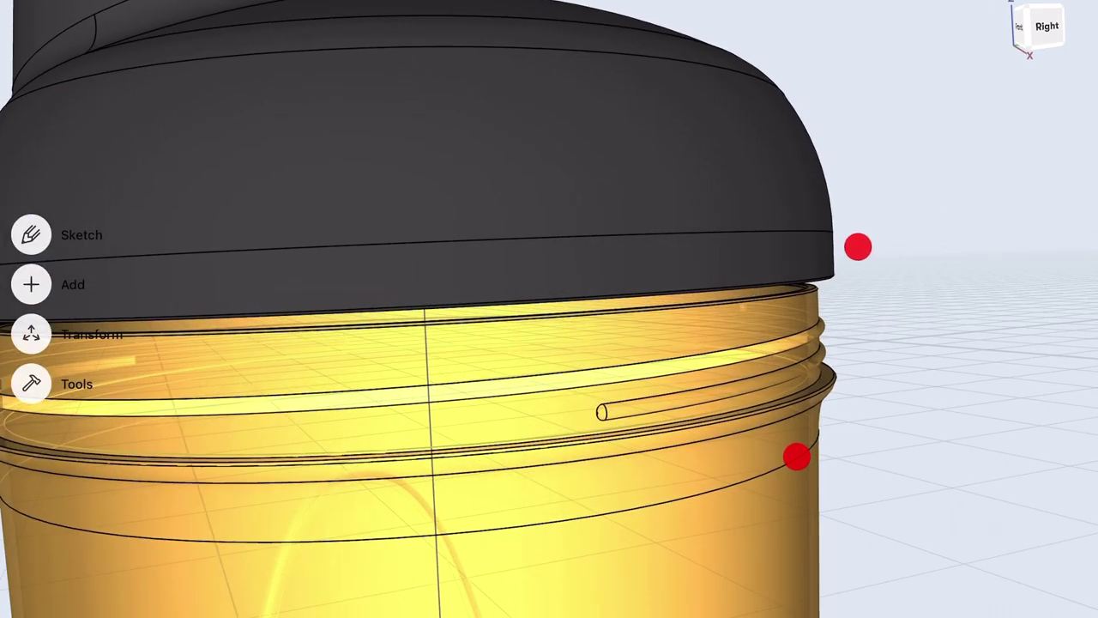
{"action": "scroll", "coordinate": [798, 343], "scroll_direction": "down", "scroll_amount": 5}
{"action": "scroll", "coordinate": [778, 343], "scroll_direction": "up", "scroll_amount": 5}
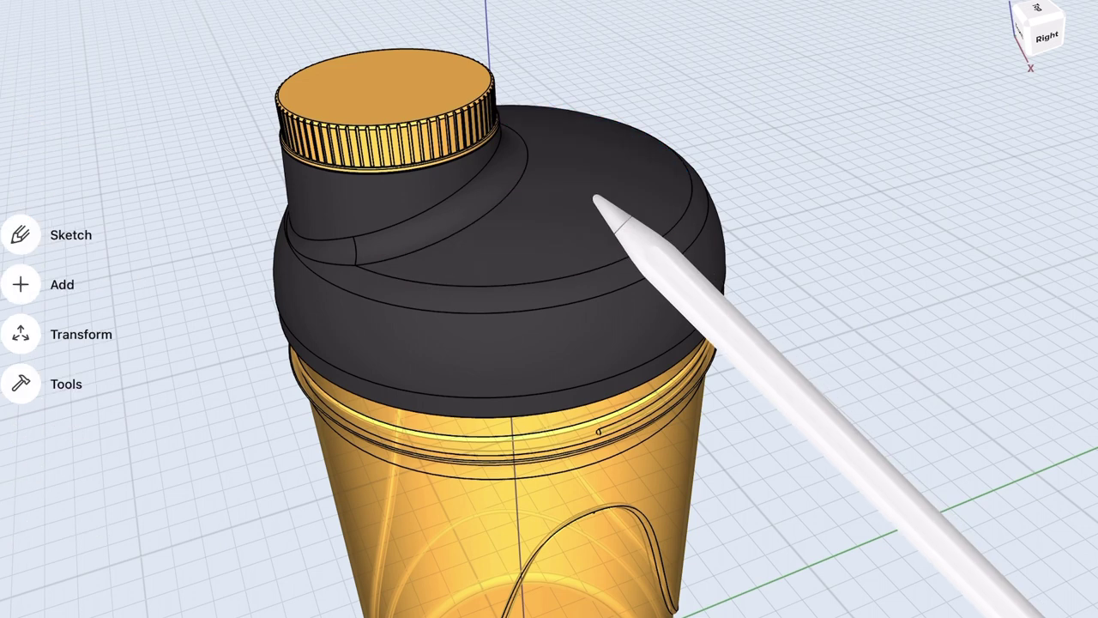
Lower the lid and cap together by 7 mm
{"action": "left_click", "coordinate": [594, 197]}
{"action": "left_click", "coordinate": [441, 82]}
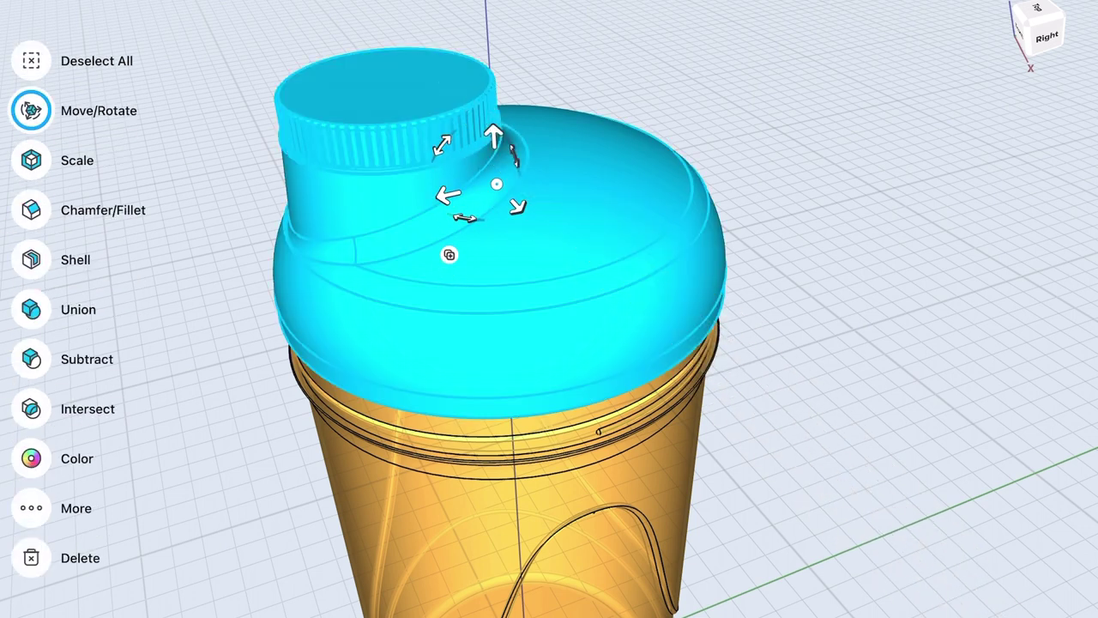
{"action": "left_click_drag", "start_coordinate": [493, 134], "coordinate": [497, 169]}
{"action": "key", "text": "Escape"}
Move the lid and cap 93 mm off to the side of the bottle
{"action": "left_click_drag", "start_coordinate": [844, 191], "coordinate": [728, 189]}
{"action": "left_click", "coordinate": [446, 110]}
{"action": "scroll", "coordinate": [660, 327], "scroll_direction": "up", "scroll_amount": 5}
{"action": "left_click", "coordinate": [625, 245]}
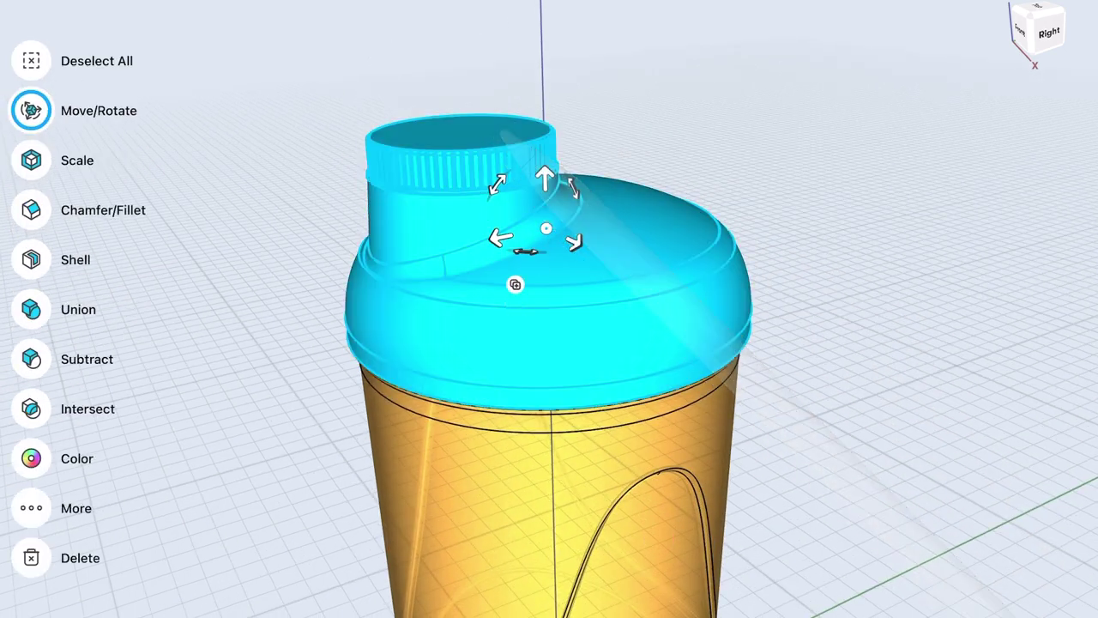
{"action": "scroll", "coordinate": [623, 224], "scroll_direction": "down", "scroll_amount": 5}
{"action": "left_click_drag", "start_coordinate": [380, 228], "coordinate": [596, 172]}
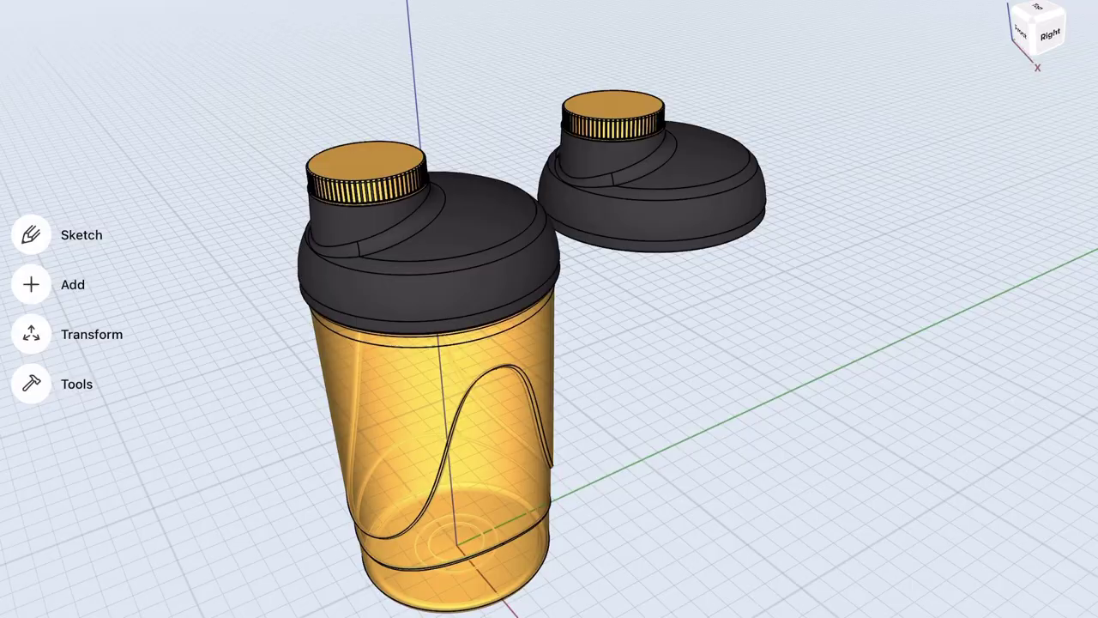
Lift the cap up off the lid neck on its own
{"action": "scroll", "coordinate": [738, 323], "scroll_direction": "up", "scroll_amount": 5}
{"action": "left_click", "coordinate": [459, 283]}
{"action": "left_click_drag", "start_coordinate": [455, 242], "coordinate": [442, 111]}
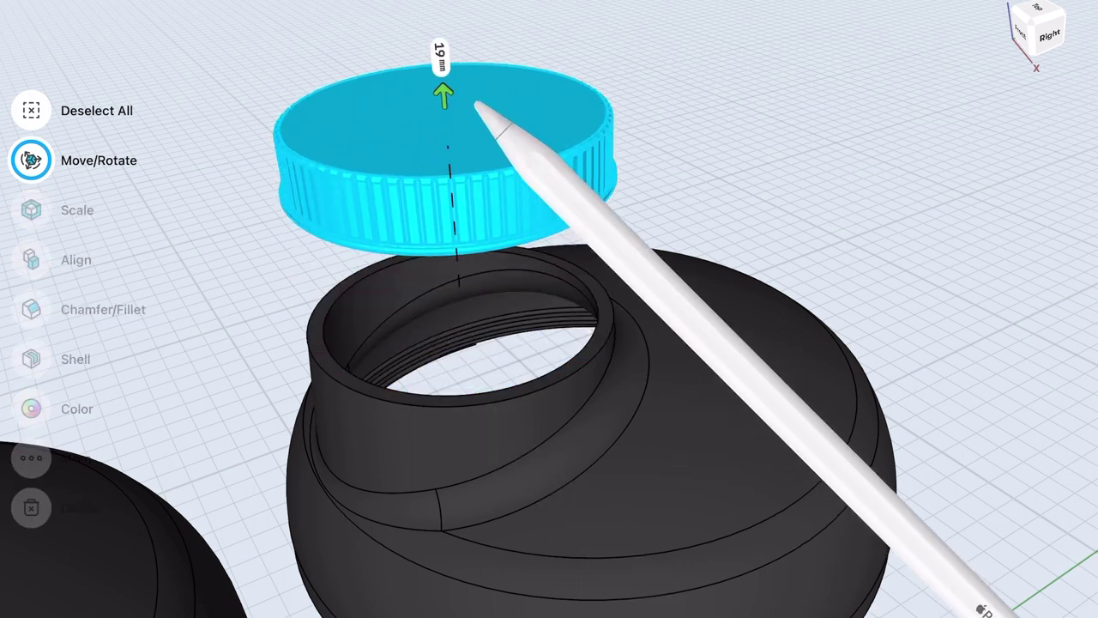
{"action": "left_click", "coordinate": [730, 93]}
Offset the neck's inner edge loop inward by about 0.8 mm
{"action": "scroll", "coordinate": [751, 320], "scroll_direction": "up", "scroll_amount": 5}
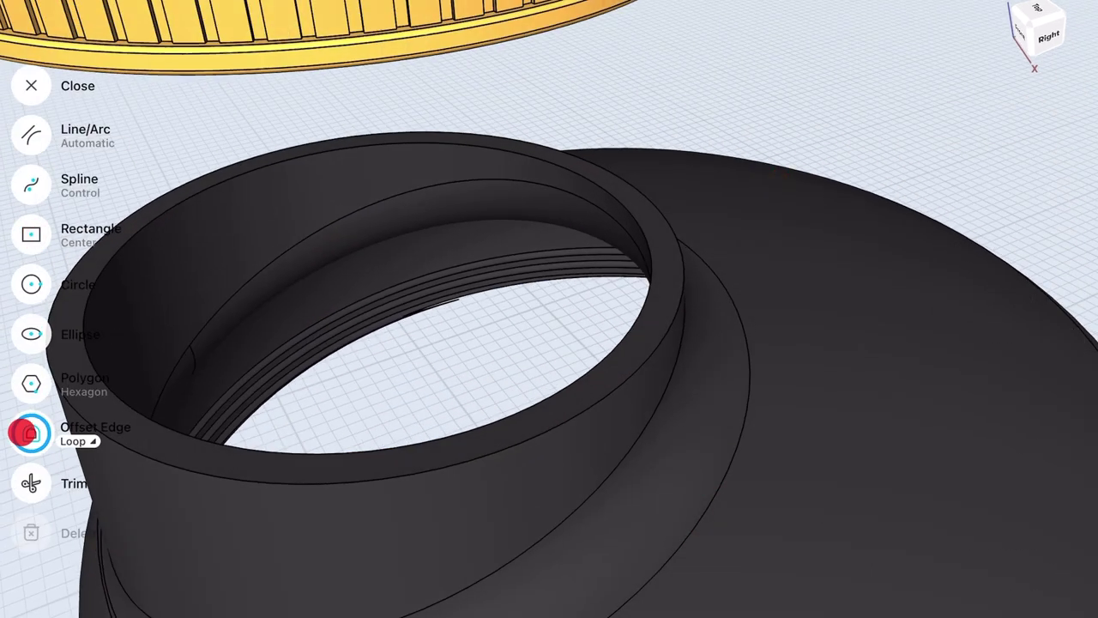
{"action": "left_click", "coordinate": [753, 248]}
{"action": "scroll", "coordinate": [799, 236], "scroll_direction": "up", "scroll_amount": 3}
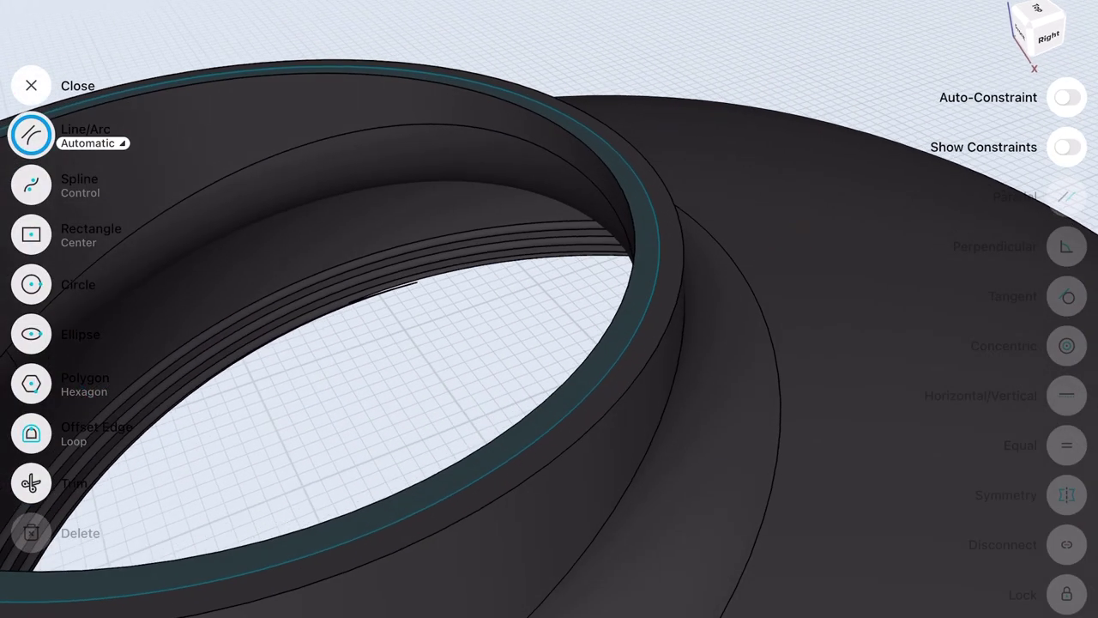
{"action": "left_click", "coordinate": [31, 433]}
{"action": "left_click_drag", "start_coordinate": [620, 277], "coordinate": [652, 284]}
{"action": "left_click", "coordinate": [986, 129]}
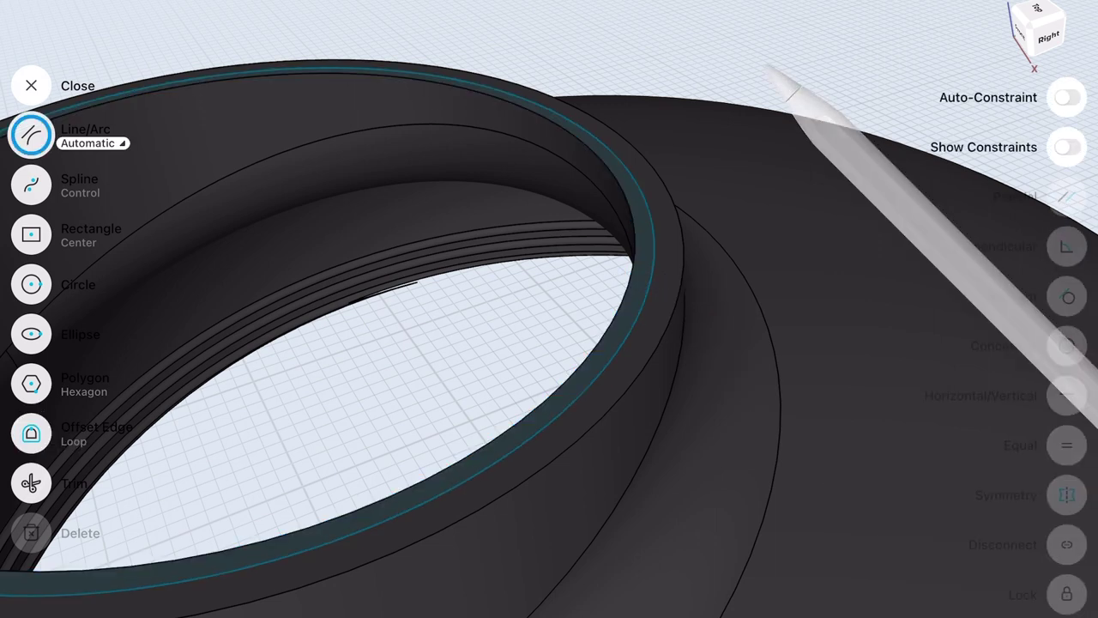
Extrude the thin ring face up 3.9 mm to form a raised neck ring
{"action": "left_click", "coordinate": [655, 261]}
{"action": "left_click_drag", "start_coordinate": [654, 208], "coordinate": [666, 117]}
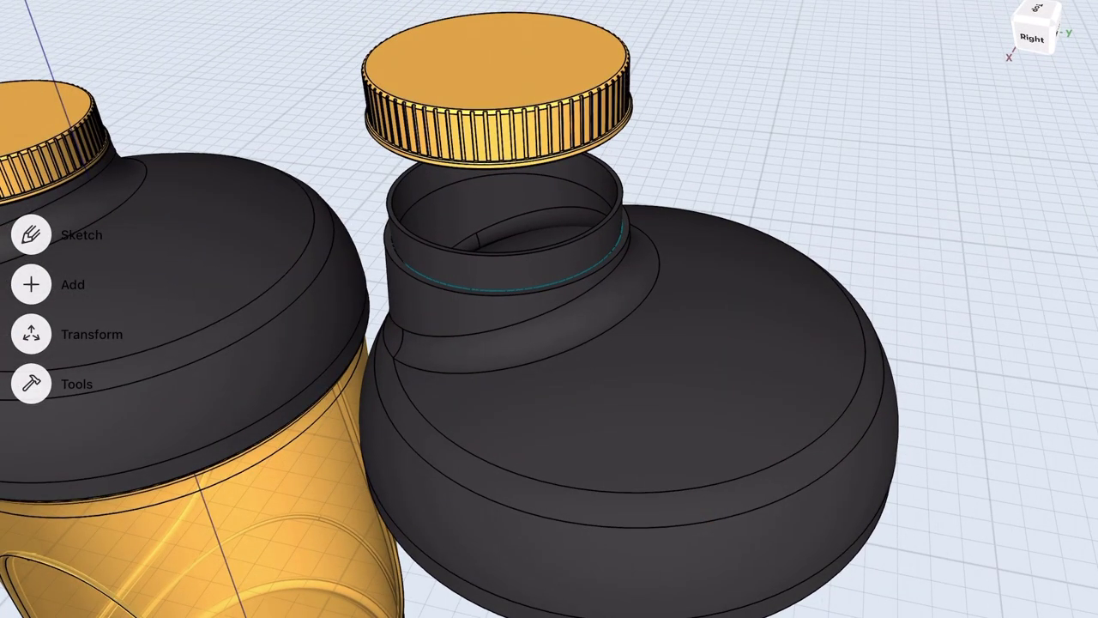
{"action": "left_click", "coordinate": [496, 86]}
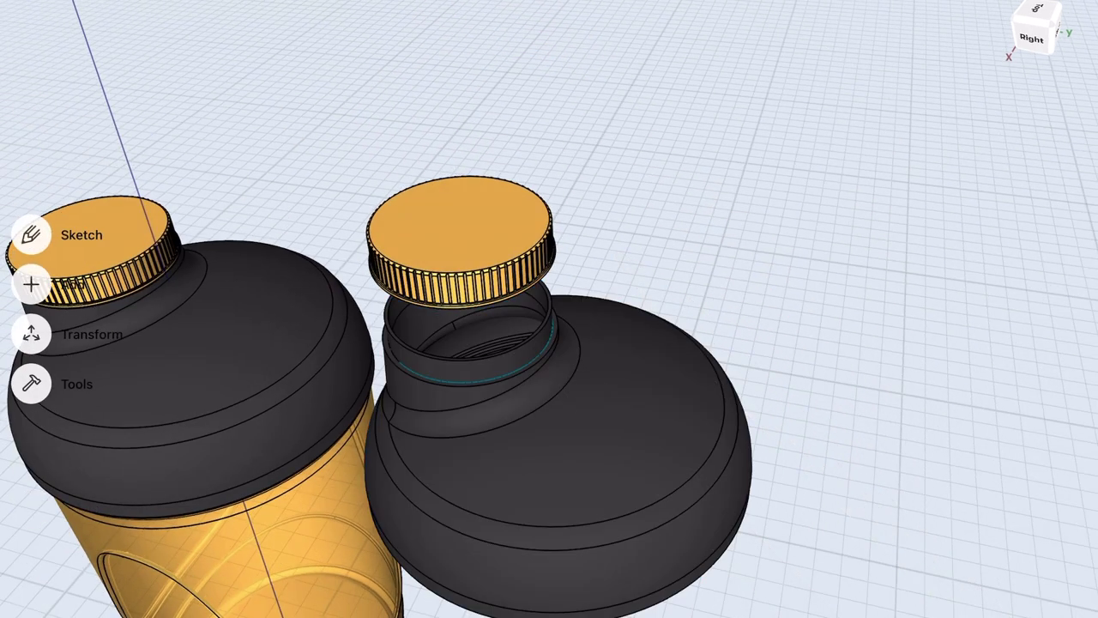
Raise the separate lid by 83 mm and bring the cap down toward its neck
{"action": "left_click", "coordinate": [595, 431]}
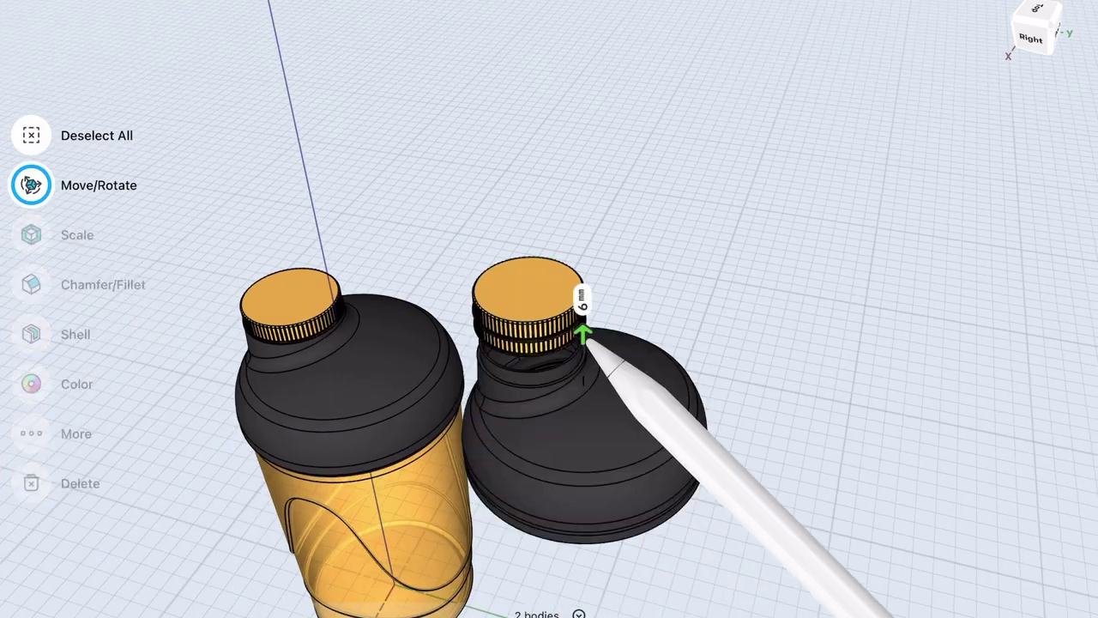
{"action": "left_click_drag", "start_coordinate": [583, 296], "coordinate": [616, 158]}
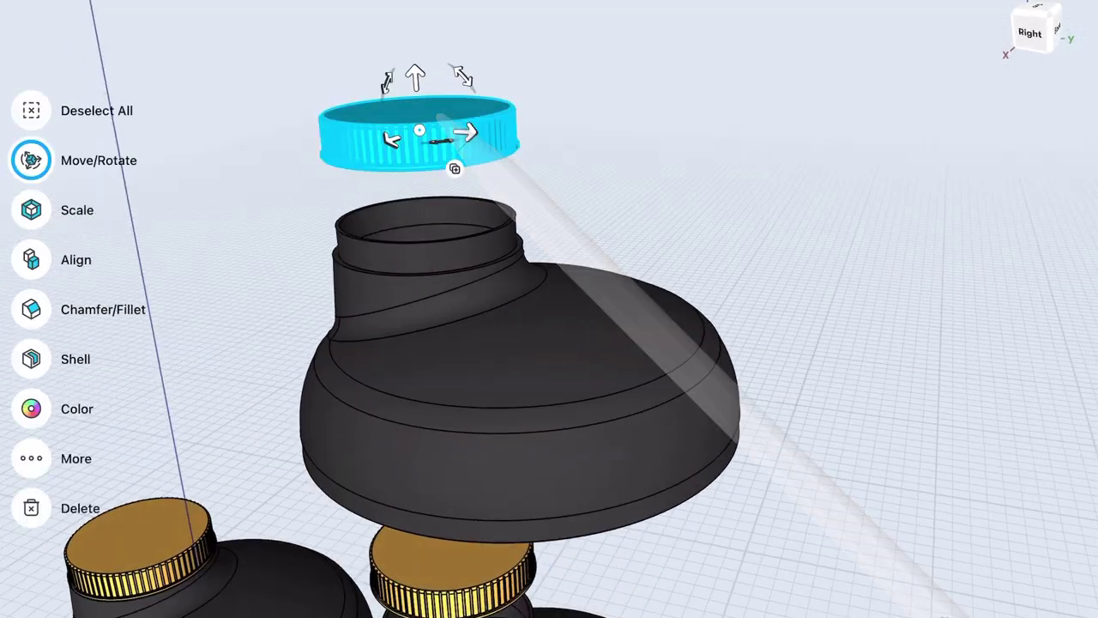
{"action": "left_click_drag", "start_coordinate": [415, 77], "coordinate": [416, 176]}
Offset the cap face by about 6,655 mm and orbit to a side view
{"action": "left_click", "coordinate": [31, 382]}
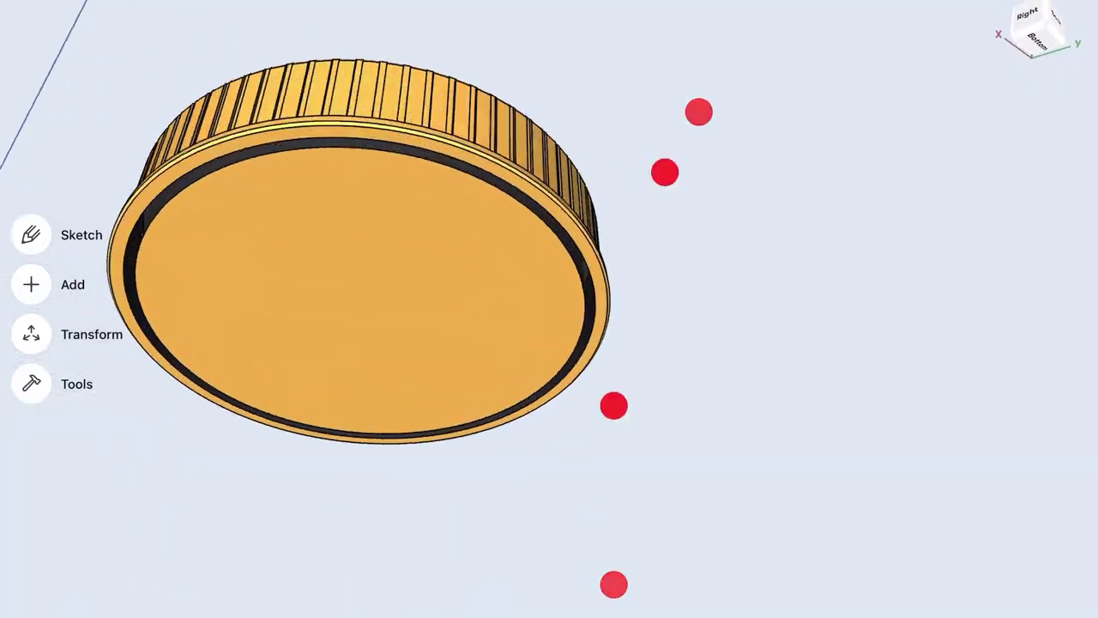
{"action": "scroll", "coordinate": [549, 308], "scroll_direction": "up", "scroll_amount": 5}
{"action": "left_click_drag", "start_coordinate": [569, 355], "coordinate": [483, 449]}
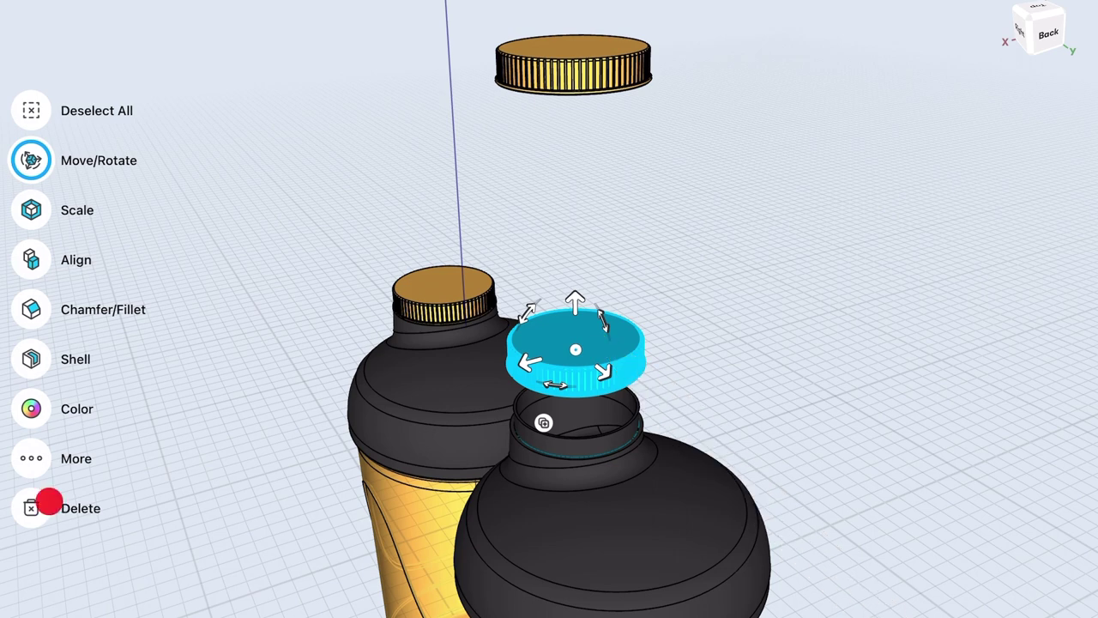
{"action": "mouse_move", "coordinate": [772, 240]}
{"action": "left_mouse_down"}
{"action": "mouse_move", "coordinate": [735, 272]}
{"action": "mouse_move", "coordinate": [760, 211]}
{"action": "mouse_move", "coordinate": [738, 266]}
{"action": "mouse_move", "coordinate": [731, 338]}
{"action": "mouse_move", "coordinate": [730, 283]}
{"action": "left_mouse_up"}
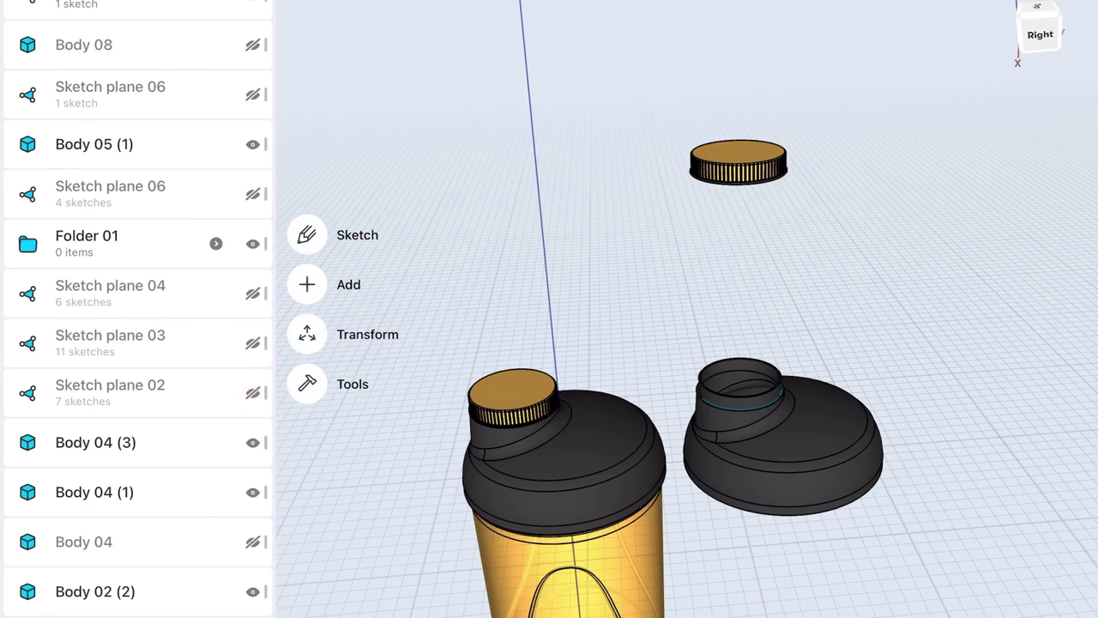
Orbit onto the lid neck and switch to a straight side view of its profile
{"action": "scroll", "coordinate": [730, 317], "scroll_direction": "down", "scroll_amount": 3}
{"action": "scroll", "coordinate": [111, 437], "scroll_direction": "down", "scroll_amount": 2}
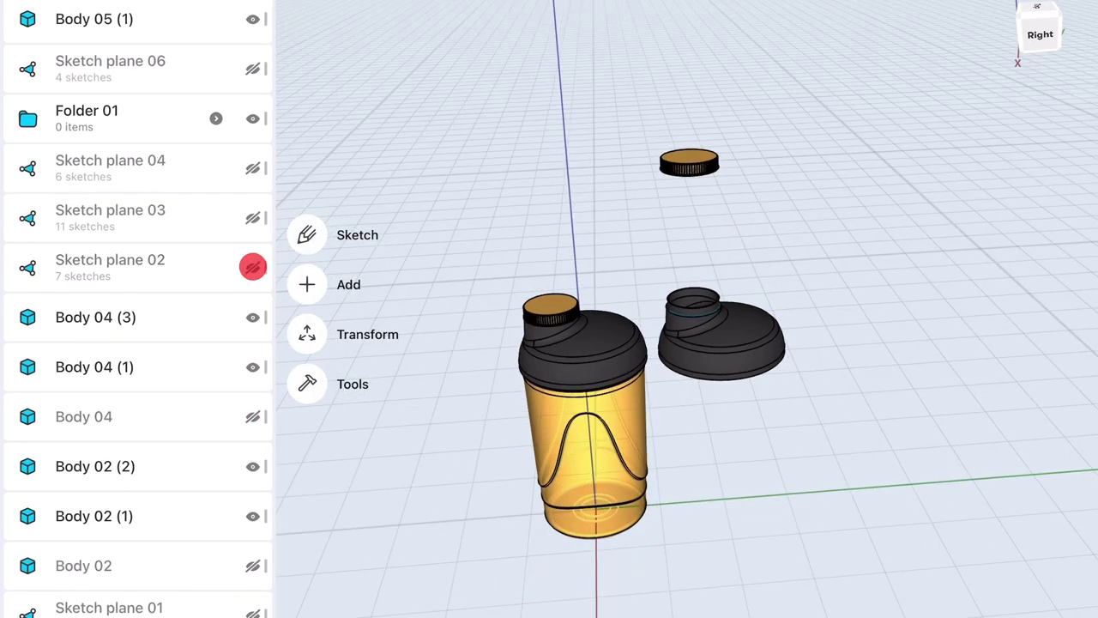
{"action": "left_click", "coordinate": [440, 504]}
{"action": "scroll", "coordinate": [528, 502], "scroll_direction": "up", "scroll_amount": 5}
{"action": "left_click_drag", "start_coordinate": [517, 454], "coordinate": [726, 363]}
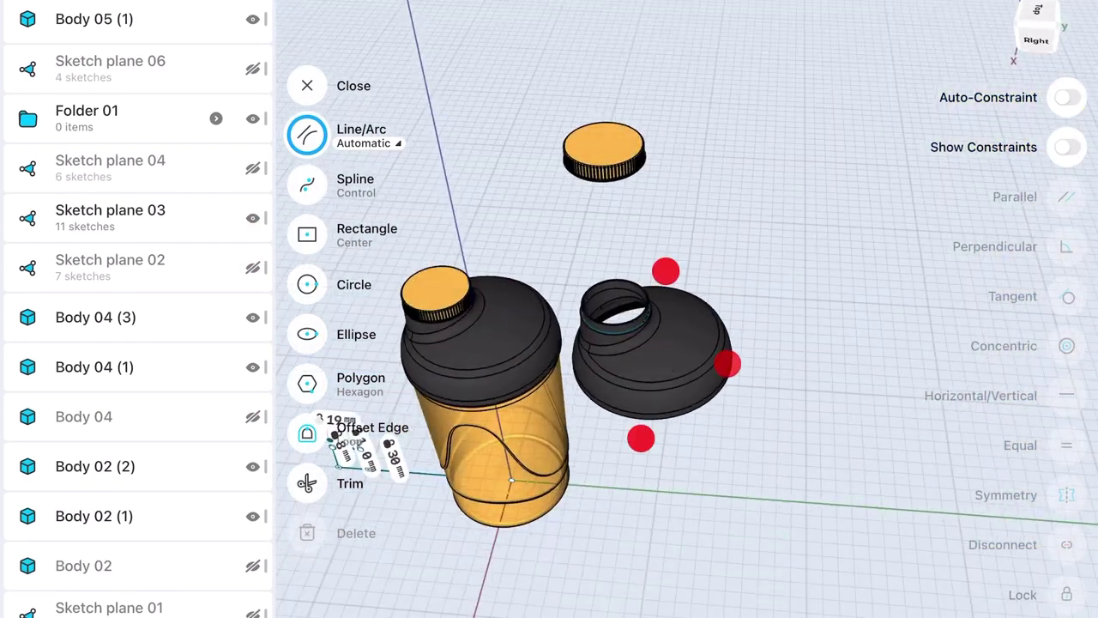
{"action": "scroll", "coordinate": [711, 366], "scroll_direction": "up", "scroll_amount": 5}
{"action": "scroll", "coordinate": [726, 154], "scroll_direction": "up", "scroll_amount": 2}
{"action": "left_click", "coordinate": [1032, 35]}
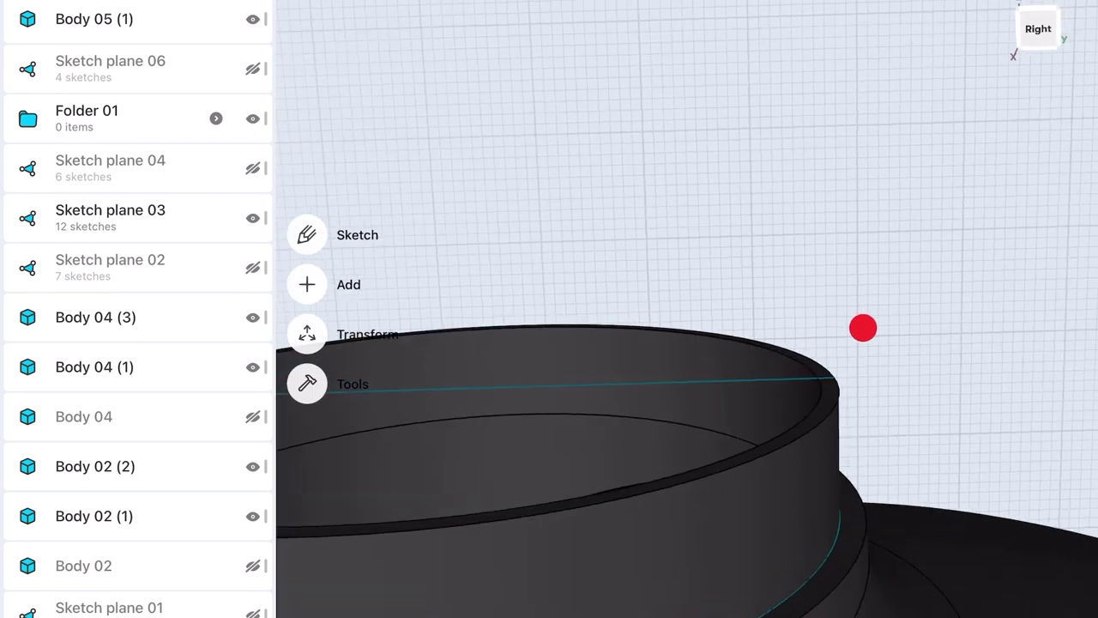
Sketch a 0,5 mm radius circle at the corner of the side profile
{"action": "left_click", "coordinate": [307, 235]}
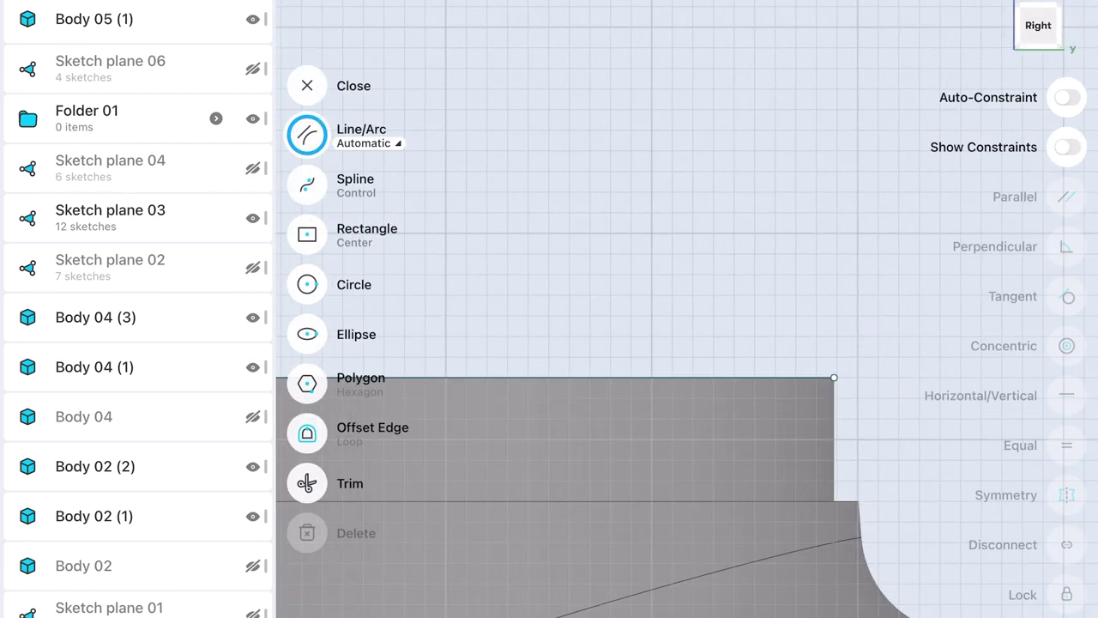
{"action": "scroll", "coordinate": [600, 394], "scroll_direction": "up", "scroll_amount": 3}
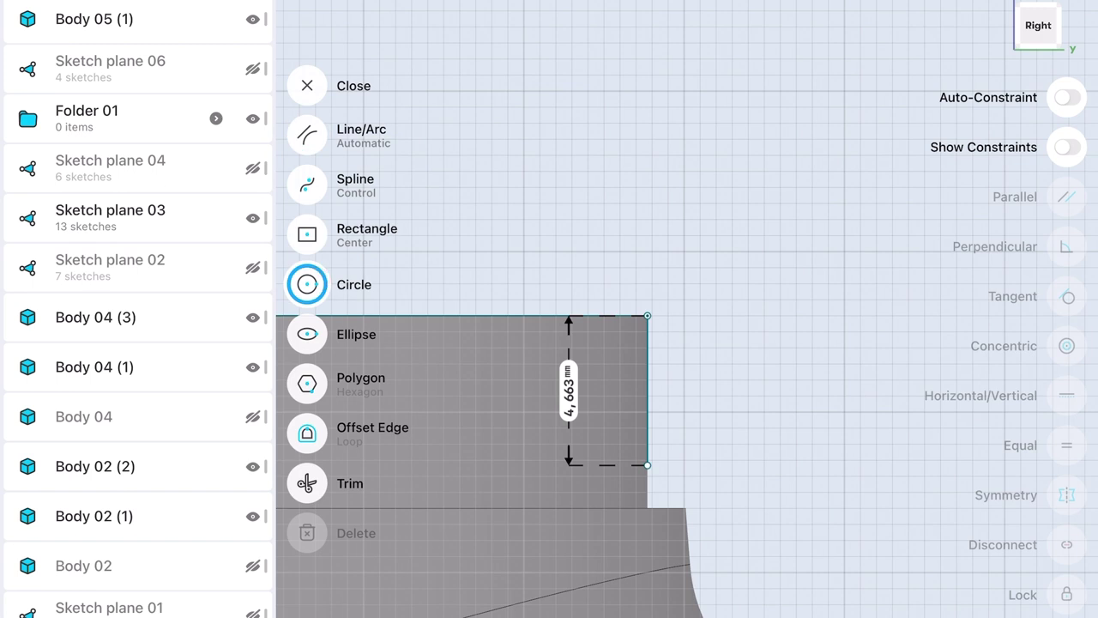
{"action": "left_click", "coordinate": [647, 465]}
{"action": "left_click", "coordinate": [564, 461]}
{"action": "type", "text": "0,5"}
{"action": "key", "text": "Return"}
Show Body 05 (1) again and hide the dark body to expose the sketch
{"action": "scroll", "coordinate": [814, 414], "scroll_direction": "down", "scroll_amount": 3}
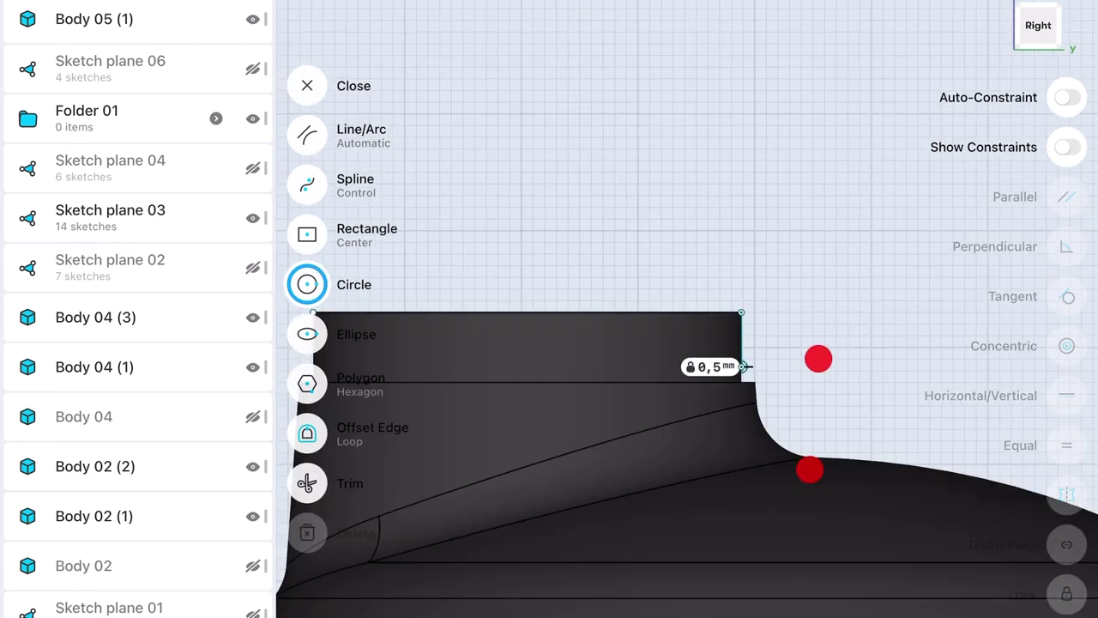
{"action": "left_click_drag", "start_coordinate": [819, 358], "coordinate": [772, 258]}
{"action": "left_click", "coordinate": [308, 135]}
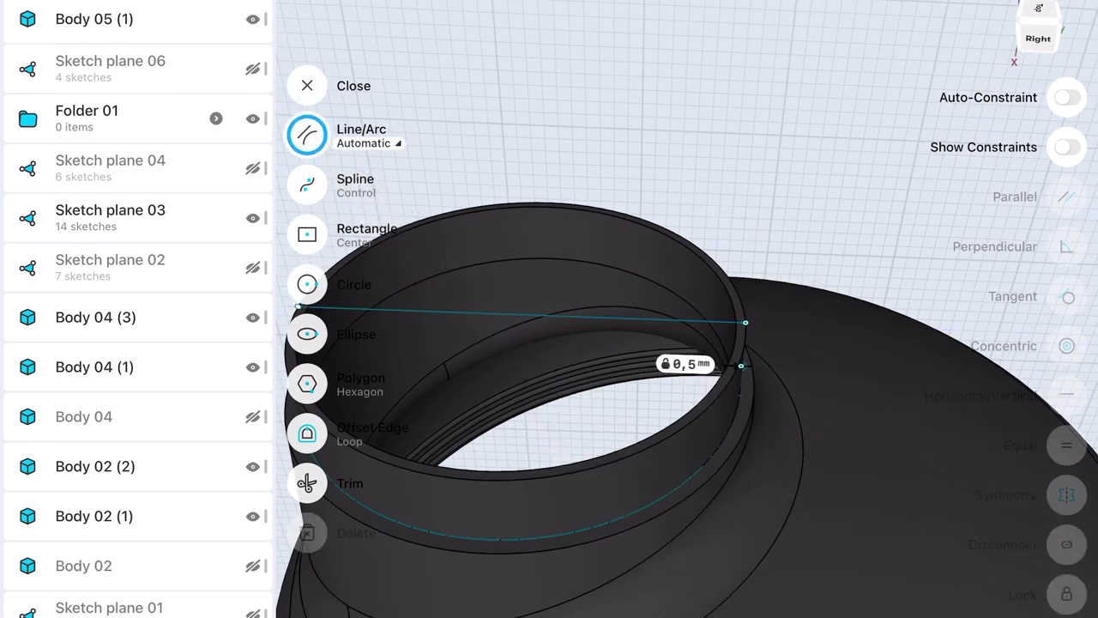
{"action": "left_click_drag", "start_coordinate": [248, 15], "coordinate": [247, 75]}
{"action": "left_click", "coordinate": [249, 78]}
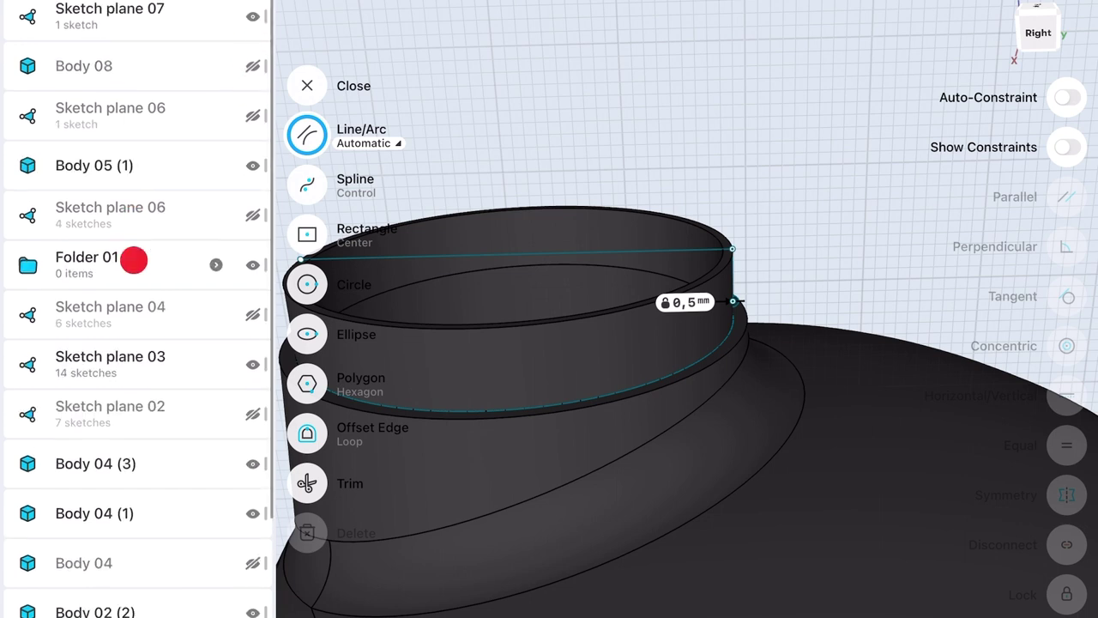
{"action": "left_click_drag", "start_coordinate": [134, 257], "coordinate": [65, 306]}
{"action": "left_click", "coordinate": [249, 417]}
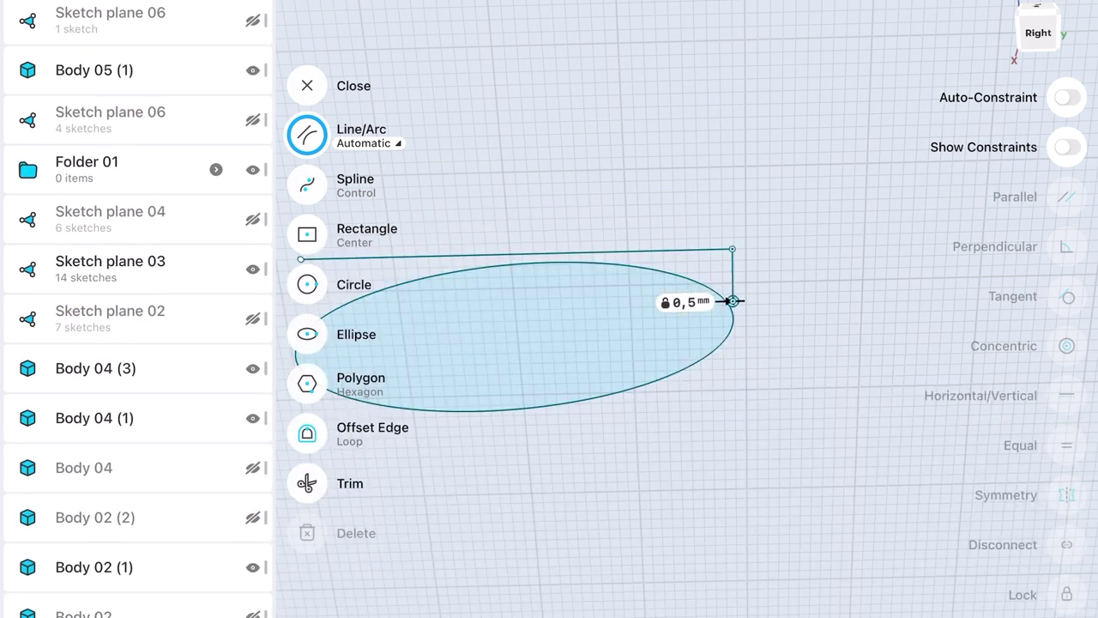
Draw three vertical lines below the profile, including an 18,39 mm revolve axis
{"action": "left_click_drag", "start_coordinate": [622, 302], "coordinate": [624, 427]}
{"action": "scroll", "coordinate": [738, 265], "scroll_direction": "up", "scroll_amount": 5}
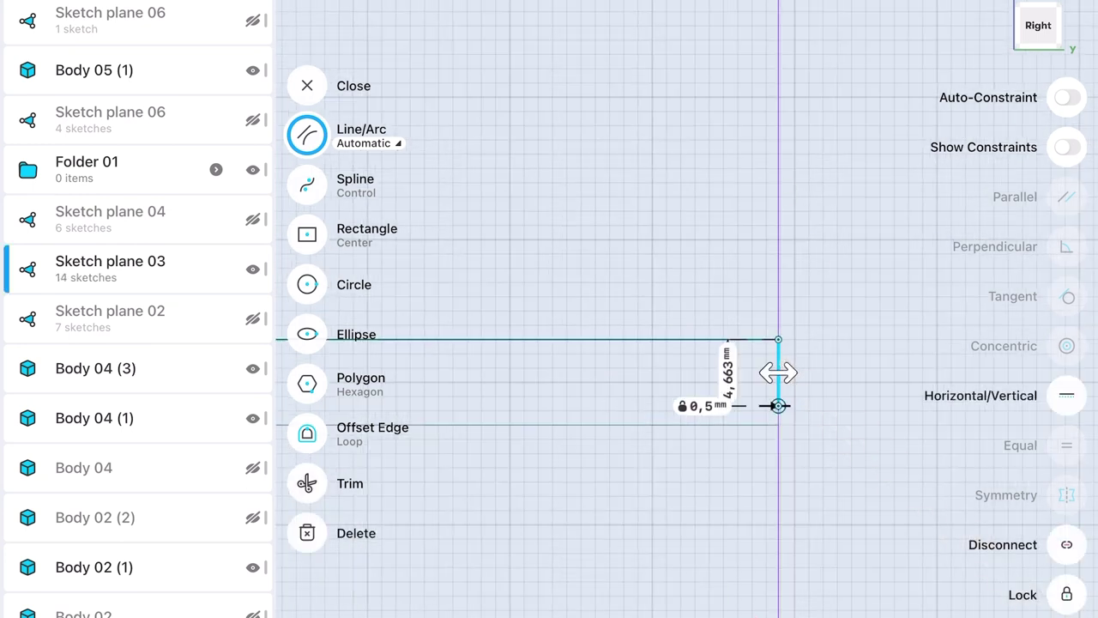
{"action": "scroll", "coordinate": [729, 342], "scroll_direction": "up", "scroll_amount": 5}
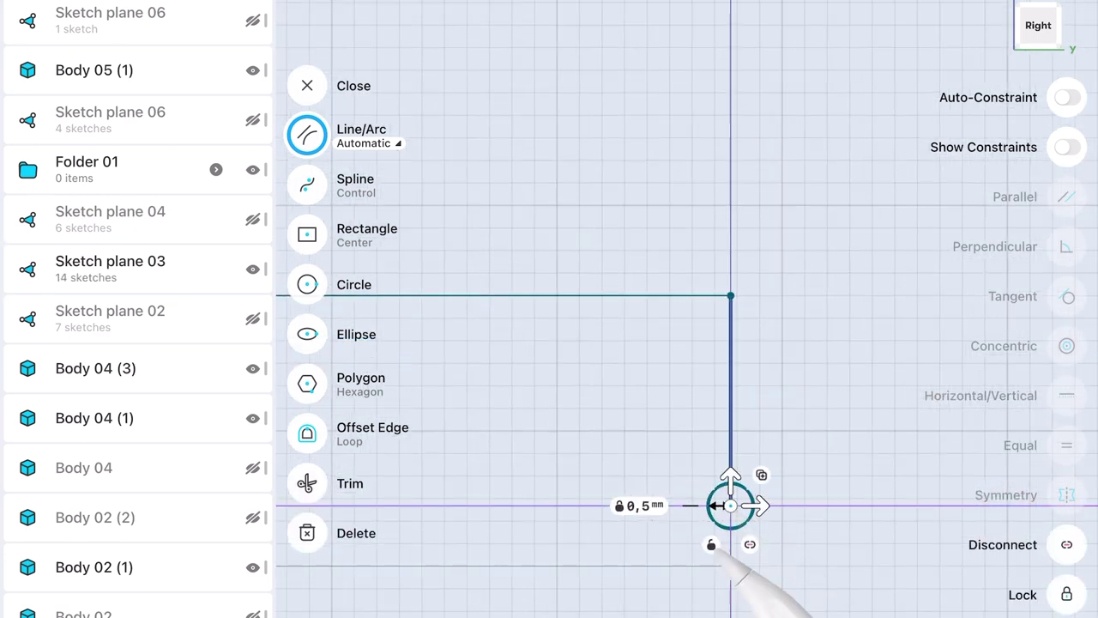
{"action": "scroll", "coordinate": [858, 386], "scroll_direction": "down", "scroll_amount": 5}
{"action": "left_click_drag", "start_coordinate": [733, 322], "coordinate": [733, 466]}
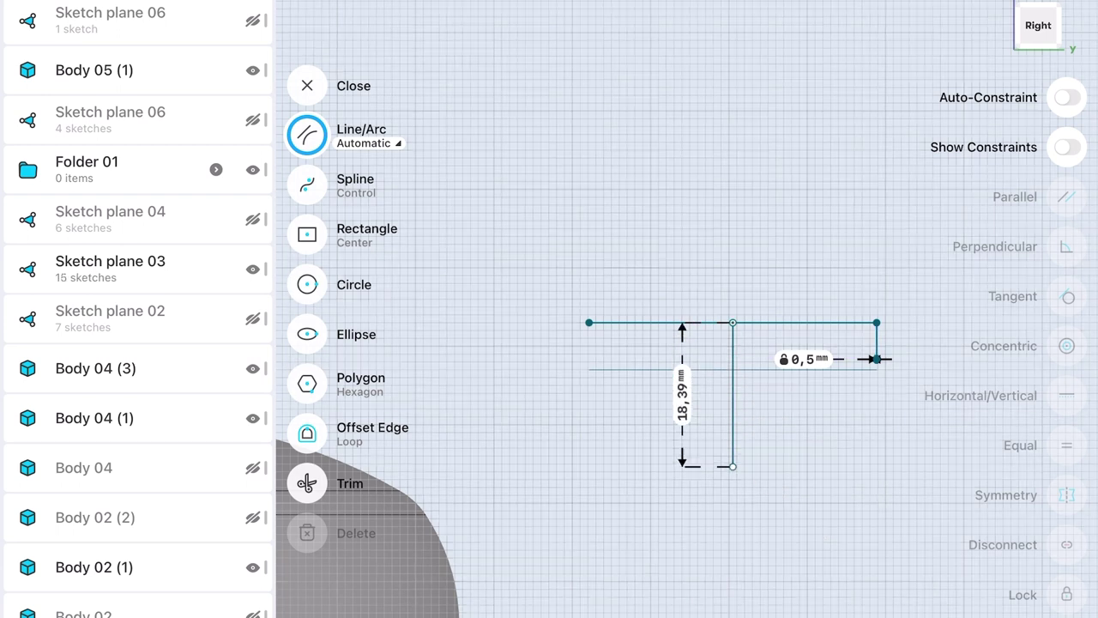
{"action": "left_click_drag", "start_coordinate": [588, 322], "coordinate": [588, 434]}
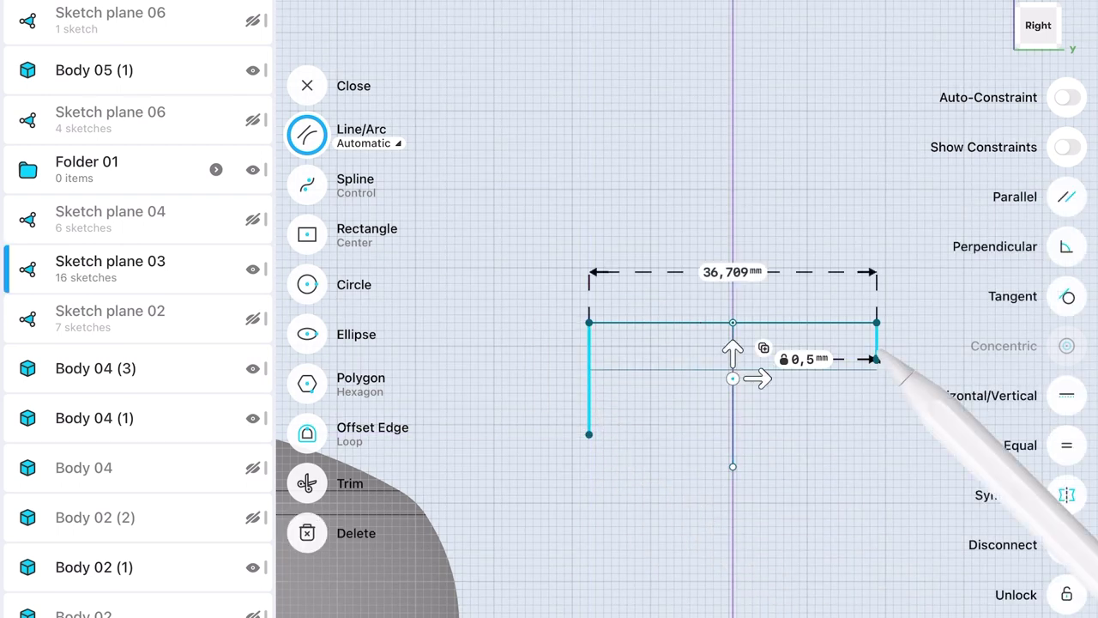
{"action": "scroll", "coordinate": [872, 370], "scroll_direction": "up", "scroll_amount": 5}
{"action": "scroll", "coordinate": [872, 370], "scroll_direction": "down", "scroll_amount": 2}
{"action": "middle_click_drag", "start_coordinate": [888, 256], "coordinate": [842, 219]}
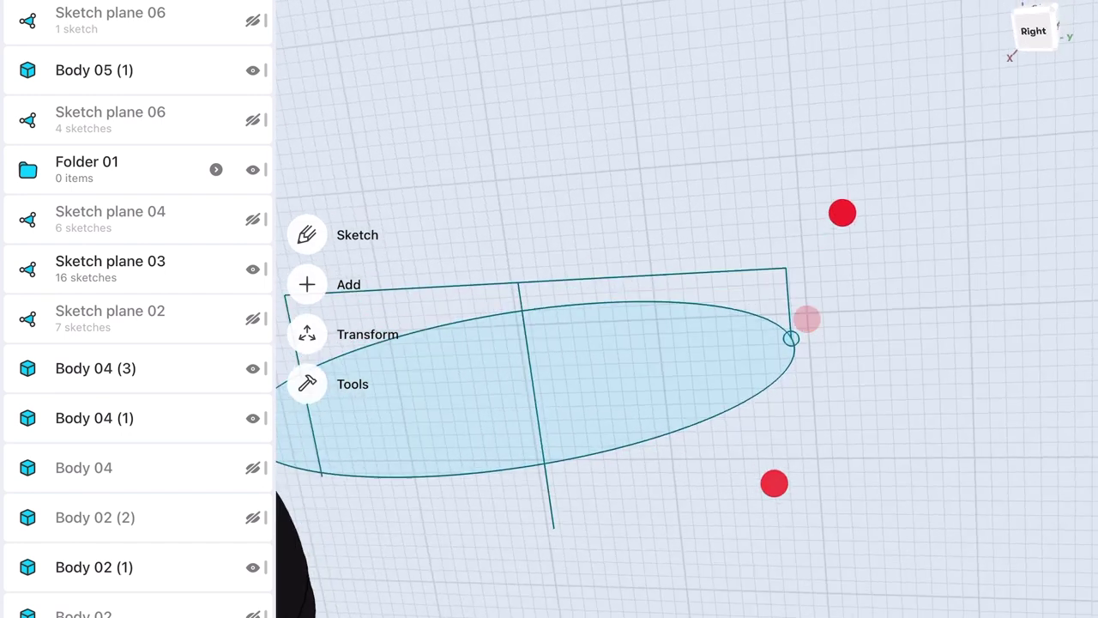
{"action": "left_click", "coordinate": [307, 343]}
Revolve the small circle 270° around the vertical axis line into an open pipe ring
{"action": "scroll", "coordinate": [798, 378], "scroll_direction": "up", "scroll_amount": 3}
{"action": "scroll", "coordinate": [837, 395], "scroll_direction": "down", "scroll_amount": 3}
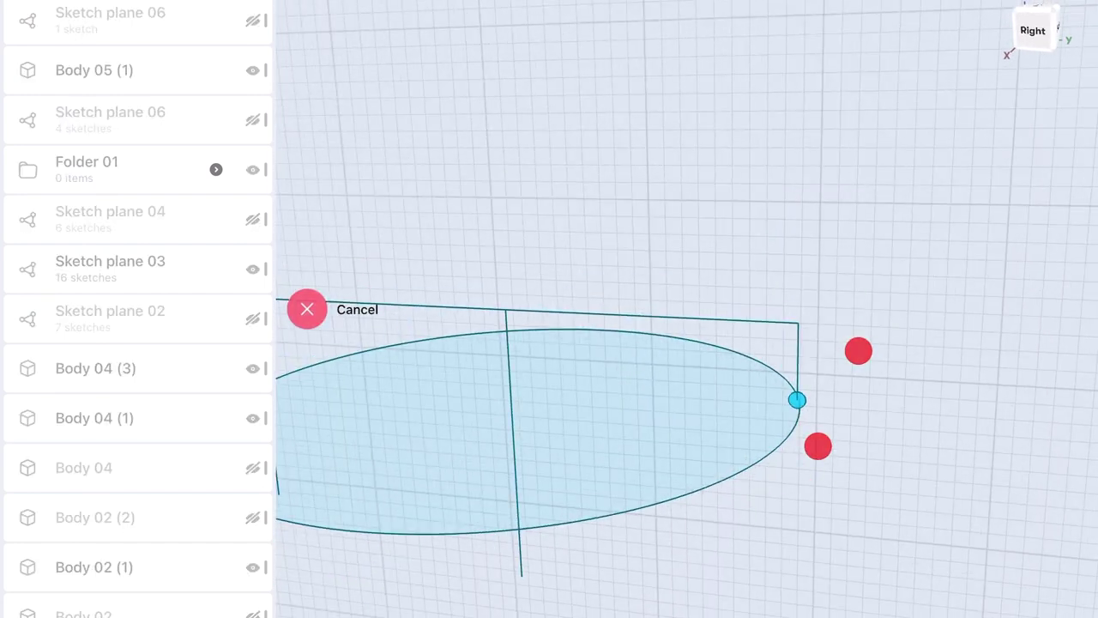
{"action": "left_click", "coordinate": [512, 404]}
{"action": "left_click_drag", "start_coordinate": [652, 215], "coordinate": [652, 163]}
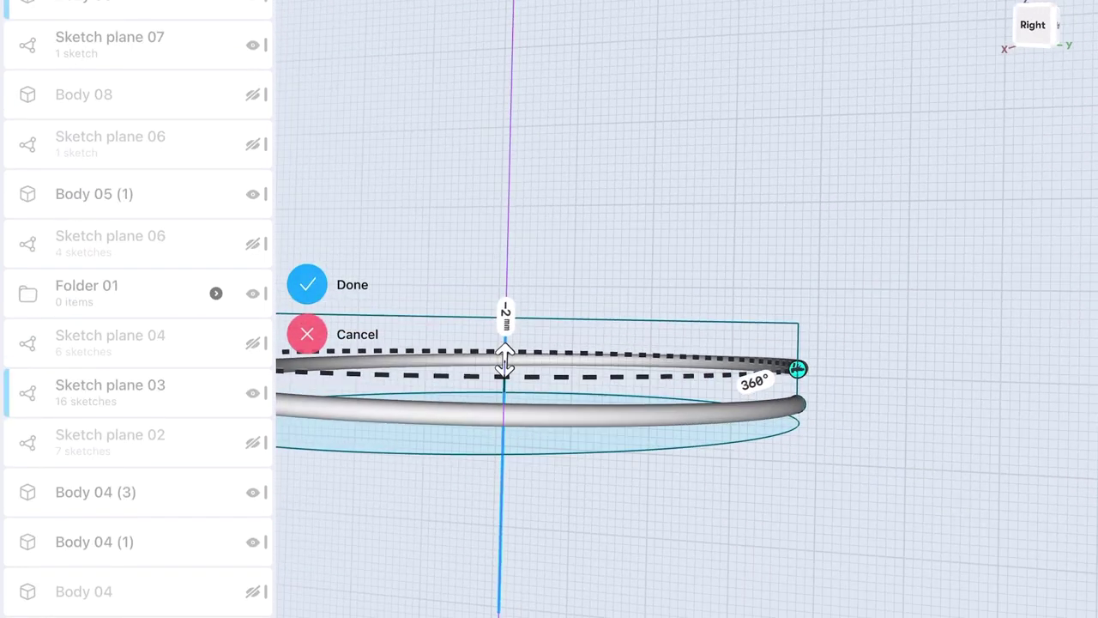
{"action": "left_click_drag", "start_coordinate": [827, 446], "coordinate": [832, 492]}
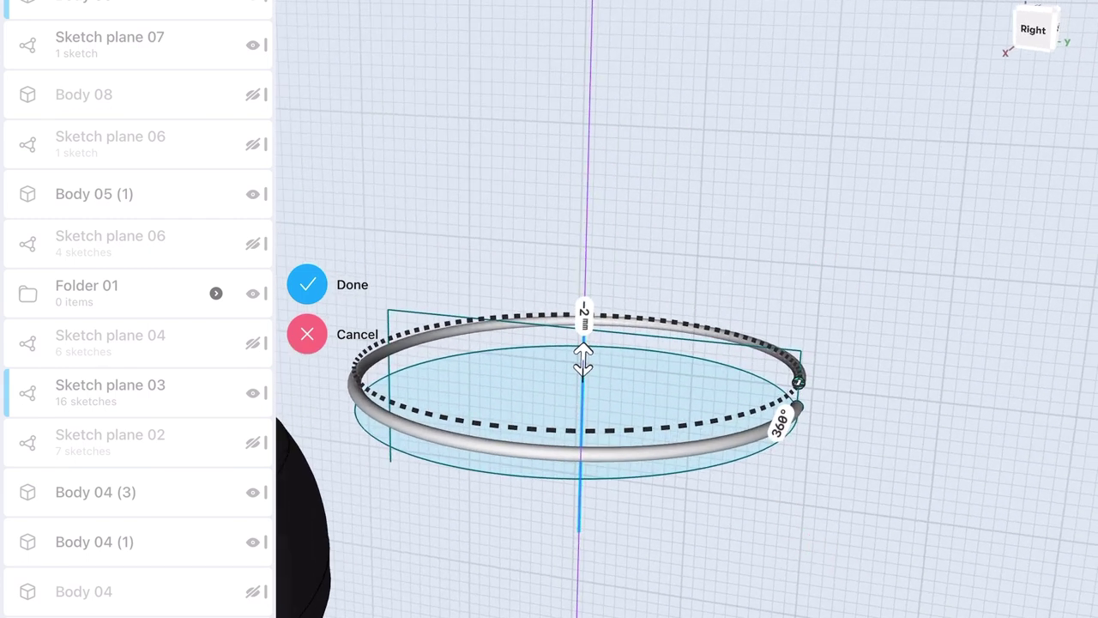
{"action": "left_click", "coordinate": [763, 471]}
{"action": "left_click", "coordinate": [726, 397]}
{"action": "left_click", "coordinate": [762, 507]}
{"action": "left_click", "coordinate": [836, 470]}
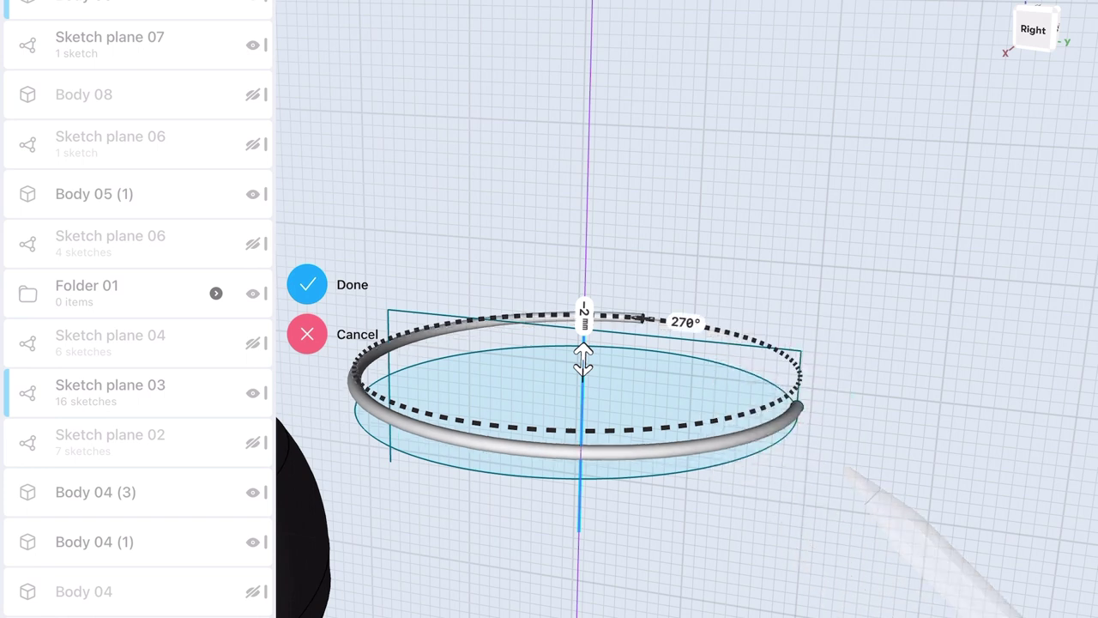
{"action": "left_click", "coordinate": [307, 284]}
Rotate the new ring about its vertical axis, raise it about 2,5 mm, and hide Body 09
{"action": "left_click_drag", "start_coordinate": [772, 386], "coordinate": [772, 447]}
{"action": "left_click", "coordinate": [601, 476]}
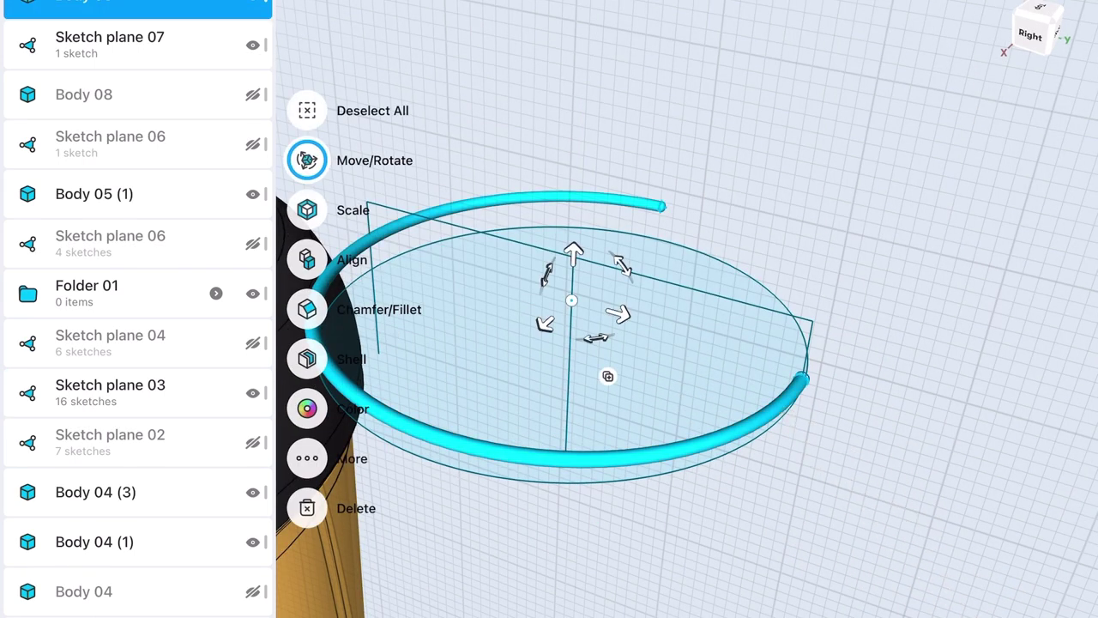
{"action": "left_click_drag", "start_coordinate": [672, 399], "coordinate": [635, 288]}
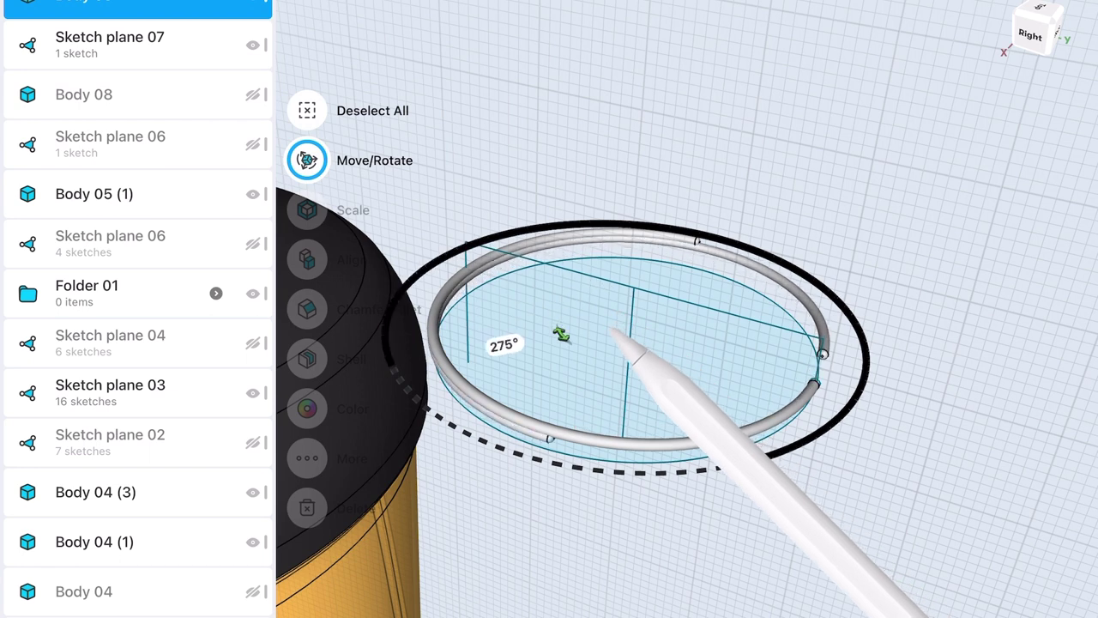
{"action": "left_click_drag", "start_coordinate": [878, 412], "coordinate": [902, 232]}
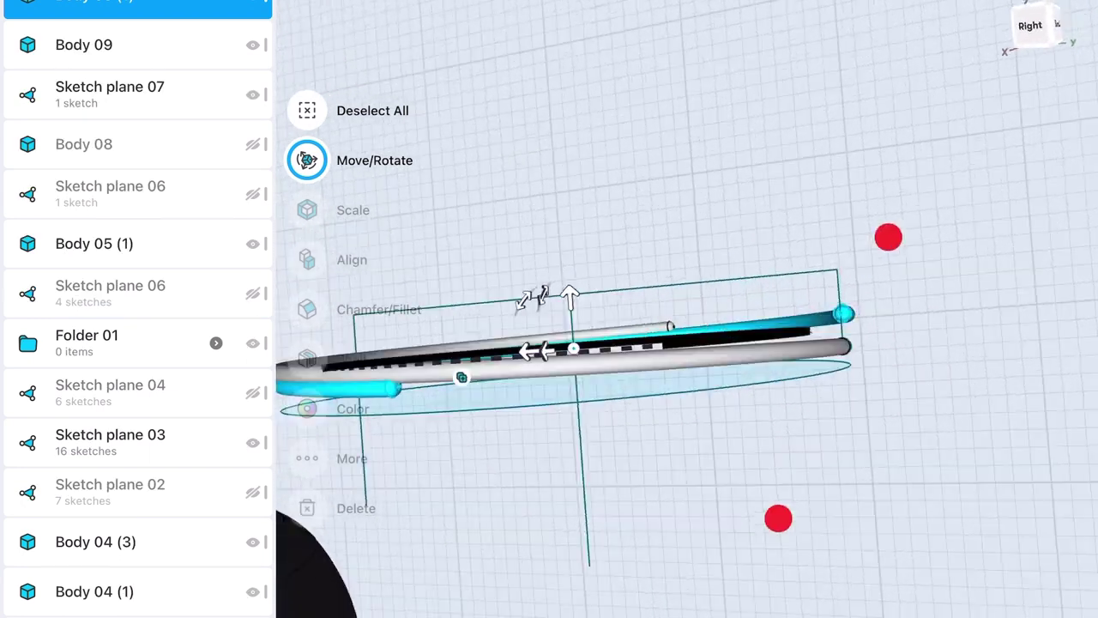
{"action": "left_click_drag", "start_coordinate": [902, 231], "coordinate": [870, 522]}
{"action": "left_click_drag", "start_coordinate": [631, 364], "coordinate": [652, 359]}
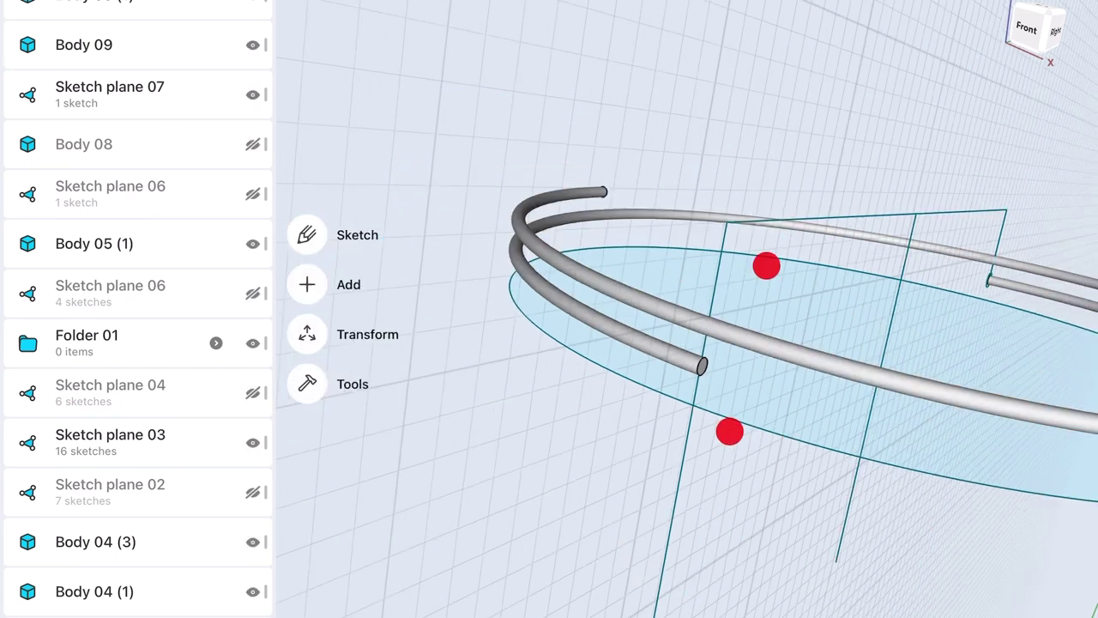
{"action": "middle_click_drag", "start_coordinate": [767, 266], "coordinate": [890, 225]}
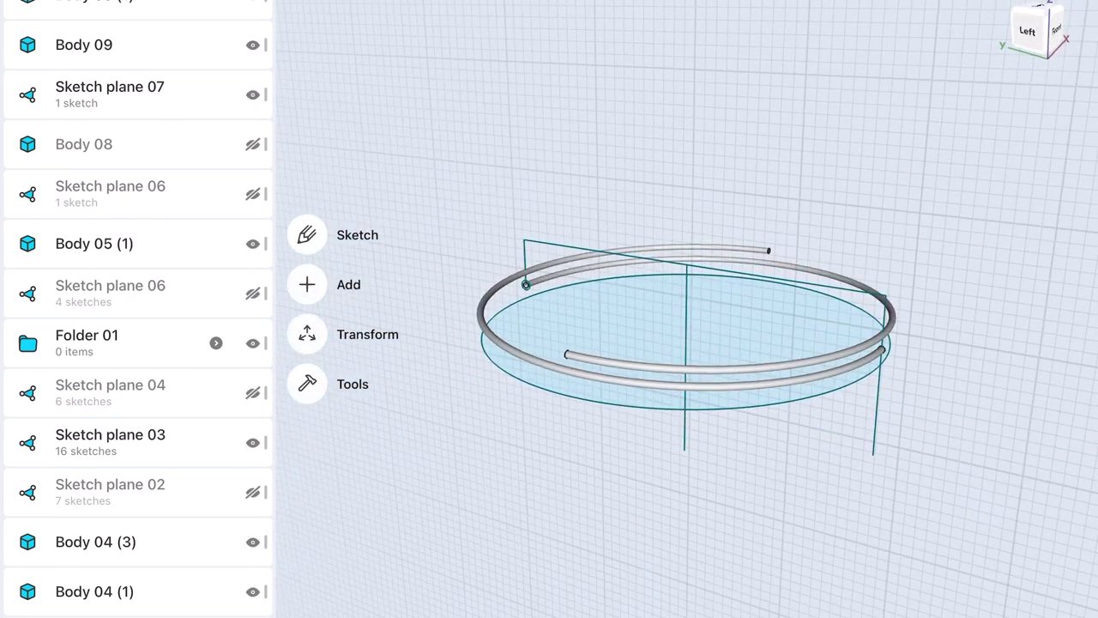
{"action": "middle_click_drag", "start_coordinate": [865, 222], "coordinate": [885, 224]}
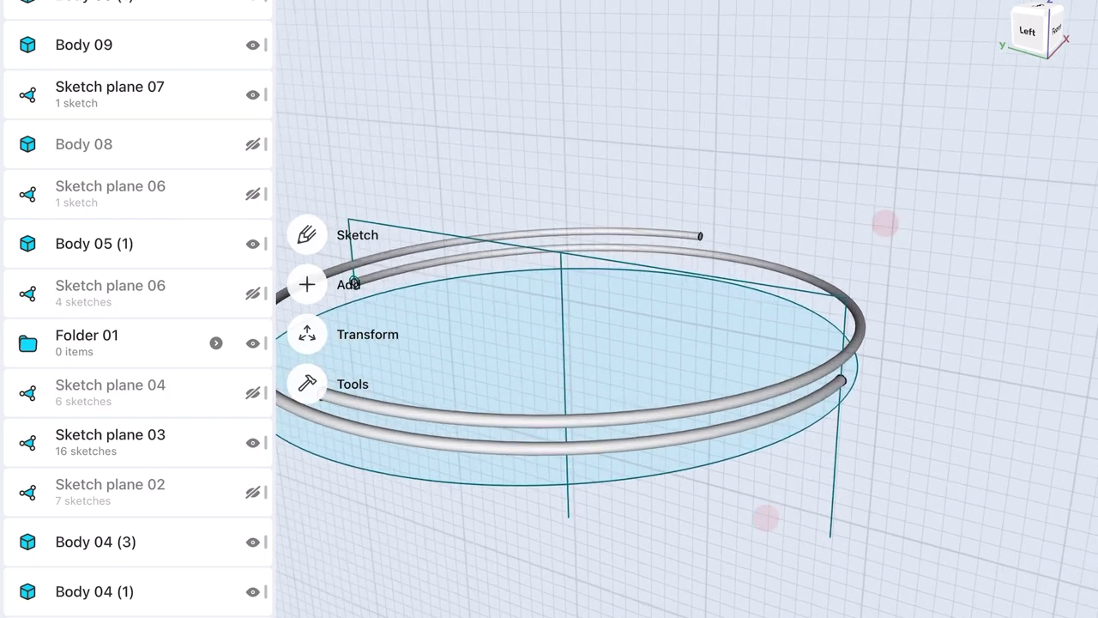
{"action": "left_click", "coordinate": [257, 49]}
Revolve the profile circle 720° around the vertical line into a full ring
{"action": "scroll", "coordinate": [772, 377], "scroll_direction": "up", "scroll_amount": 5}
{"action": "left_click", "coordinate": [593, 321]}
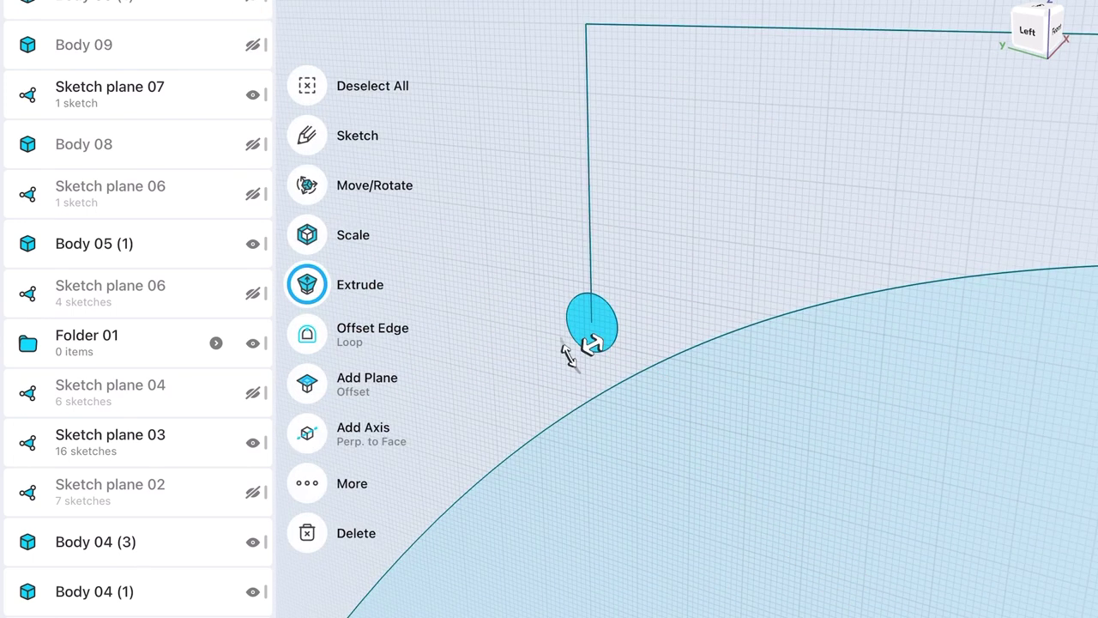
{"action": "left_click", "coordinate": [591, 322]}
{"action": "left_click", "coordinate": [314, 363]}
{"action": "scroll", "coordinate": [579, 365], "scroll_direction": "down", "scroll_amount": 3}
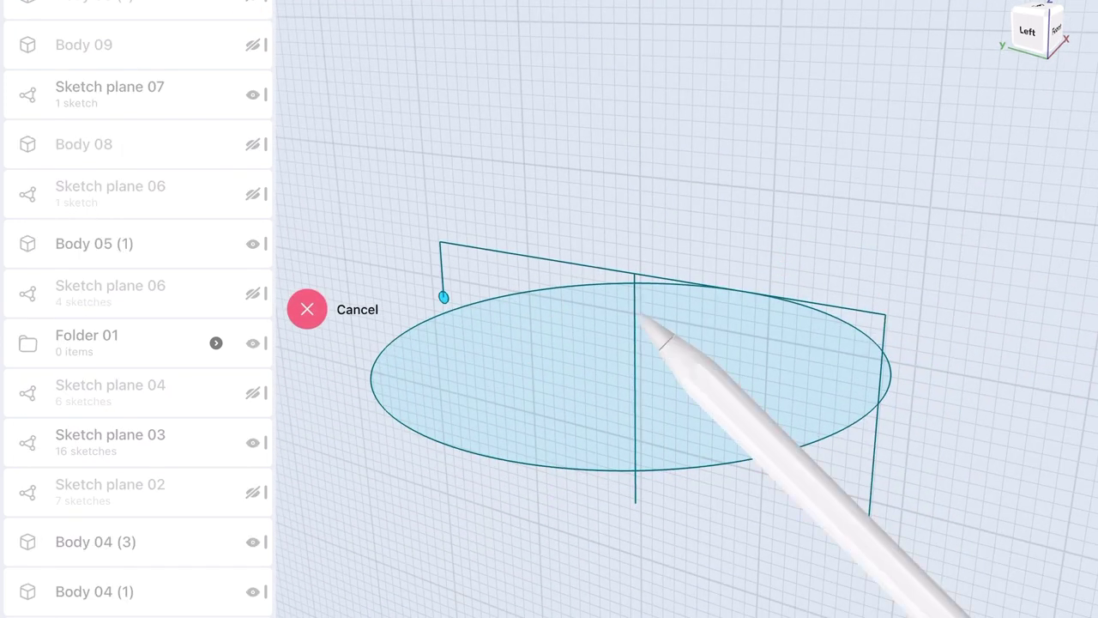
{"action": "left_click", "coordinate": [634, 330]}
{"action": "left_click_drag", "start_coordinate": [635, 336], "coordinate": [634, 255]}
{"action": "left_click", "coordinate": [473, 254]}
{"action": "type", "text": "720"}
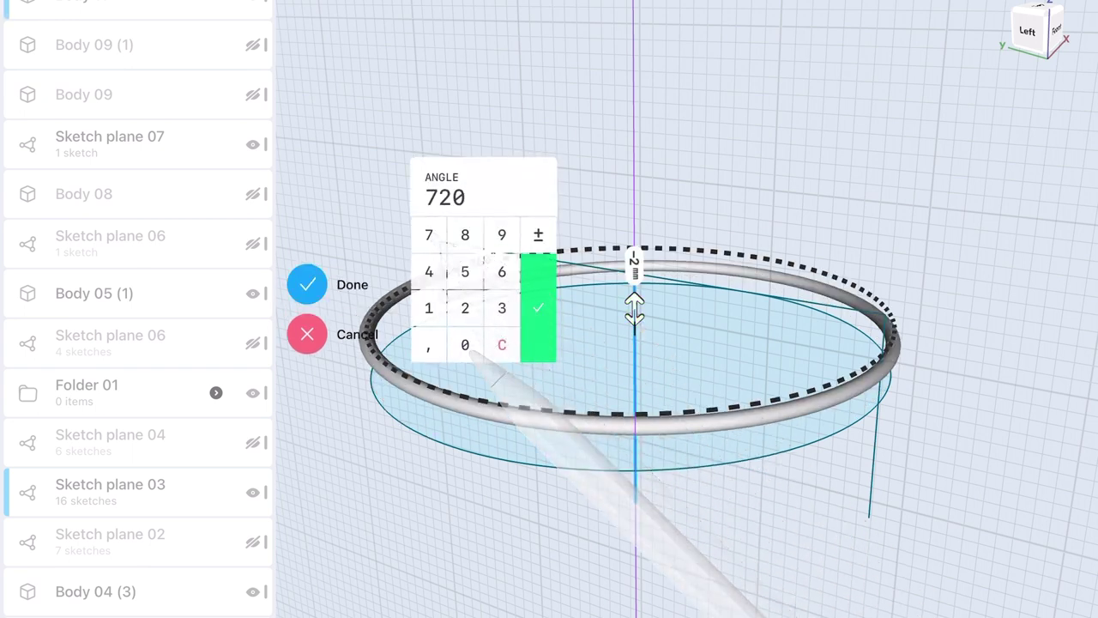
{"action": "key", "text": "Return"}
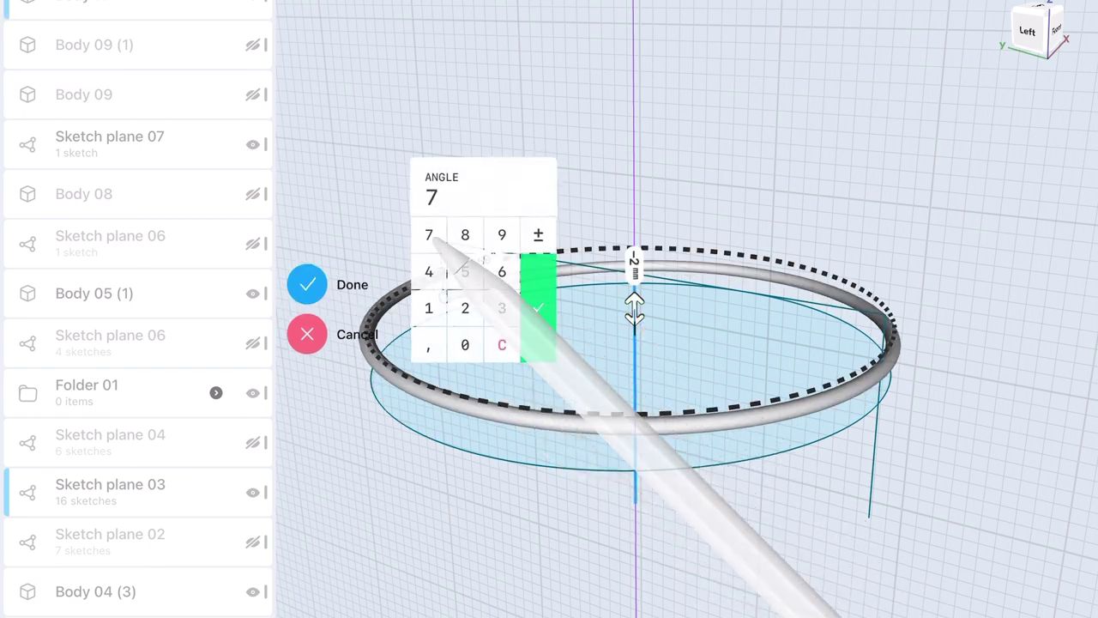
{"action": "left_click", "coordinate": [308, 284]}
Raise the new ring about 2 mm and copy the lower ring downward, making three rings
{"action": "left_click", "coordinate": [635, 421]}
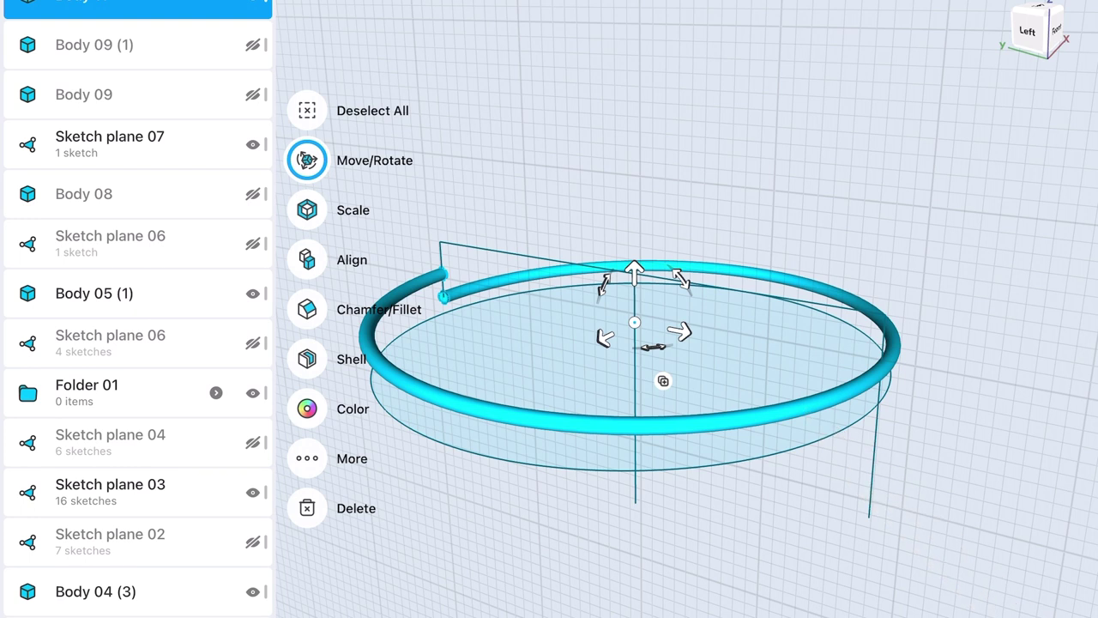
{"action": "left_click_drag", "start_coordinate": [633, 265], "coordinate": [633, 246]}
{"action": "left_click", "coordinate": [751, 191]}
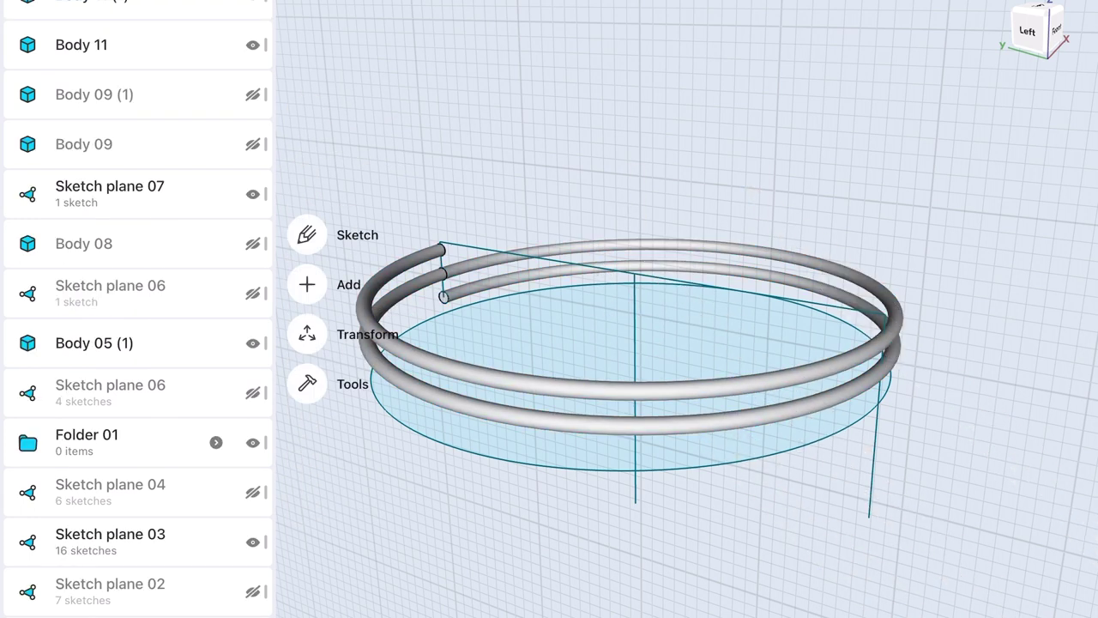
{"action": "left_click", "coordinate": [657, 403]}
{"action": "left_click_drag", "start_coordinate": [632, 270], "coordinate": [632, 296]}
{"action": "left_click", "coordinate": [780, 176]}
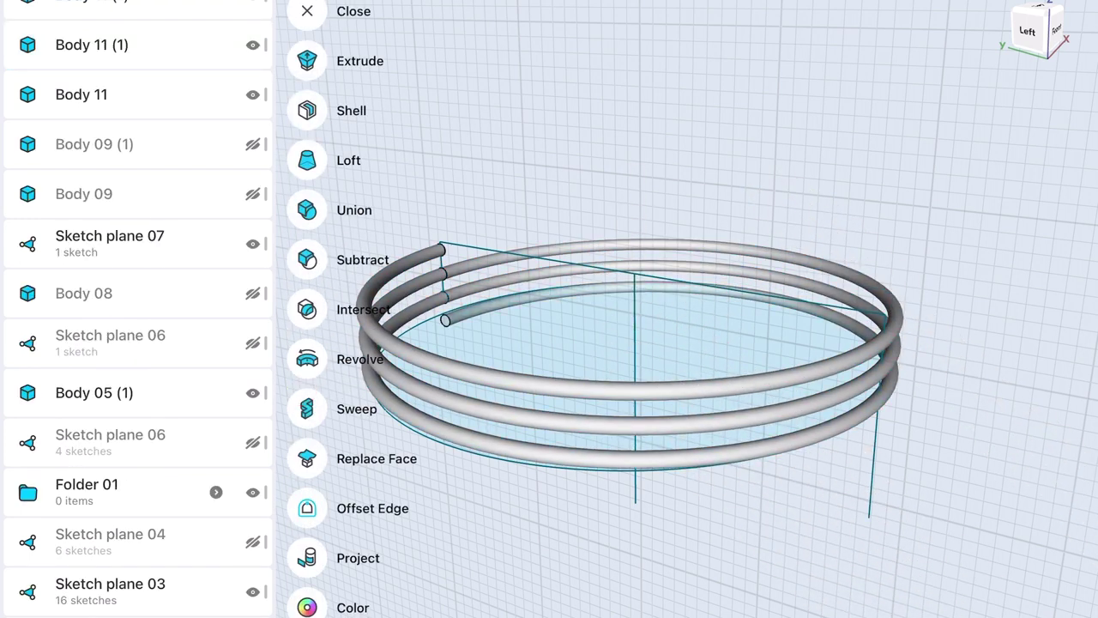
Union the three rings into a single body
{"action": "left_click", "coordinate": [307, 210]}
{"action": "left_click", "coordinate": [515, 442]}
{"action": "left_click", "coordinate": [307, 255]}
{"action": "mouse_move", "coordinate": [854, 387]}
{"action": "middle_mouse_down"}
{"action": "mouse_move", "coordinate": [854, 254]}
{"action": "mouse_move", "coordinate": [838, 294]}
{"action": "middle_mouse_up"}
Bring the loose top cap into view, deselect it, and orbit to its threaded underside
{"action": "scroll", "coordinate": [785, 356], "scroll_direction": "up", "scroll_amount": 3}
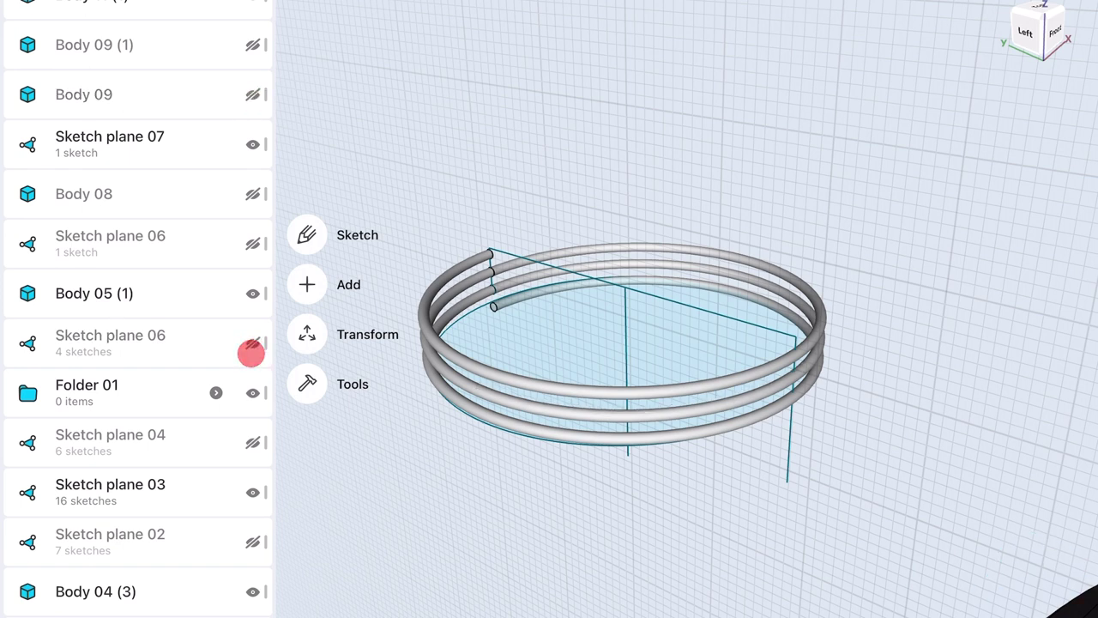
{"action": "scroll", "coordinate": [251, 352], "scroll_direction": "down", "scroll_amount": 5}
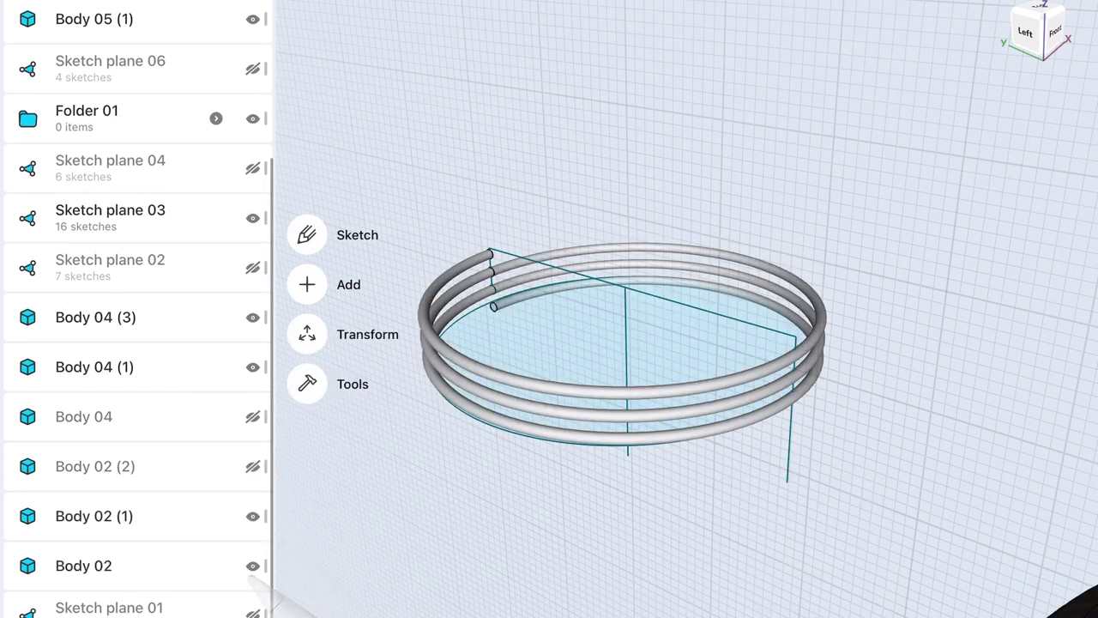
{"action": "scroll", "coordinate": [77, 380], "scroll_direction": "up", "scroll_amount": 5}
{"action": "scroll", "coordinate": [755, 403], "scroll_direction": "down", "scroll_amount": 5}
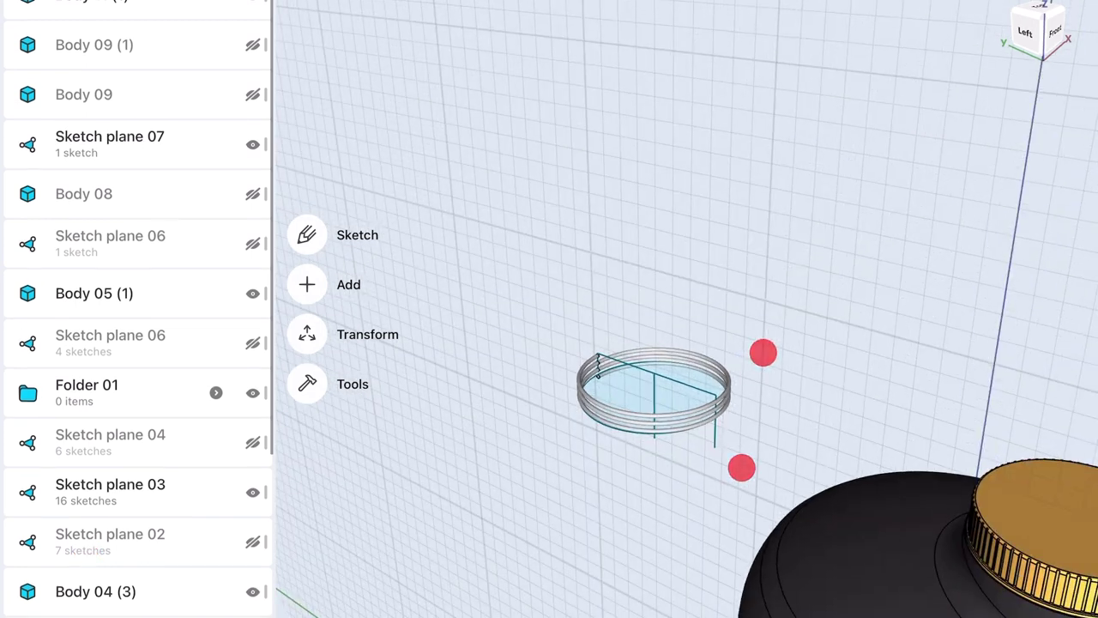
{"action": "middle_click_drag", "start_coordinate": [791, 293], "coordinate": [758, 507]}
{"action": "left_click", "coordinate": [626, 52]}
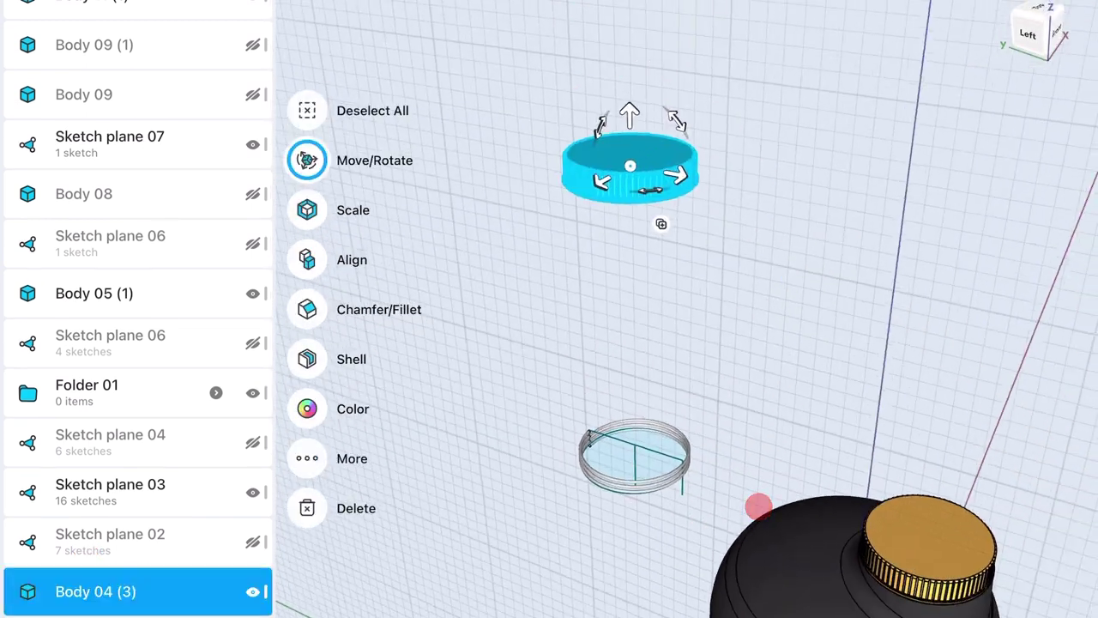
{"action": "left_click", "coordinate": [781, 348]}
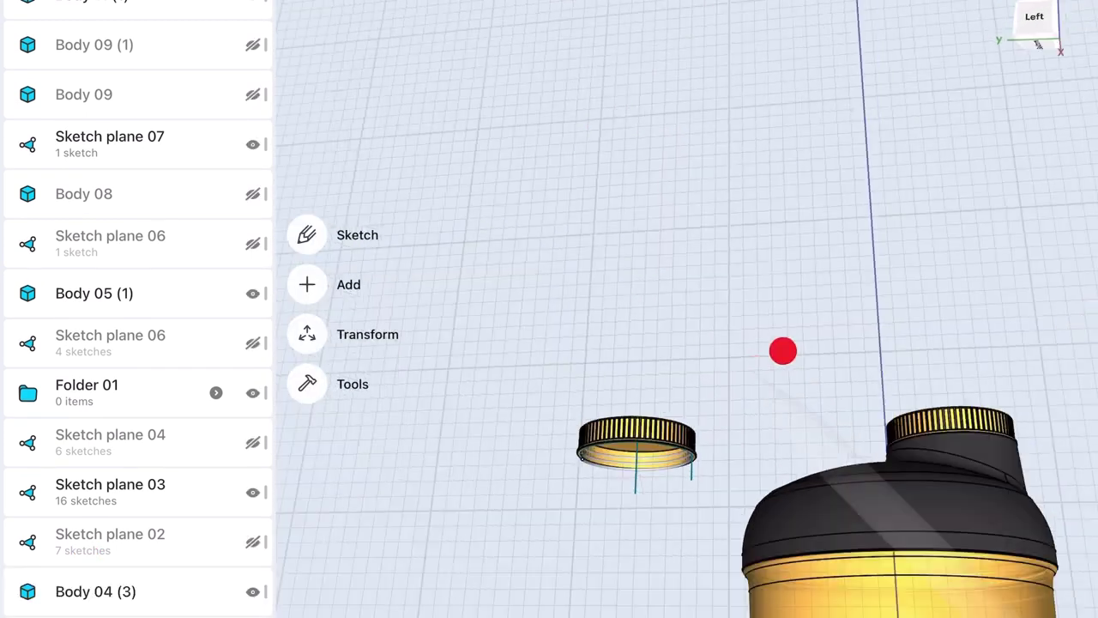
{"action": "scroll", "coordinate": [807, 334], "scroll_direction": "up", "scroll_amount": 10}
{"action": "middle_click_drag", "start_coordinate": [901, 94], "coordinate": [918, 98]}
{"action": "left_click", "coordinate": [307, 383]}
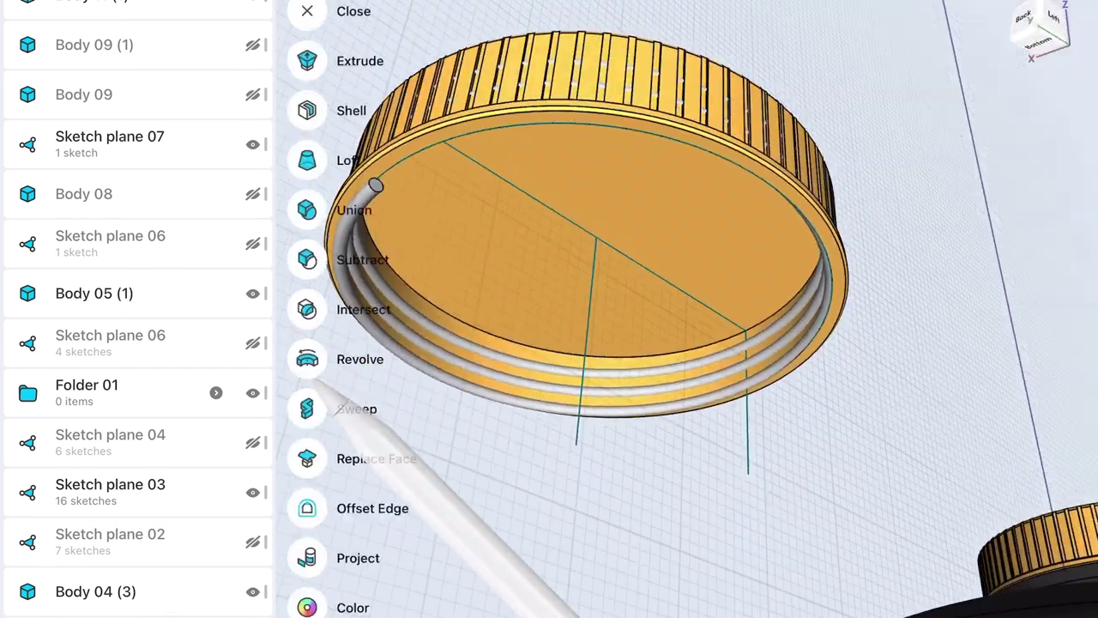
Subtract the helical thread ring from the loose cap to cut thread grooves inside it
{"action": "left_click", "coordinate": [360, 257]}
{"action": "mouse_move", "coordinate": [825, 249]}
{"action": "middle_mouse_down"}
{"action": "mouse_move", "coordinate": [831, 306]}
{"action": "mouse_move", "coordinate": [692, 215]}
{"action": "mouse_move", "coordinate": [693, 292]}
{"action": "mouse_move", "coordinate": [730, 253]}
{"action": "mouse_move", "coordinate": [867, 372]}
{"action": "mouse_move", "coordinate": [867, 428]}
{"action": "mouse_move", "coordinate": [868, 351]}
{"action": "mouse_move", "coordinate": [774, 223]}
{"action": "middle_mouse_up"}
{"action": "left_click", "coordinate": [370, 424]}
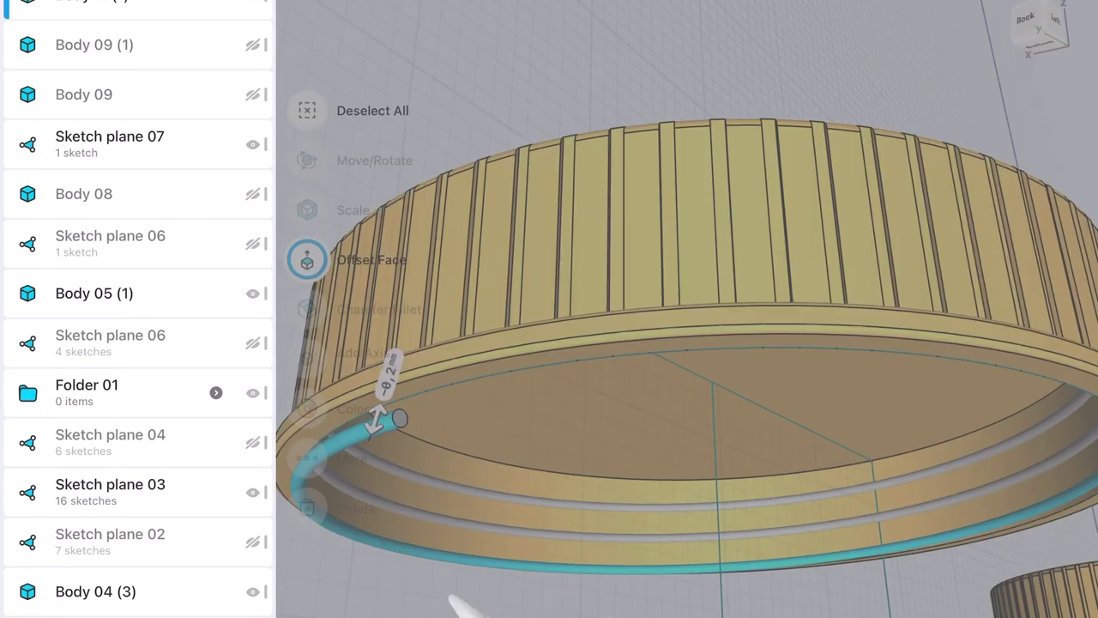
{"action": "mouse_move", "coordinate": [724, 515]}
{"action": "middle_mouse_down"}
{"action": "mouse_move", "coordinate": [764, 336]}
{"action": "mouse_move", "coordinate": [777, 367]}
{"action": "middle_mouse_up"}
{"action": "left_click", "coordinate": [747, 319]}
{"action": "left_click", "coordinate": [362, 259]}
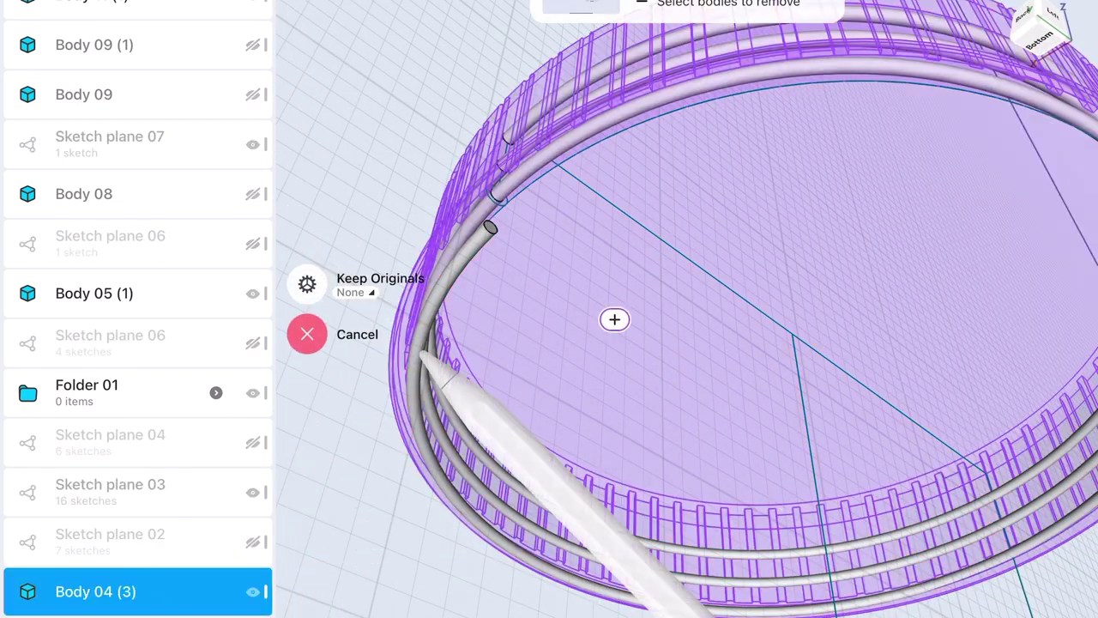
{"action": "left_click", "coordinate": [615, 319]}
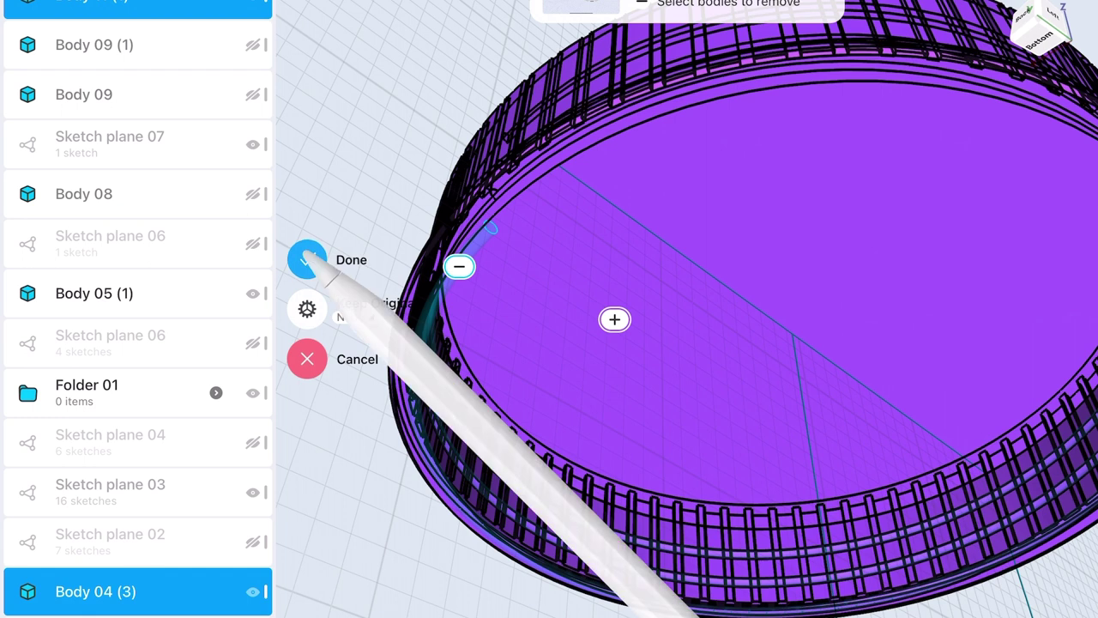
{"action": "left_click", "coordinate": [307, 259]}
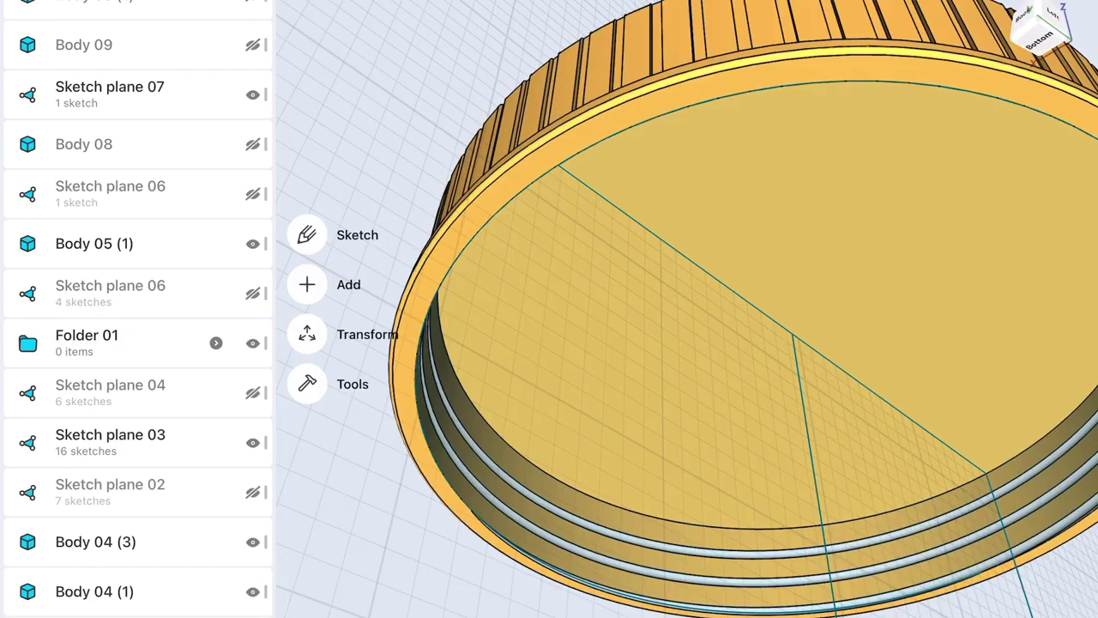
Colour the whole cap body orange
{"action": "left_click", "coordinate": [600, 403]}
{"action": "left_click", "coordinate": [789, 191]}
{"action": "double_click", "coordinate": [789, 193]}
{"action": "left_click", "coordinate": [308, 408]}
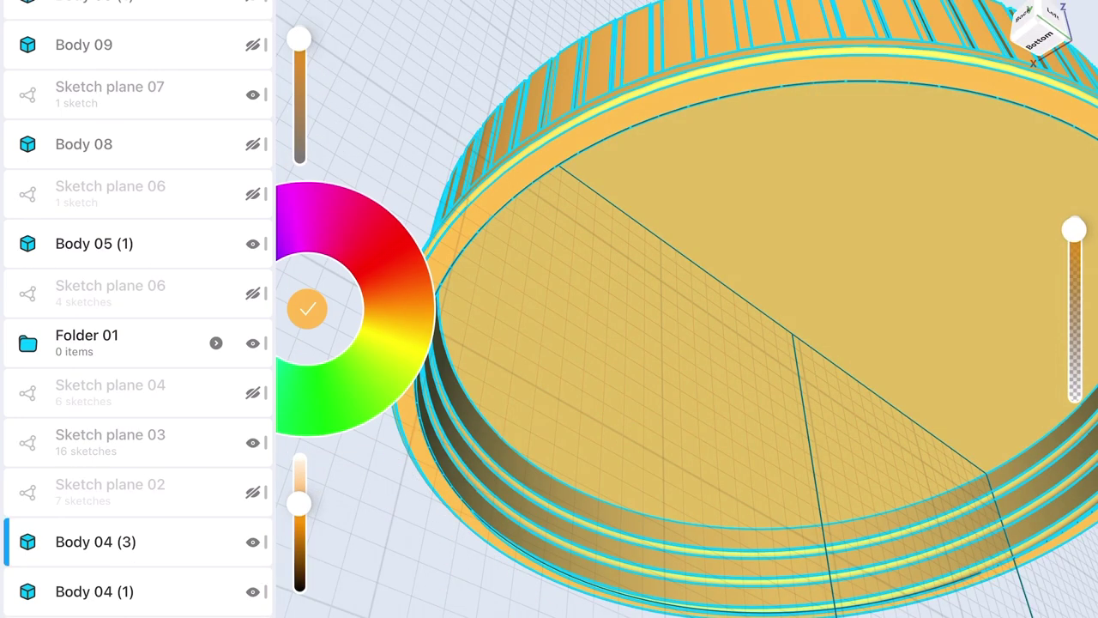
{"action": "scroll", "coordinate": [772, 352], "scroll_direction": "down", "scroll_amount": 5}
{"action": "scroll", "coordinate": [772, 352], "scroll_direction": "down", "scroll_amount": 2}
Select the loose cap in the body list
{"action": "left_click", "coordinate": [95, 541]}
{"action": "scroll", "coordinate": [137, 429], "scroll_direction": "down", "scroll_amount": 3}
{"action": "scroll", "coordinate": [92, 424], "scroll_direction": "up", "scroll_amount": 3}
{"action": "scroll", "coordinate": [91, 424], "scroll_direction": "down", "scroll_amount": 1}
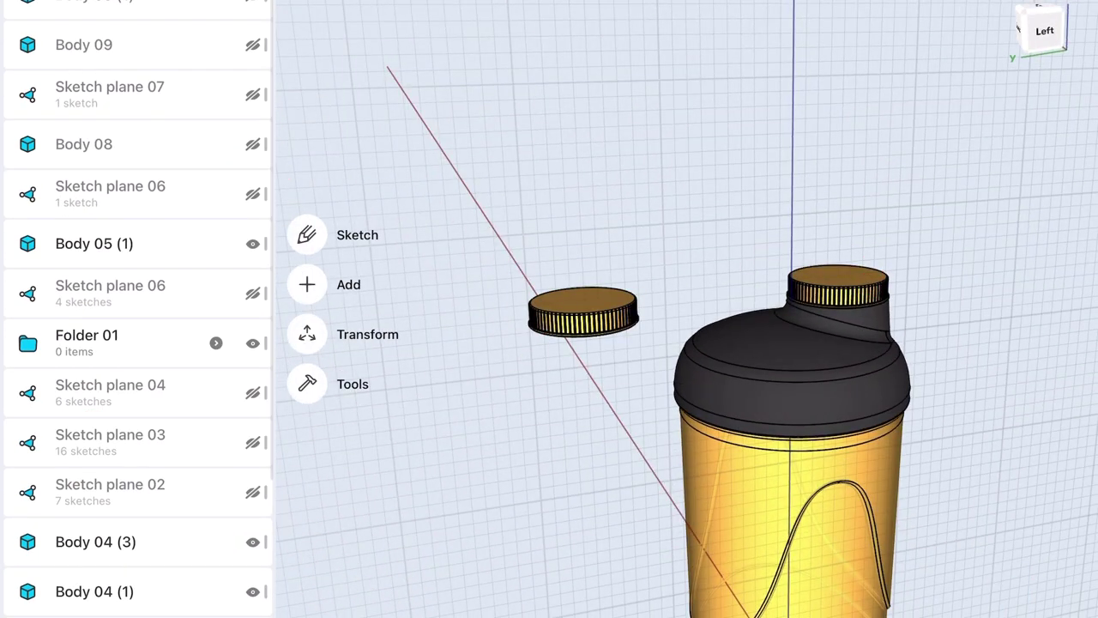
{"action": "scroll", "coordinate": [773, 284], "scroll_direction": "up", "scroll_amount": 5}
{"action": "scroll", "coordinate": [719, 384], "scroll_direction": "up", "scroll_amount": 5}
{"action": "left_click", "coordinate": [252, 45]}
Hide the loose cap, and show Body 09 and the second lid Body 02 (2)
{"action": "left_click", "coordinate": [575, 326]}
{"action": "left_click", "coordinate": [253, 541]}
{"action": "left_click", "coordinate": [252, 45]}
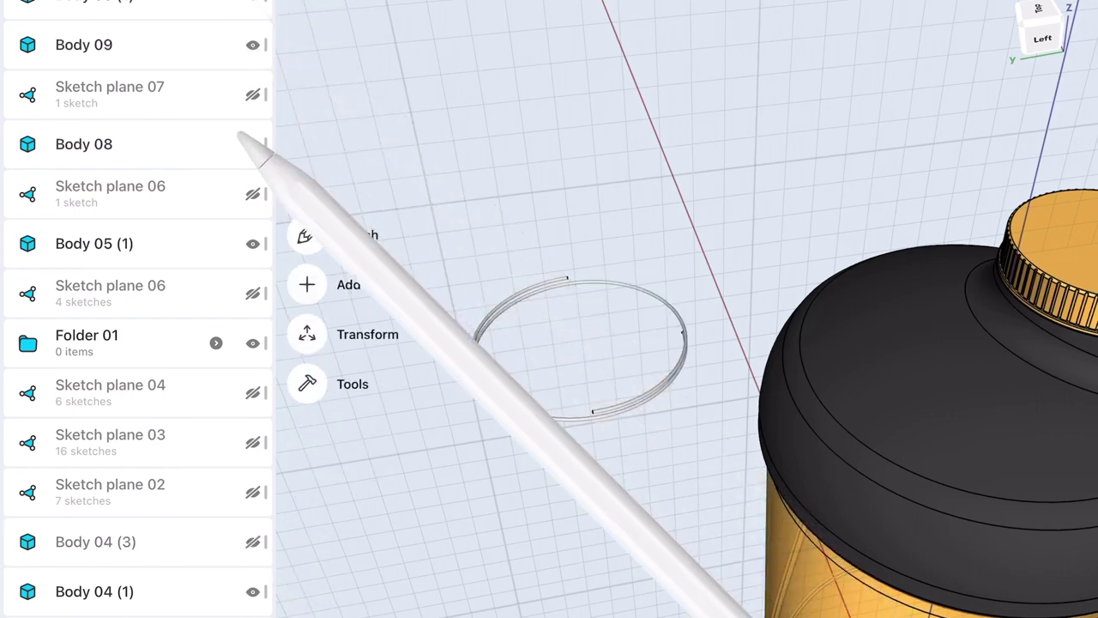
{"action": "scroll", "coordinate": [103, 152], "scroll_direction": "down", "scroll_amount": 3}
{"action": "scroll", "coordinate": [103, 258], "scroll_direction": "down", "scroll_amount": 2}
{"action": "left_click", "coordinate": [252, 466]}
{"action": "scroll", "coordinate": [802, 203], "scroll_direction": "up", "scroll_amount": 5}
{"action": "scroll", "coordinate": [802, 203], "scroll_direction": "up", "scroll_amount": 3}
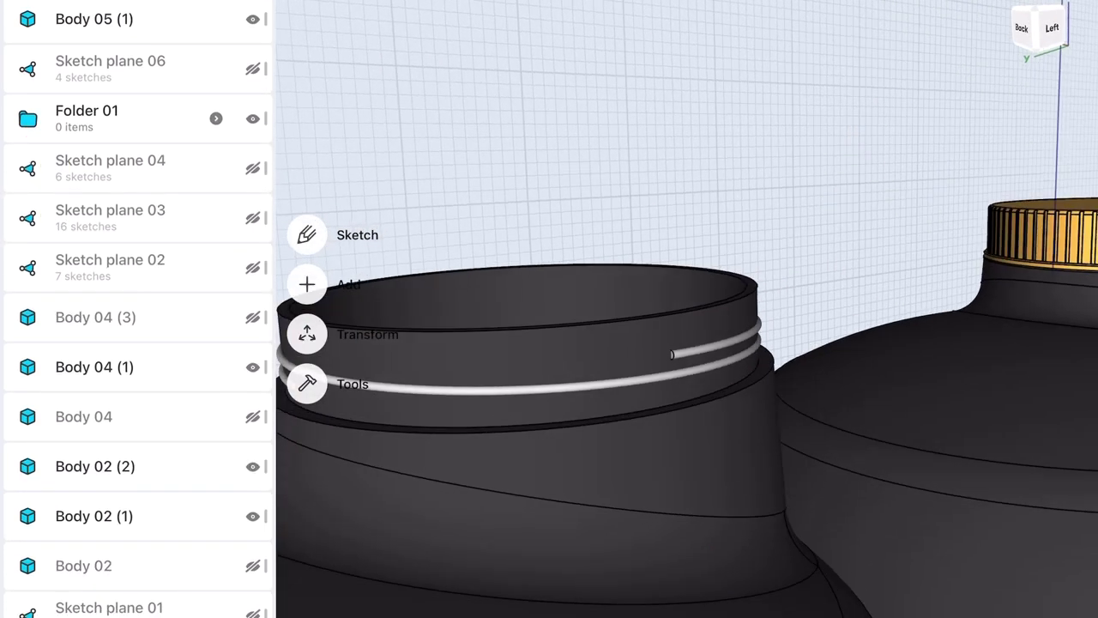
{"action": "left_click_drag", "start_coordinate": [772, 240], "coordinate": [995, 235]}
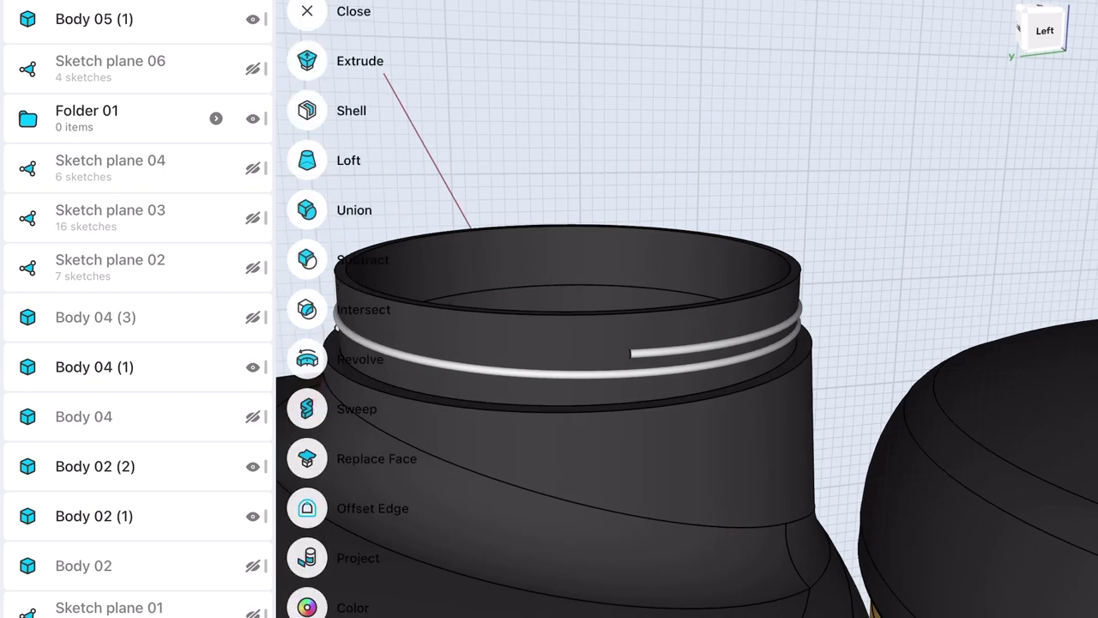
Union the thread ring onto the second lid's neck
{"action": "left_click", "coordinate": [307, 209]}
{"action": "left_click", "coordinate": [531, 367]}
{"action": "left_click", "coordinate": [748, 345]}
{"action": "left_click", "coordinate": [836, 257]}
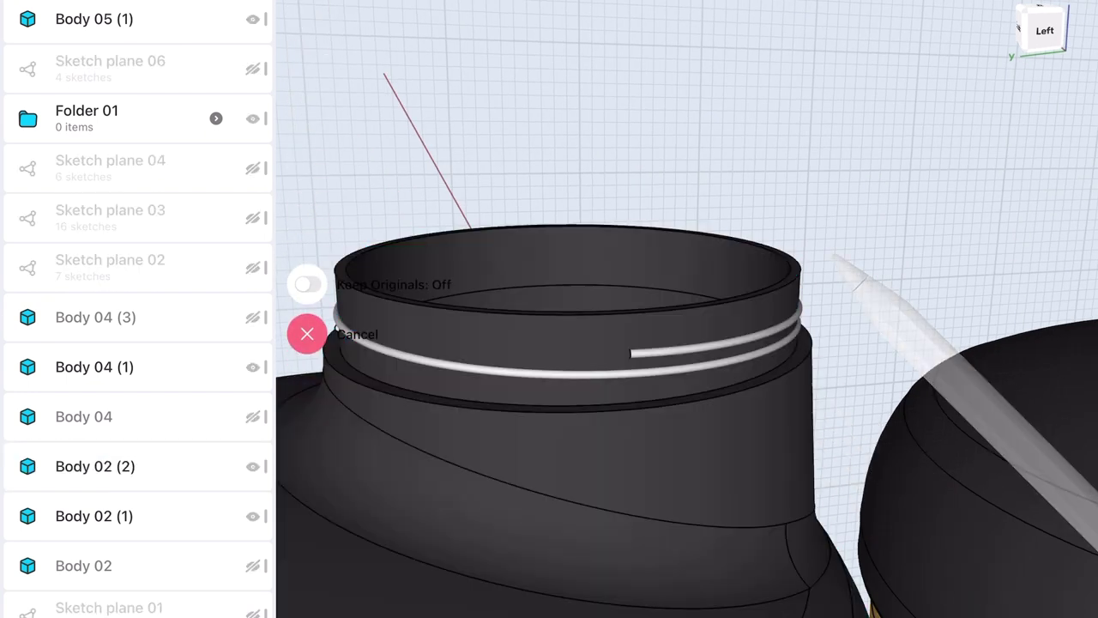
{"action": "left_click", "coordinate": [736, 343]}
Colour the merged lid black
{"action": "left_click", "coordinate": [549, 446]}
{"action": "left_click", "coordinate": [306, 255]}
{"action": "left_click", "coordinate": [549, 446]}
{"action": "left_click", "coordinate": [307, 408]}
{"action": "left_click", "coordinate": [549, 515]}
{"action": "scroll", "coordinate": [736, 337], "scroll_direction": "down", "scroll_amount": 5}
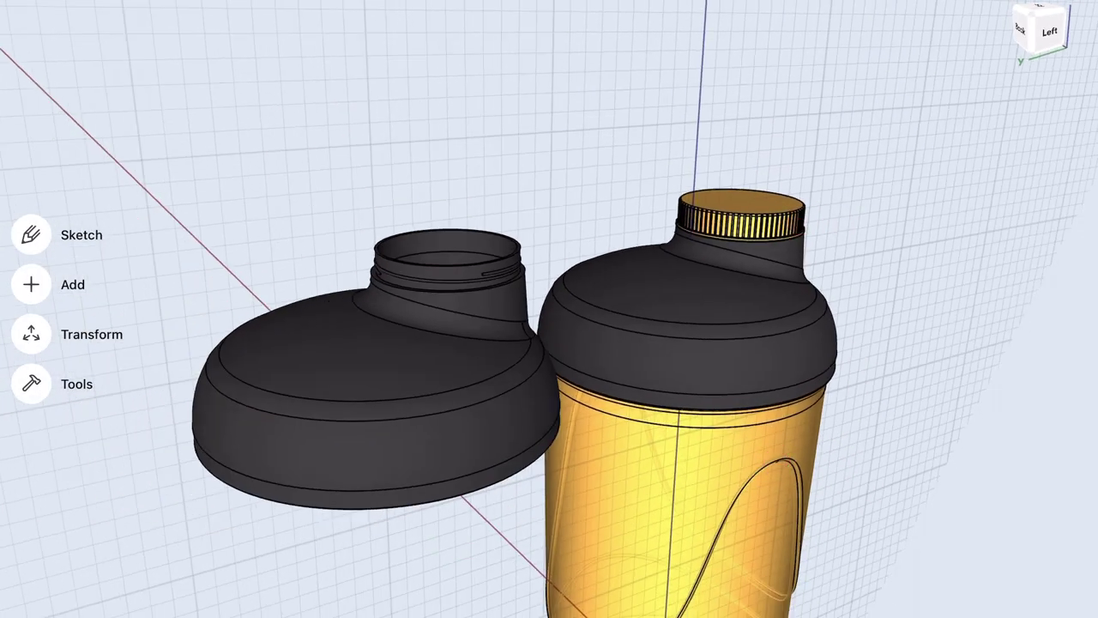
{"action": "scroll", "coordinate": [232, 502], "scroll_direction": "down", "scroll_amount": 1}
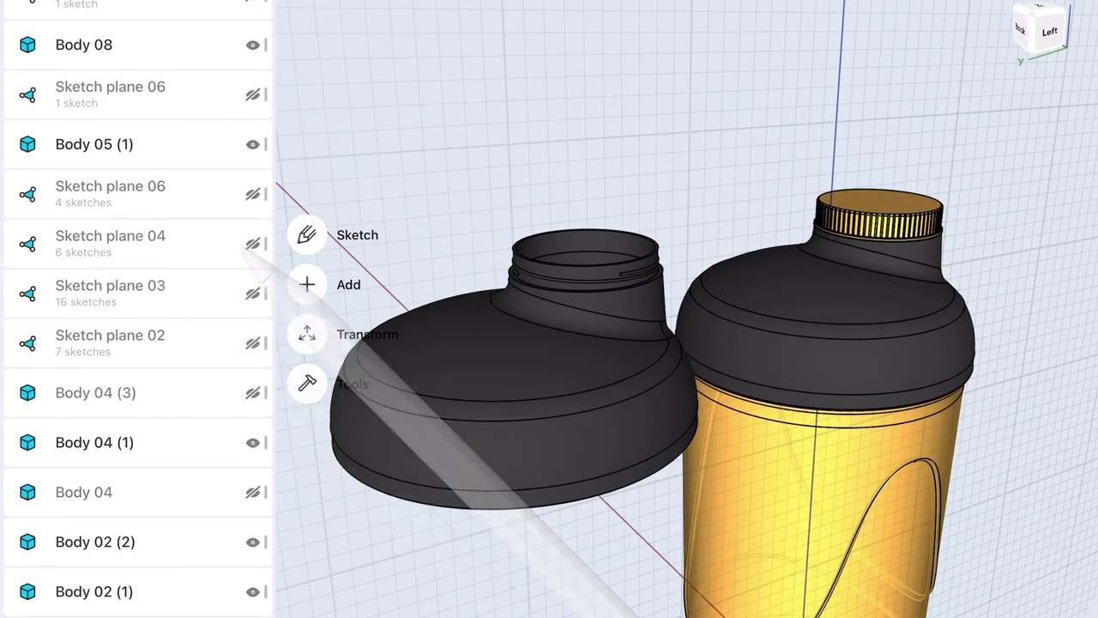
Delete the right shaker's cap and lid
{"action": "left_click", "coordinate": [879, 210]}
{"action": "left_click", "coordinate": [304, 507]}
{"action": "left_click", "coordinate": [922, 313]}
{"action": "left_click", "coordinate": [305, 527]}
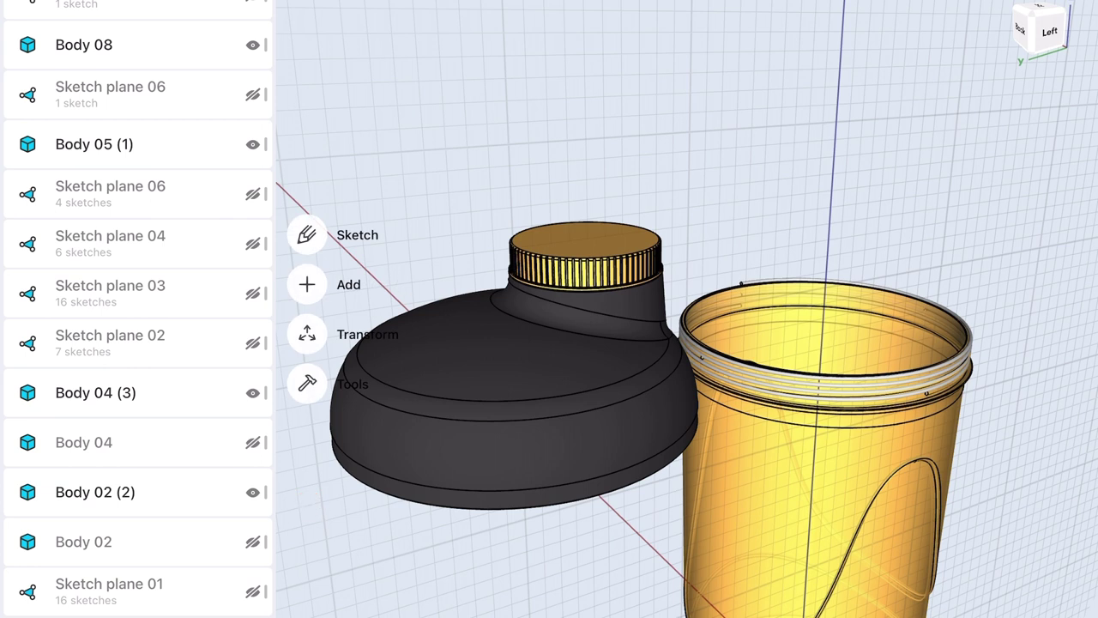
Move the new threaded lid and gold cap down onto the yellow jar
{"action": "left_click", "coordinate": [253, 144]}
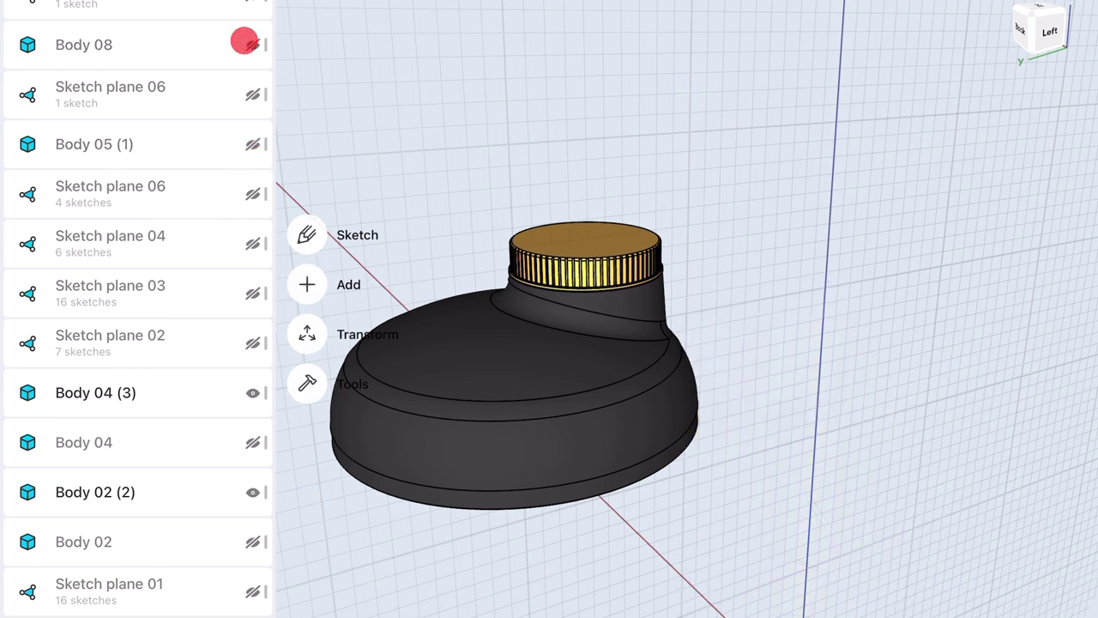
{"action": "left_click", "coordinate": [248, 140]}
{"action": "left_click", "coordinate": [515, 344]}
{"action": "left_click", "coordinate": [600, 249]}
{"action": "left_click", "coordinate": [307, 59]}
{"action": "mouse_move", "coordinate": [566, 337]}
{"action": "left_mouse_down"}
{"action": "mouse_move", "coordinate": [540, 348]}
{"action": "mouse_move", "coordinate": [767, 289]}
{"action": "left_mouse_up"}
{"action": "left_click", "coordinate": [975, 218]}
{"action": "mouse_move", "coordinate": [924, 515]}
{"action": "middle_mouse_down"}
{"action": "mouse_move", "coordinate": [550, 309]}
{"action": "mouse_move", "coordinate": [665, 182]}
{"action": "middle_mouse_up"}
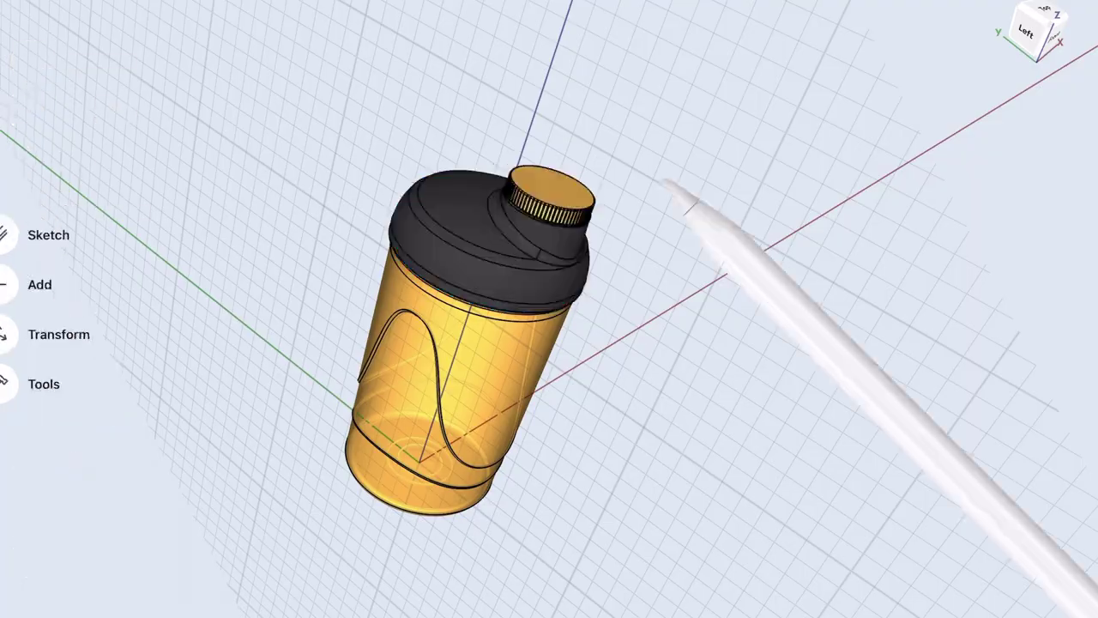
Move the spare jar off to the side of the shaker
{"action": "left_click", "coordinate": [463, 369]}
{"action": "mouse_move", "coordinate": [490, 404]}
{"action": "left_mouse_down"}
{"action": "mouse_move", "coordinate": [581, 449]}
{"action": "mouse_move", "coordinate": [833, 490]}
{"action": "left_mouse_up"}
{"action": "left_click", "coordinate": [901, 359]}
{"action": "mouse_move", "coordinate": [901, 359]}
{"action": "middle_mouse_down"}
{"action": "mouse_move", "coordinate": [761, 422]}
{"action": "mouse_move", "coordinate": [792, 154]}
{"action": "mouse_move", "coordinate": [828, 223]}
{"action": "mouse_move", "coordinate": [830, 168]}
{"action": "mouse_move", "coordinate": [806, 204]}
{"action": "mouse_move", "coordinate": [784, 159]}
{"action": "middle_mouse_up"}
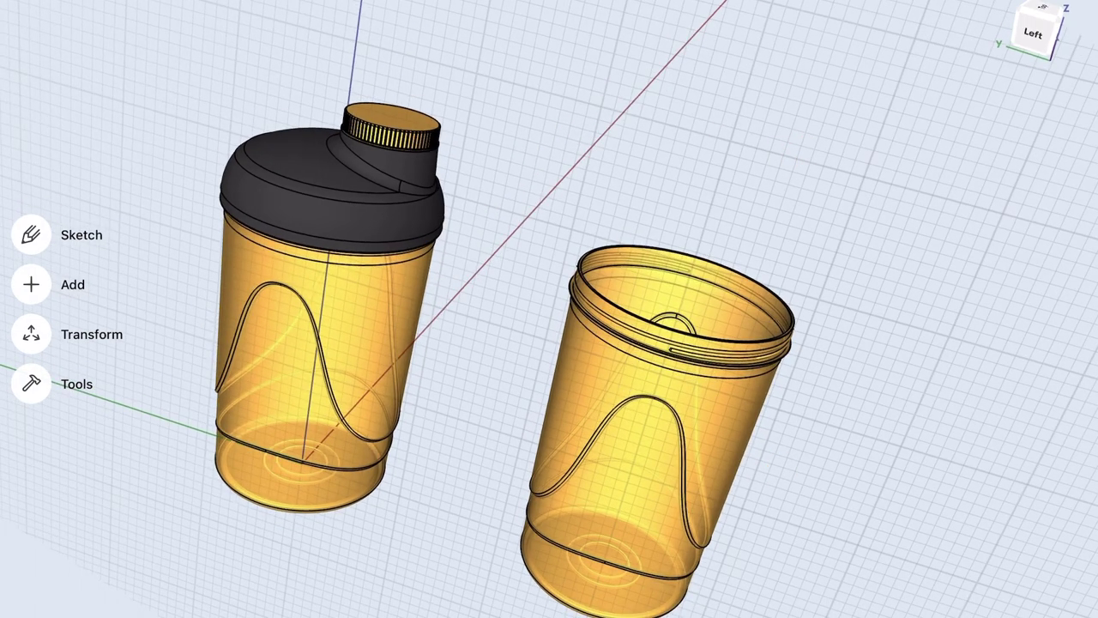
{"action": "scroll", "coordinate": [713, 325], "scroll_direction": "up", "scroll_amount": 5}
{"action": "scroll", "coordinate": [742, 355], "scroll_direction": "up", "scroll_amount": 3}
{"action": "scroll", "coordinate": [741, 354], "scroll_direction": "up", "scroll_amount": 3}
{"action": "scroll", "coordinate": [755, 343], "scroll_direction": "up", "scroll_amount": 3}
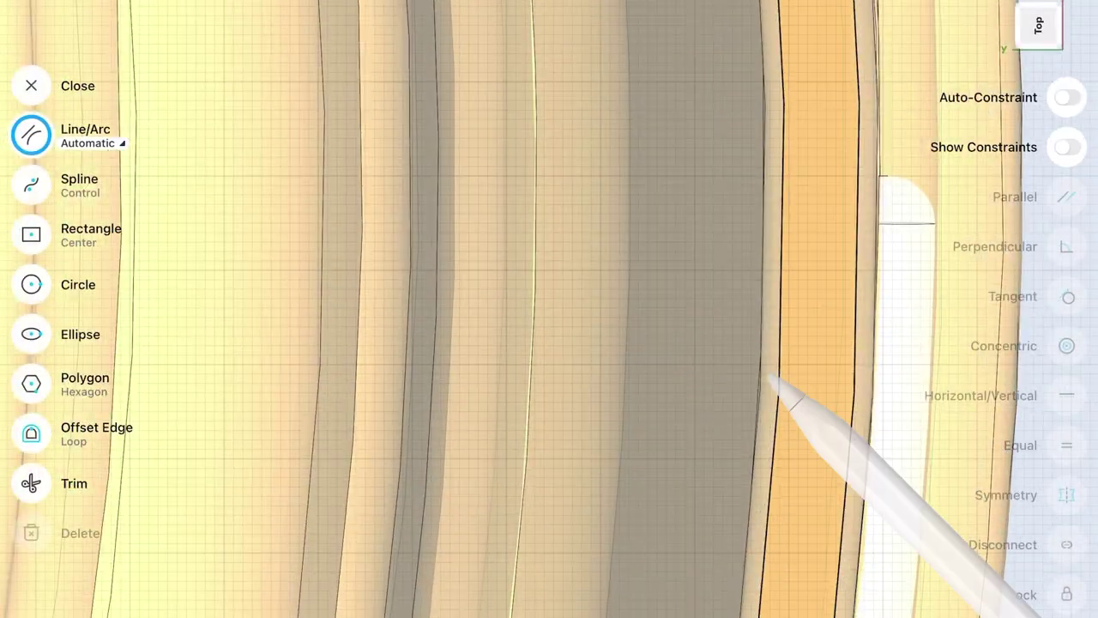
Orbit around the jar rim to inspect the 4.8 mm extruded disc
{"action": "middle_click_drag", "start_coordinate": [826, 211], "coordinate": [853, 220]}
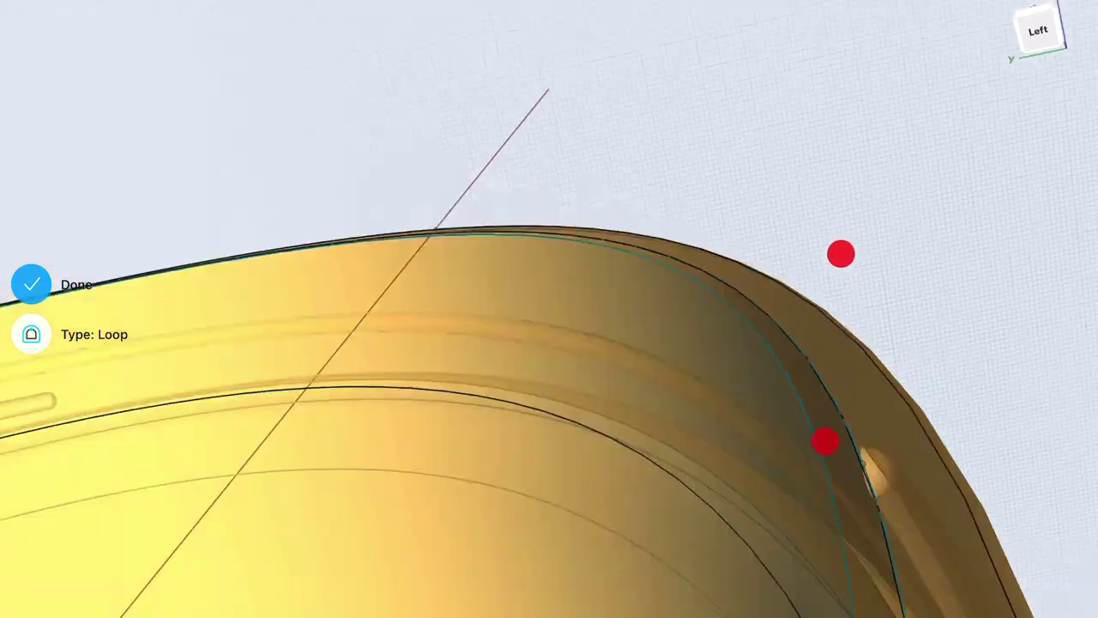
{"action": "middle_click_drag", "start_coordinate": [826, 441], "coordinate": [730, 463]}
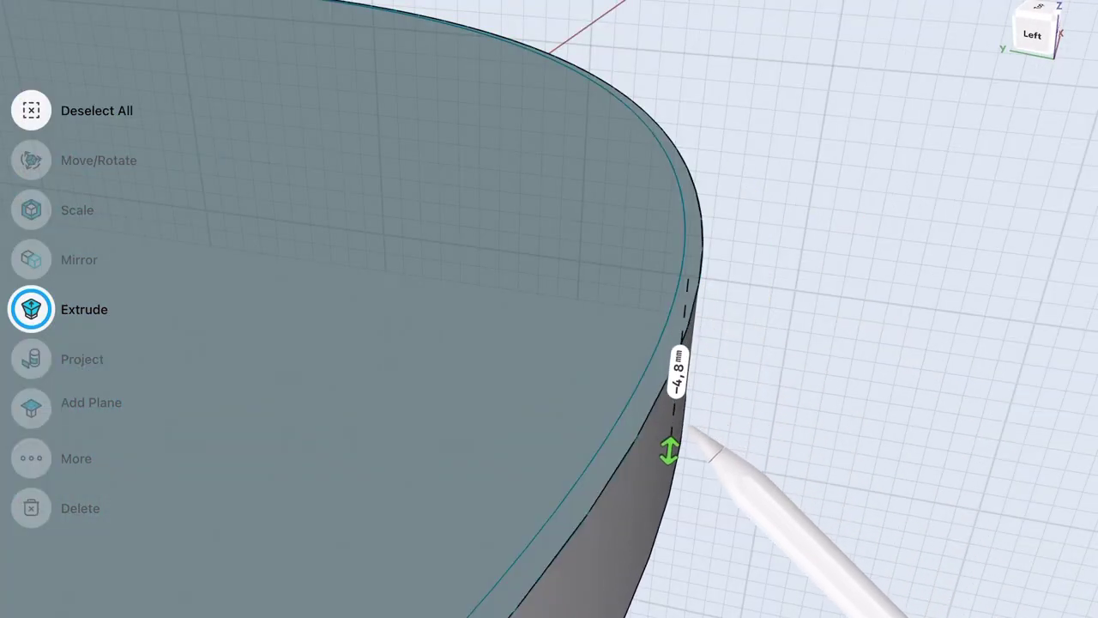
{"action": "scroll", "coordinate": [813, 300], "scroll_direction": "down", "scroll_amount": 3}
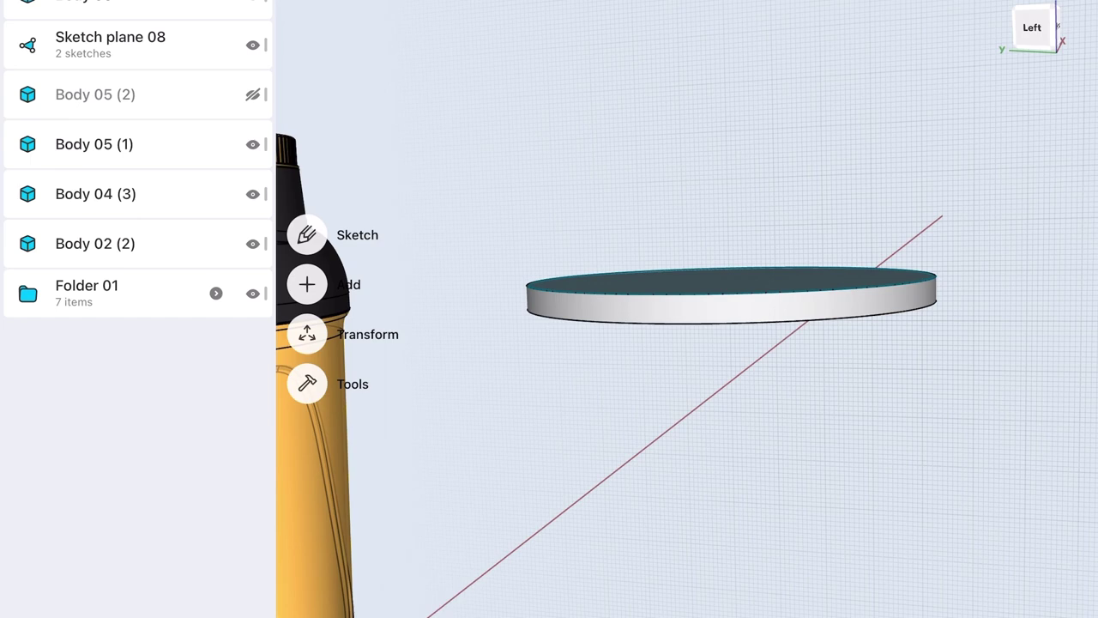
Move the extruded disc downward on the bottle top
{"action": "left_click", "coordinate": [253, 94]}
{"action": "middle_click_drag", "start_coordinate": [873, 149], "coordinate": [899, 123]}
{"action": "left_click", "coordinate": [779, 180]}
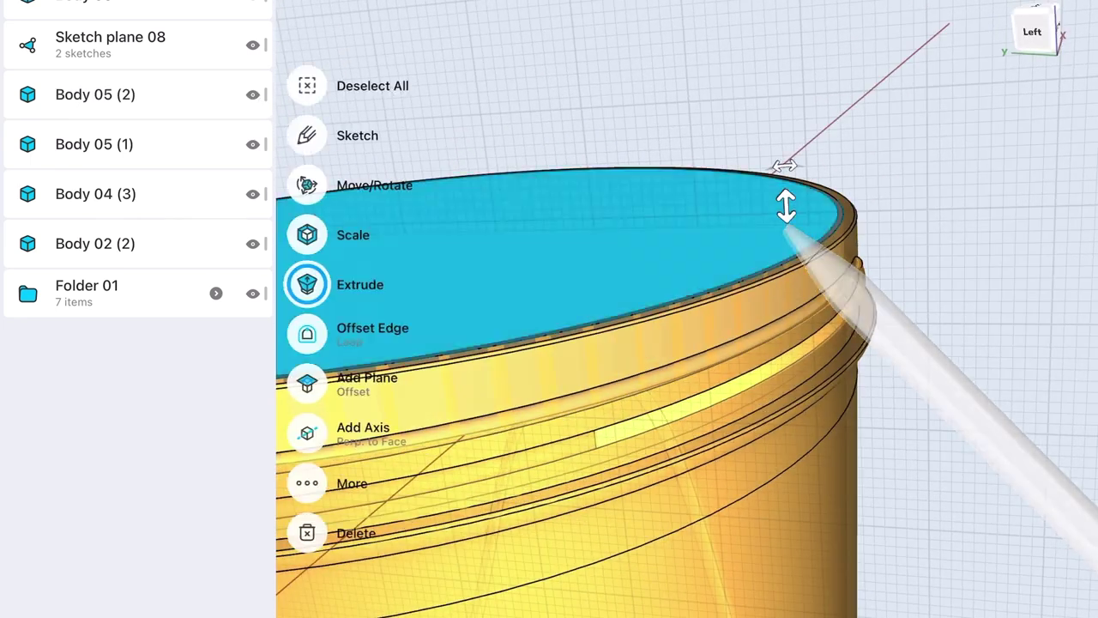
{"action": "left_click", "coordinate": [914, 223]}
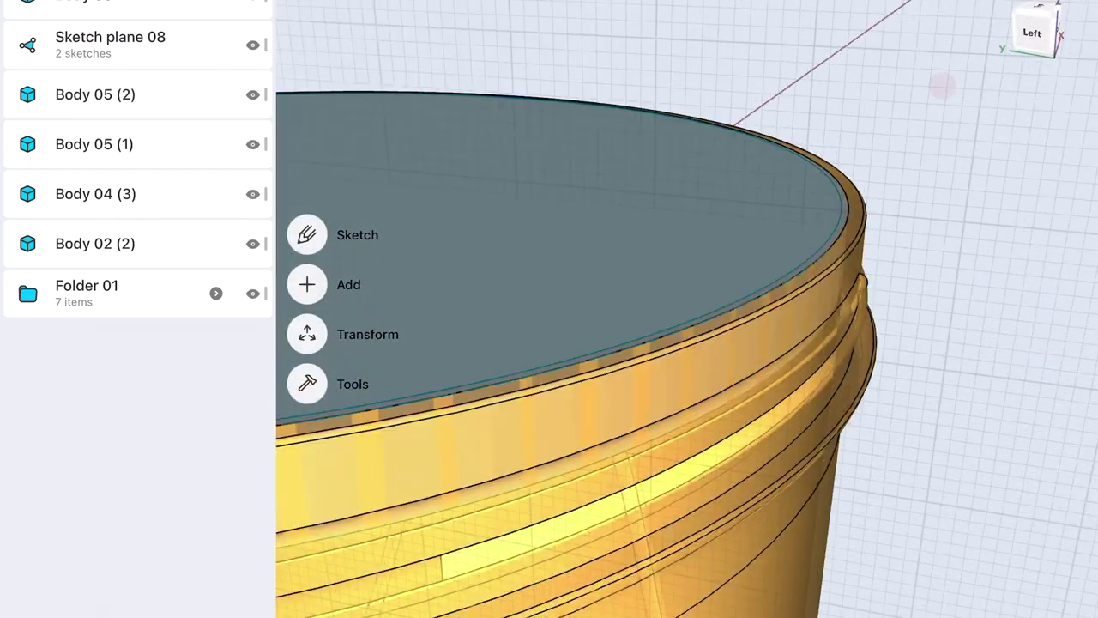
{"action": "left_click", "coordinate": [783, 219]}
{"action": "middle_click_drag", "start_coordinate": [900, 205], "coordinate": [924, 162]}
{"action": "left_click_drag", "start_coordinate": [507, 257], "coordinate": [509, 290]}
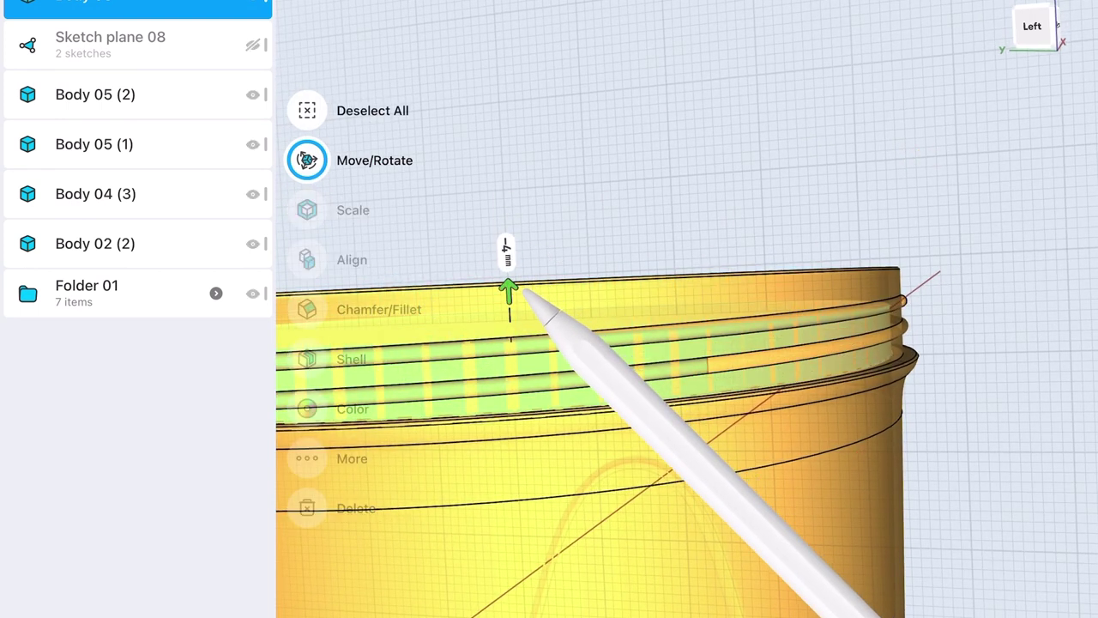
{"action": "left_click", "coordinate": [789, 146]}
Raise the disc's top face to thicken it, then hide Body 05 (2)
{"action": "middle_click_drag", "start_coordinate": [858, 258], "coordinate": [867, 334]}
{"action": "left_click", "coordinate": [824, 223]}
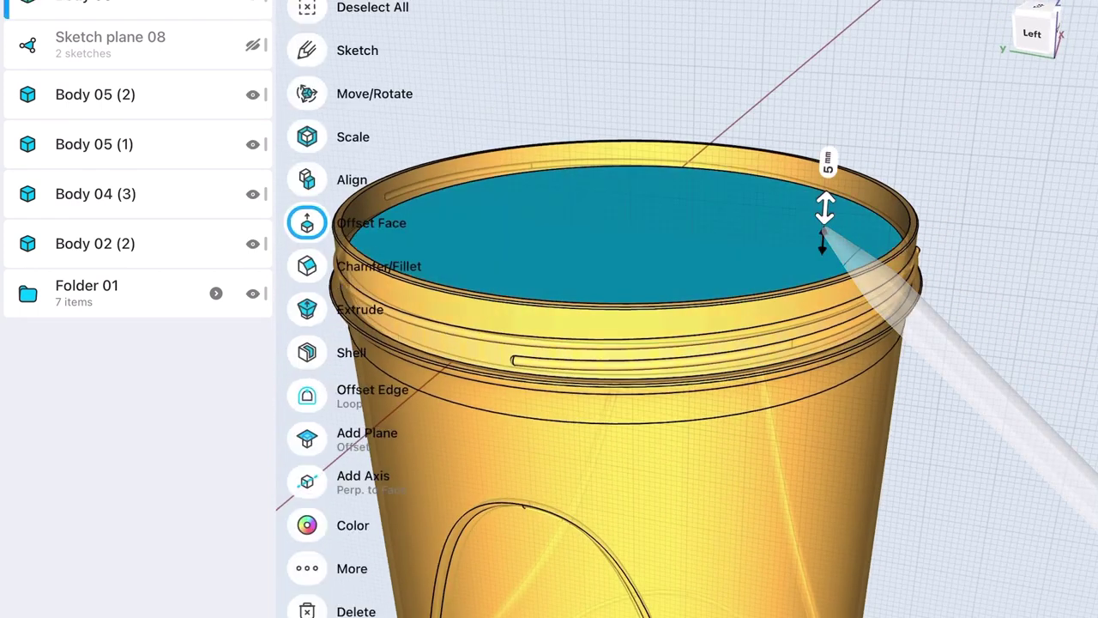
{"action": "left_click_drag", "start_coordinate": [829, 218], "coordinate": [830, 190]}
{"action": "left_click", "coordinate": [952, 141]}
{"action": "scroll", "coordinate": [844, 279], "scroll_direction": "down", "scroll_amount": 5}
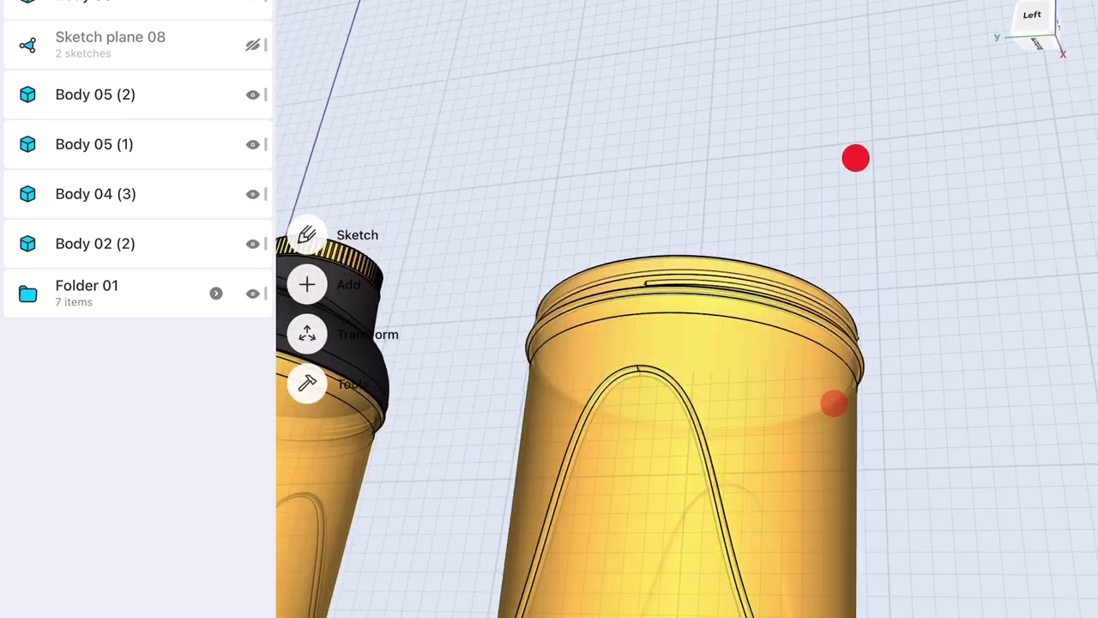
{"action": "scroll", "coordinate": [830, 322], "scroll_direction": "up", "scroll_amount": 2}
{"action": "left_click", "coordinate": [252, 94]}
{"action": "mouse_move", "coordinate": [887, 255]}
{"action": "middle_mouse_down"}
{"action": "mouse_move", "coordinate": [935, 240]}
{"action": "mouse_move", "coordinate": [815, 231]}
{"action": "middle_mouse_up"}
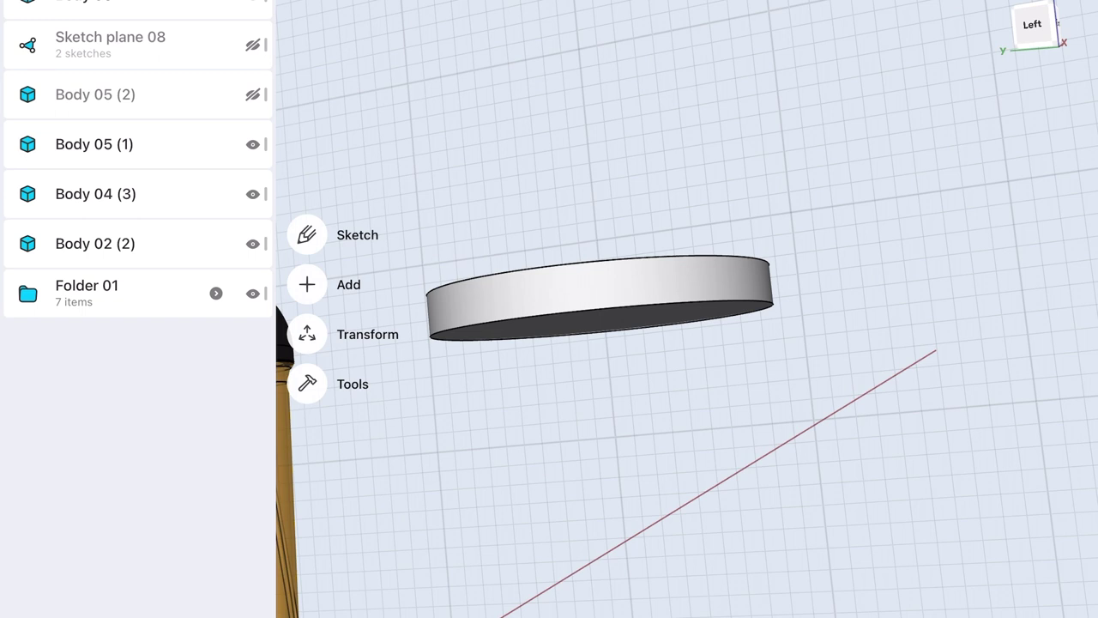
Extrude the disc's bottom face down 12 mm as a new body
{"action": "left_click", "coordinate": [706, 321]}
{"action": "left_click", "coordinate": [309, 310]}
{"action": "left_click_drag", "start_coordinate": [706, 331], "coordinate": [711, 392]}
{"action": "left_click", "coordinate": [661, 282]}
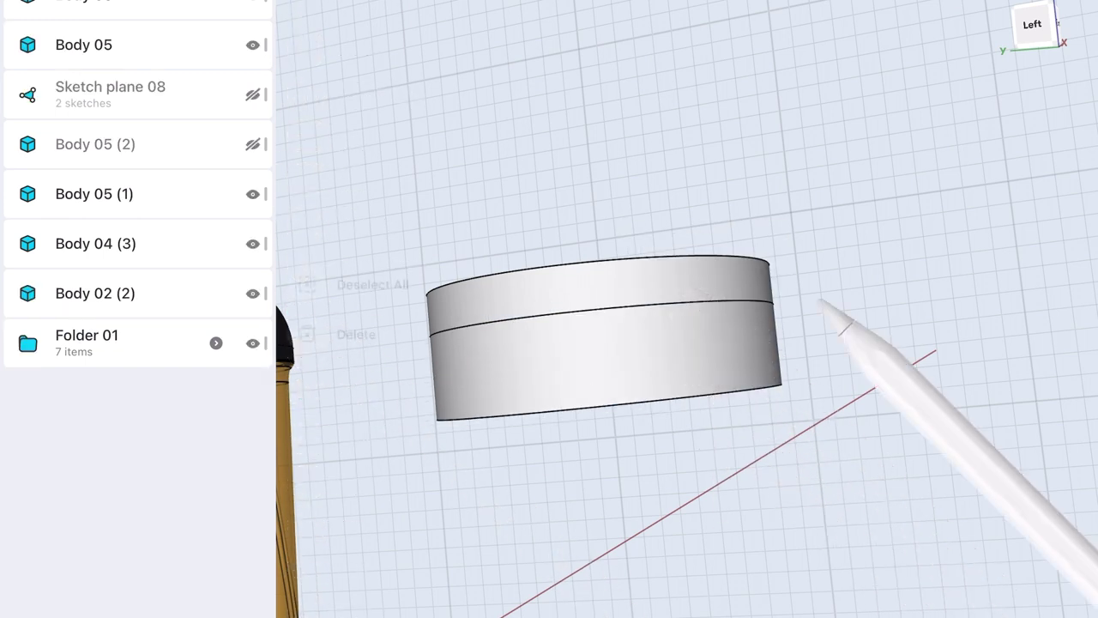
Scale the bottom face into a cone tip and extend the tip into a short tube
{"action": "left_click", "coordinate": [735, 380]}
{"action": "left_click", "coordinate": [307, 137]}
{"action": "left_click_drag", "start_coordinate": [611, 378], "coordinate": [612, 515]}
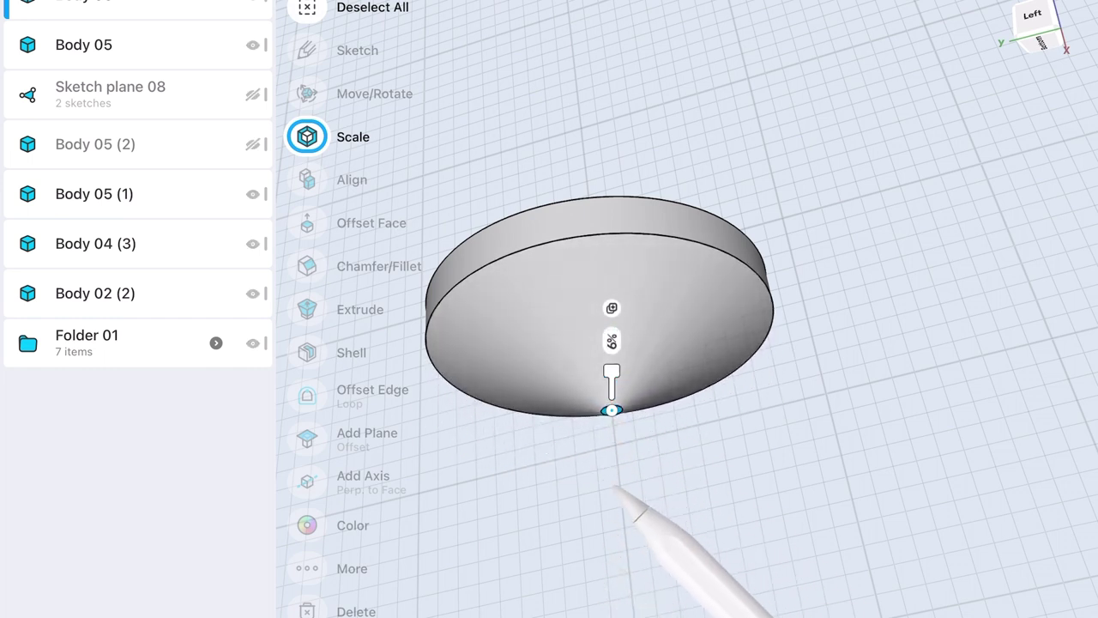
{"action": "left_click_drag", "start_coordinate": [773, 360], "coordinate": [819, 314]}
{"action": "scroll", "coordinate": [701, 336], "scroll_direction": "up", "scroll_amount": 5}
{"action": "left_click", "coordinate": [618, 408]}
{"action": "left_click_drag", "start_coordinate": [618, 412], "coordinate": [659, 528]}
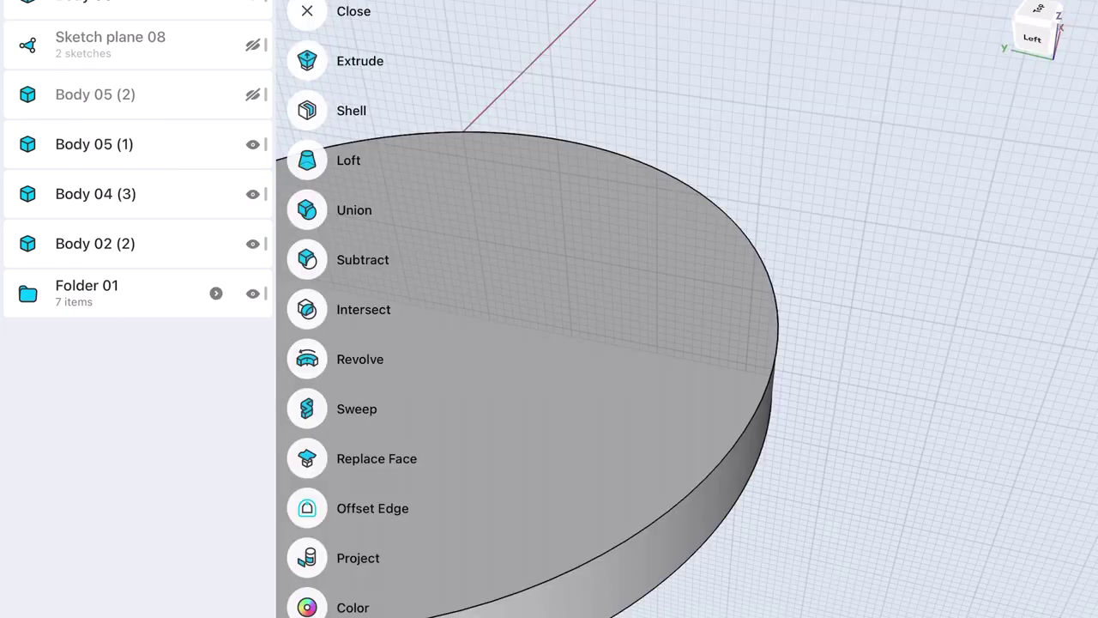
Shell the cone open at the top with 0,6 mm walls and fillet the inner rim
{"action": "left_click", "coordinate": [307, 109]}
{"action": "left_click", "coordinate": [528, 240]}
{"action": "left_click_drag", "start_coordinate": [775, 323], "coordinate": [768, 322]}
{"action": "left_click", "coordinate": [724, 323]}
{"action": "type", "text": "0,"}
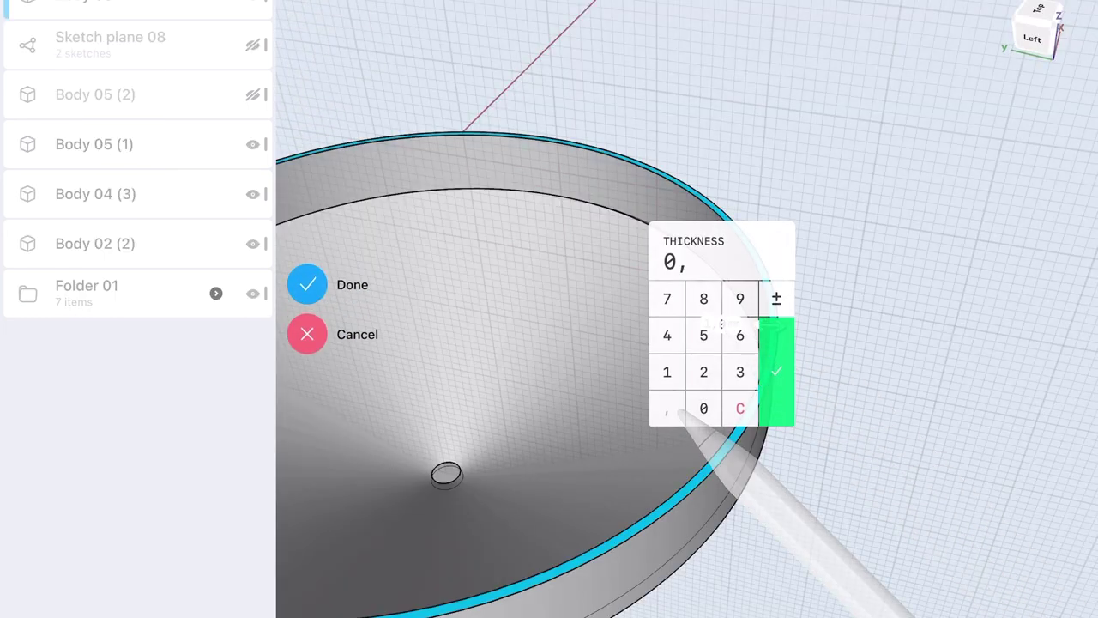
{"action": "type", "text": "6"}
{"action": "left_click", "coordinate": [845, 319]}
{"action": "left_click_drag", "start_coordinate": [865, 266], "coordinate": [815, 283]}
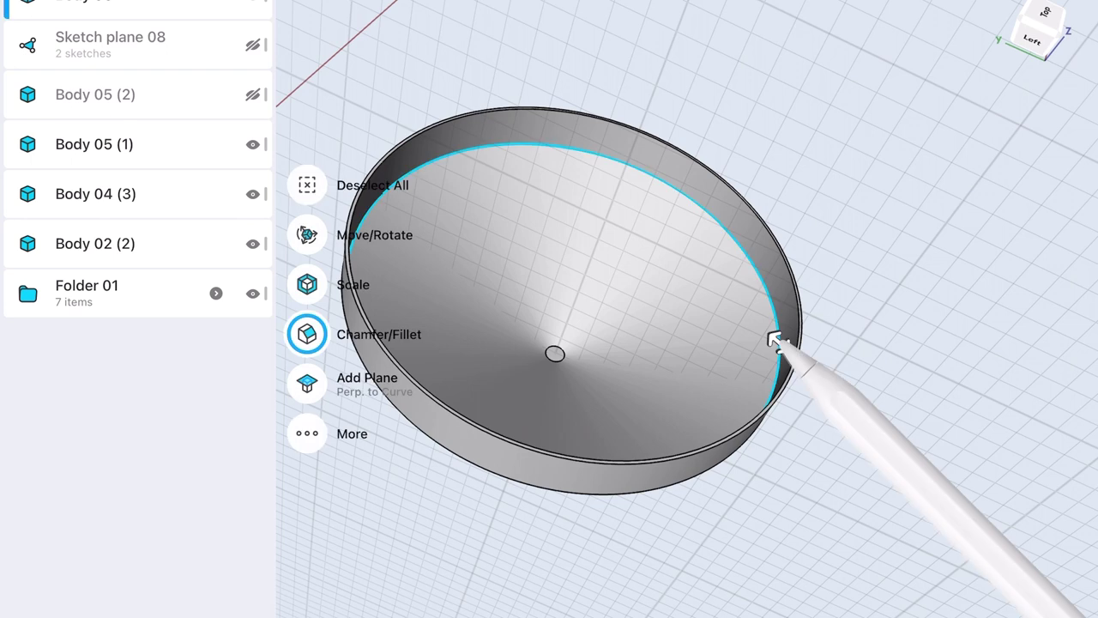
{"action": "left_click_drag", "start_coordinate": [777, 342], "coordinate": [752, 318]}
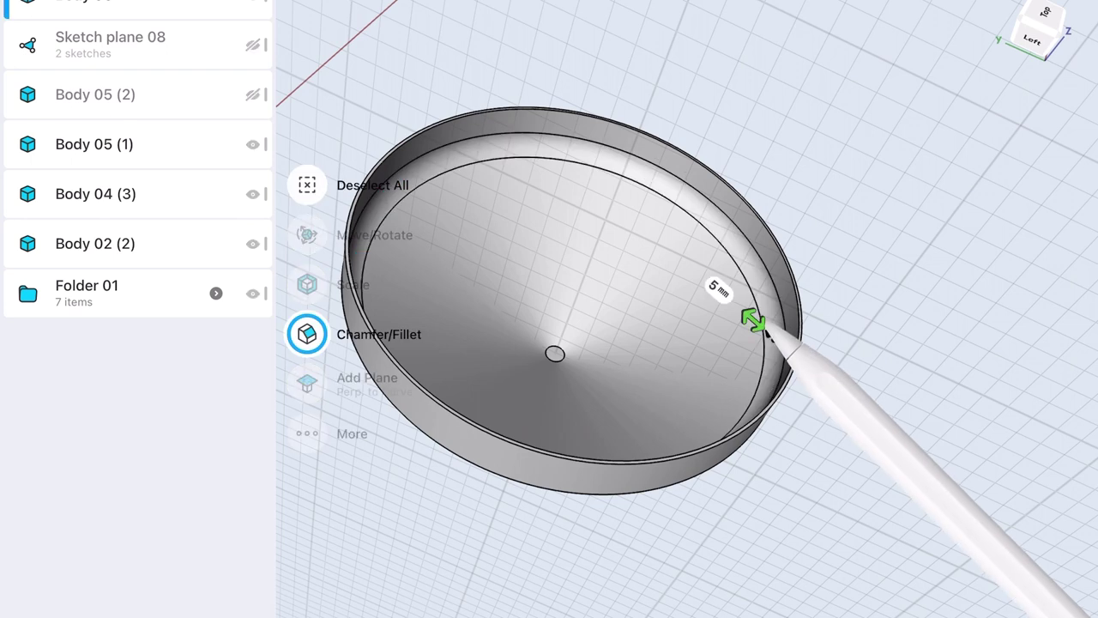
{"action": "left_click", "coordinate": [562, 353]}
Extrude the centre circle 23 mm as new Body 06 and move the pin down into the cup
{"action": "mouse_move", "coordinate": [844, 257]}
{"action": "left_mouse_down"}
{"action": "mouse_move", "coordinate": [778, 130]}
{"action": "mouse_move", "coordinate": [718, 160]}
{"action": "left_mouse_up"}
{"action": "left_click", "coordinate": [599, 399]}
{"action": "left_click", "coordinate": [308, 309]}
{"action": "scroll", "coordinate": [793, 369], "scroll_direction": "down", "scroll_amount": 3}
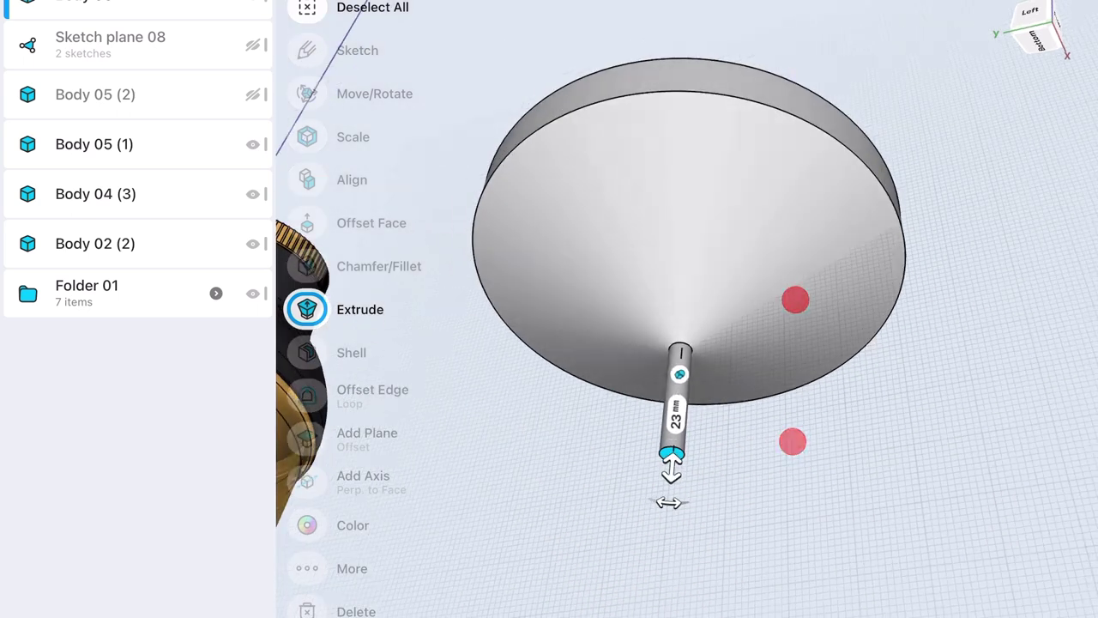
{"action": "left_click", "coordinate": [642, 336]}
{"action": "left_click", "coordinate": [678, 403]}
{"action": "left_click_drag", "start_coordinate": [670, 481], "coordinate": [674, 438]}
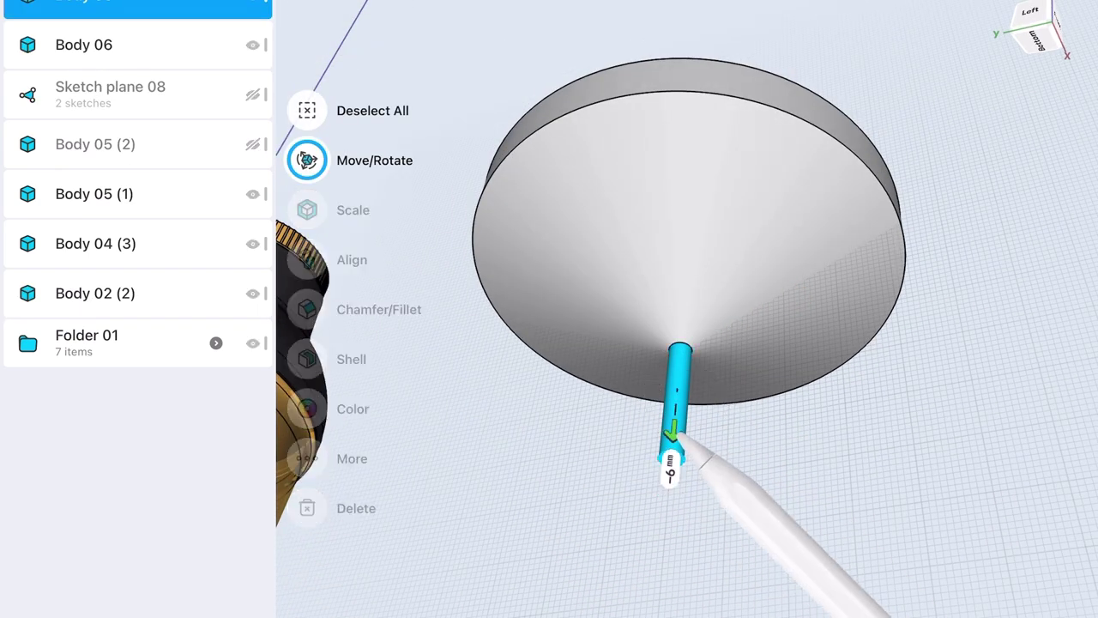
{"action": "left_click_drag", "start_coordinate": [855, 215], "coordinate": [856, 412]}
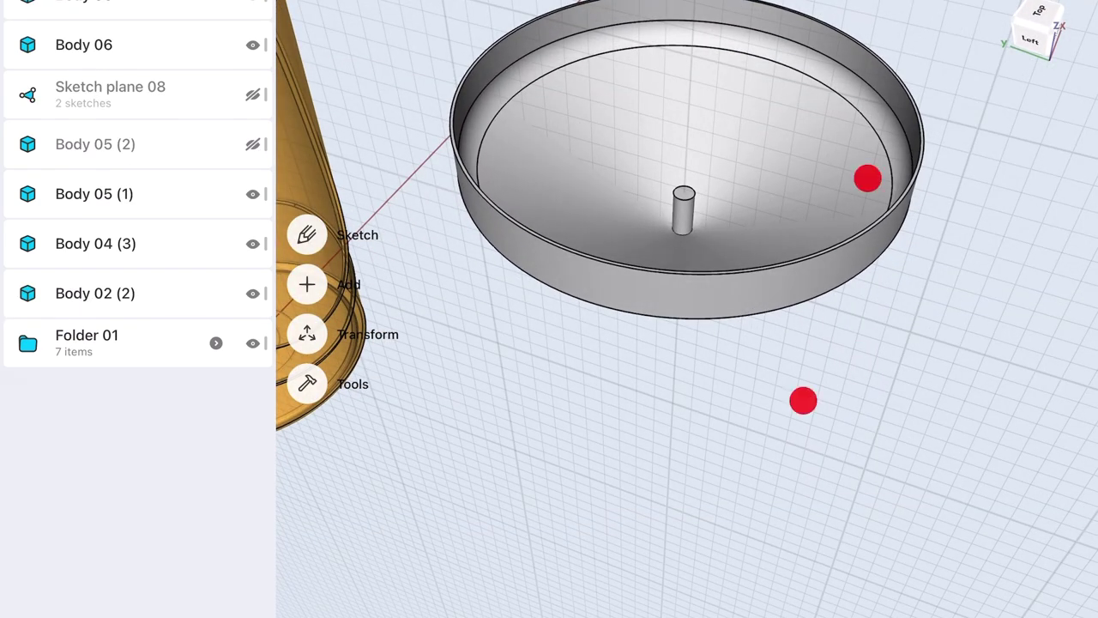
{"action": "left_click_drag", "start_coordinate": [785, 515], "coordinate": [784, 454]}
{"action": "mouse_move", "coordinate": [922, 283]}
{"action": "left_mouse_down"}
{"action": "mouse_move", "coordinate": [927, 226]}
{"action": "mouse_move", "coordinate": [907, 196]}
{"action": "mouse_move", "coordinate": [907, 343]}
{"action": "left_mouse_up"}
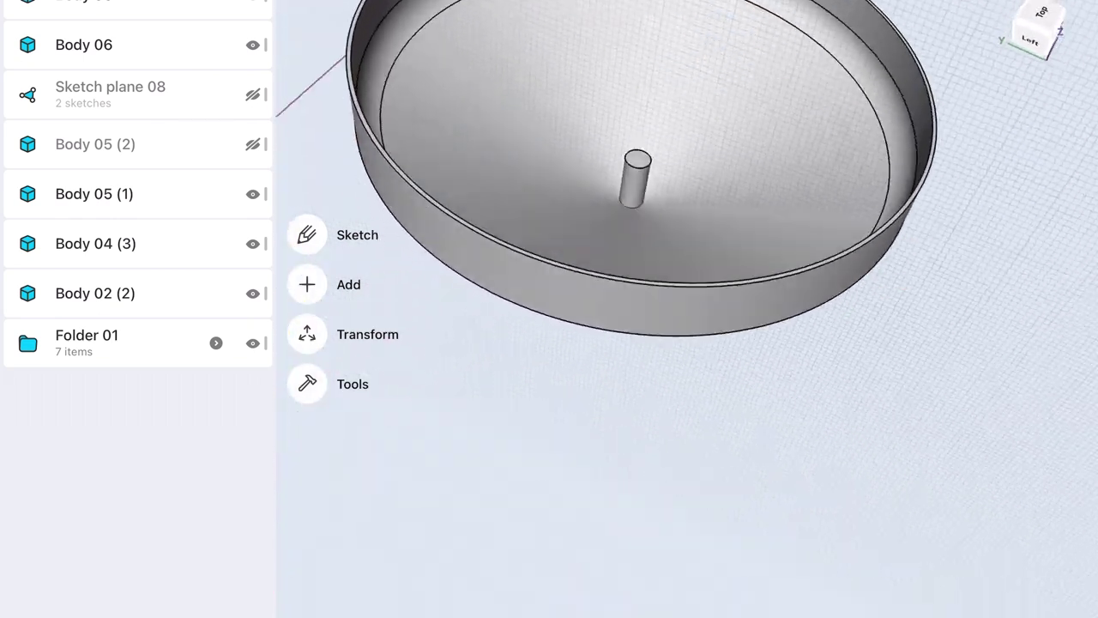
{"action": "scroll", "coordinate": [892, 339], "scroll_direction": "up", "scroll_amount": 5}
Sketch offset rings at 4 mm and 2,5 mm around the cup floor's centre circle
{"action": "left_click", "coordinate": [307, 234]}
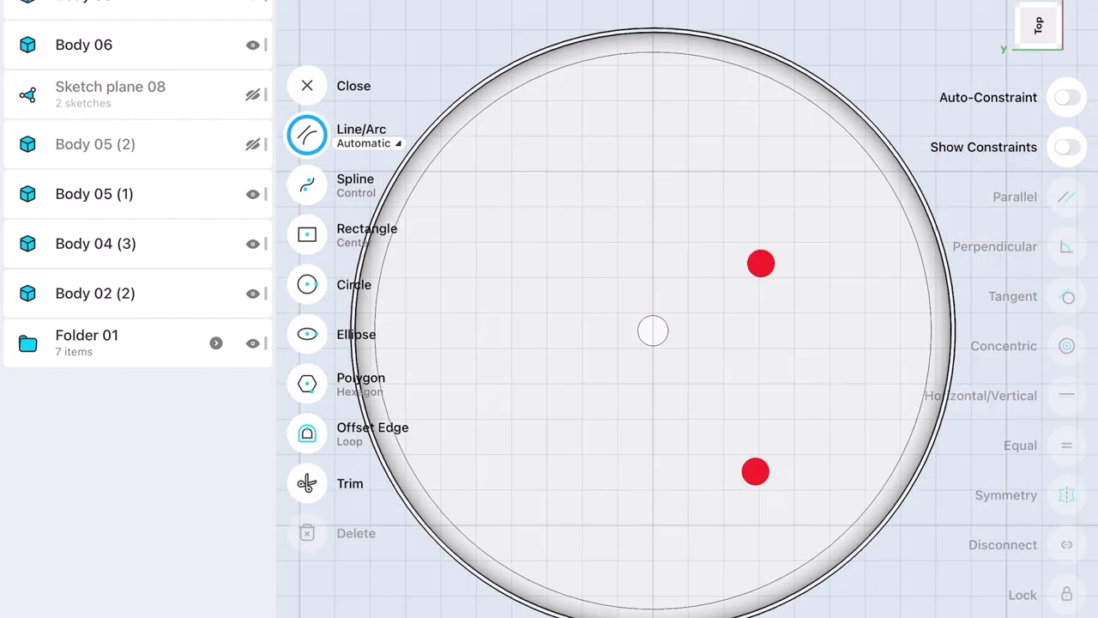
{"action": "left_click", "coordinate": [307, 433]}
{"action": "left_click_drag", "start_coordinate": [920, 377], "coordinate": [703, 348]}
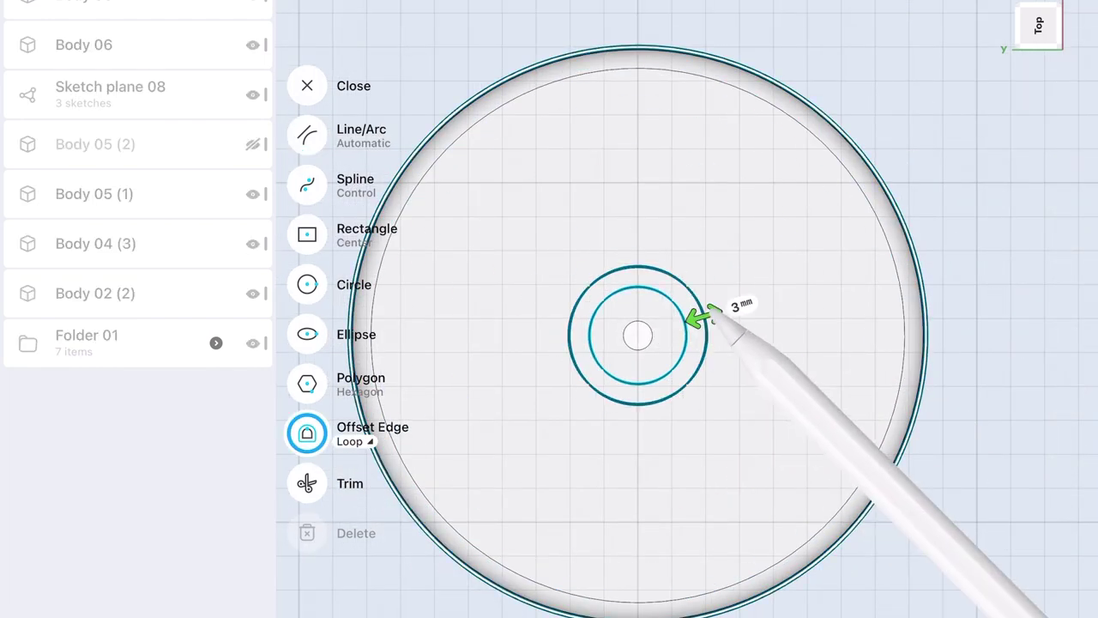
{"action": "left_click", "coordinate": [741, 306]}
{"action": "type", "text": "4"}
{"action": "key", "text": "Return"}
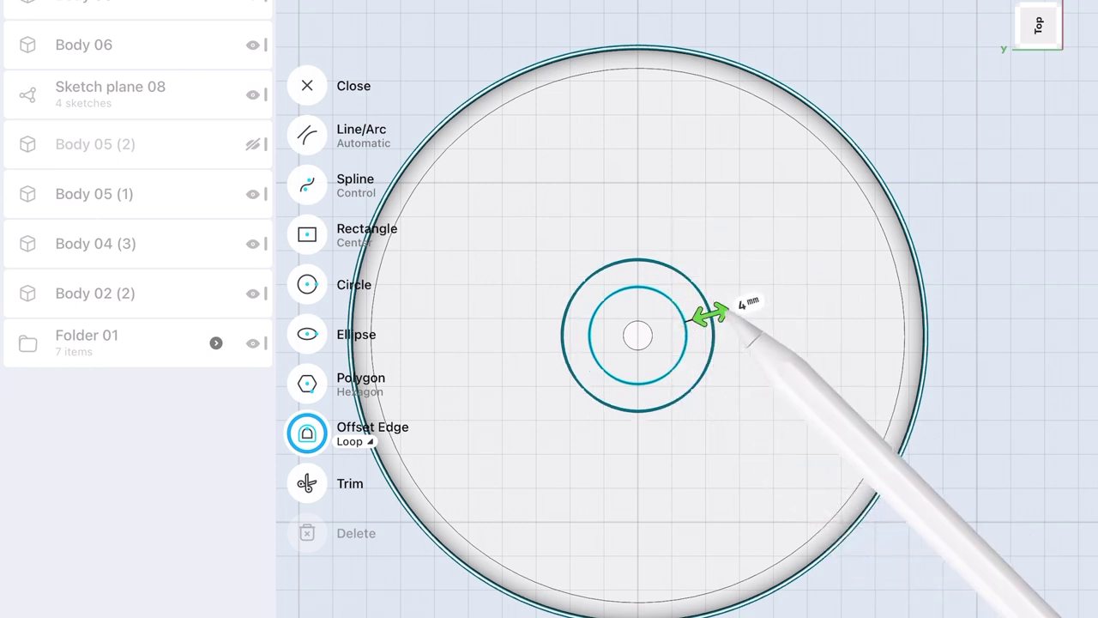
{"action": "left_click", "coordinate": [741, 306]}
{"action": "type", "text": "2,5"}
{"action": "key", "text": "Return"}
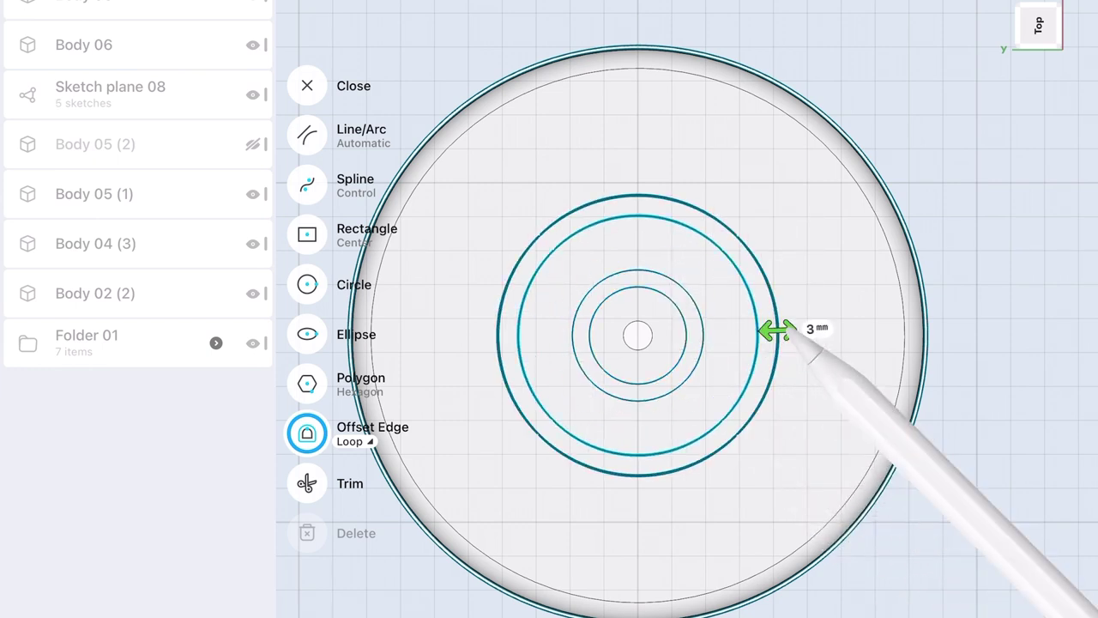
{"action": "type", "text": "5"}
{"action": "key", "text": "Return"}
Add another offset ring, settling its distance at 3 mm
{"action": "left_click", "coordinate": [839, 360]}
{"action": "type", "text": "8"}
{"action": "key", "text": "Return"}
{"action": "left_click", "coordinate": [822, 369]}
{"action": "type", "text": "3"}
{"action": "key", "text": "Return"}
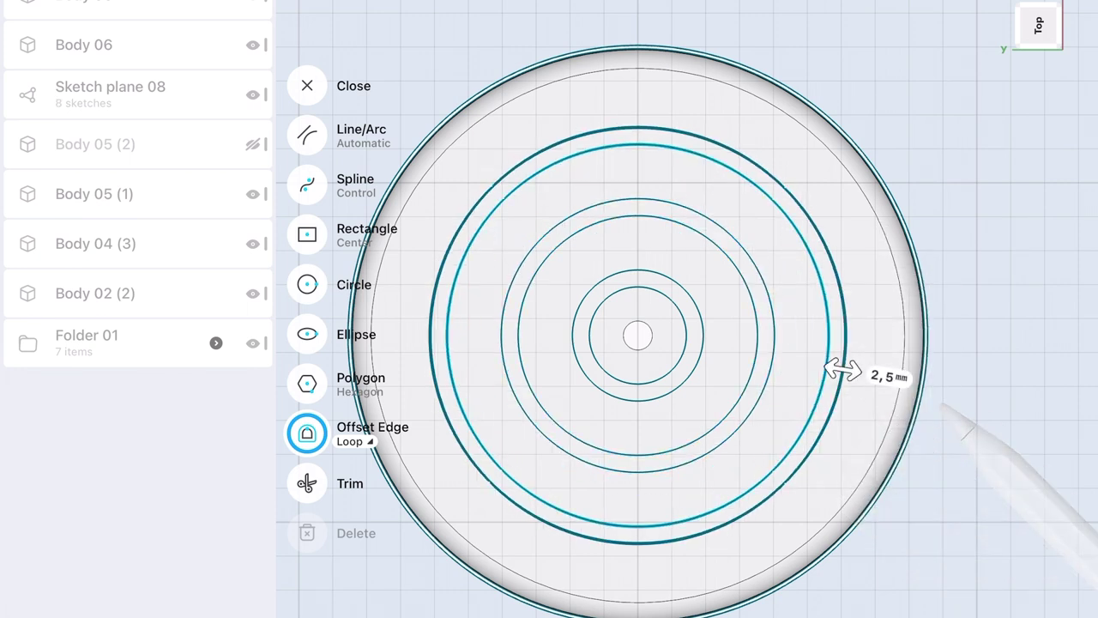
{"action": "left_click", "coordinate": [963, 353]}
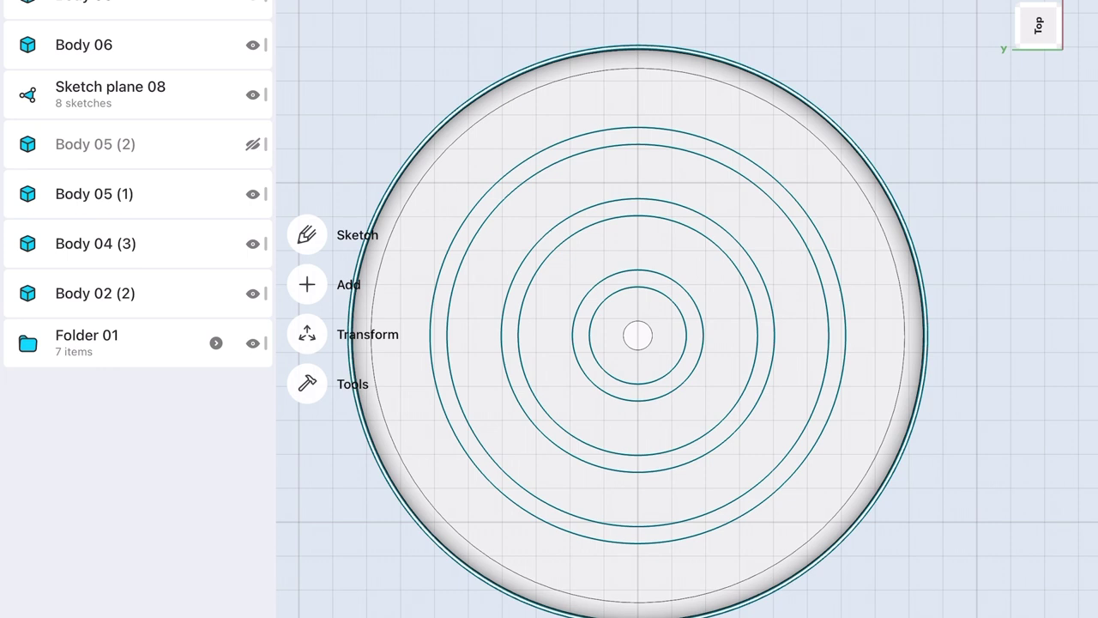
Offset a 2 mm ring around the centre and draw a line from the centre up to the rim
{"action": "left_click", "coordinate": [307, 234]}
{"action": "left_click", "coordinate": [307, 434]}
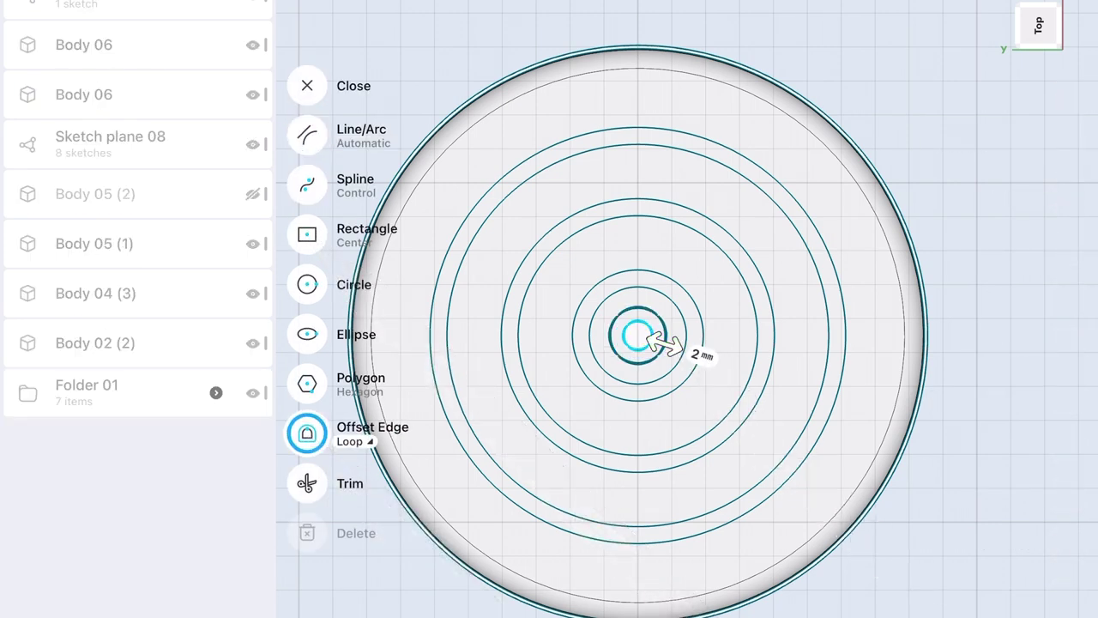
{"action": "left_click_drag", "start_coordinate": [691, 359], "coordinate": [659, 345]}
{"action": "left_click_drag", "start_coordinate": [637, 251], "coordinate": [638, 13]}
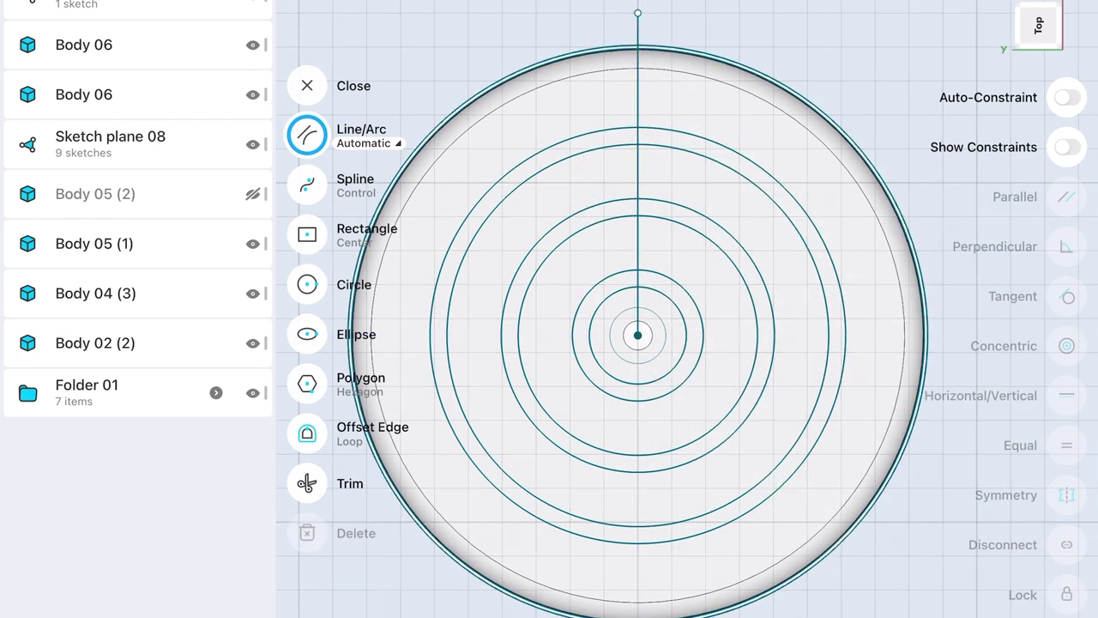
Draw a spline from the dish centre toward the upper right, ending on the outer circle
{"action": "scroll", "coordinate": [816, 356], "scroll_direction": "down", "scroll_amount": 3}
{"action": "left_click", "coordinate": [307, 184]}
{"action": "scroll", "coordinate": [744, 368], "scroll_direction": "up", "scroll_amount": 3}
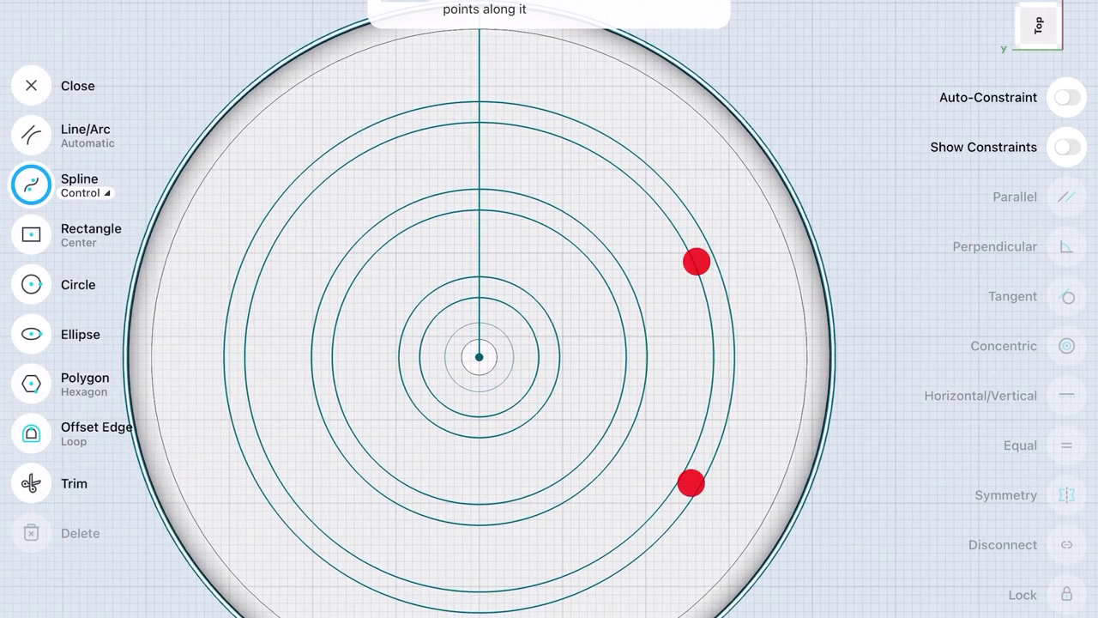
{"action": "left_click_drag", "start_coordinate": [477, 408], "coordinate": [506, 403]}
{"action": "mouse_move", "coordinate": [554, 316]}
{"action": "left_mouse_down"}
{"action": "mouse_move", "coordinate": [625, 147]}
{"action": "mouse_move", "coordinate": [800, 31]}
{"action": "left_mouse_up"}
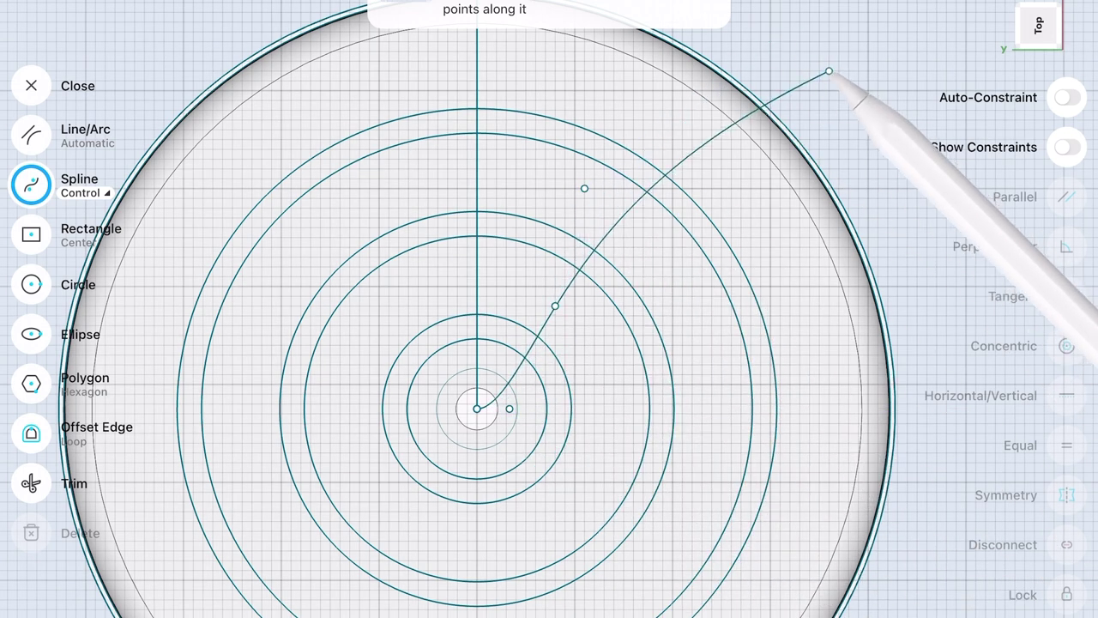
{"action": "mouse_move", "coordinate": [829, 71]}
{"action": "left_mouse_down"}
{"action": "mouse_move", "coordinate": [818, 176]}
{"action": "mouse_move", "coordinate": [809, 80]}
{"action": "left_mouse_up"}
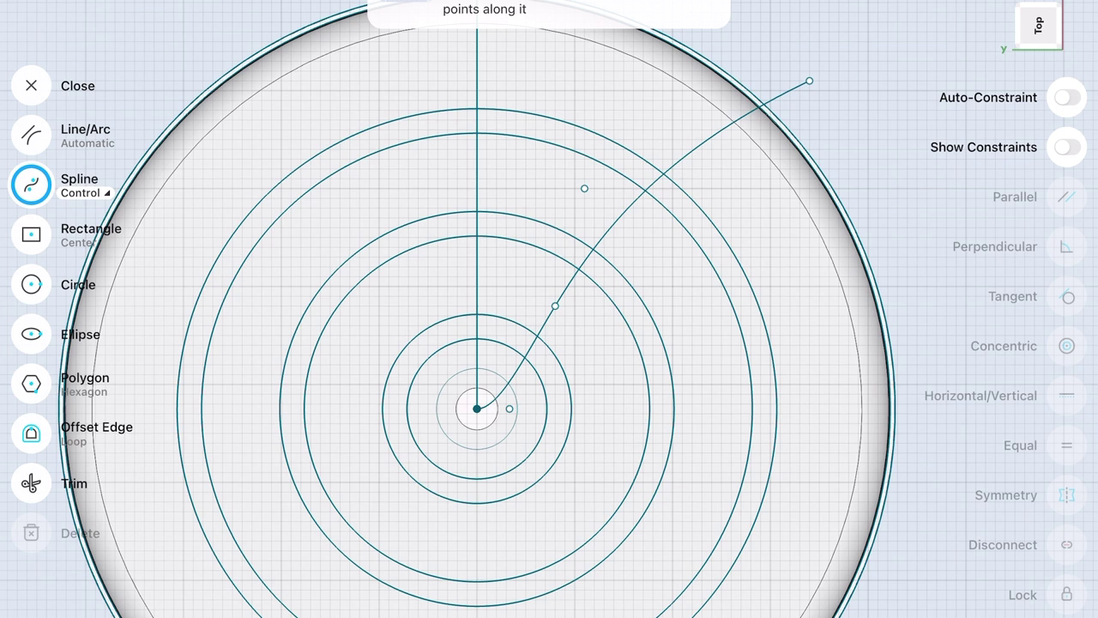
Add an angled radial line from the centre and bulge the spline onto the outer circle
{"action": "mouse_move", "coordinate": [477, 409]}
{"action": "left_mouse_down"}
{"action": "mouse_move", "coordinate": [639, 335]}
{"action": "mouse_move", "coordinate": [848, 158]}
{"action": "left_mouse_up"}
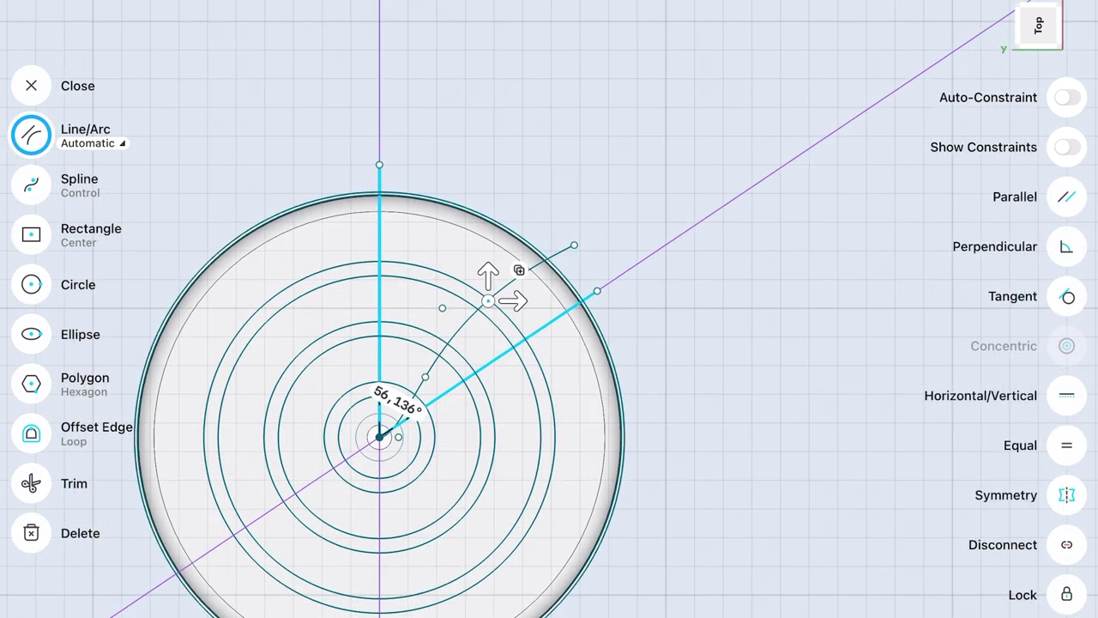
{"action": "left_click", "coordinate": [400, 398]}
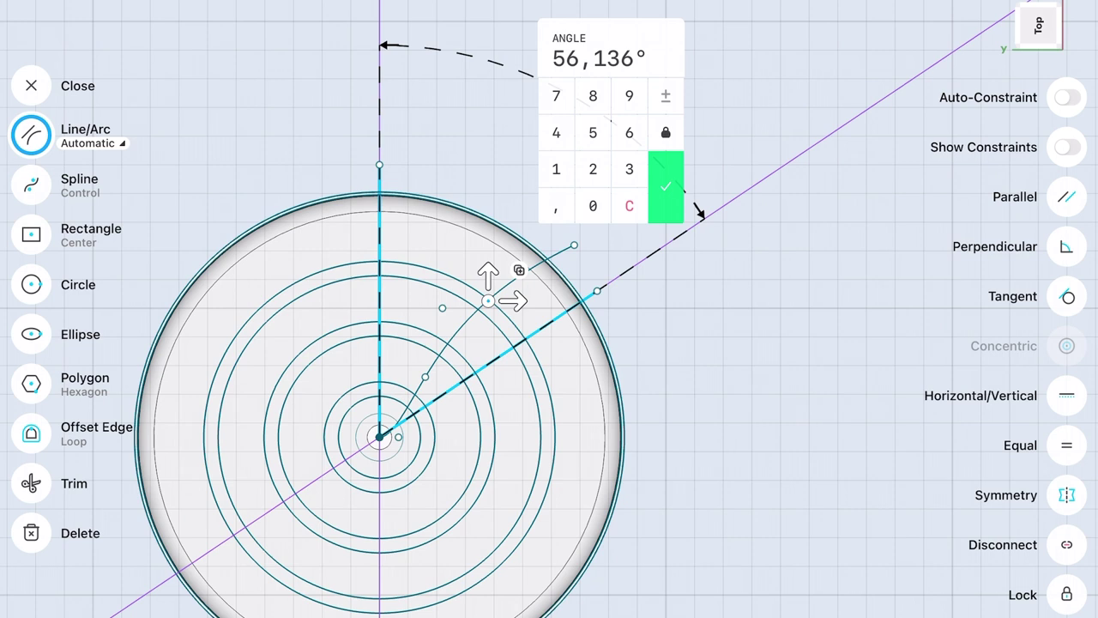
{"action": "left_click", "coordinate": [666, 186]}
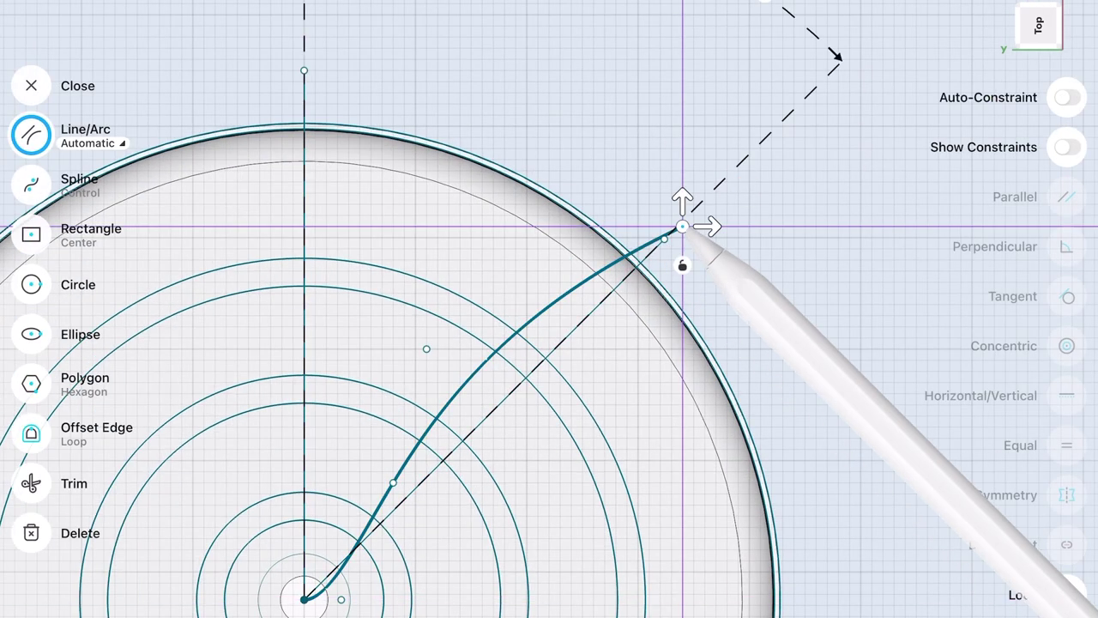
{"action": "left_click_drag", "start_coordinate": [682, 227], "coordinate": [636, 268]}
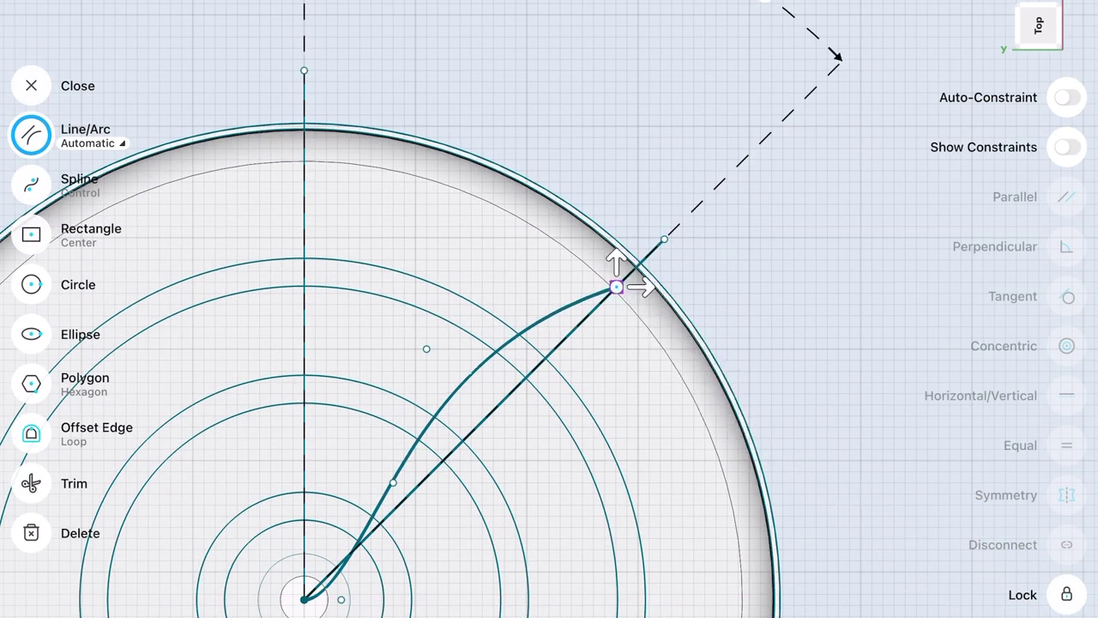
{"action": "left_click_drag", "start_coordinate": [426, 350], "coordinate": [426, 249]}
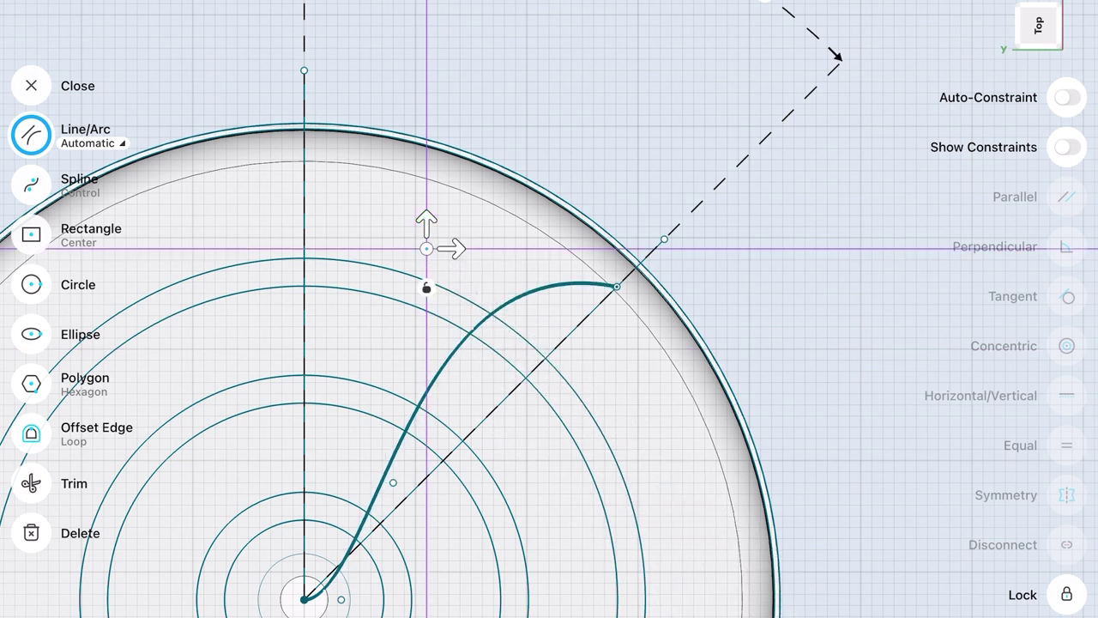
Trim the unwanted curve and draw a new three-point spline from near the centre to the angled line
{"action": "left_click", "coordinate": [31, 484]}
{"action": "left_click", "coordinate": [514, 300]}
{"action": "left_click", "coordinate": [31, 184]}
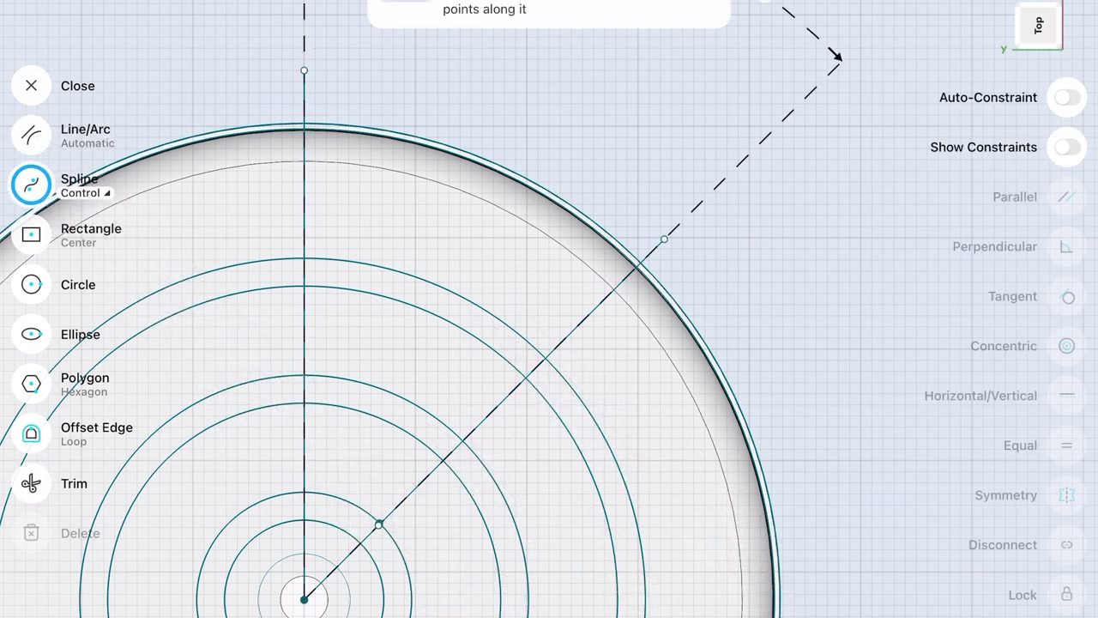
{"action": "left_click", "coordinate": [304, 560]}
{"action": "left_click", "coordinate": [382, 359]}
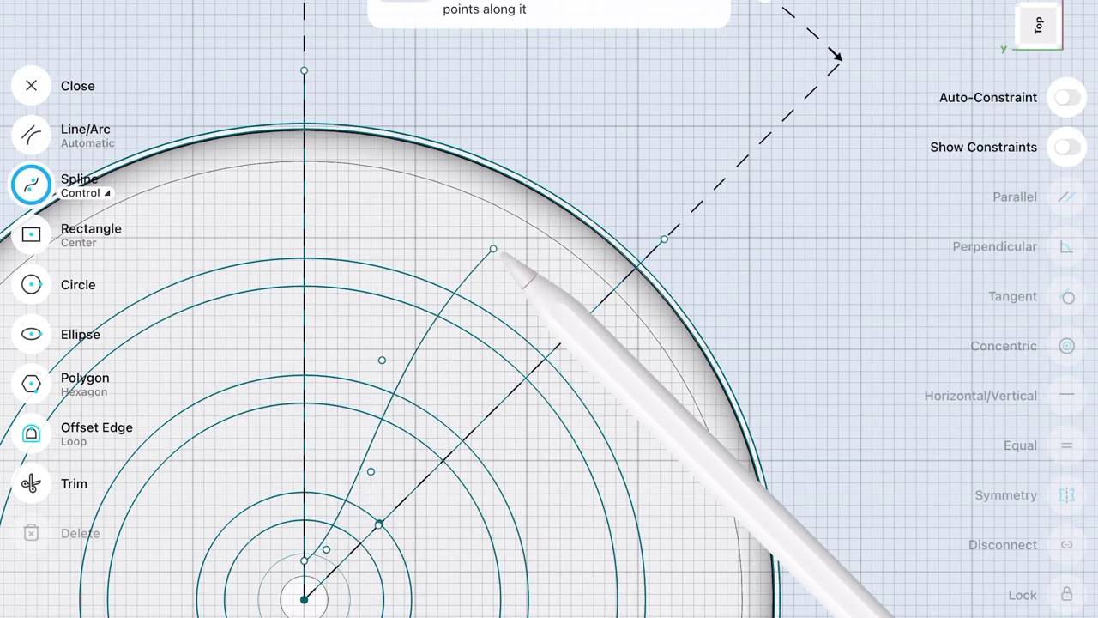
{"action": "left_click", "coordinate": [605, 298]}
{"action": "left_click", "coordinate": [605, 299]}
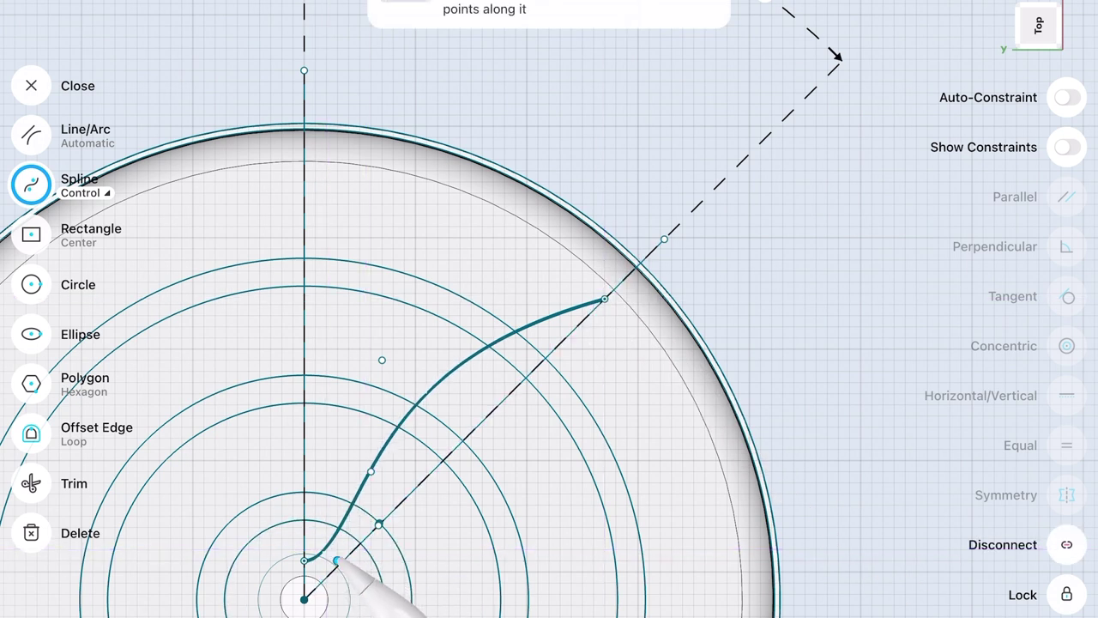
Raise the spline's control point to reshape it into an S-curve
{"action": "scroll", "coordinate": [455, 493], "scroll_direction": "up", "scroll_amount": 1}
{"action": "scroll", "coordinate": [637, 313], "scroll_direction": "up", "scroll_amount": 3}
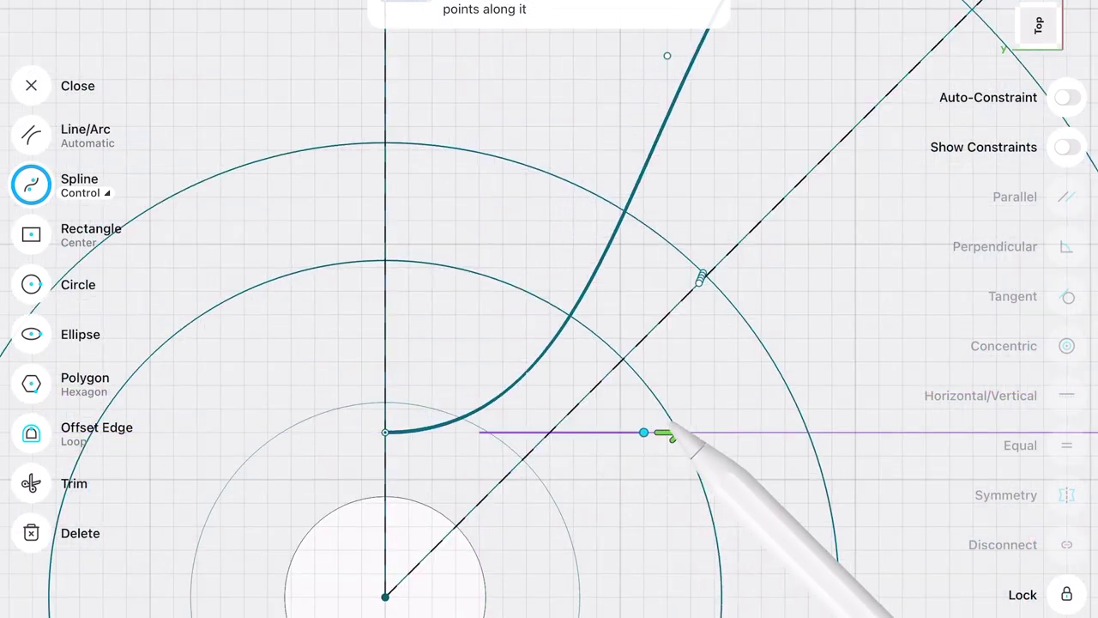
{"action": "scroll", "coordinate": [586, 446], "scroll_direction": "down", "scroll_amount": 3}
{"action": "mouse_move", "coordinate": [375, 264]}
{"action": "left_mouse_down"}
{"action": "mouse_move", "coordinate": [375, 179]}
{"action": "mouse_move", "coordinate": [375, 199]}
{"action": "left_mouse_up"}
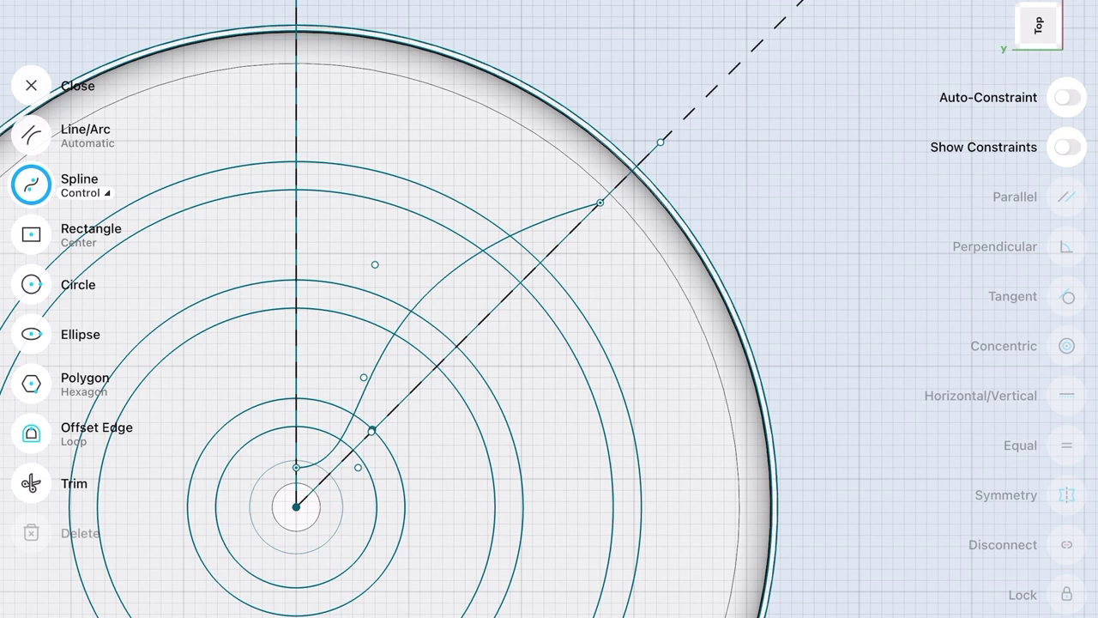
{"action": "left_click_drag", "start_coordinate": [375, 264], "coordinate": [375, 118]}
{"action": "left_click", "coordinate": [600, 203]}
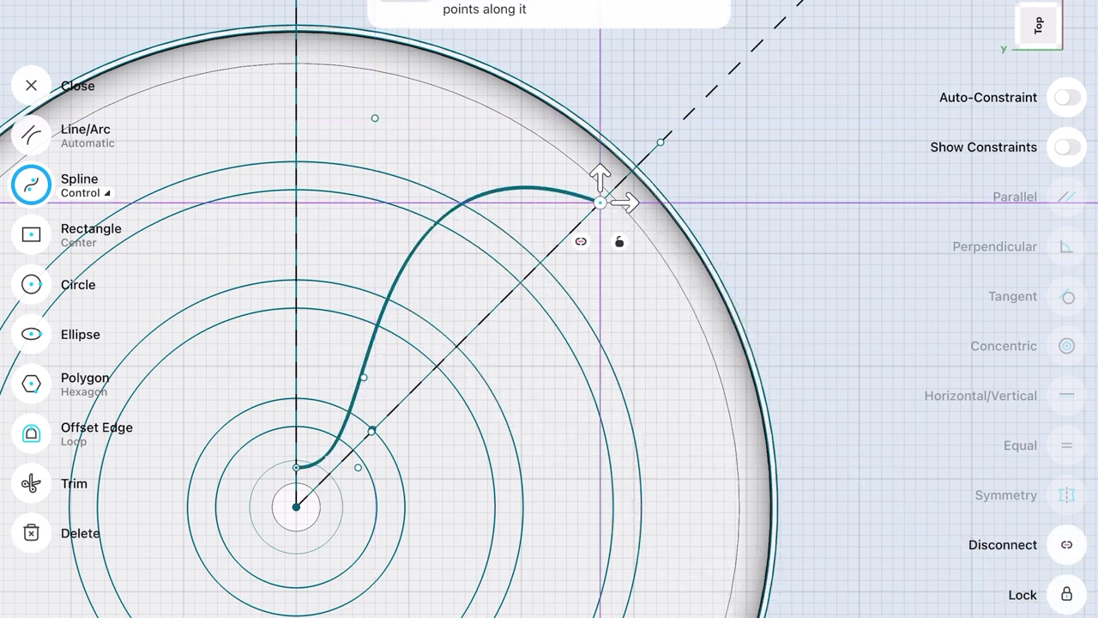
{"action": "left_click", "coordinate": [463, 108]}
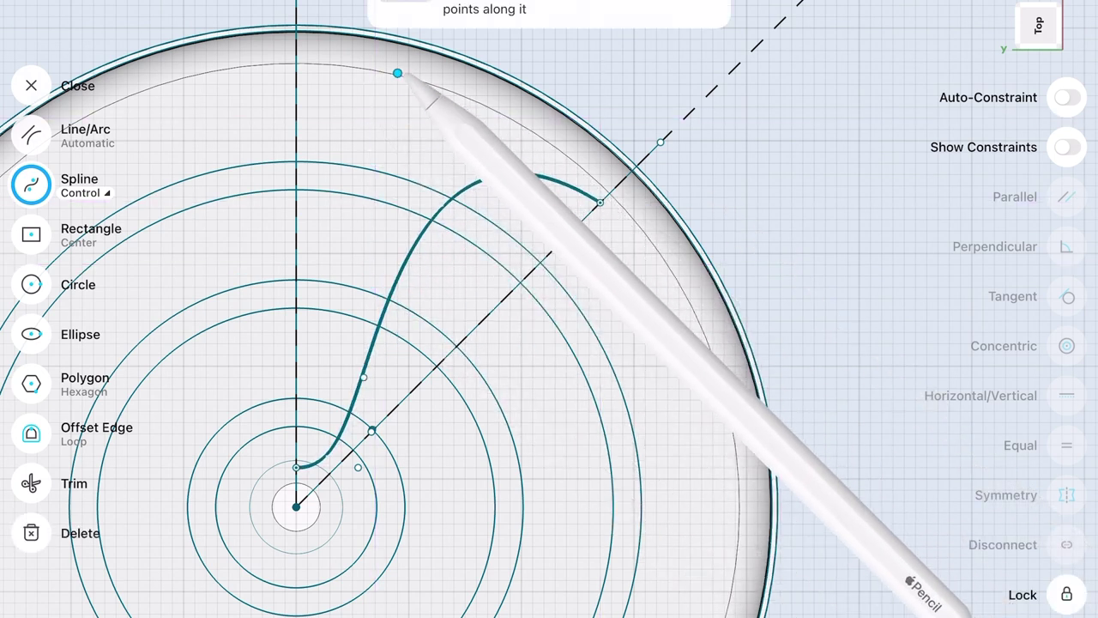
{"action": "left_click", "coordinate": [397, 72]}
{"action": "left_click", "coordinate": [568, 141]}
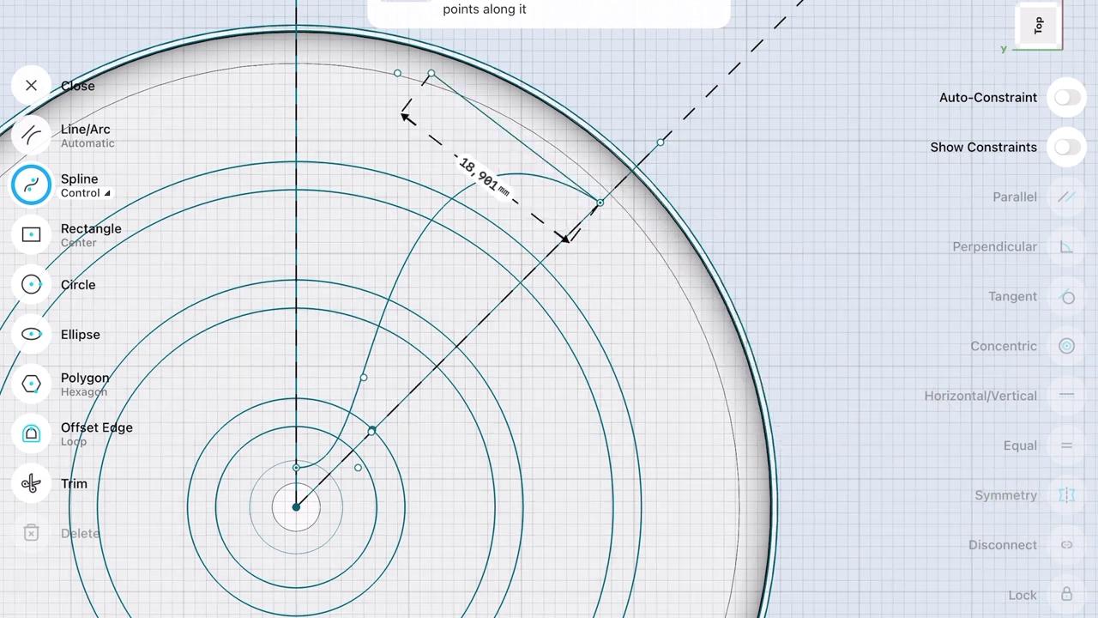
Draw a straight line from the spline end to the outer rim circle, joining the spline to it
{"action": "left_click", "coordinate": [31, 135]}
{"action": "left_click_drag", "start_coordinate": [412, 14], "coordinate": [600, 203]}
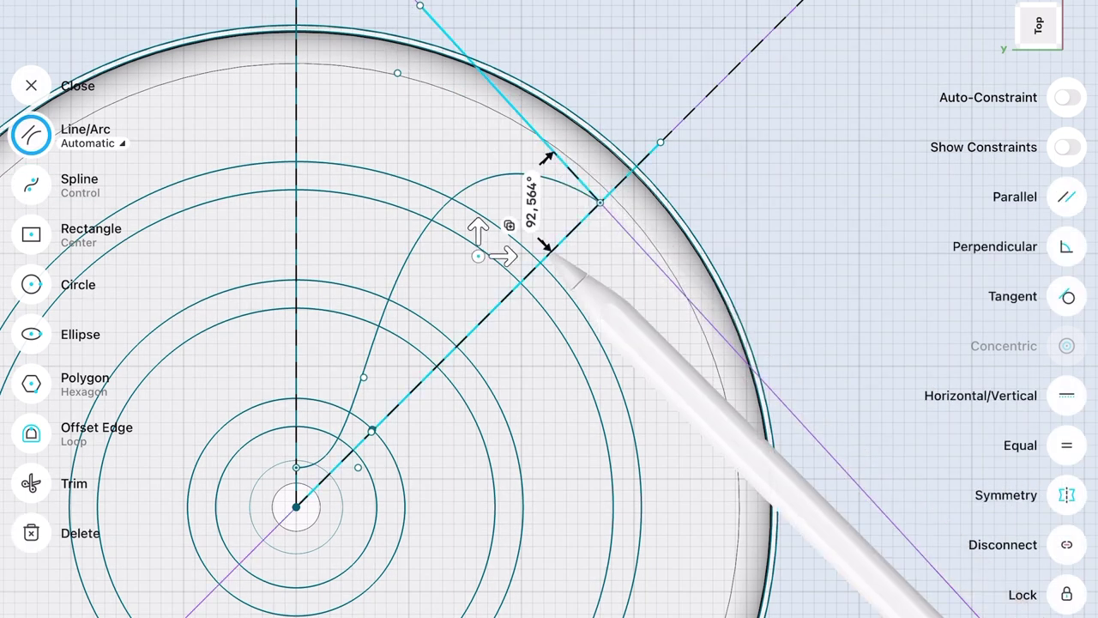
{"action": "left_click", "coordinate": [459, 60]}
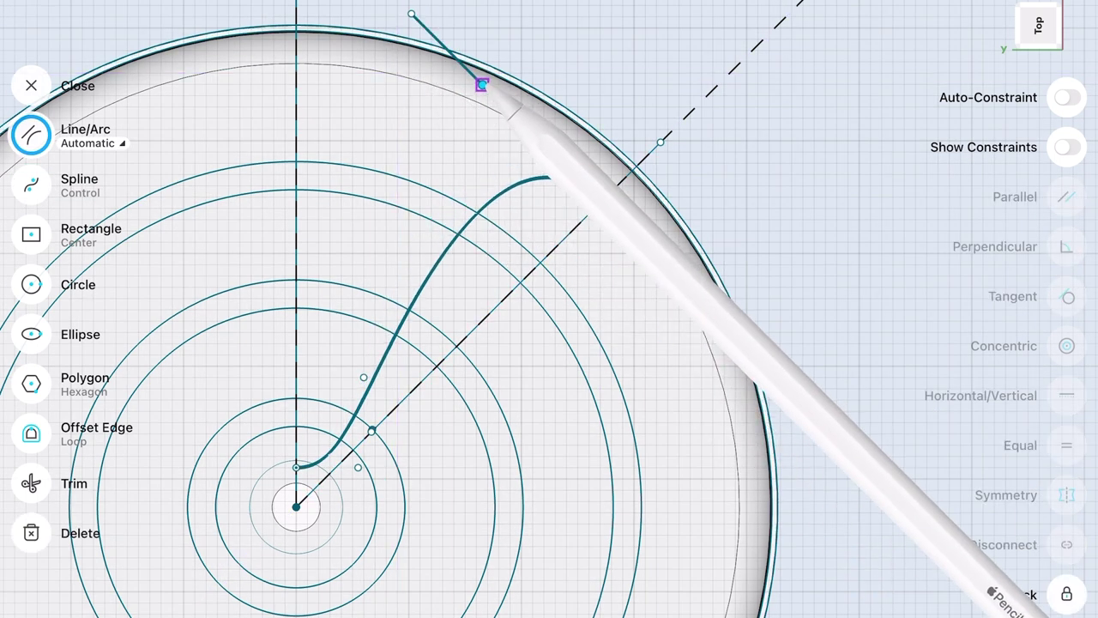
{"action": "left_click_drag", "start_coordinate": [483, 86], "coordinate": [446, 44]}
{"action": "scroll", "coordinate": [710, 352], "scroll_direction": "down", "scroll_amount": 2}
{"action": "scroll", "coordinate": [710, 353], "scroll_direction": "up", "scroll_amount": 2}
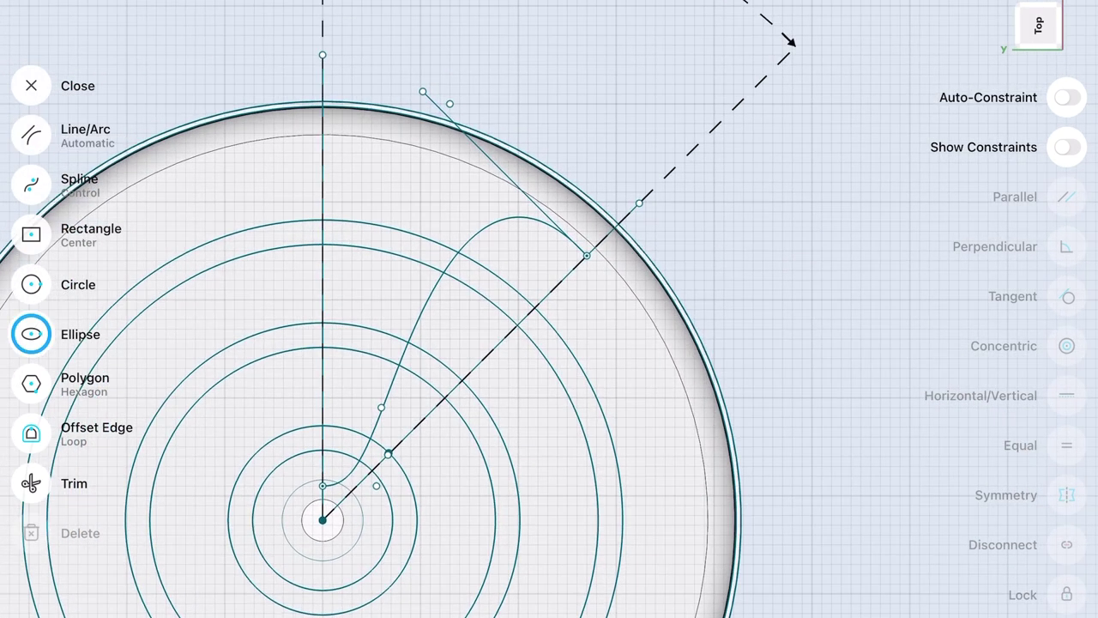
Draw an ellipse on the diagonal line and offset it into a second ellipse
{"action": "left_click_drag", "start_coordinate": [481, 360], "coordinate": [549, 294]}
{"action": "left_click", "coordinate": [31, 433]}
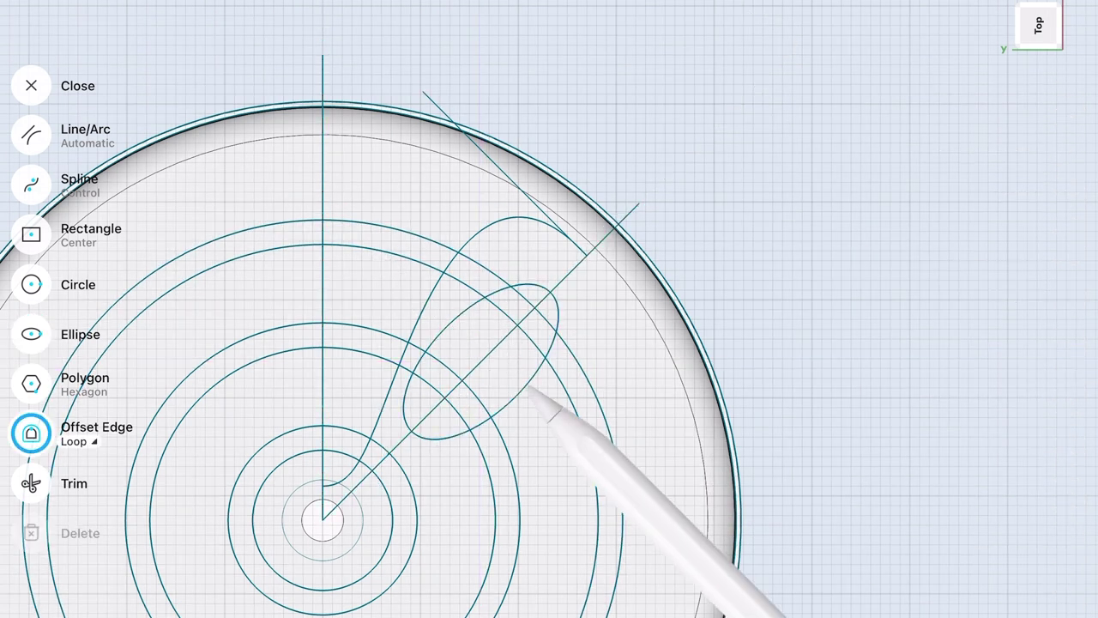
{"action": "left_click", "coordinate": [31, 433]}
{"action": "left_click_drag", "start_coordinate": [511, 377], "coordinate": [513, 379]}
Mirror the curved spline across the vertical centre line
{"action": "left_click", "coordinate": [375, 426]}
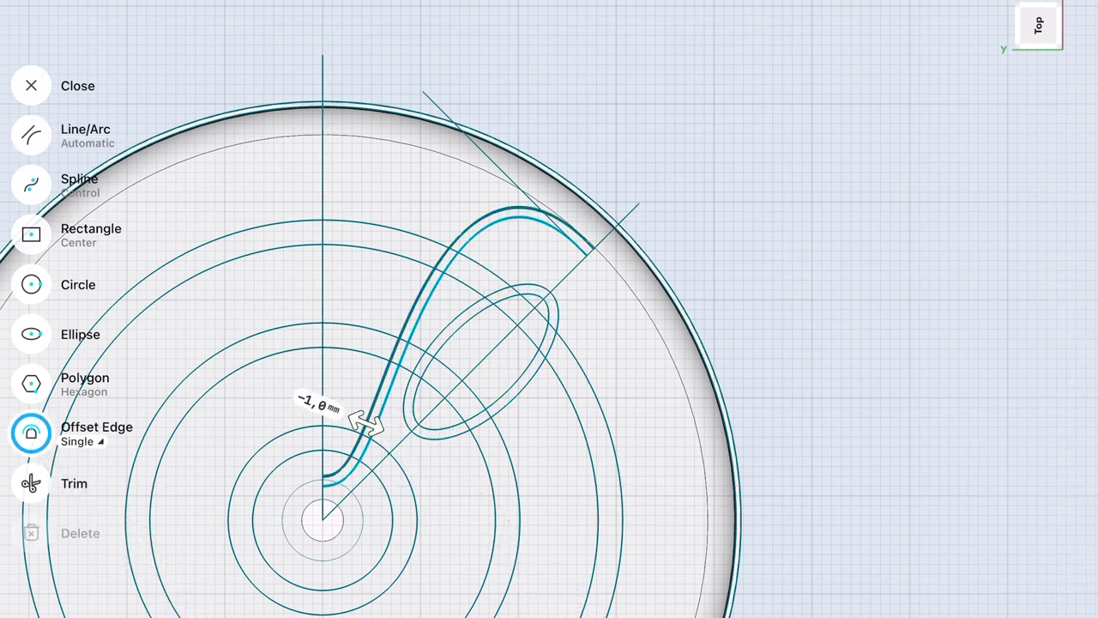
{"action": "left_click", "coordinate": [120, 369]}
{"action": "left_click", "coordinate": [31, 454]}
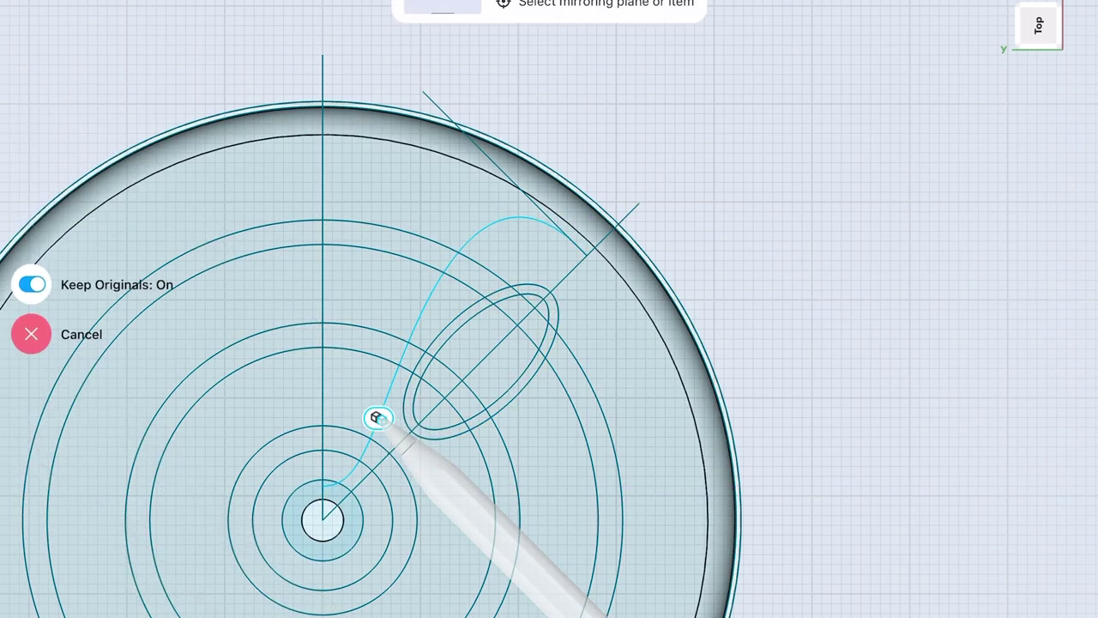
{"action": "scroll", "coordinate": [678, 369], "scroll_direction": "down", "scroll_amount": 3}
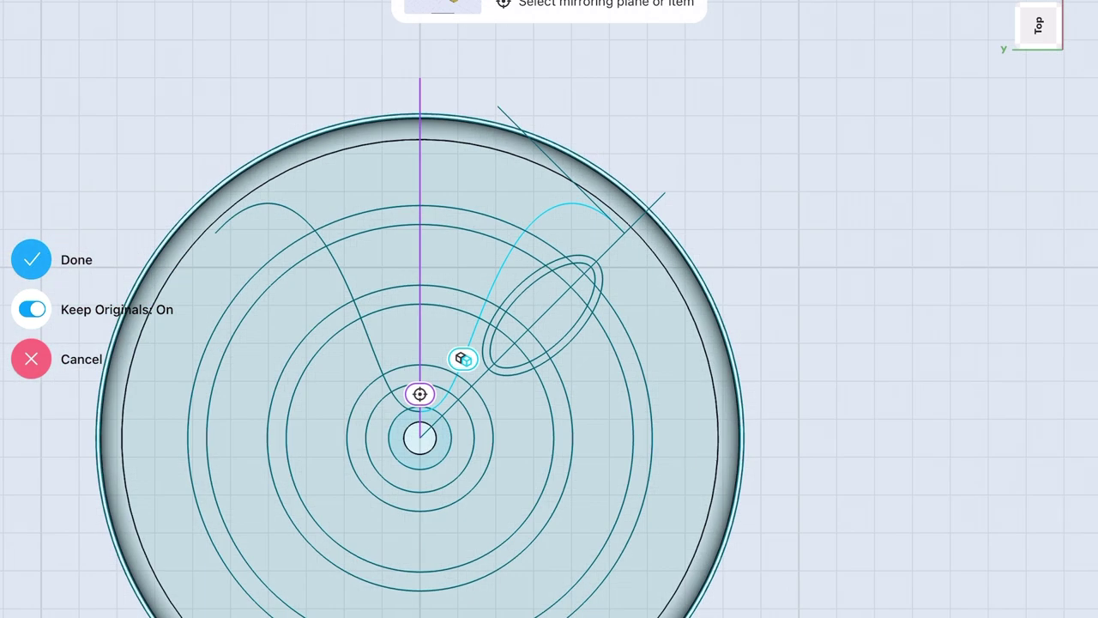
{"action": "left_click", "coordinate": [31, 259]}
Offset the mirrored spline by -2.5 mm
{"action": "left_click", "coordinate": [31, 234]}
{"action": "left_click", "coordinate": [369, 391]}
{"action": "left_click", "coordinate": [30, 433]}
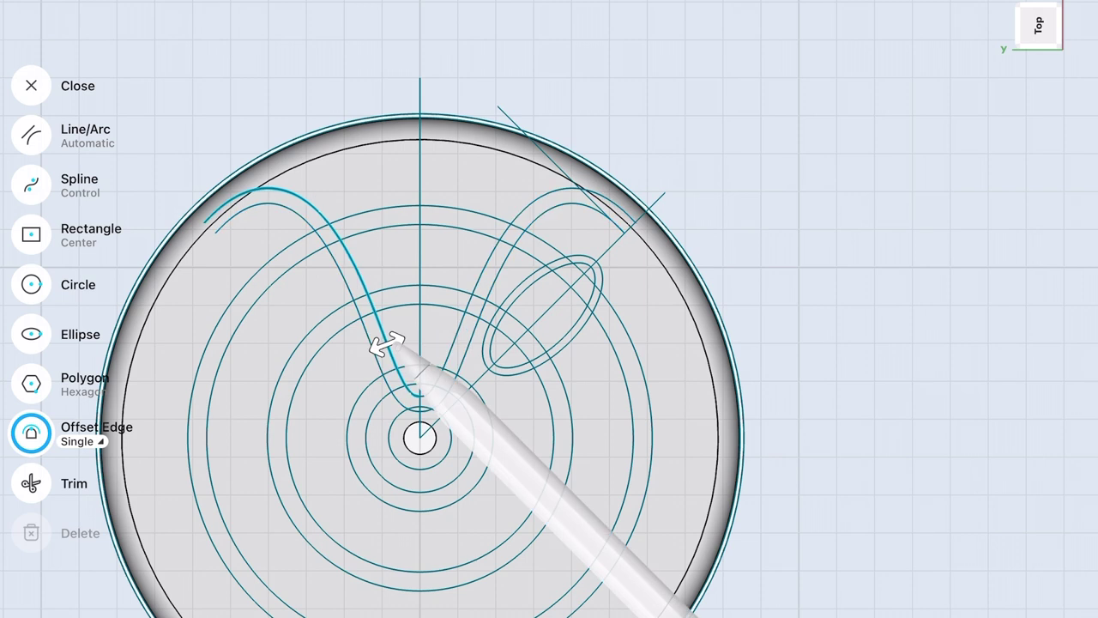
{"action": "mouse_move", "coordinate": [426, 273]}
{"action": "left_mouse_down"}
{"action": "mouse_move", "coordinate": [442, 221]}
{"action": "mouse_move", "coordinate": [436, 276]}
{"action": "left_mouse_up"}
{"action": "left_click", "coordinate": [457, 248]}
{"action": "type", "text": "-2.5"}
{"action": "key", "text": "Return"}
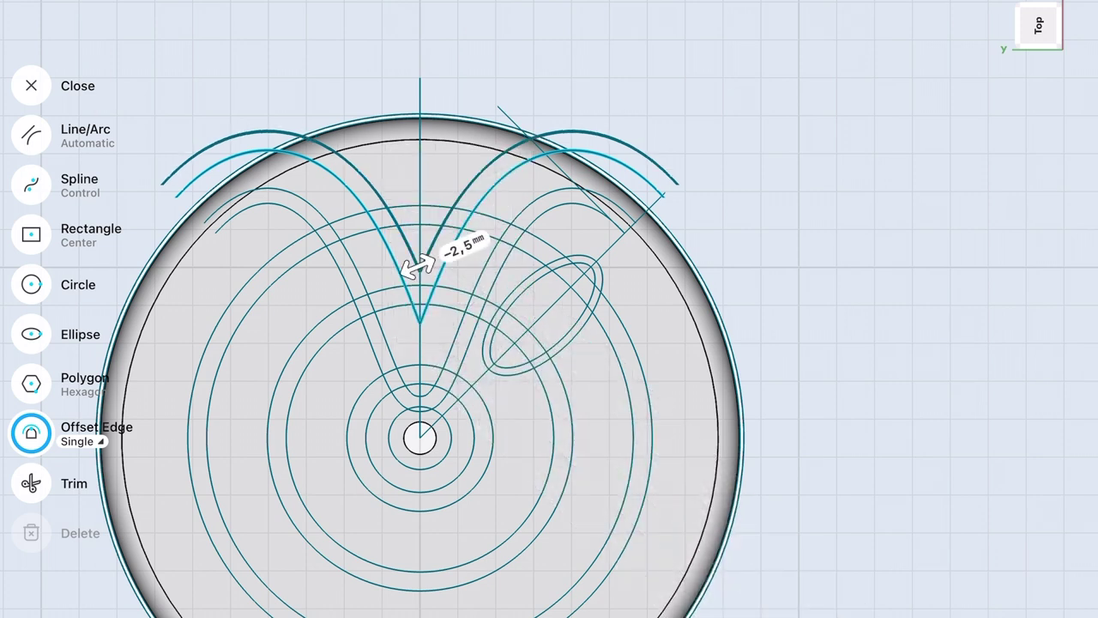
Offset the V-shaped curve and extrude the wall profiles upward about 31 mm
{"action": "left_click", "coordinate": [31, 427]}
{"action": "left_click", "coordinate": [434, 225]}
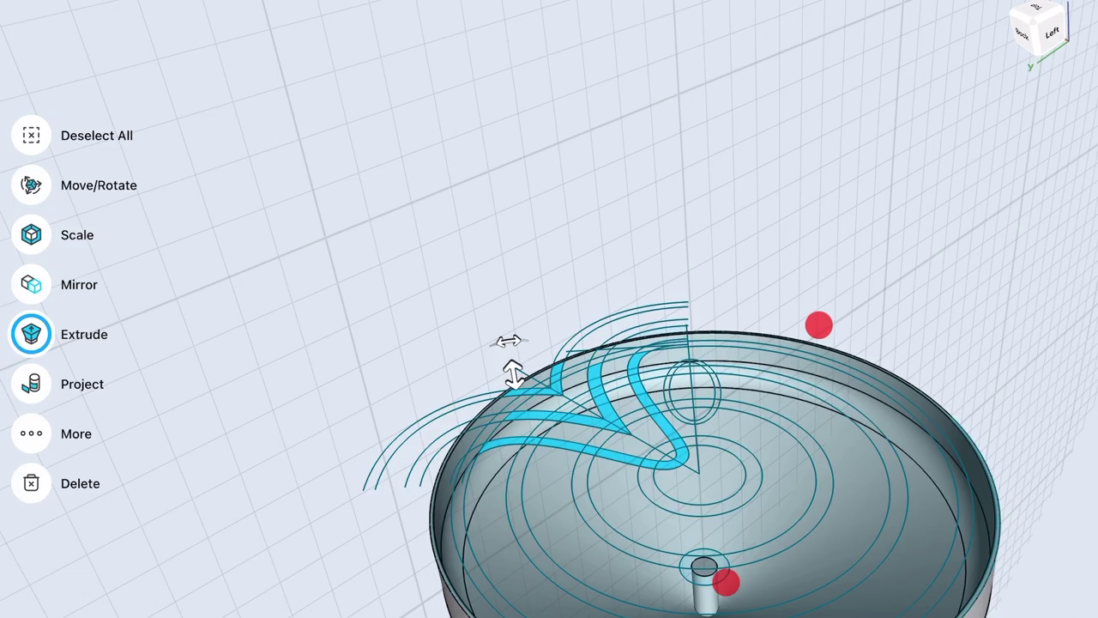
{"action": "mouse_move", "coordinate": [494, 377]}
{"action": "left_mouse_down"}
{"action": "mouse_move", "coordinate": [521, 233]}
{"action": "mouse_move", "coordinate": [502, 210]}
{"action": "mouse_move", "coordinate": [517, 182]}
{"action": "left_mouse_up"}
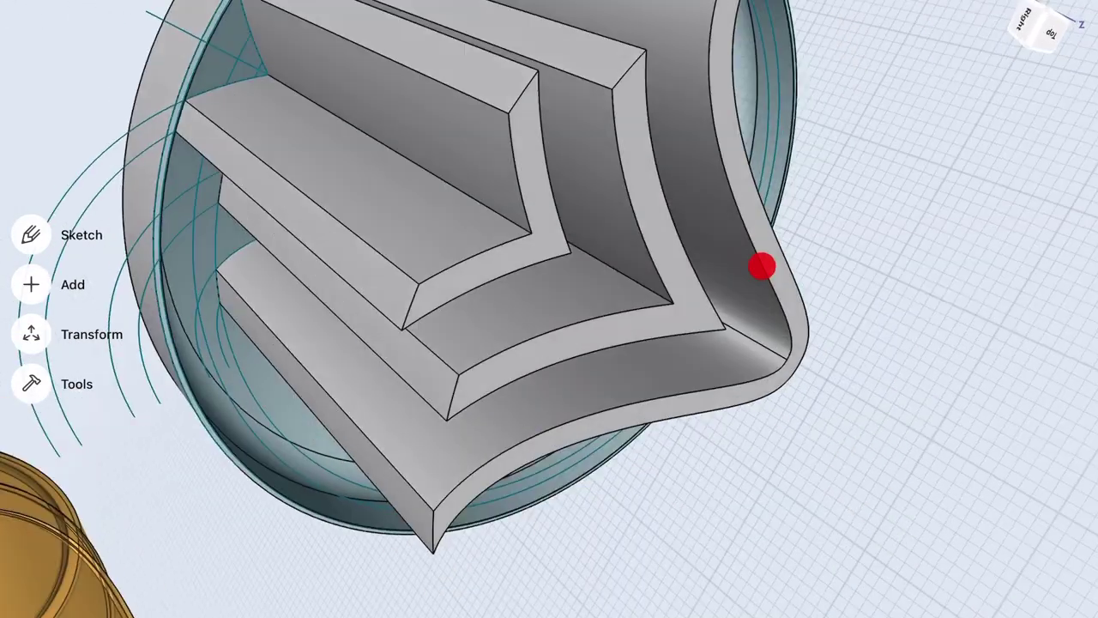
Commit the extrusion, round the wall edge, and rotate a wall copy -90° about the disc centre
{"action": "left_click", "coordinate": [635, 282]}
{"action": "left_click_drag", "start_coordinate": [635, 282], "coordinate": [504, 206]}
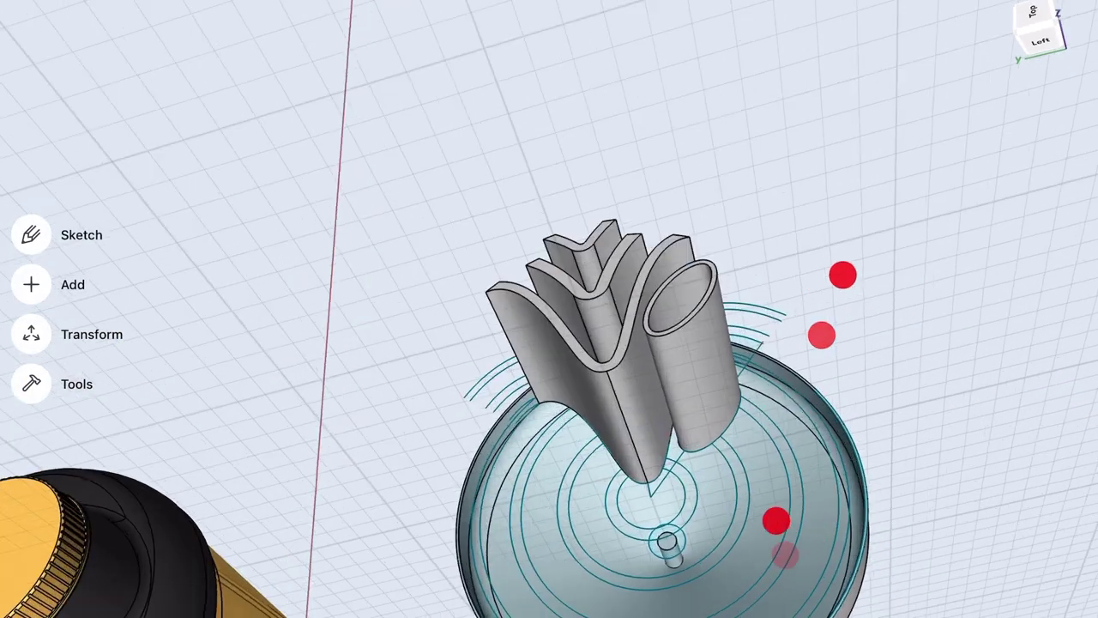
{"action": "left_click", "coordinate": [735, 331]}
{"action": "left_click", "coordinate": [624, 249]}
{"action": "left_click_drag", "start_coordinate": [637, 315], "coordinate": [675, 463]}
{"action": "left_click_drag", "start_coordinate": [586, 542], "coordinate": [558, 360]}
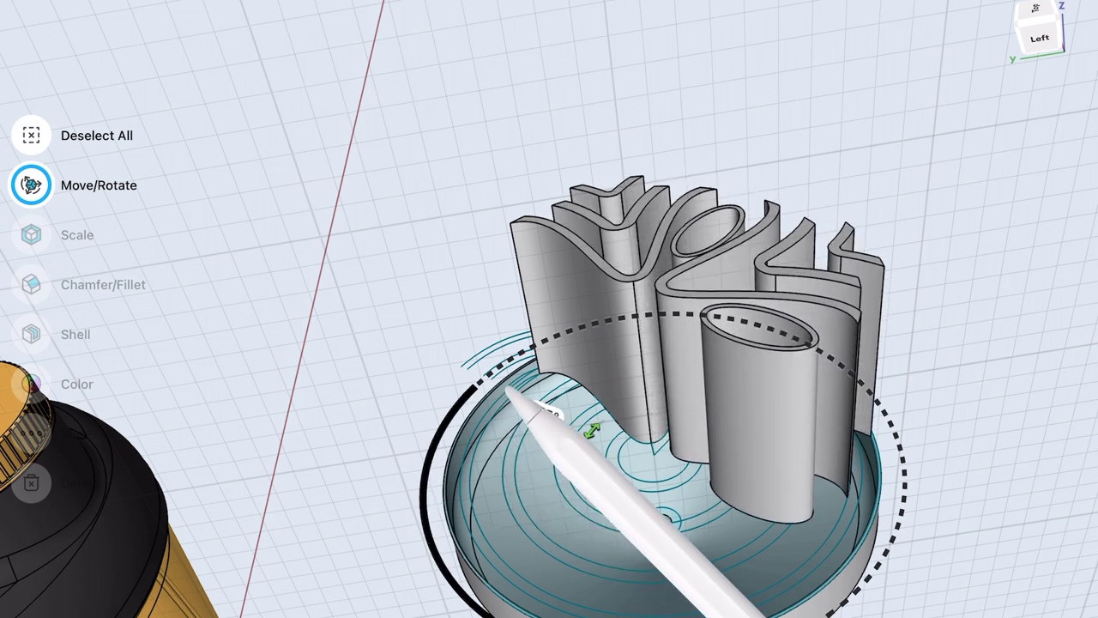
{"action": "left_click", "coordinate": [569, 386]}
{"action": "type", "text": "-90"}
{"action": "left_click", "coordinate": [632, 453]}
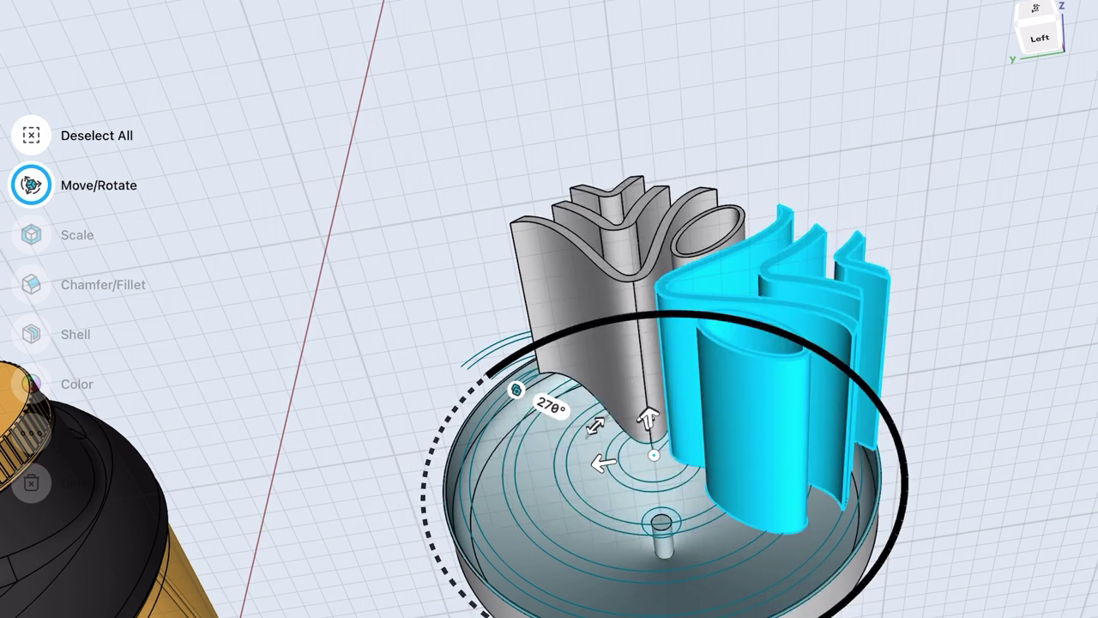
Add a 180° rotated wall copy and extend the ring upward to 66 mm
{"action": "left_click_drag", "start_coordinate": [885, 301], "coordinate": [894, 349]}
{"action": "left_click_drag", "start_coordinate": [592, 287], "coordinate": [716, 275]}
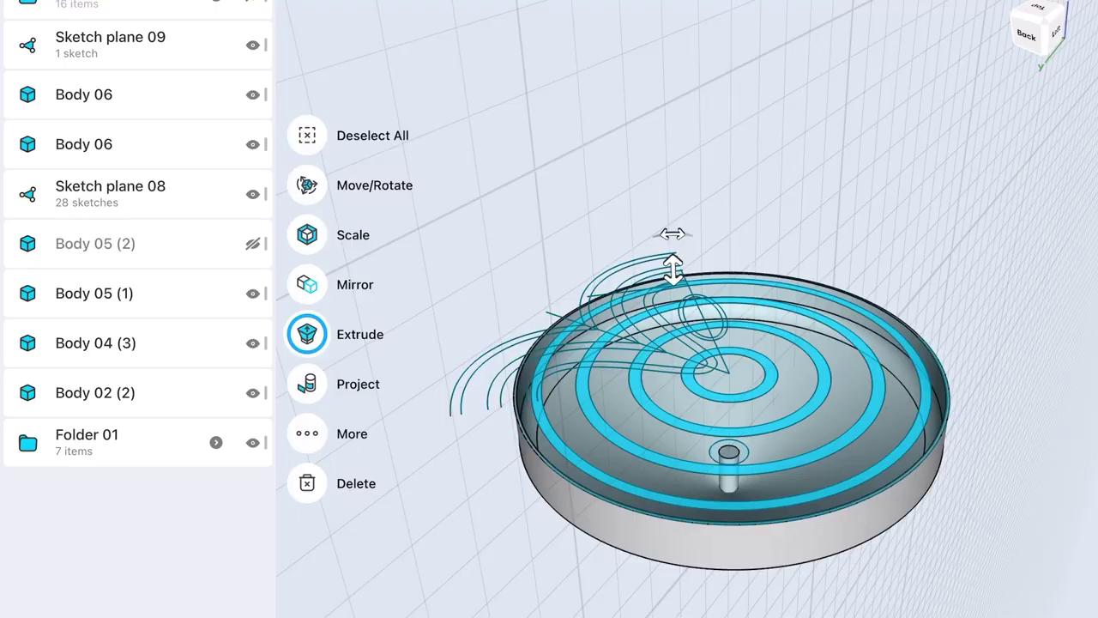
{"action": "left_click_drag", "start_coordinate": [674, 267], "coordinate": [666, 7]}
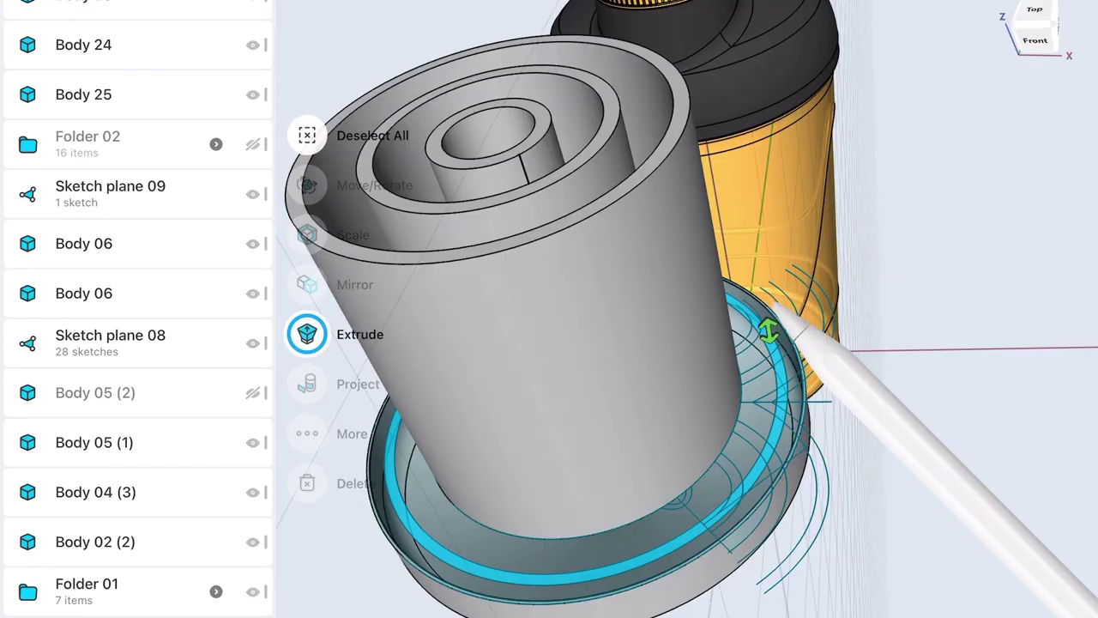
{"action": "mouse_move", "coordinate": [760, 330]}
{"action": "left_mouse_down"}
{"action": "mouse_move", "coordinate": [723, 13]}
{"action": "mouse_move", "coordinate": [727, 40]}
{"action": "left_mouse_up"}
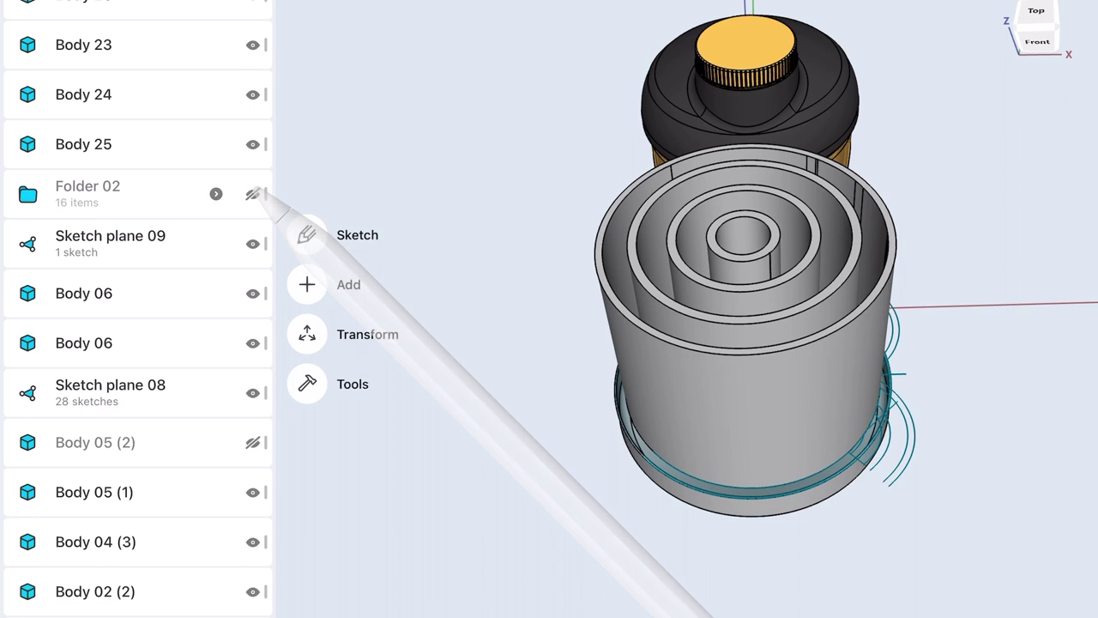
Union Body 23–25 and Folder 02's bodies into one body
{"action": "left_click", "coordinate": [307, 384]}
{"action": "left_click", "coordinate": [306, 209]}
{"action": "left_click_drag", "start_coordinate": [86, 194], "coordinate": [34, 30]}
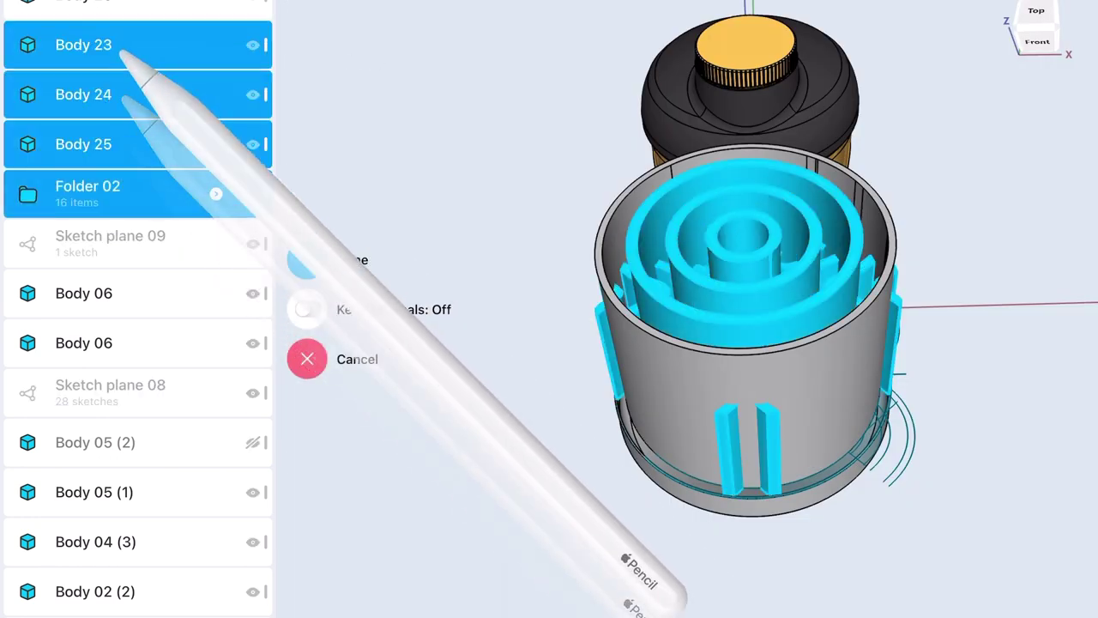
{"action": "left_click", "coordinate": [307, 259]}
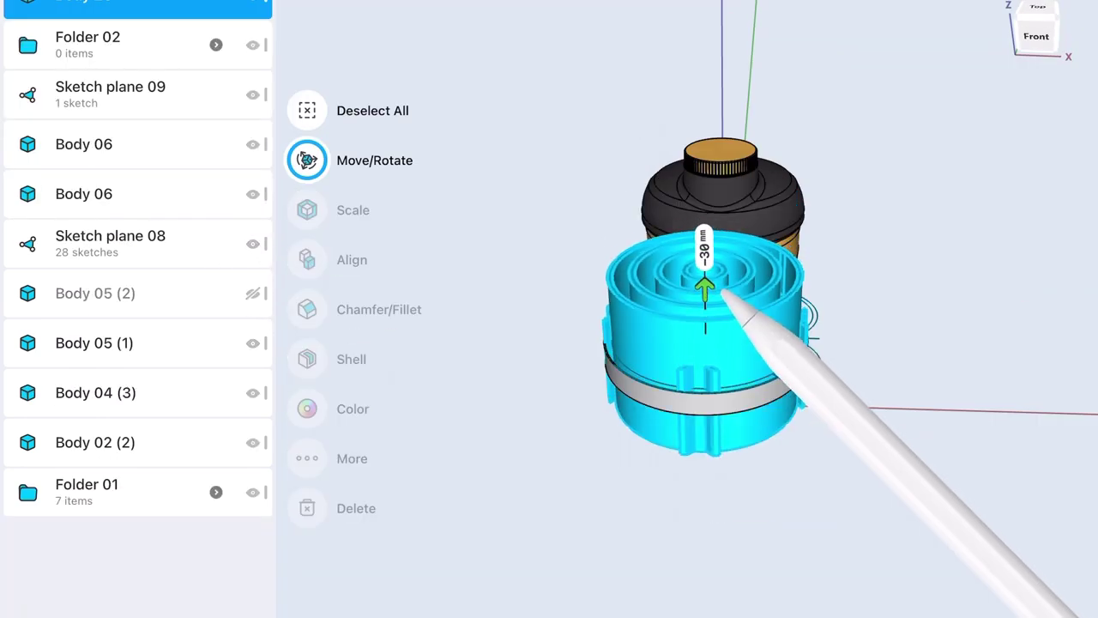
{"action": "left_click", "coordinate": [735, 306]}
{"action": "scroll", "coordinate": [772, 343], "scroll_direction": "up", "scroll_amount": 5}
Start a subtraction, marking the merged walls to remove from the disc
{"action": "left_click", "coordinate": [307, 384]}
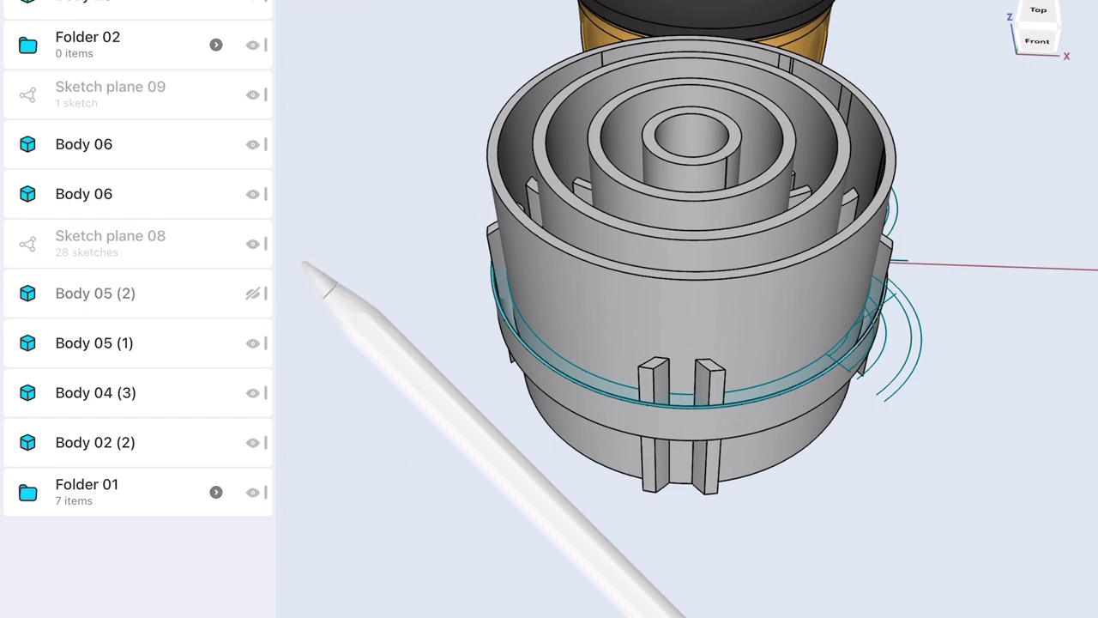
{"action": "left_click", "coordinate": [607, 427]}
{"action": "left_click", "coordinate": [642, 330]}
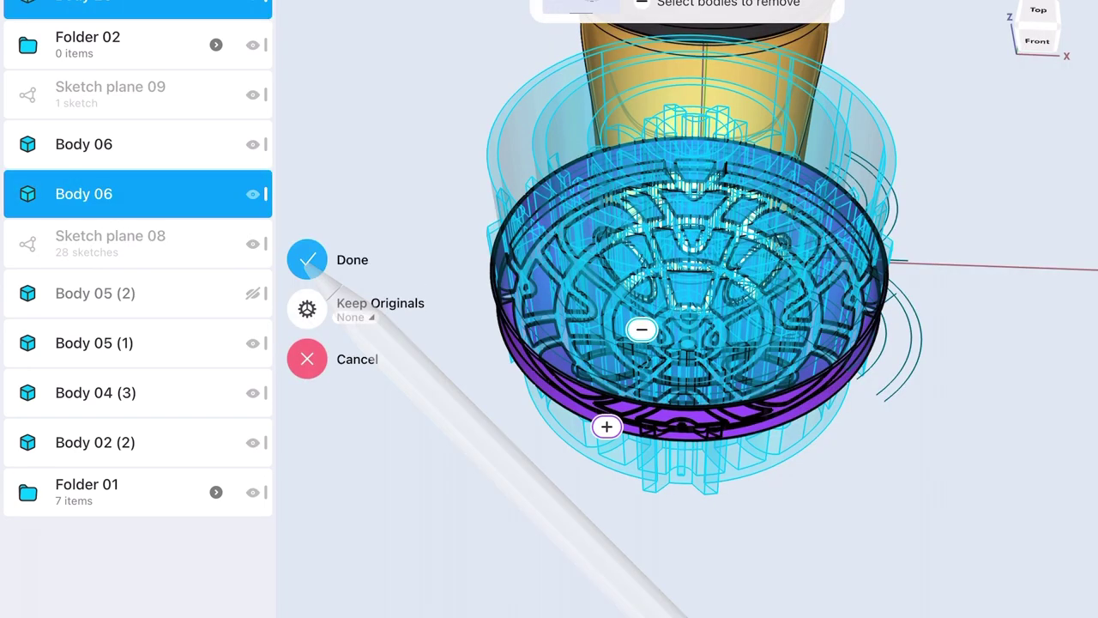
Subtract the merged walls from the disc, leaving a slotted mixer grid
{"action": "left_click", "coordinate": [308, 260]}
{"action": "left_click_drag", "start_coordinate": [675, 480], "coordinate": [677, 506]}
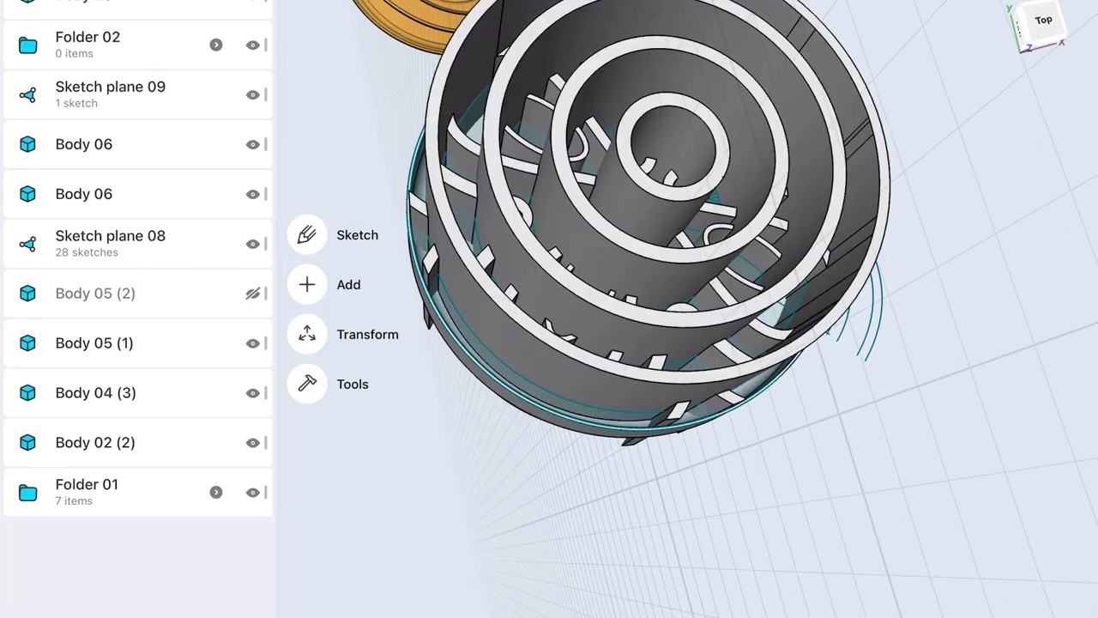
{"action": "left_click_drag", "start_coordinate": [677, 506], "coordinate": [804, 179]}
Move a copy of the ring off to the right of the bottle
{"action": "left_click", "coordinate": [607, 370]}
{"action": "left_click", "coordinate": [304, 157]}
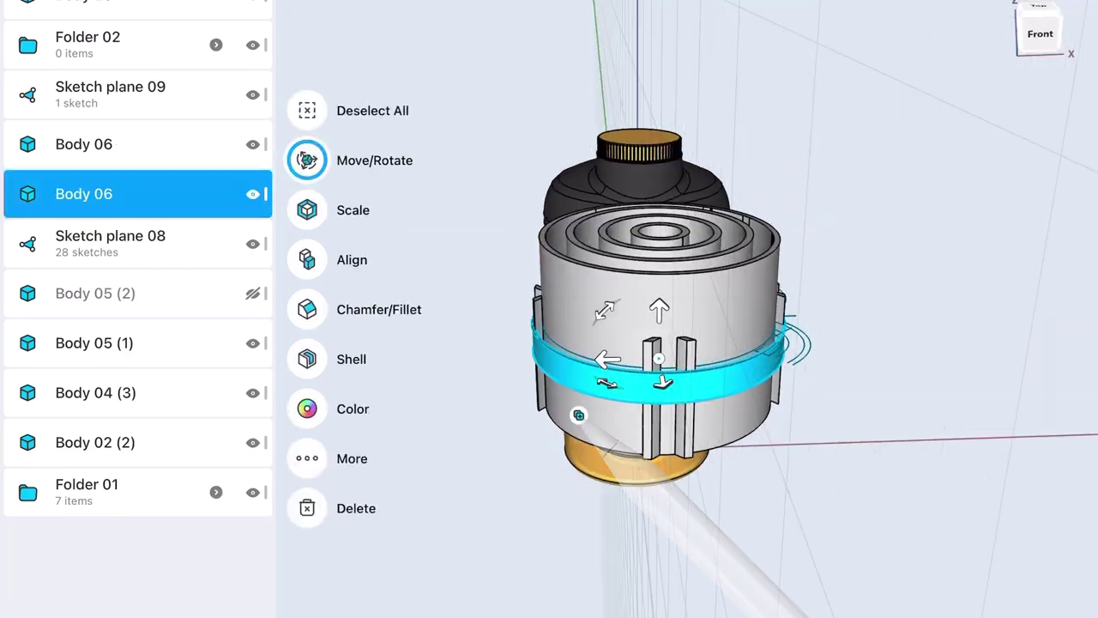
{"action": "left_click_drag", "start_coordinate": [645, 367], "coordinate": [888, 354]}
{"action": "left_click", "coordinate": [845, 433]}
Intersect the ring with the inner body
{"action": "left_click", "coordinate": [307, 384]}
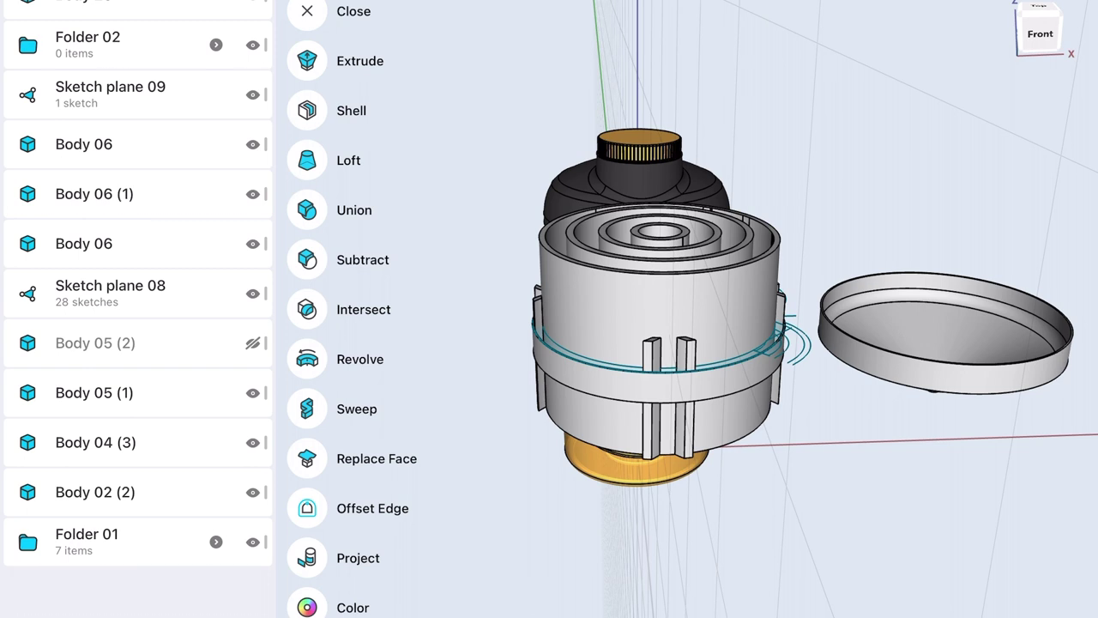
{"action": "left_click", "coordinate": [307, 309]}
{"action": "left_click", "coordinate": [598, 383]}
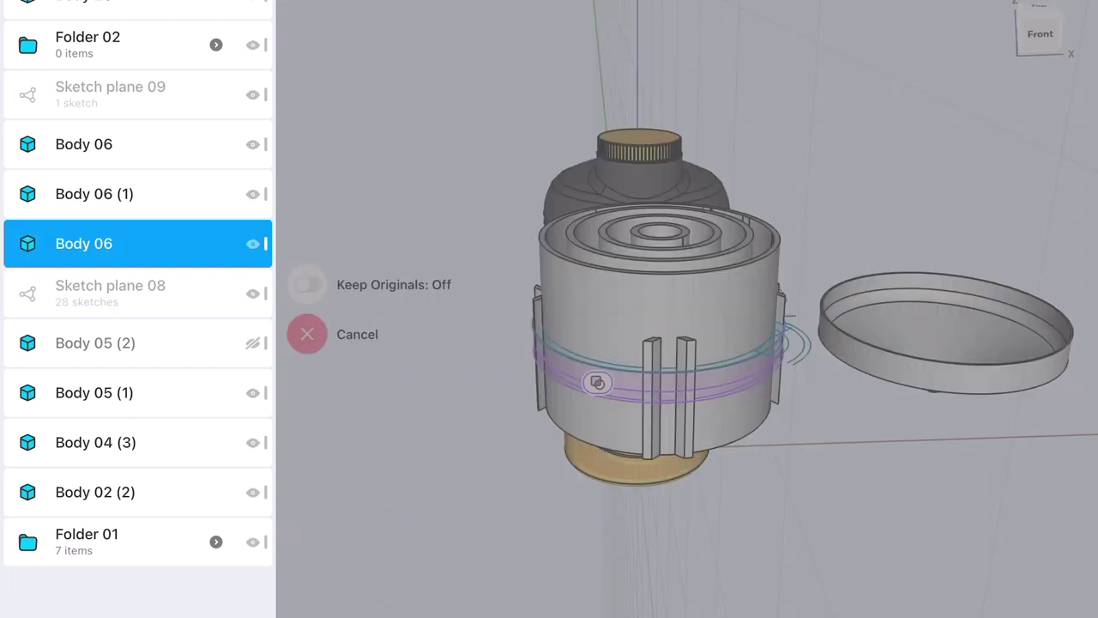
{"action": "left_click", "coordinate": [615, 333]}
{"action": "left_click", "coordinate": [309, 260]}
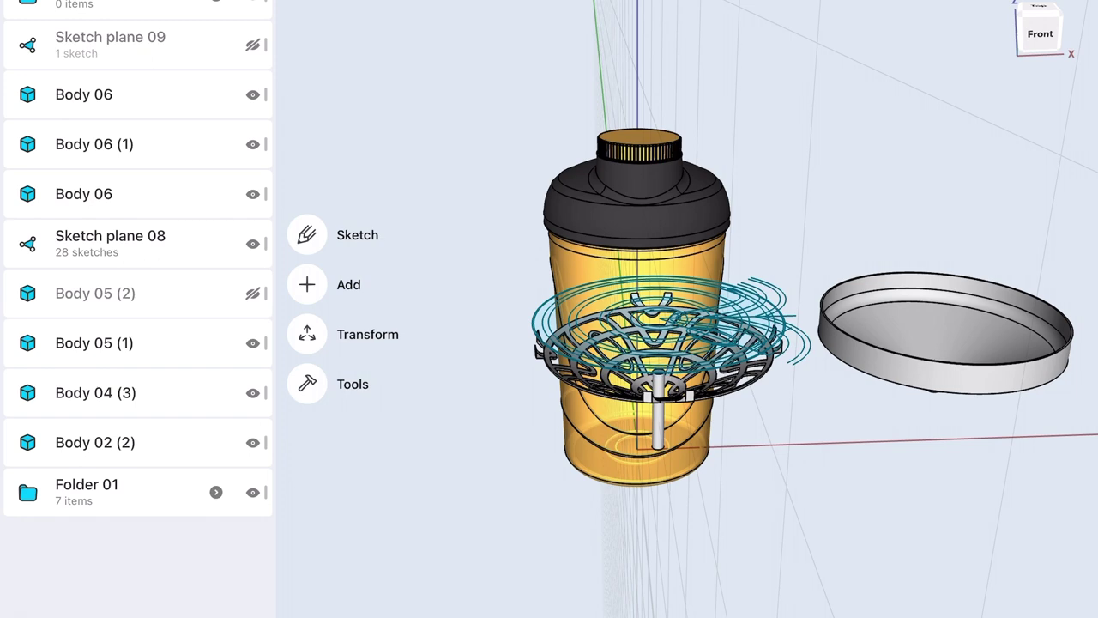
Copy the dish and mixer grid upward above the bottle
{"action": "left_click_drag", "start_coordinate": [858, 386], "coordinate": [894, 250]}
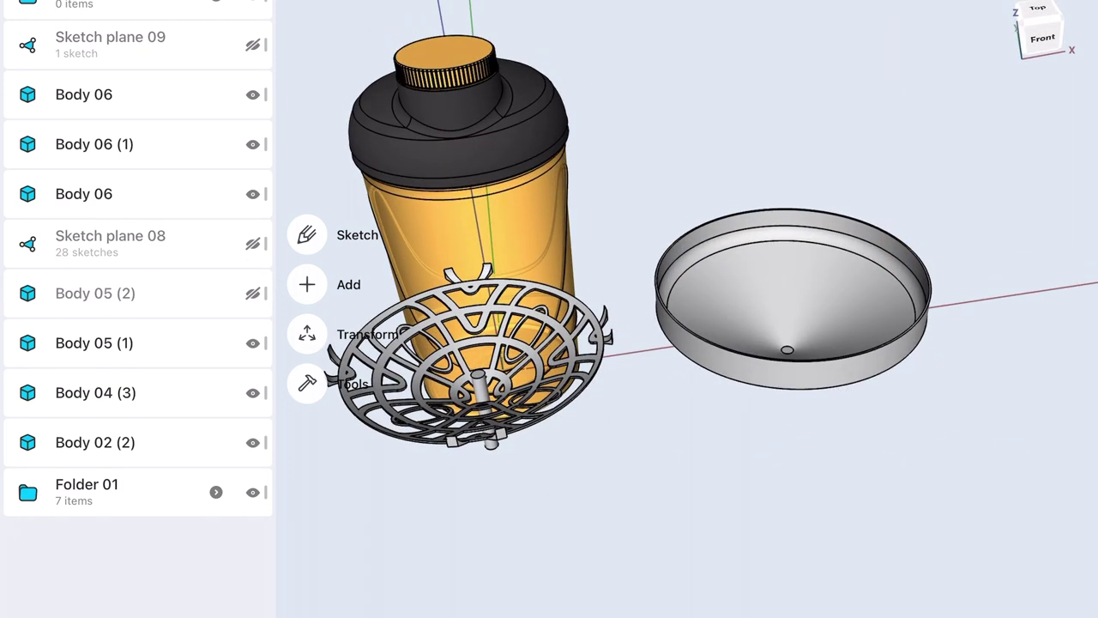
{"action": "left_click", "coordinate": [790, 292]}
{"action": "left_click_drag", "start_coordinate": [698, 410], "coordinate": [720, 492]}
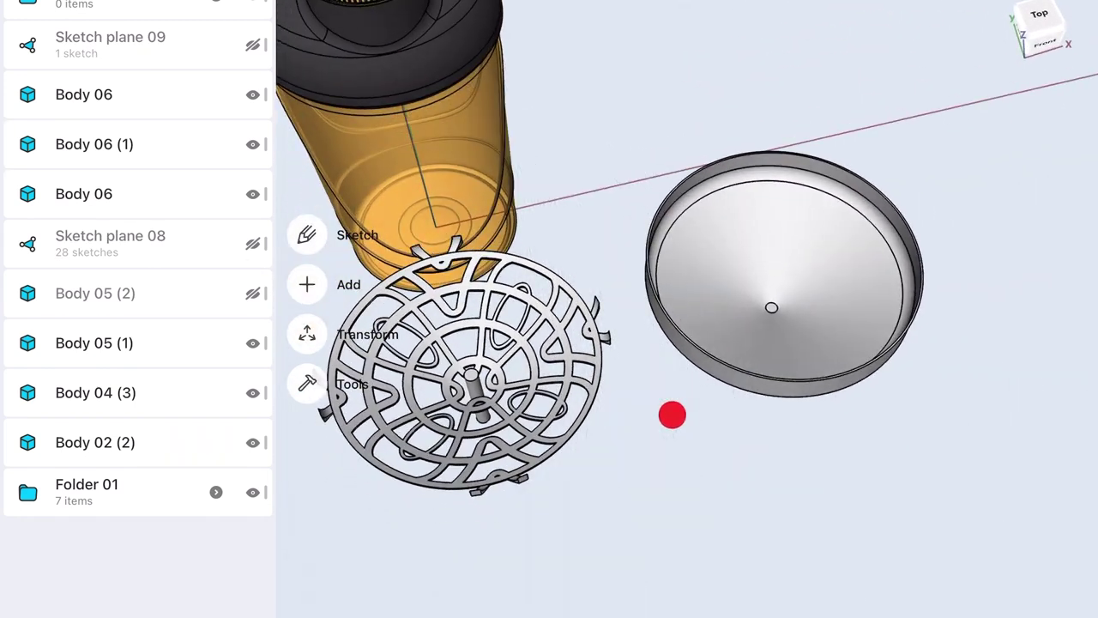
{"action": "double_click", "coordinate": [738, 317]}
{"action": "double_click", "coordinate": [575, 420]}
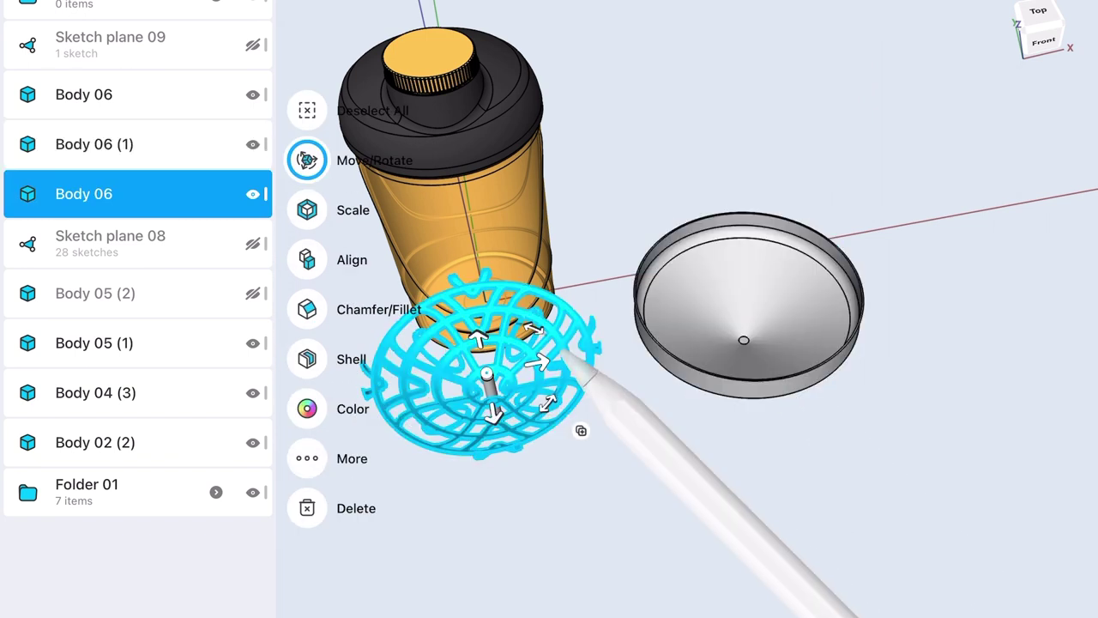
{"action": "left_click_drag", "start_coordinate": [618, 305], "coordinate": [649, 213]}
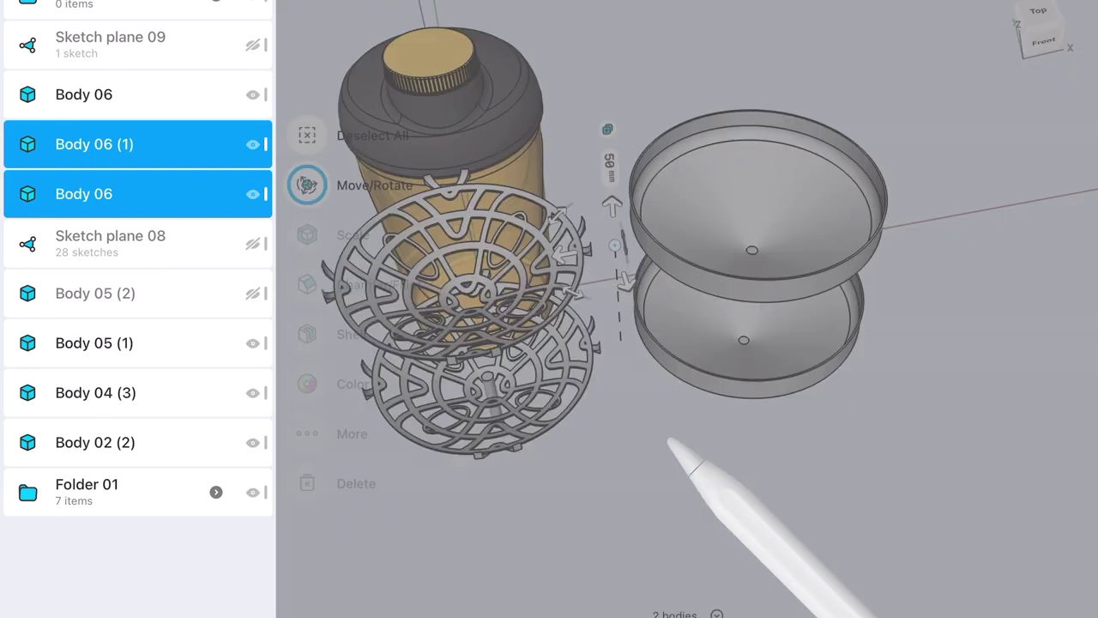
{"action": "left_click", "coordinate": [829, 502]}
Lift the grid copy 69 mm and move the upper dish copy in front of the bottle
{"action": "double_click", "coordinate": [564, 266]}
{"action": "left_click_drag", "start_coordinate": [564, 266], "coordinate": [573, 115]}
{"action": "left_click", "coordinate": [728, 91]}
{"action": "left_click", "coordinate": [773, 202]}
{"action": "left_click_drag", "start_coordinate": [709, 314], "coordinate": [515, 317]}
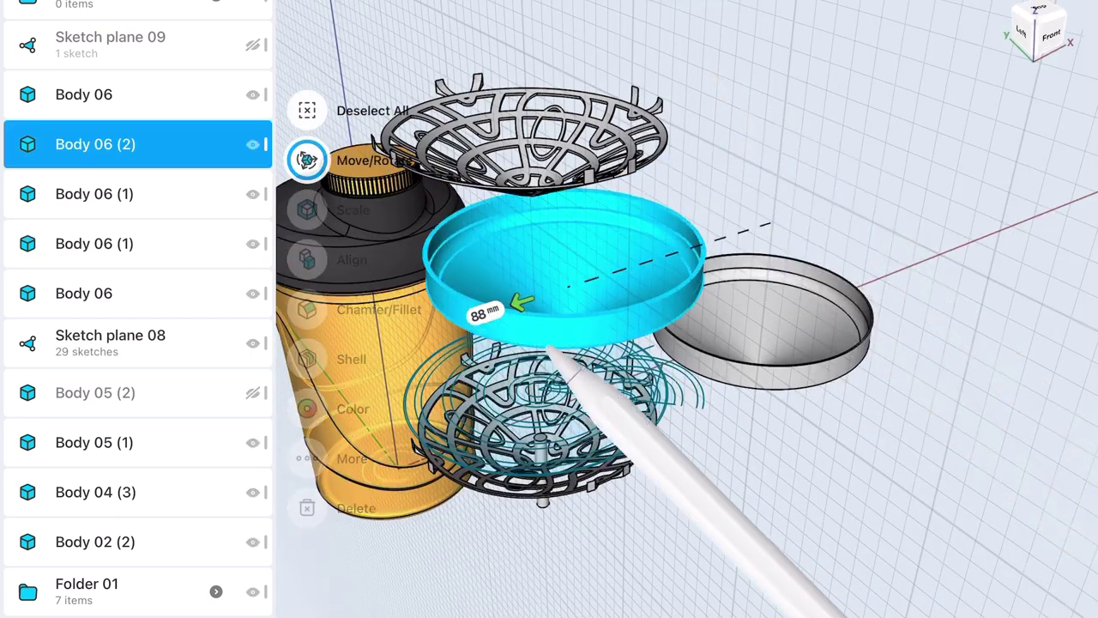
{"action": "left_click", "coordinate": [532, 568]}
Select the small sketch circle and pull it 51 mm upward
{"action": "scroll", "coordinate": [671, 339], "scroll_direction": "up", "scroll_amount": 5}
{"action": "left_click", "coordinate": [539, 420]}
{"action": "scroll", "coordinate": [604, 374], "scroll_direction": "up", "scroll_amount": 3}
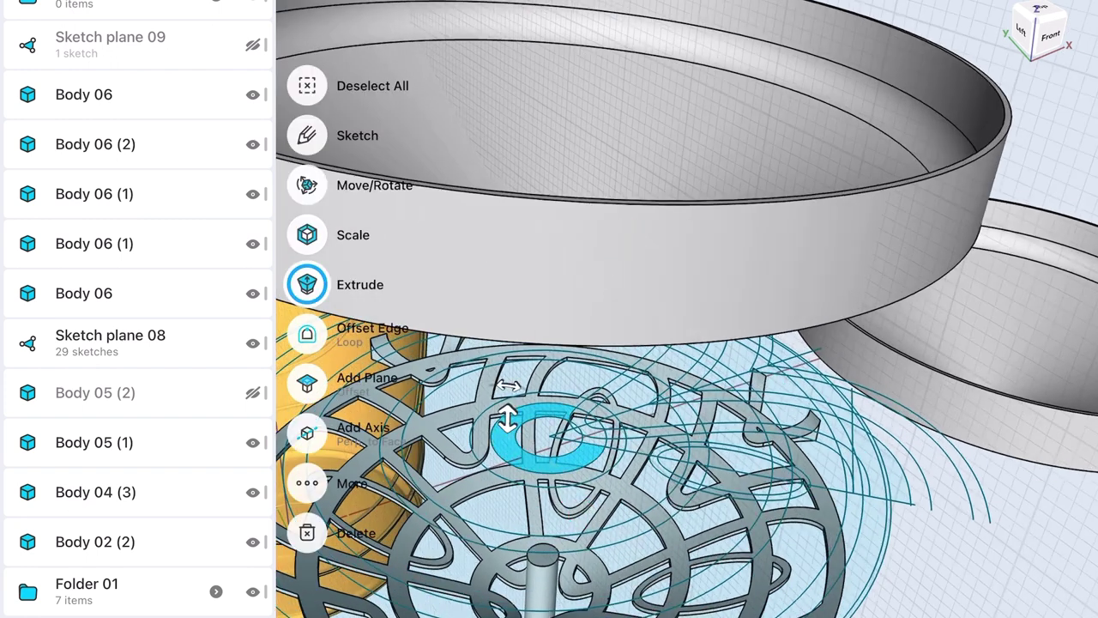
{"action": "scroll", "coordinate": [506, 446], "scroll_direction": "up", "scroll_amount": 3}
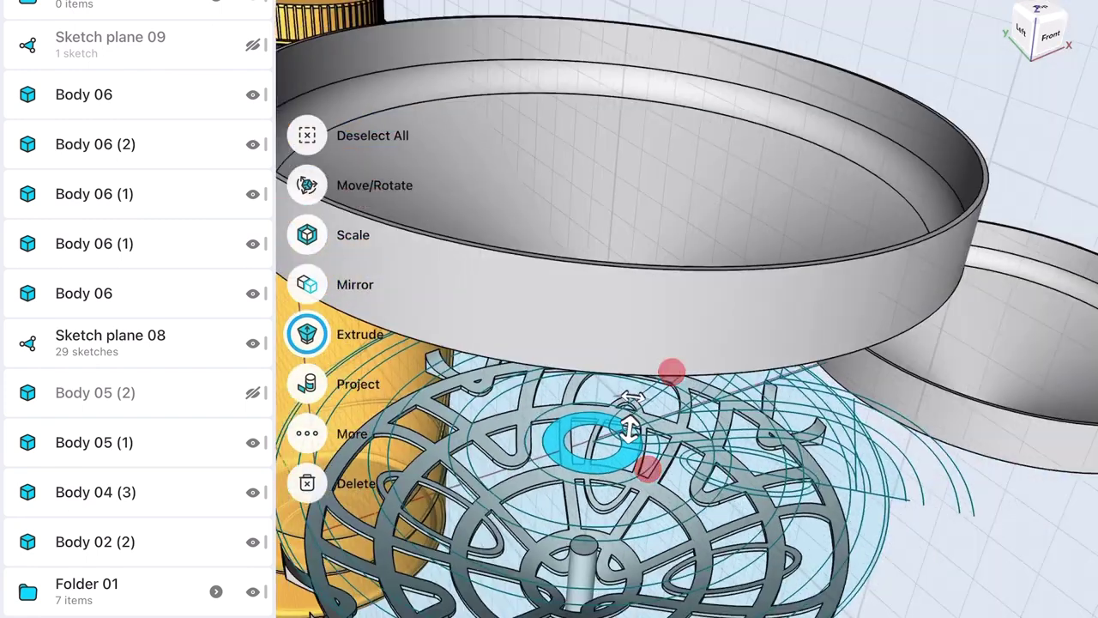
{"action": "left_click_drag", "start_coordinate": [555, 411], "coordinate": [624, 210]}
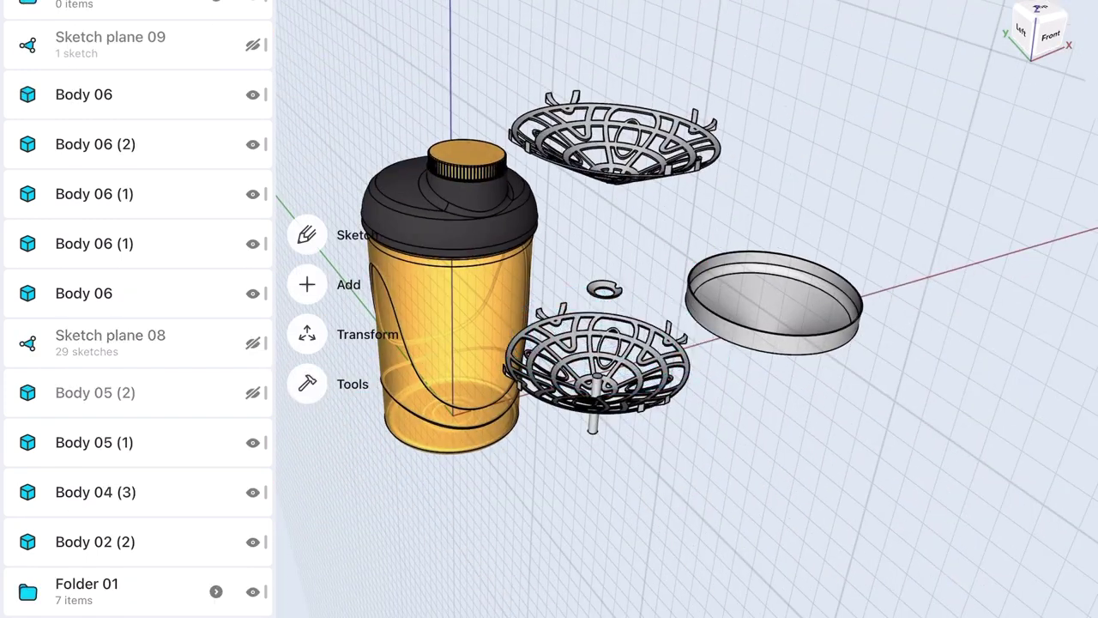
Select the small ring body and zoom in close on it
{"action": "scroll", "coordinate": [686, 335], "scroll_direction": "up", "scroll_amount": 5}
{"action": "left_click", "coordinate": [549, 249]}
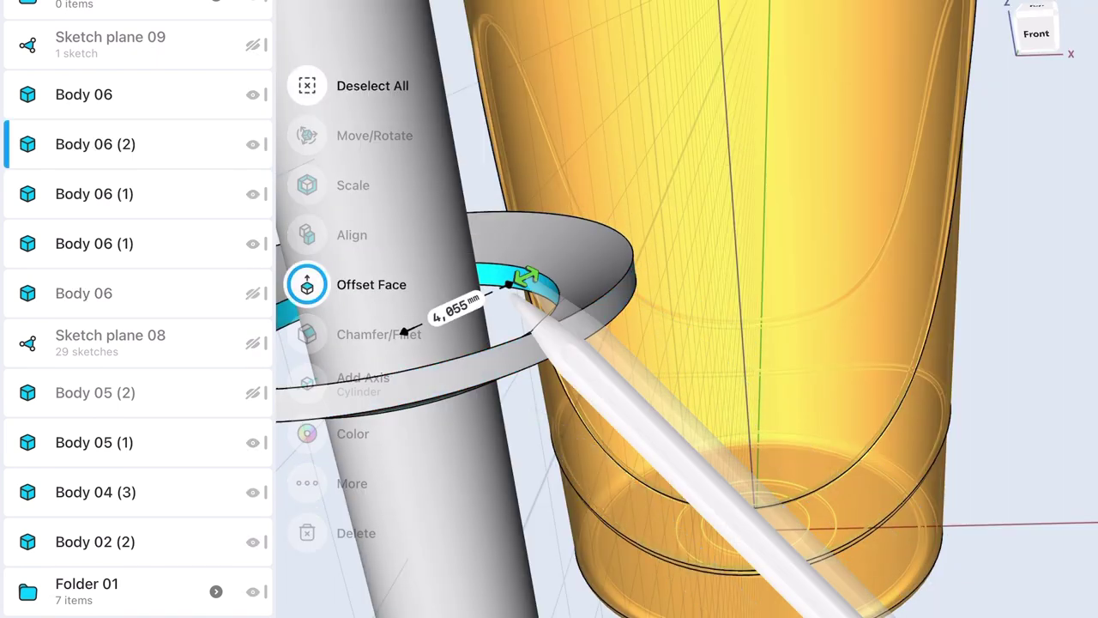
{"action": "middle_click_drag", "start_coordinate": [694, 241], "coordinate": [802, 166]}
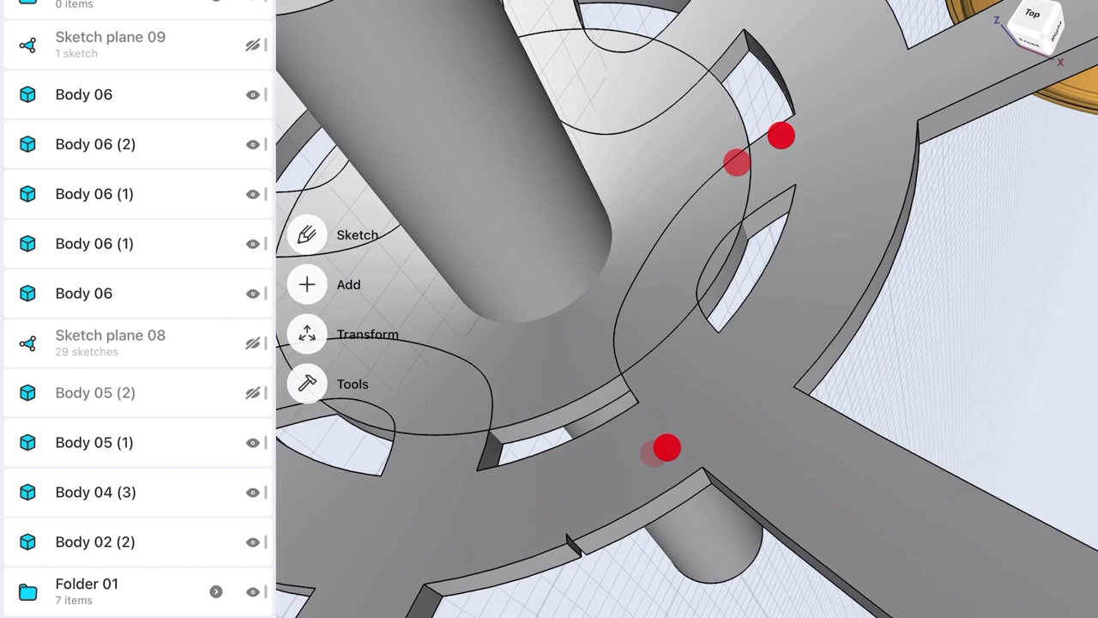
{"action": "scroll", "coordinate": [738, 344], "scroll_direction": "down", "scroll_amount": 5}
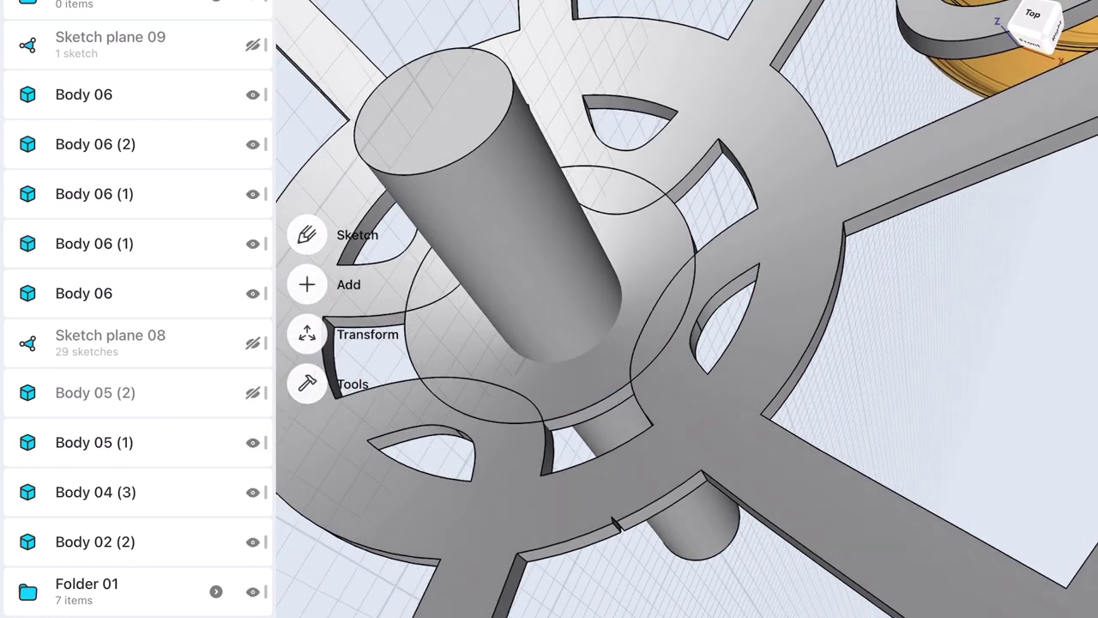
{"action": "scroll", "coordinate": [721, 361], "scroll_direction": "down", "scroll_amount": 5}
Union the three Body 06 strainer pieces into one strainer body
{"action": "left_click", "coordinate": [307, 384]}
{"action": "left_click", "coordinate": [309, 206]}
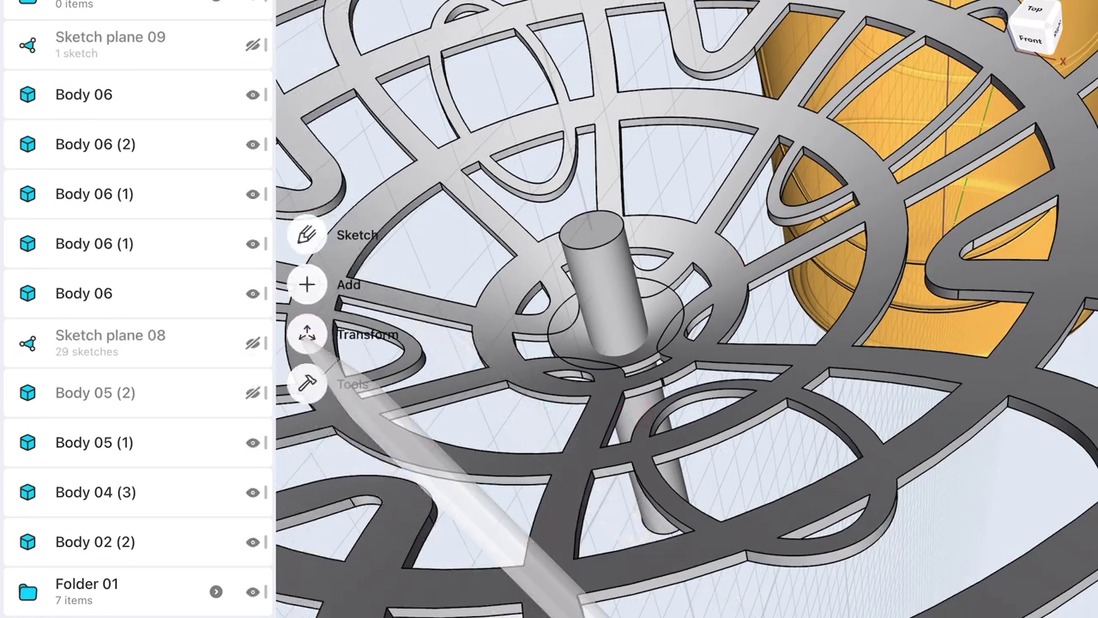
{"action": "left_click", "coordinate": [314, 215]}
{"action": "left_click", "coordinate": [730, 289]}
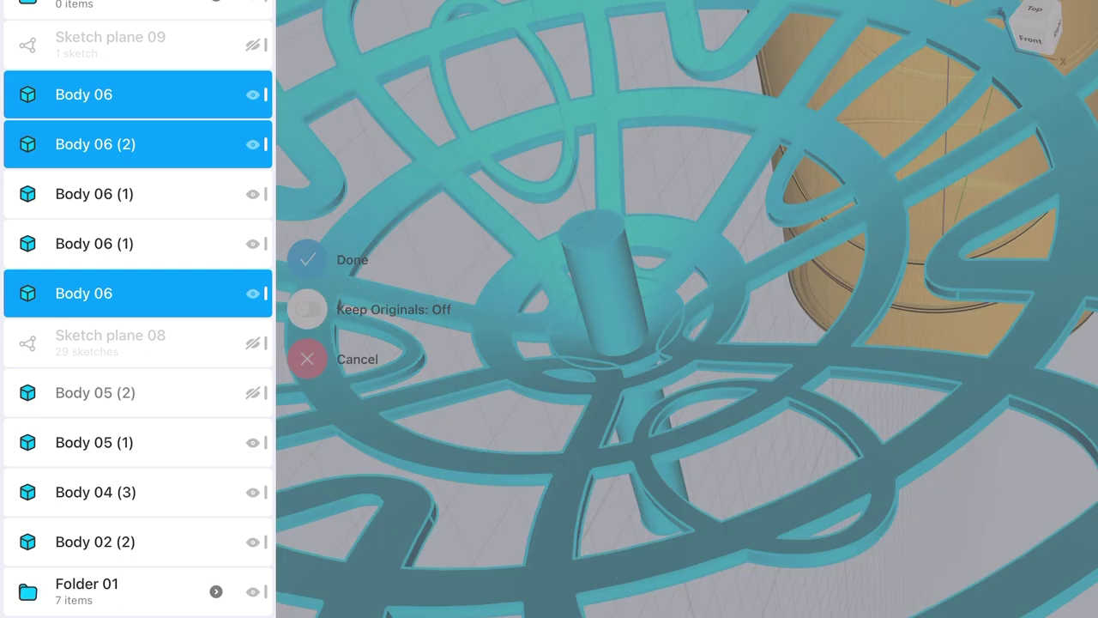
{"action": "scroll", "coordinate": [678, 343], "scroll_direction": "down", "scroll_amount": 5}
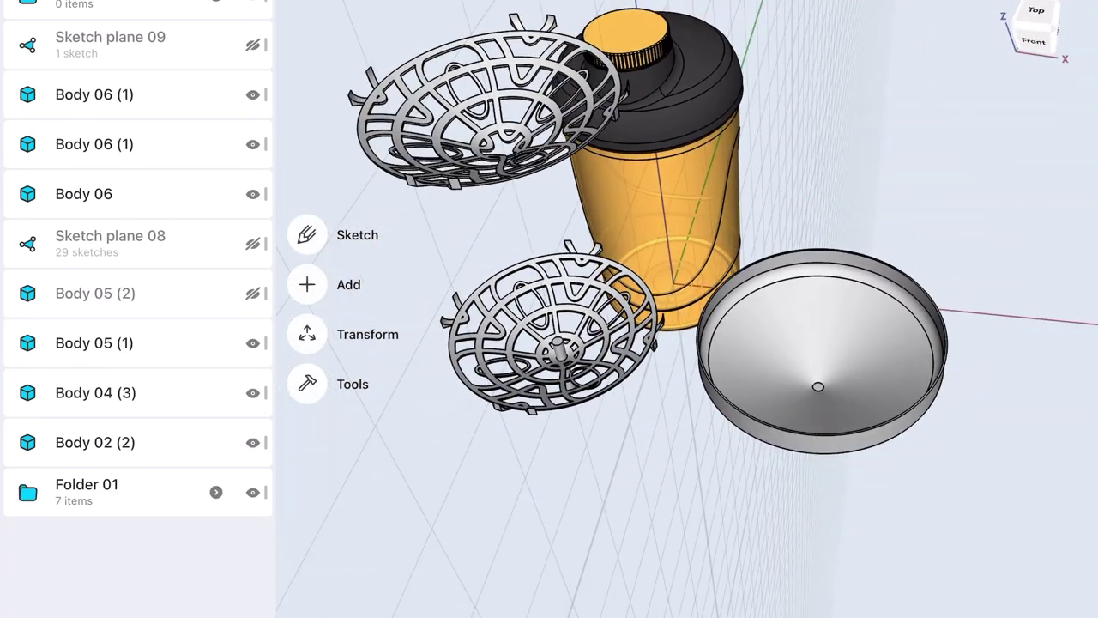
{"action": "left_click", "coordinate": [515, 137]}
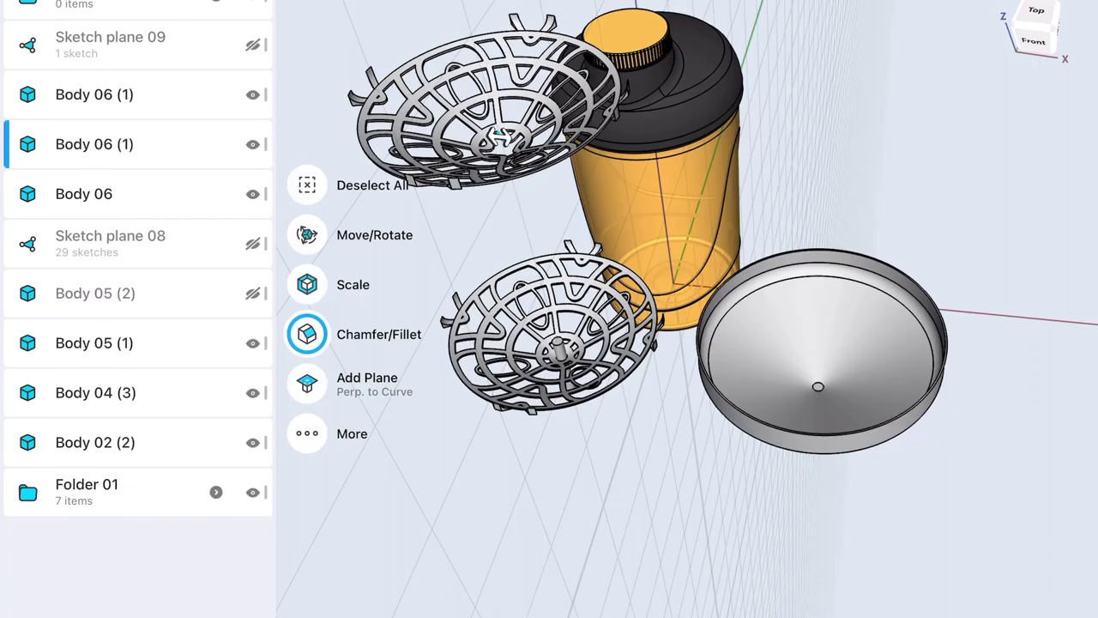
Delete the top strainer and move the lid 105 mm to the left
{"action": "left_click", "coordinate": [577, 341]}
{"action": "mouse_move", "coordinate": [577, 342]}
{"action": "left_mouse_down"}
{"action": "mouse_move", "coordinate": [559, 318]}
{"action": "mouse_move", "coordinate": [490, 98]}
{"action": "left_mouse_up"}
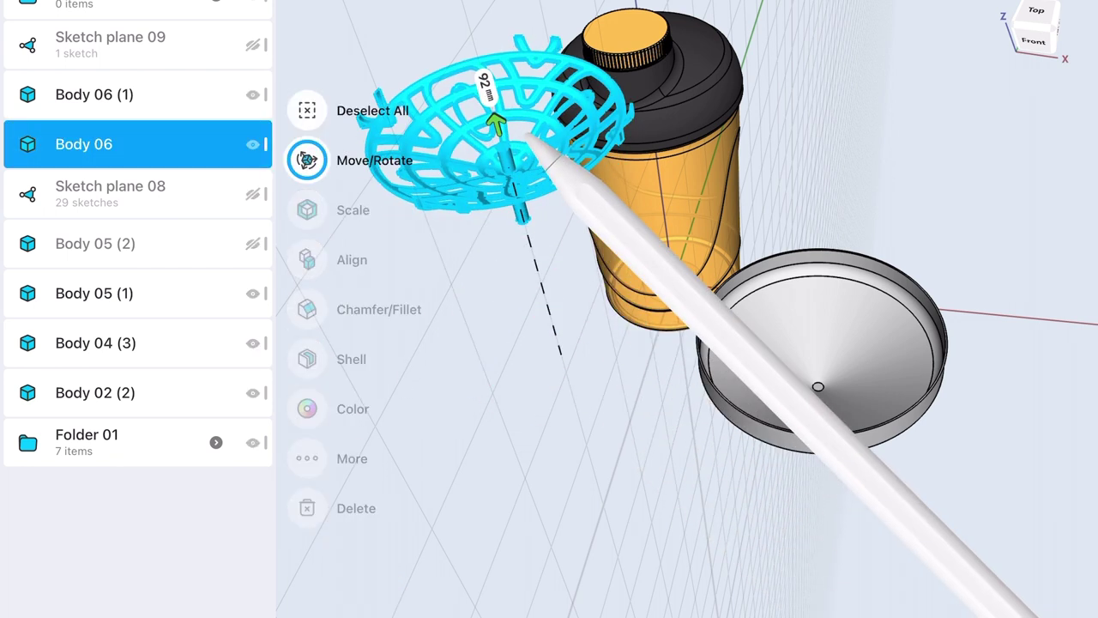
{"action": "left_click_drag", "start_coordinate": [810, 392], "coordinate": [611, 361]}
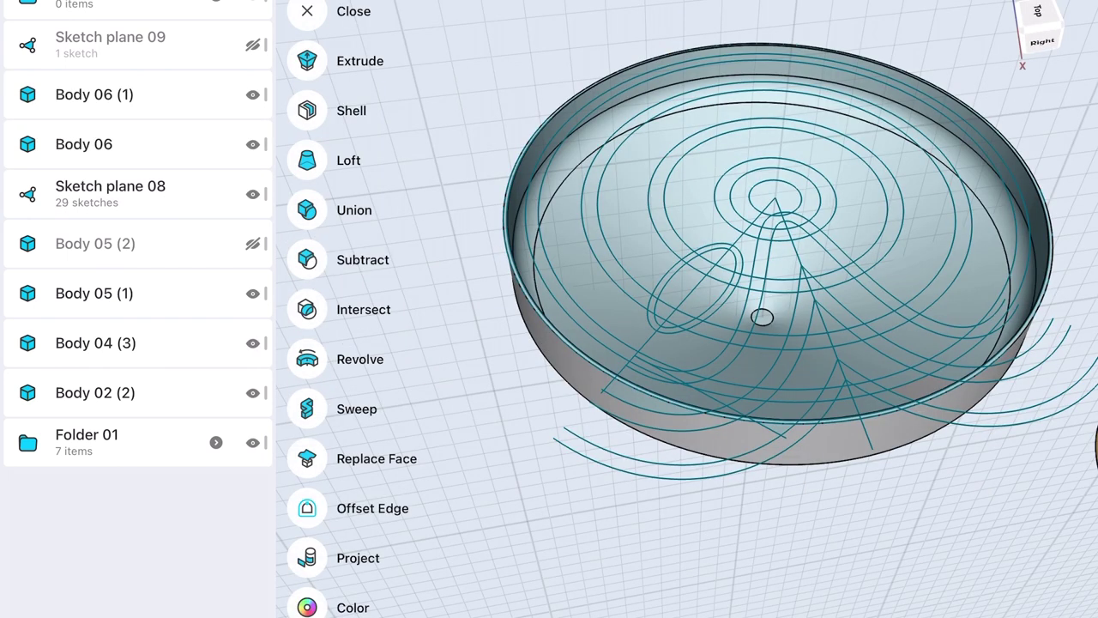
Add a plane 7 mm above the lid, project the lid outline, and extrude the disc 14 mm down
{"action": "left_click", "coordinate": [306, 308]}
{"action": "left_click_drag", "start_coordinate": [771, 150], "coordinate": [774, 111]}
{"action": "left_click", "coordinate": [308, 259]}
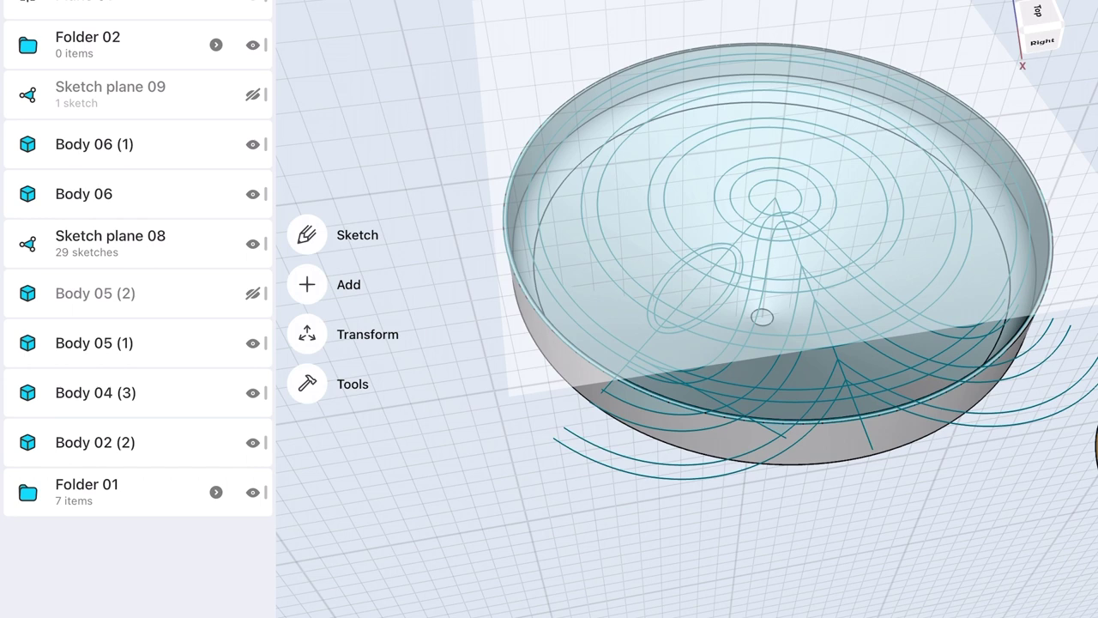
{"action": "left_click", "coordinate": [253, 244]}
{"action": "left_click", "coordinate": [307, 557]}
{"action": "left_click", "coordinate": [649, 348]}
{"action": "left_click", "coordinate": [644, 238]}
{"action": "left_click_drag", "start_coordinate": [644, 237], "coordinate": [648, 342]}
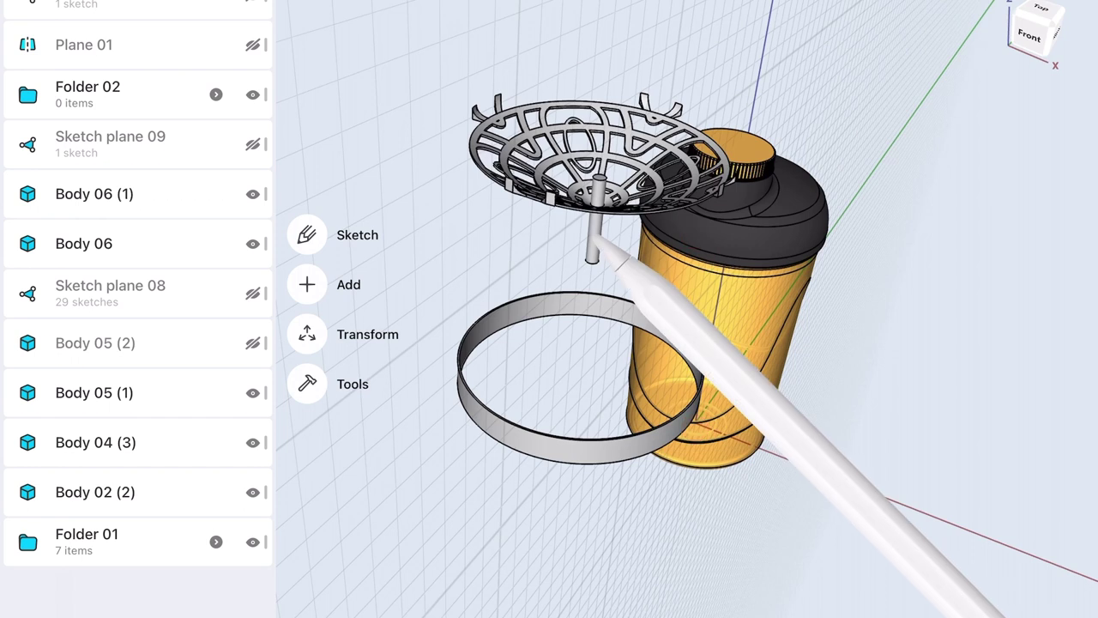
Lower the basket into the ring and sketch a 15 mm tall rectangle on its side
{"action": "left_click", "coordinate": [592, 246]}
{"action": "left_click_drag", "start_coordinate": [600, 248], "coordinate": [590, 382]}
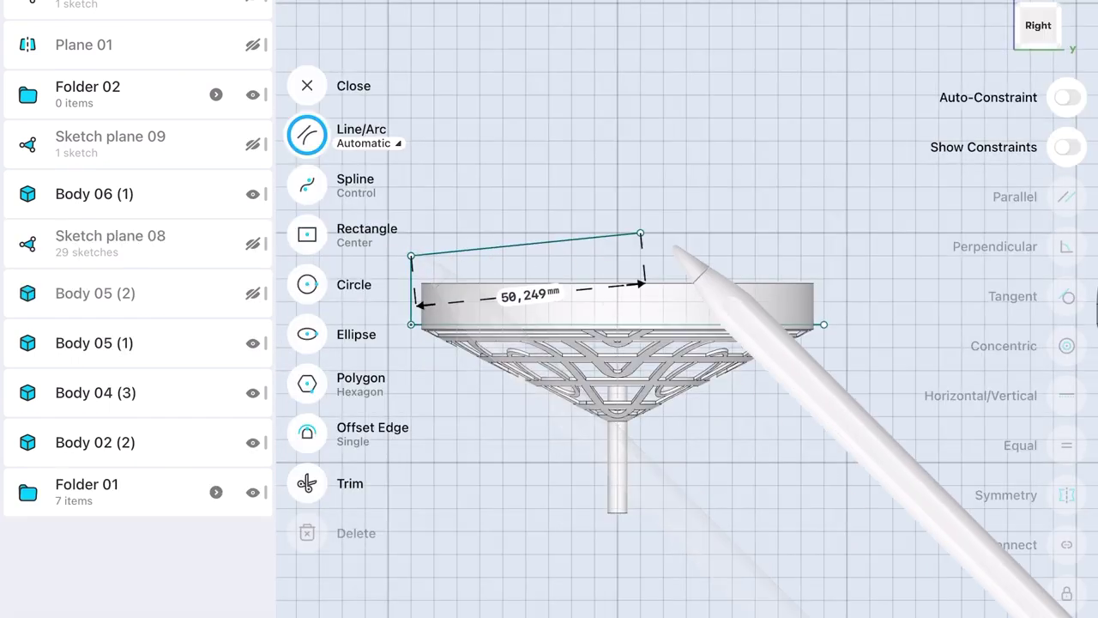
{"action": "left_click_drag", "start_coordinate": [675, 249], "coordinate": [821, 326]}
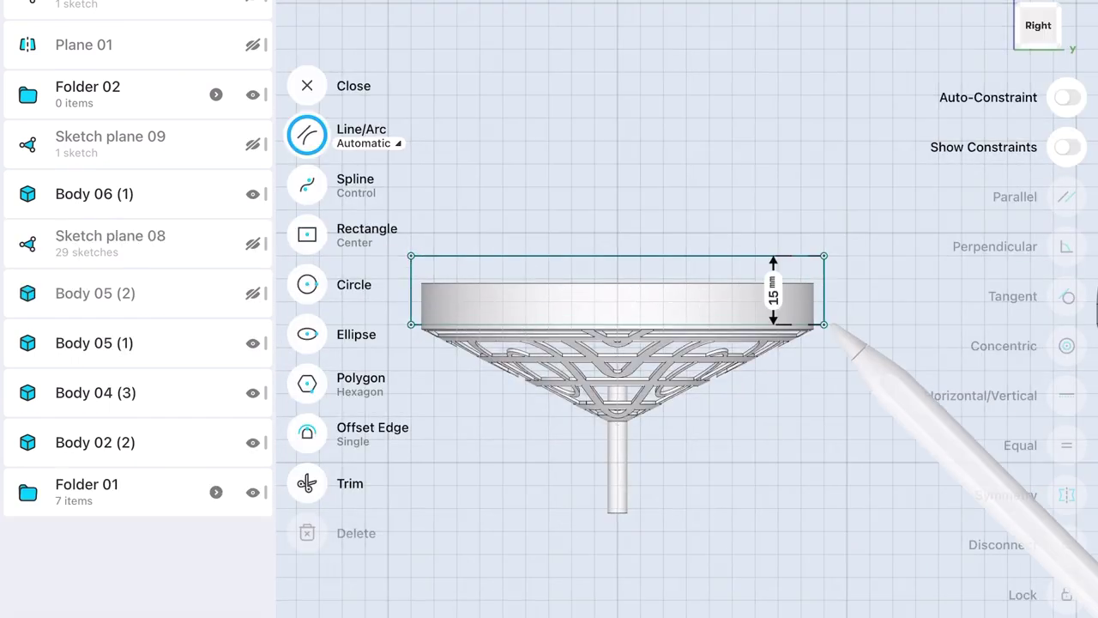
{"action": "scroll", "coordinate": [687, 335], "scroll_direction": "up", "scroll_amount": 5}
{"action": "left_click_drag", "start_coordinate": [525, 365], "coordinate": [525, 362]}
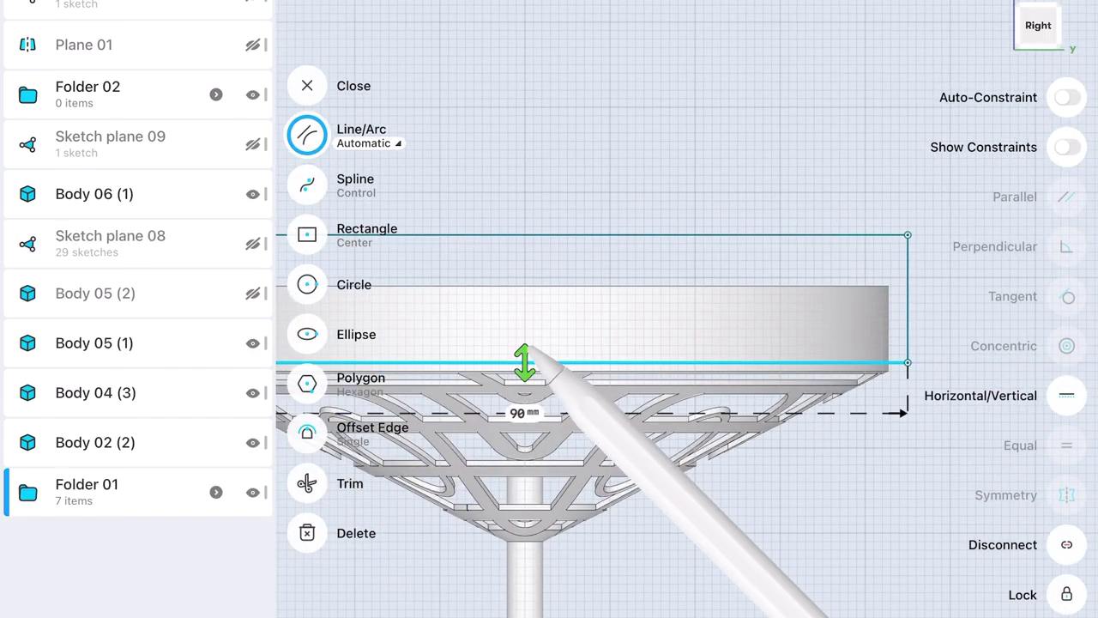
{"action": "scroll", "coordinate": [755, 343], "scroll_direction": "up", "scroll_amount": 5}
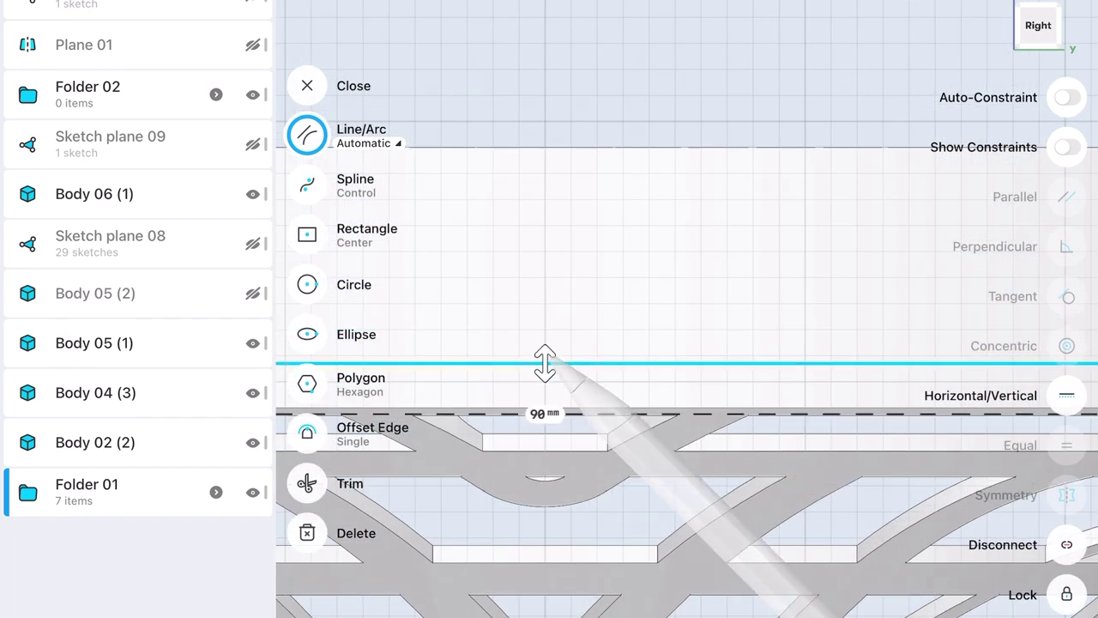
{"action": "scroll", "coordinate": [781, 352], "scroll_direction": "down", "scroll_amount": 10}
{"action": "middle_click_drag", "start_coordinate": [771, 267], "coordinate": [726, 191]}
{"action": "left_click", "coordinate": [650, 400]}
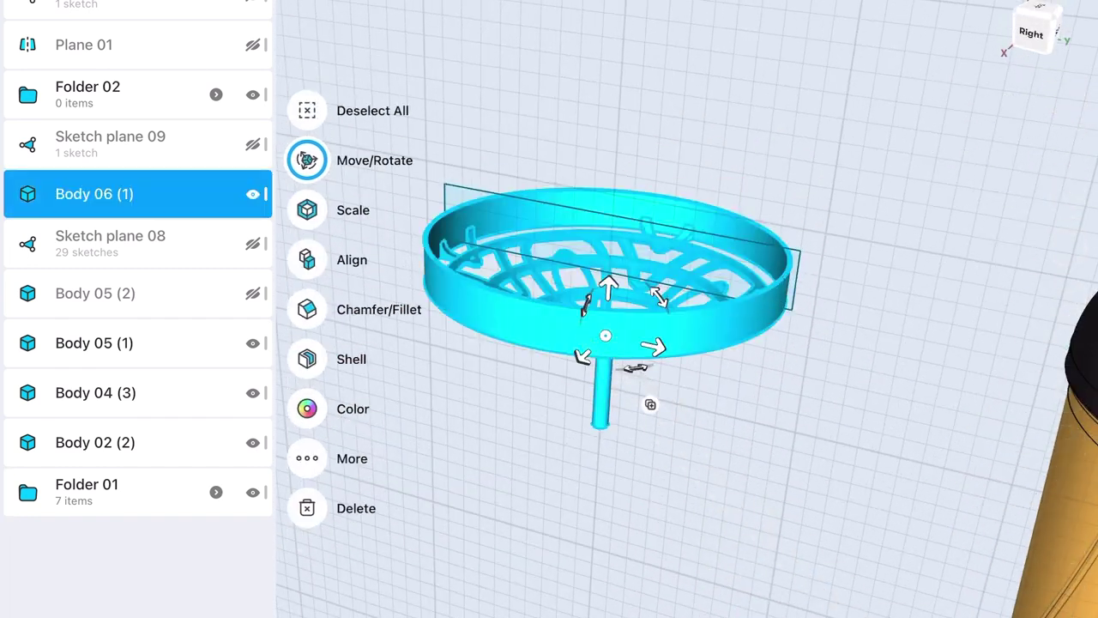
Duplicate the strainer and extrude-subtract the rectangle through the copy, leaving a ring
{"action": "left_click_drag", "start_coordinate": [633, 326], "coordinate": [633, 117]}
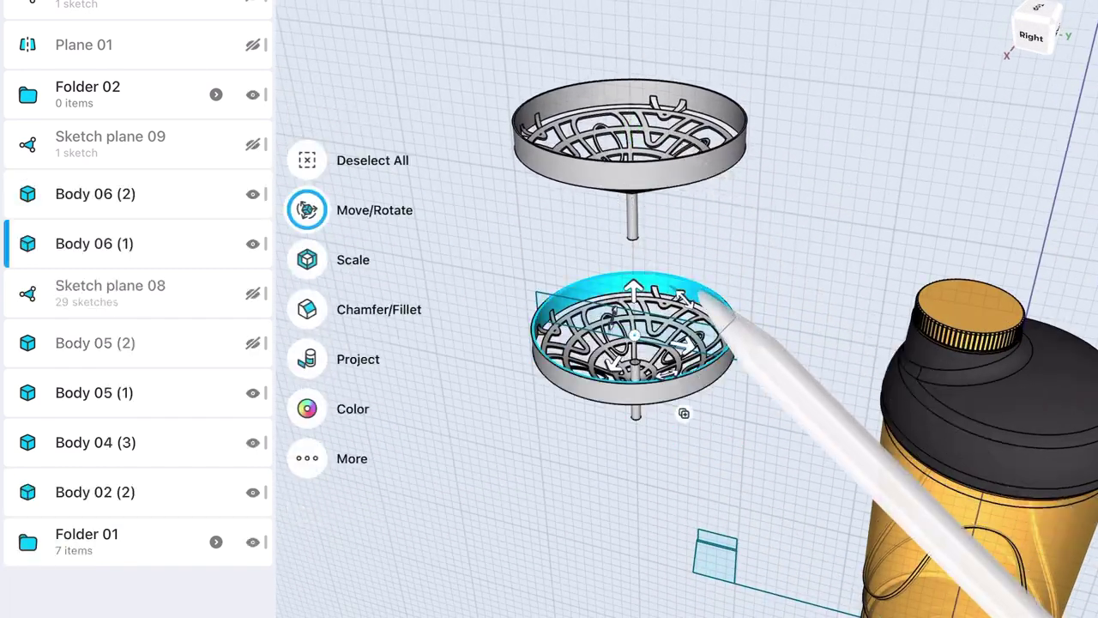
{"action": "left_click_drag", "start_coordinate": [605, 399], "coordinate": [519, 520]}
{"action": "left_click", "coordinate": [701, 333]}
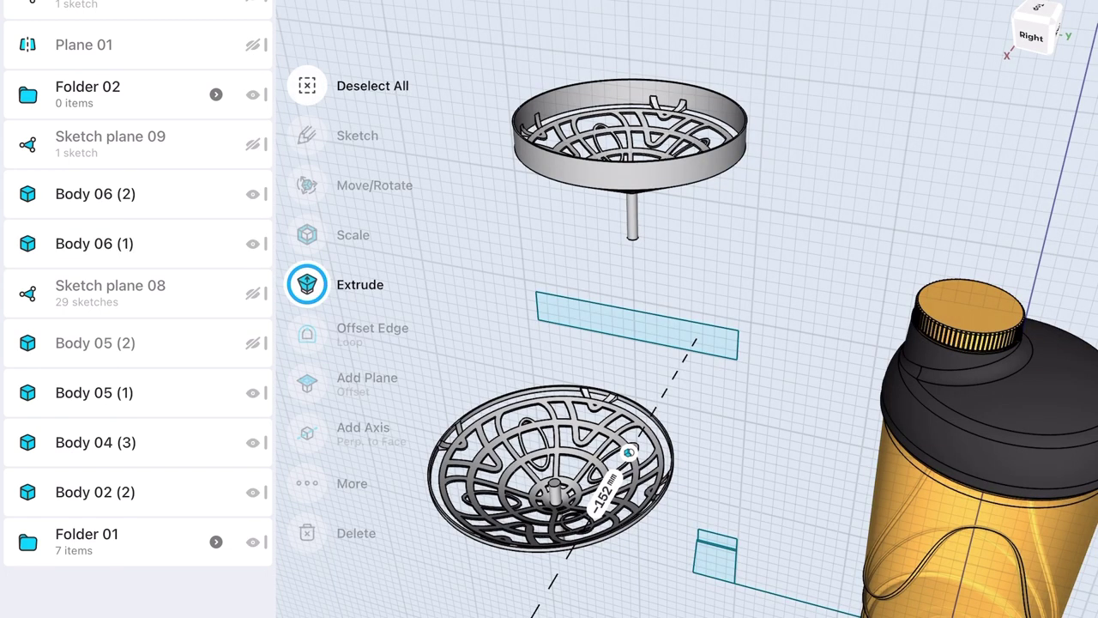
{"action": "left_click", "coordinate": [683, 175]}
{"action": "mouse_move", "coordinate": [686, 183]}
{"action": "left_mouse_down"}
{"action": "mouse_move", "coordinate": [708, 383]}
{"action": "mouse_move", "coordinate": [677, 312]}
{"action": "mouse_move", "coordinate": [735, 284]}
{"action": "left_mouse_up"}
{"action": "left_click", "coordinate": [706, 326]}
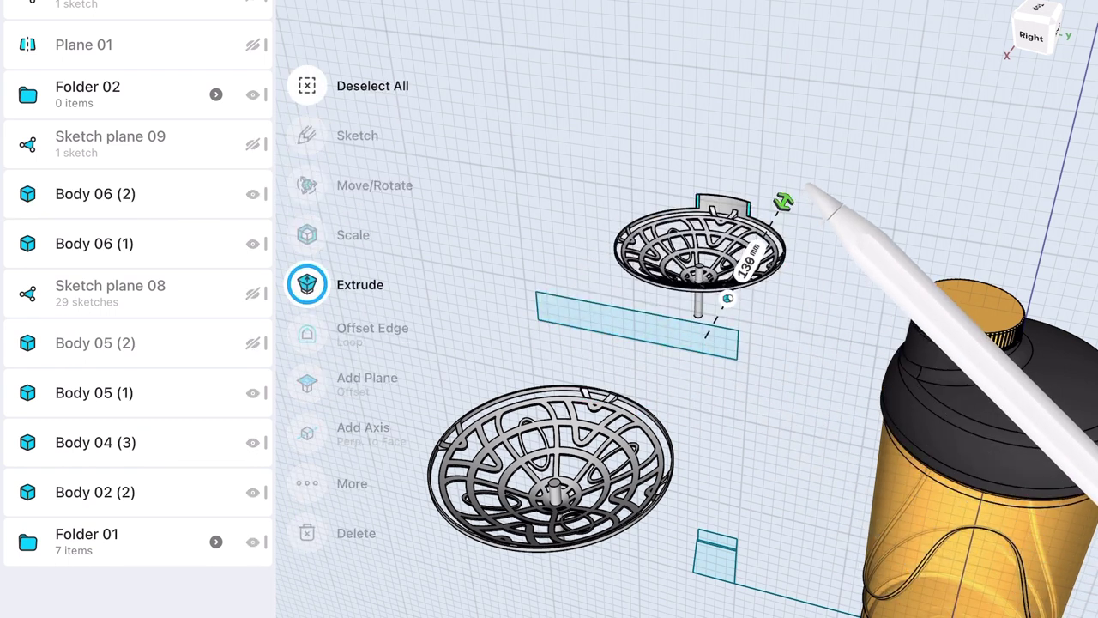
{"action": "left_click", "coordinate": [801, 172]}
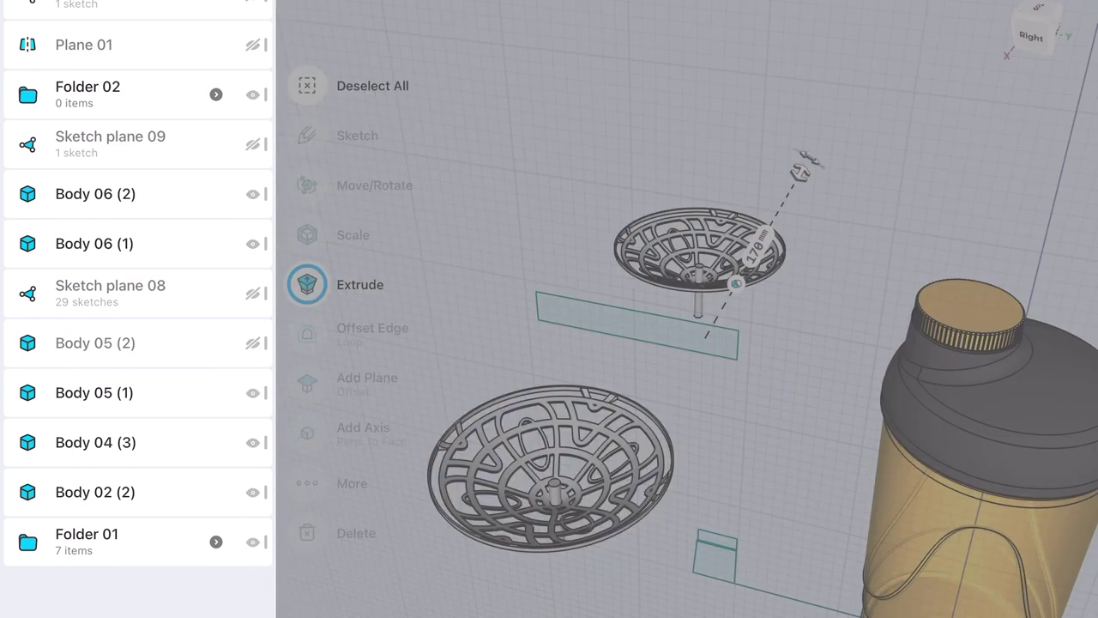
Move the grate body into the ring
{"action": "left_click", "coordinate": [753, 276]}
{"action": "left_click", "coordinate": [652, 446]}
{"action": "left_click_drag", "start_coordinate": [536, 549], "coordinate": [607, 417]}
{"action": "left_click", "coordinate": [307, 458]}
{"action": "scroll", "coordinate": [766, 345], "scroll_direction": "up", "scroll_amount": 3}
{"action": "scroll", "coordinate": [817, 196], "scroll_direction": "up", "scroll_amount": 5}
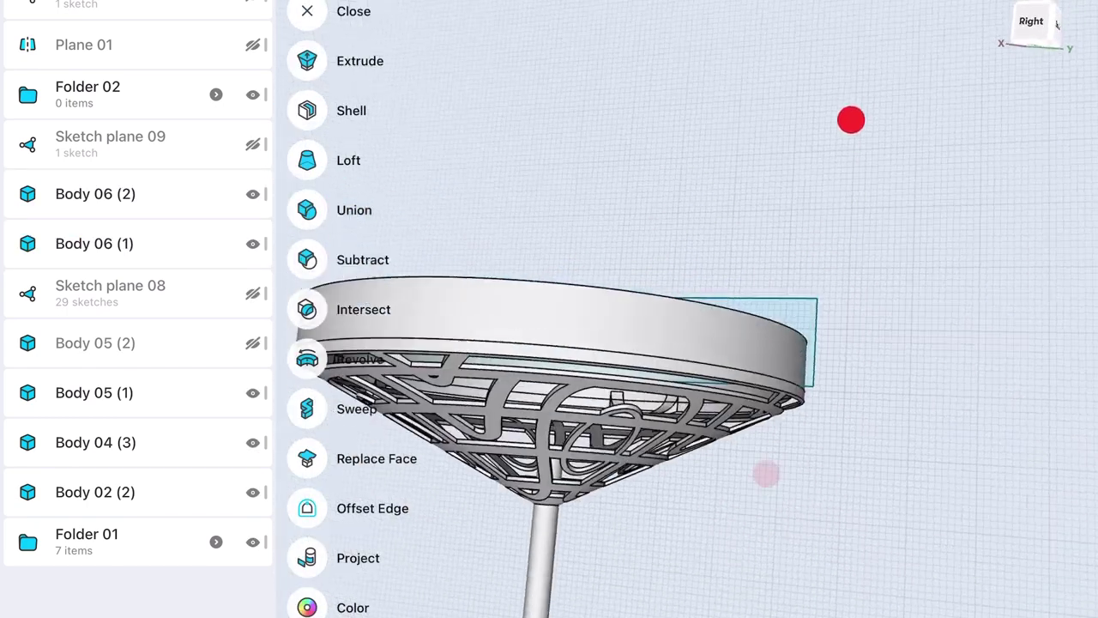
{"action": "mouse_move", "coordinate": [850, 188]}
{"action": "left_mouse_down"}
{"action": "mouse_move", "coordinate": [854, 110]}
{"action": "mouse_move", "coordinate": [862, 184]}
{"action": "left_mouse_up"}
Offset the ring's outer wall face outward
{"action": "left_click", "coordinate": [729, 377]}
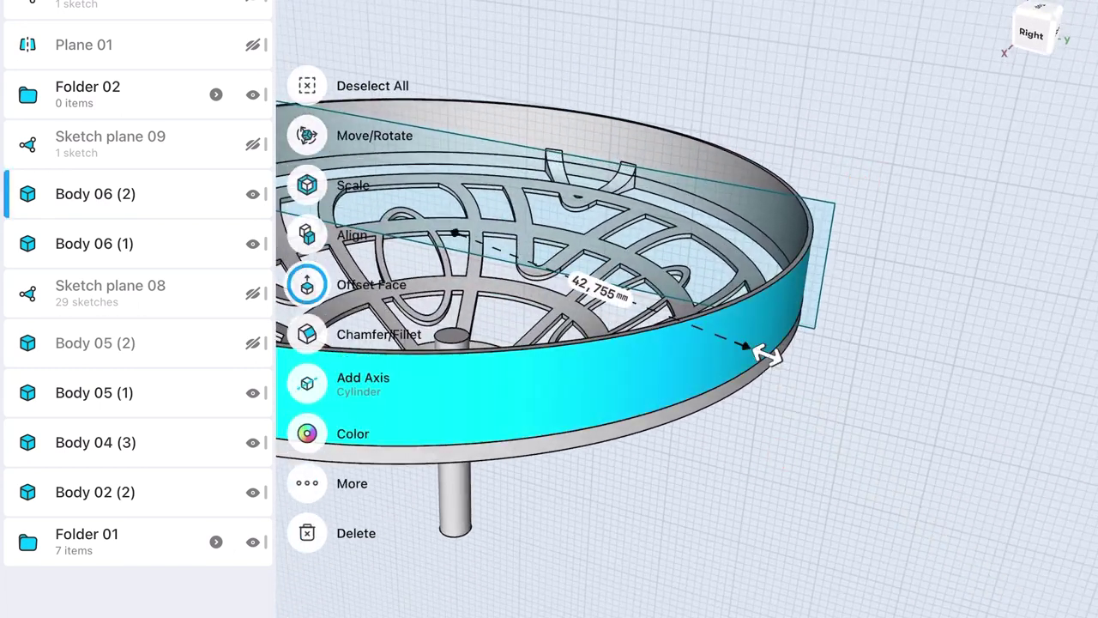
{"action": "left_click", "coordinate": [601, 289]}
{"action": "mouse_move", "coordinate": [767, 348]}
{"action": "left_mouse_down"}
{"action": "mouse_move", "coordinate": [738, 343]}
{"action": "mouse_move", "coordinate": [757, 333]}
{"action": "left_mouse_up"}
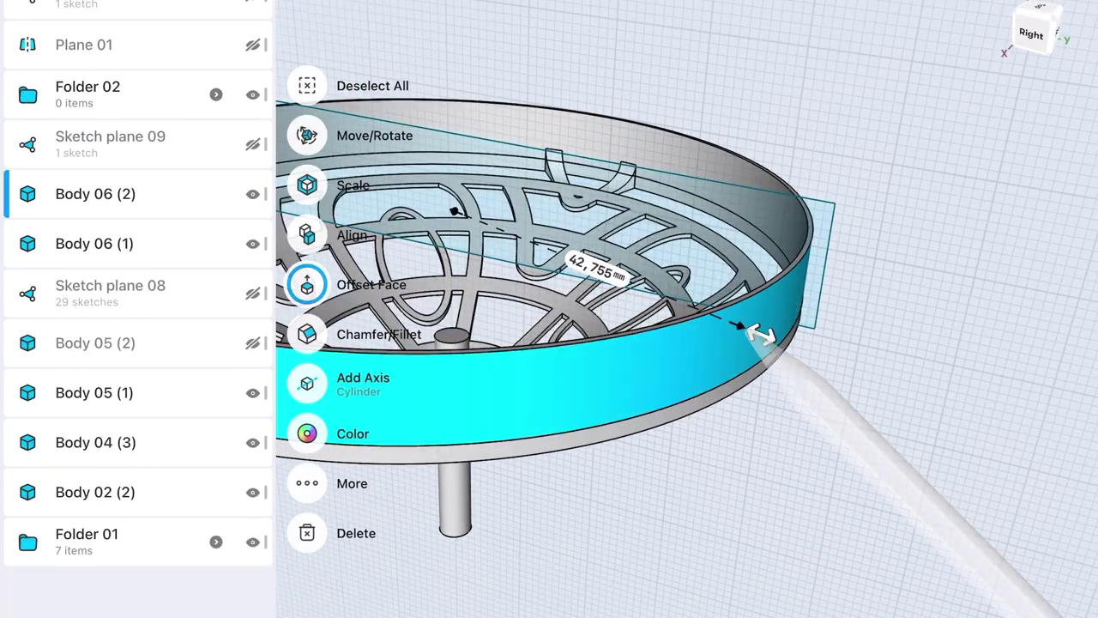
{"action": "scroll", "coordinate": [785, 339], "scroll_direction": "up", "scroll_amount": 3}
{"action": "scroll", "coordinate": [776, 339], "scroll_direction": "up", "scroll_amount": 2}
{"action": "scroll", "coordinate": [558, 309], "scroll_direction": "down", "scroll_amount": 5}
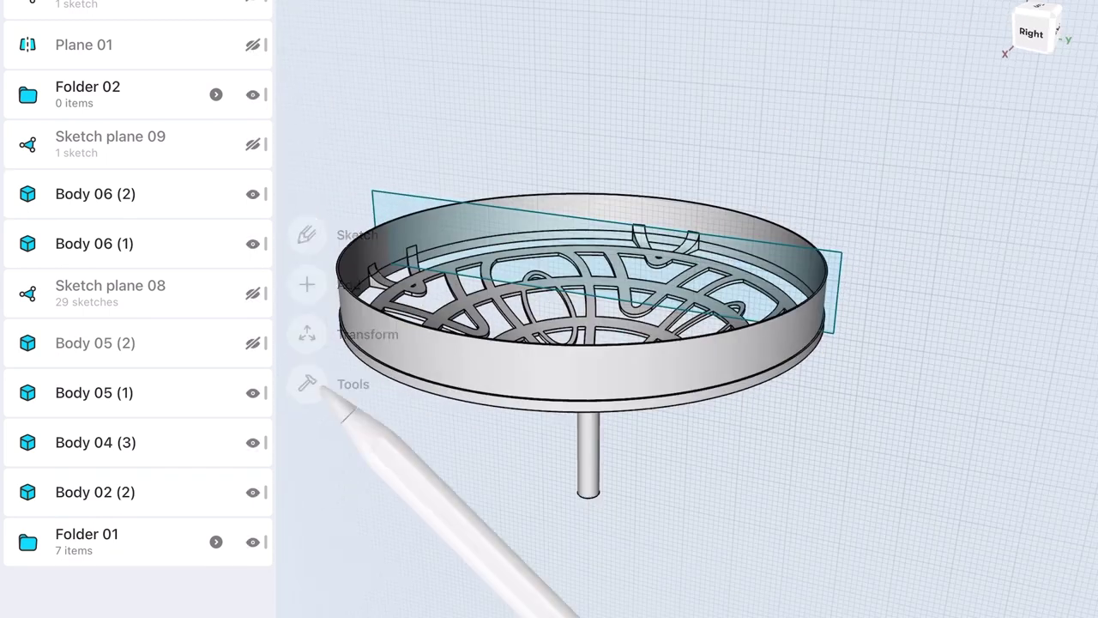
Union the ring and grate, lower the body's opacity to translucent, and file Plane 01 into Folder 01
{"action": "left_click", "coordinate": [314, 215]}
{"action": "left_click", "coordinate": [600, 416]}
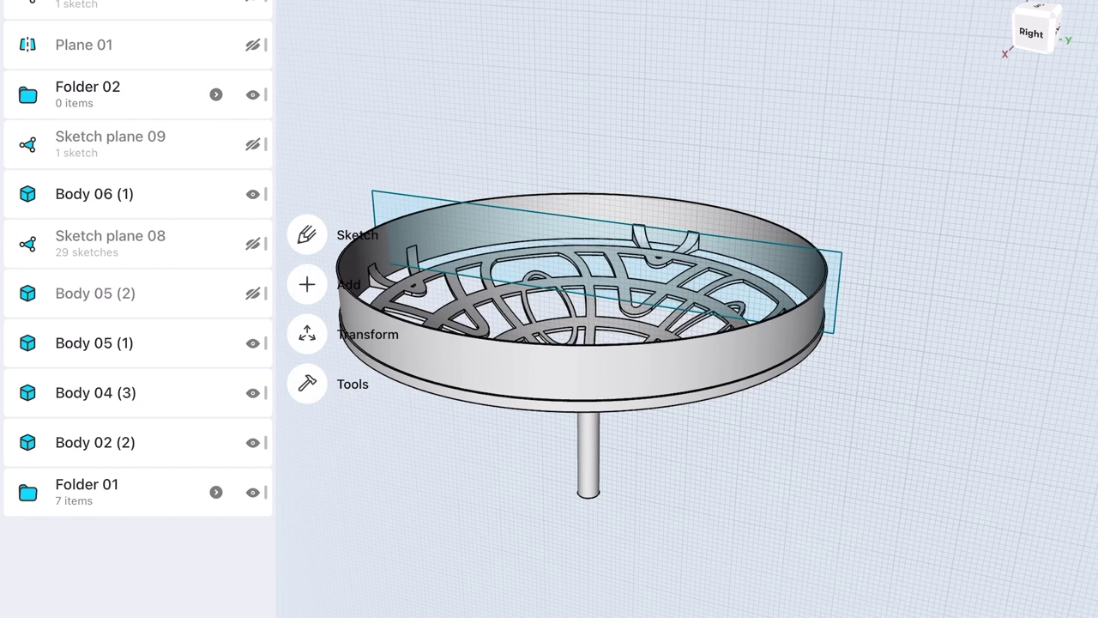
{"action": "left_click", "coordinate": [618, 395]}
{"action": "left_click", "coordinate": [309, 409]}
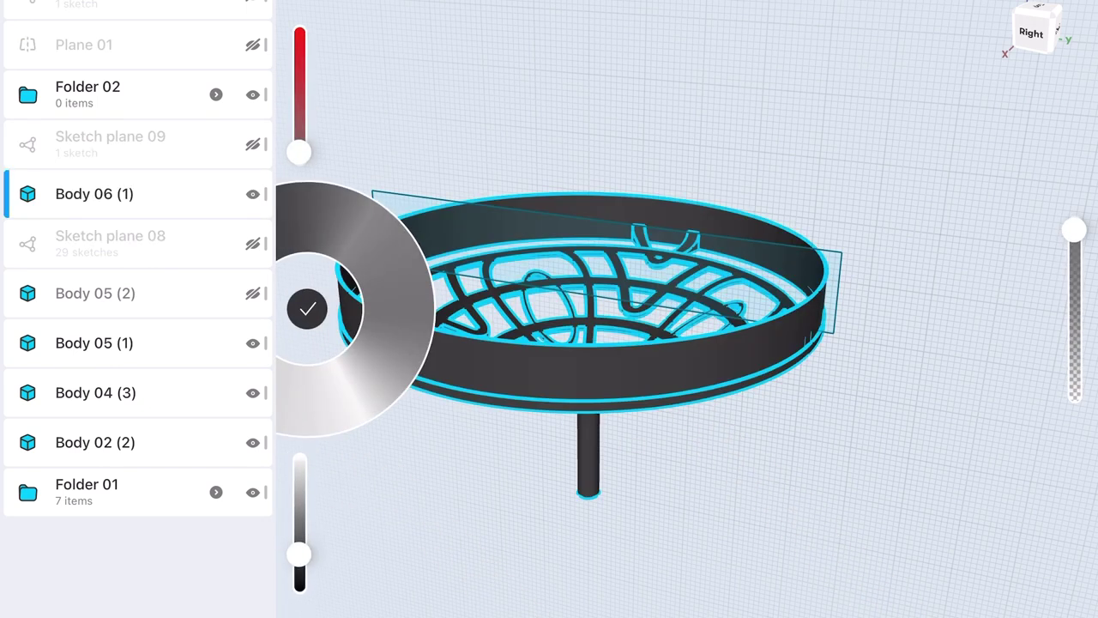
{"action": "left_click_drag", "start_coordinate": [1074, 230], "coordinate": [1075, 281]}
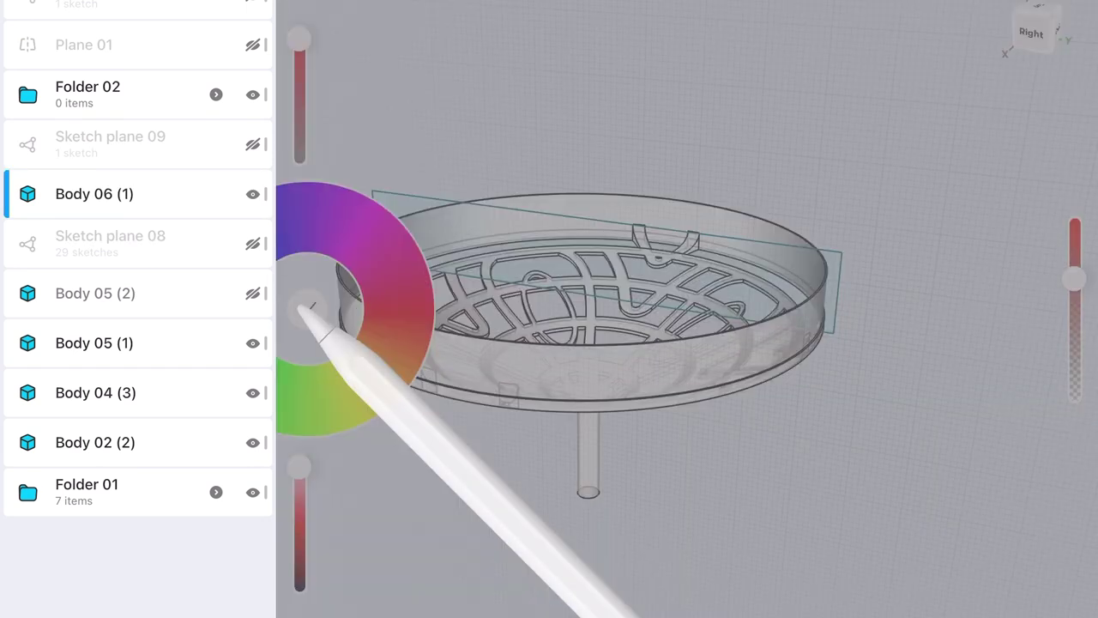
{"action": "left_click", "coordinate": [307, 309]}
{"action": "left_click_drag", "start_coordinate": [86, 45], "coordinate": [86, 491]}
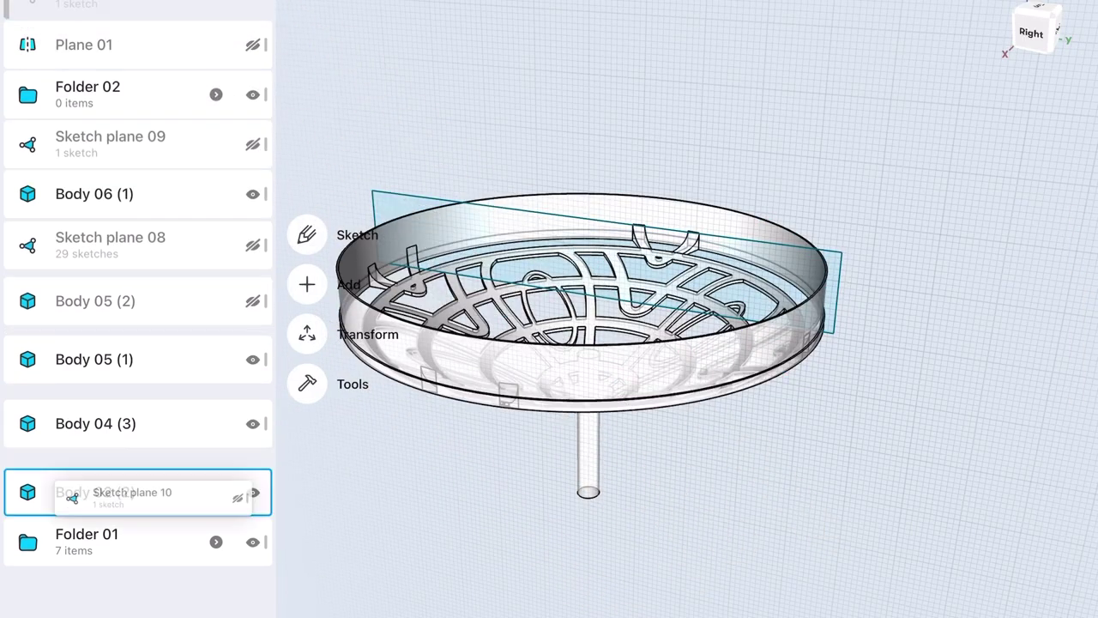
Put Sketch plane 08 into Folder 01, show Body 05 (2), and hide Folder 01
{"action": "left_click_drag", "start_coordinate": [109, 86], "coordinate": [85, 248]}
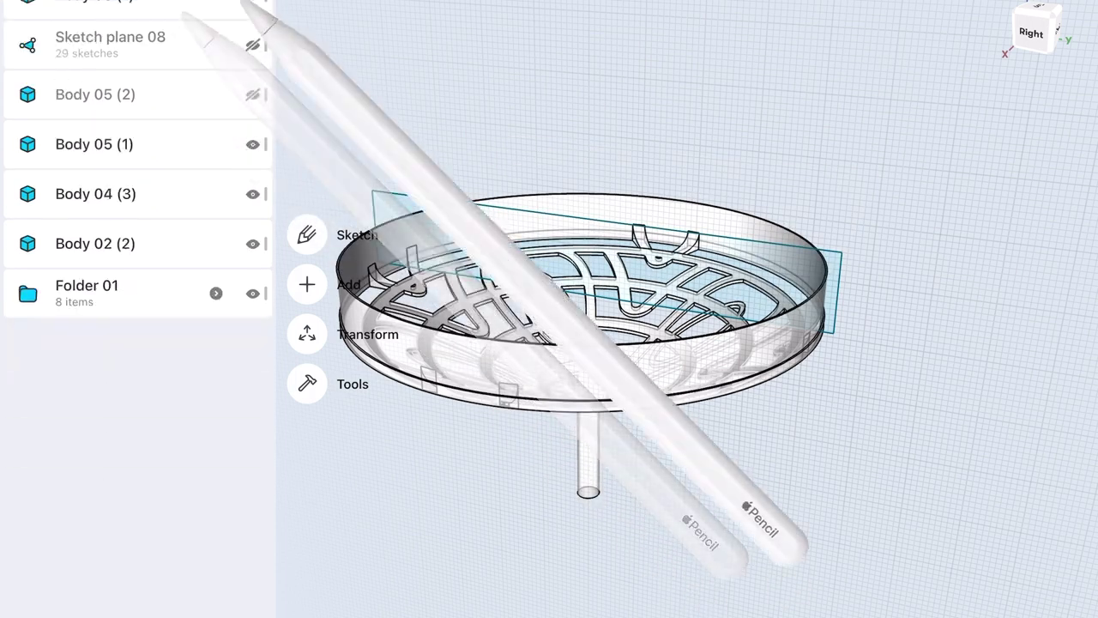
{"action": "left_click", "coordinate": [253, 45]}
{"action": "scroll", "coordinate": [735, 330], "scroll_direction": "down", "scroll_amount": 5}
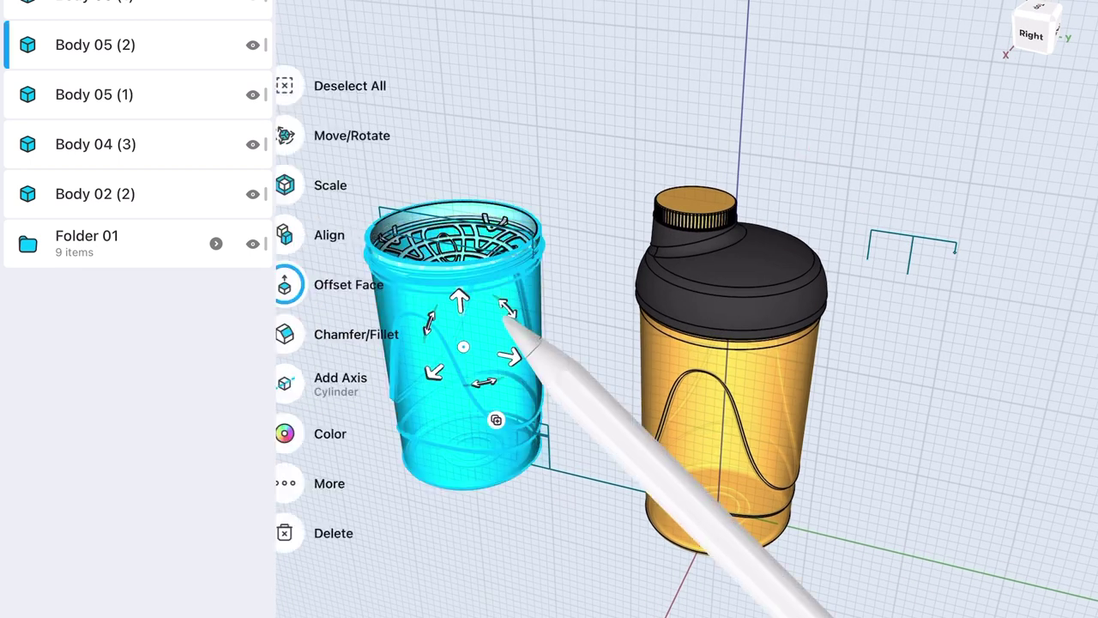
{"action": "left_click", "coordinate": [252, 194]}
Move the strainer 140 mm across into the top of the shaker cup
{"action": "left_click", "coordinate": [454, 240]}
{"action": "left_click_drag", "start_coordinate": [454, 249], "coordinate": [764, 343]}
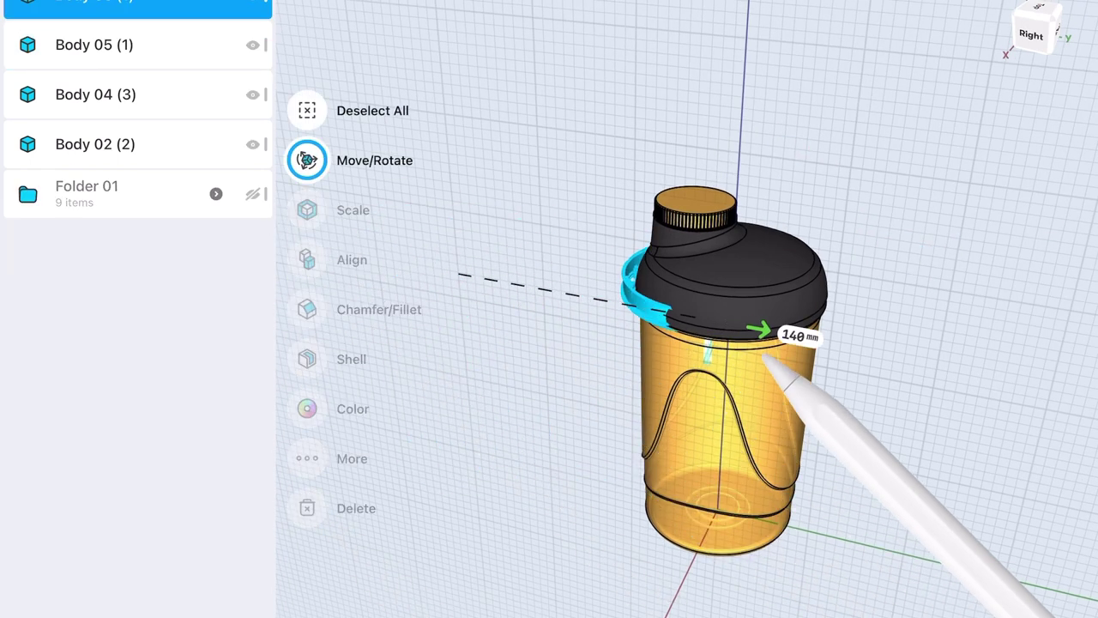
{"action": "left_click", "coordinate": [882, 314]}
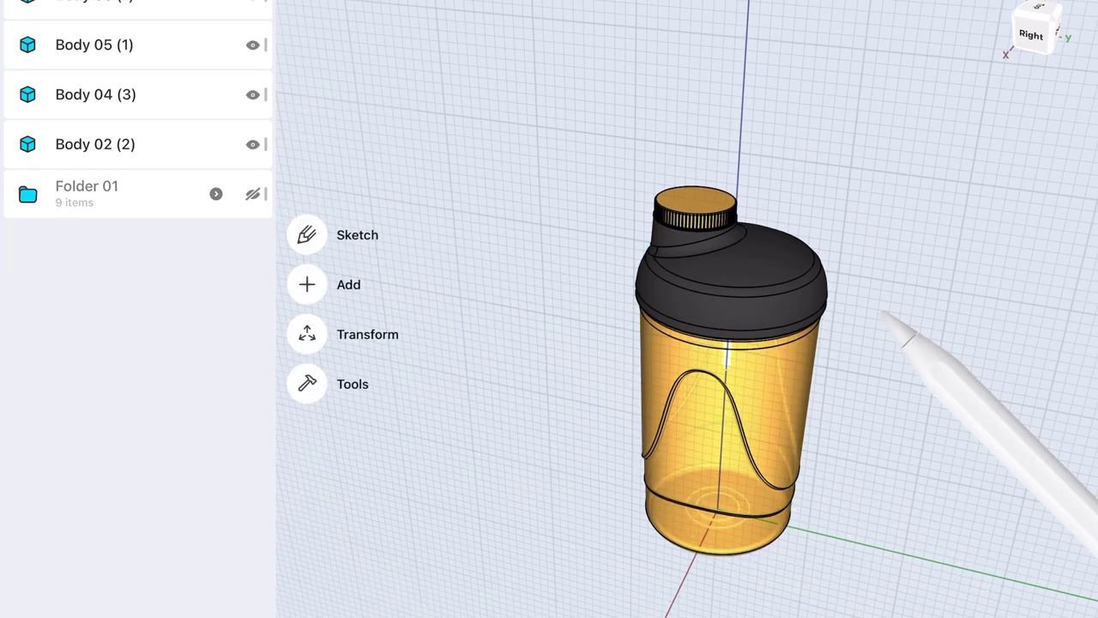